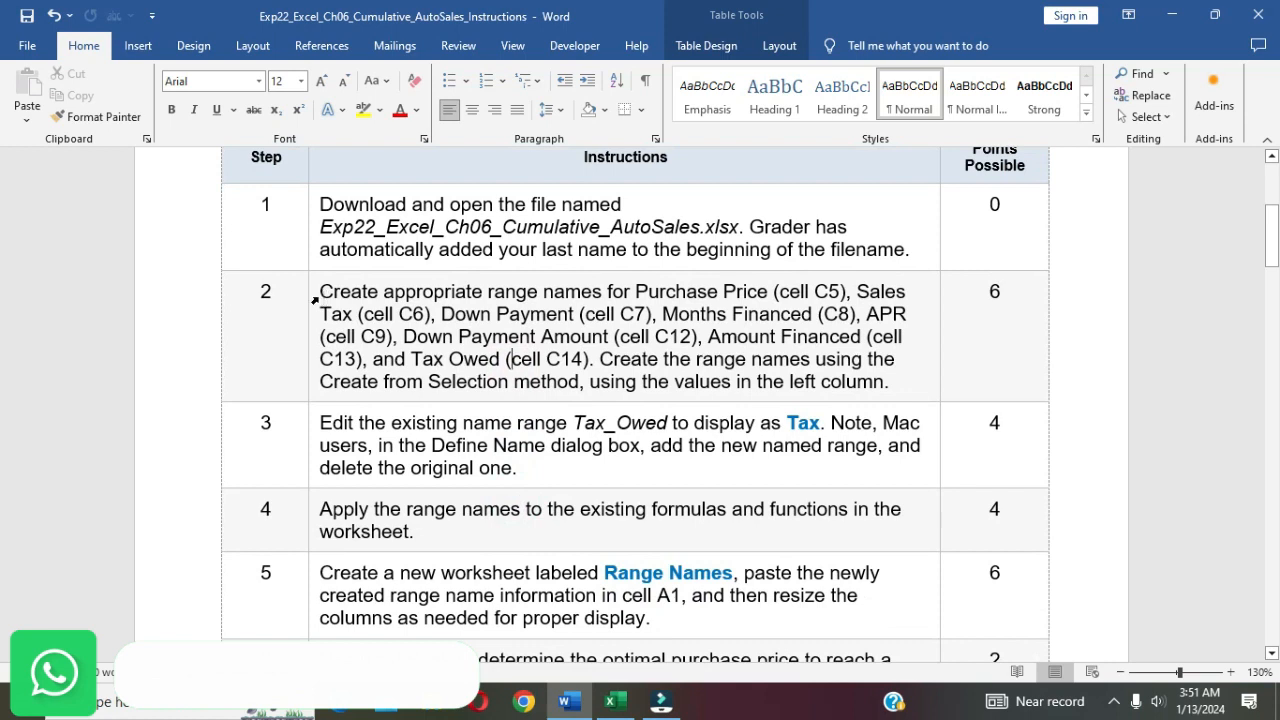
# - Highlight the whole step 2 instruction about creating range names in yellow and read through it
pyautogui.click(314, 298)
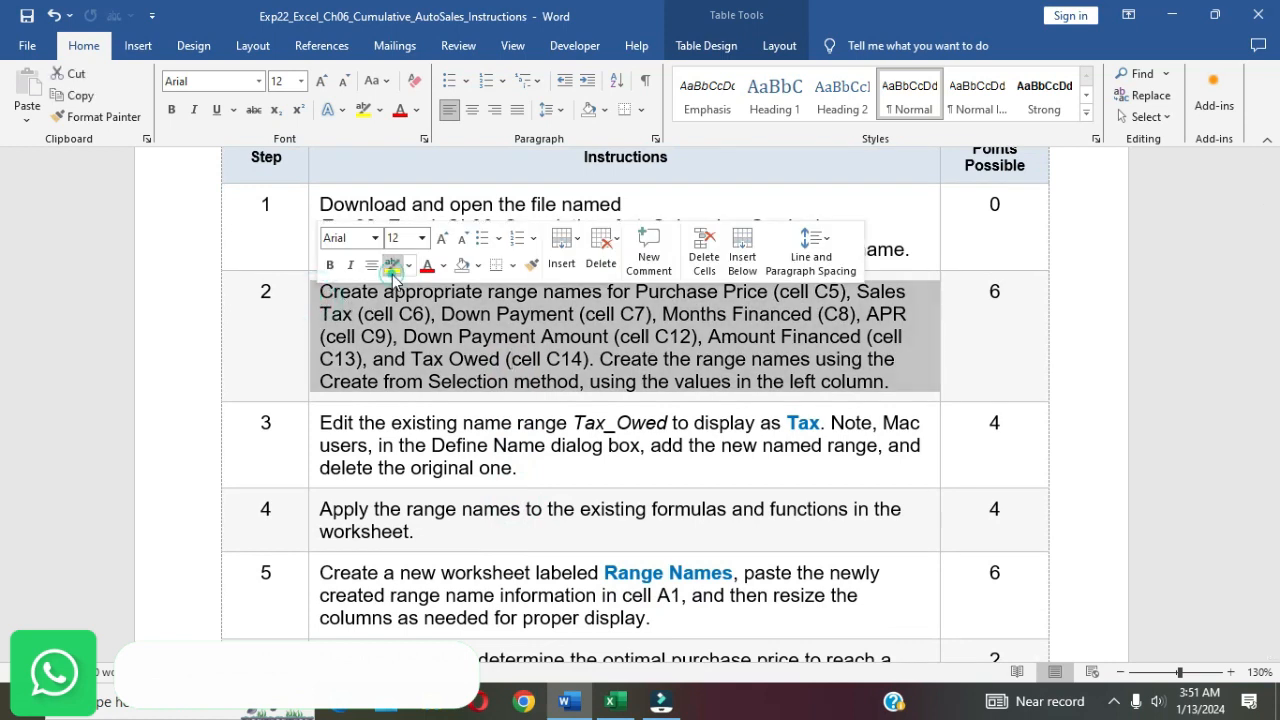
pyautogui.click(392, 272)
pyautogui.click(452, 325)
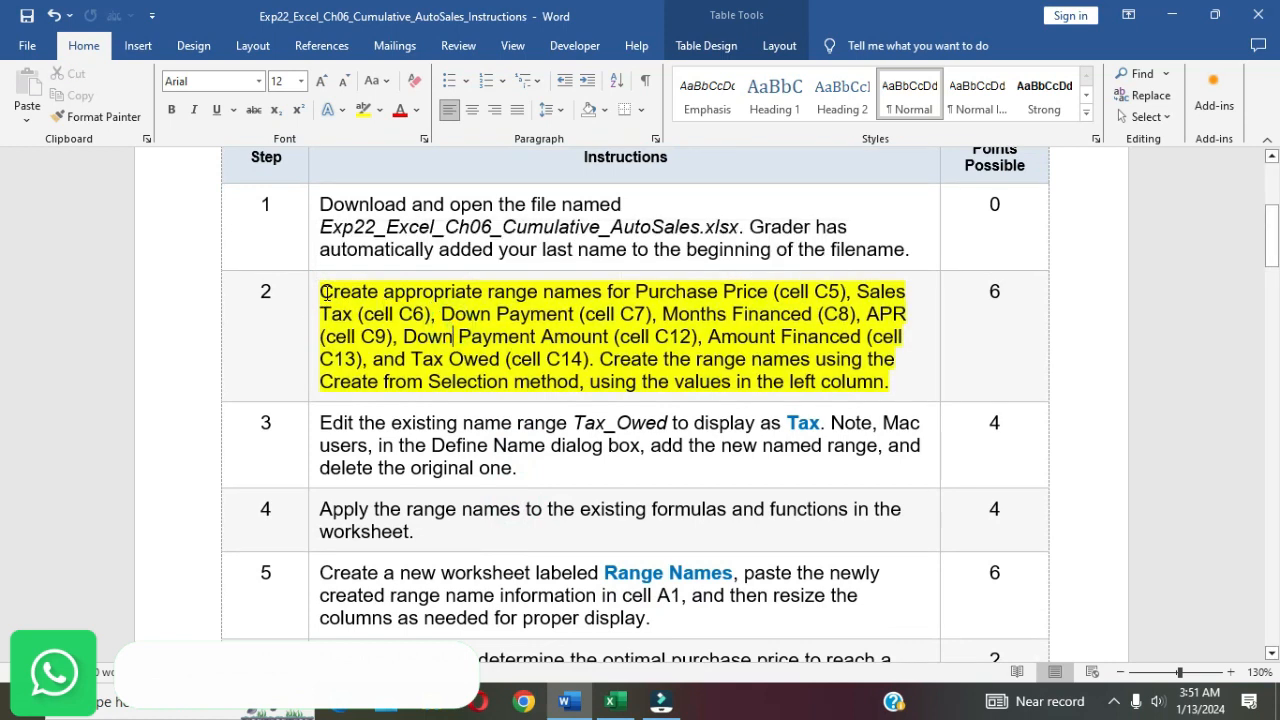
pyautogui.click(316, 290)
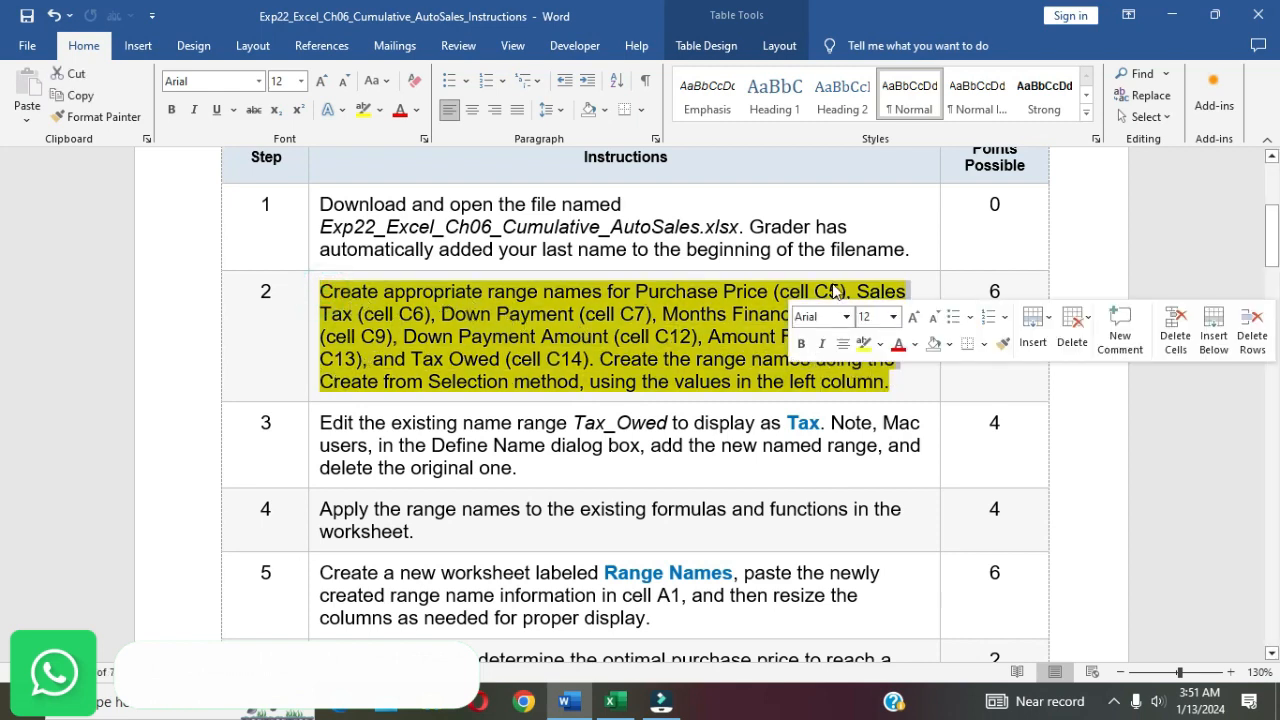
pyautogui.click(583, 335)
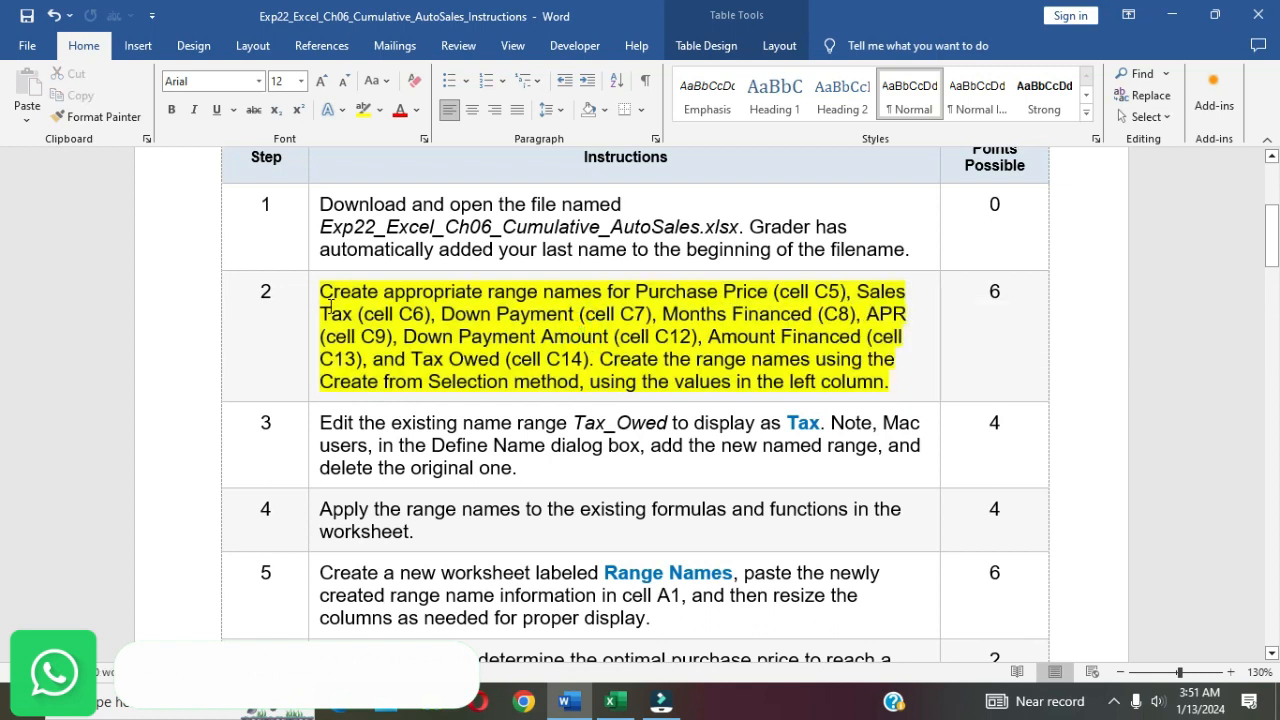
pyautogui.click(318, 290)
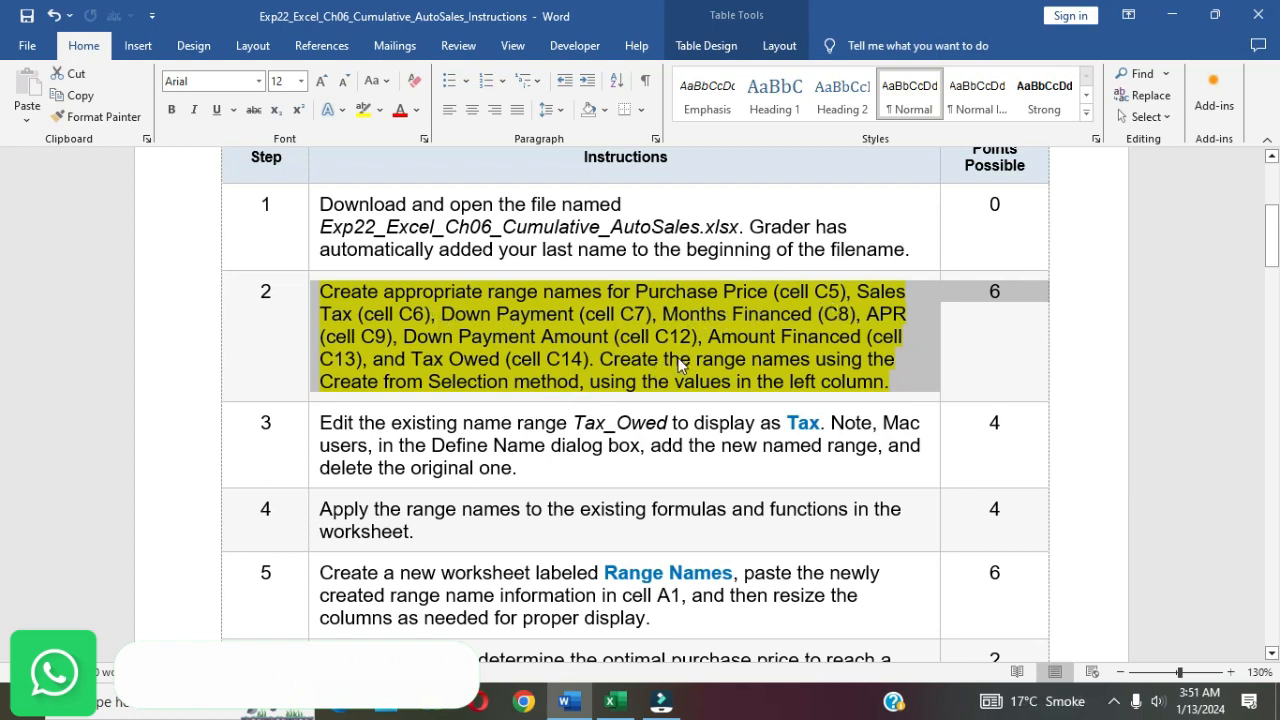
# - Switch to the Excel workbook and create range names for the inputs in B5:C9 from the left column labels
pyautogui.click(612, 701)
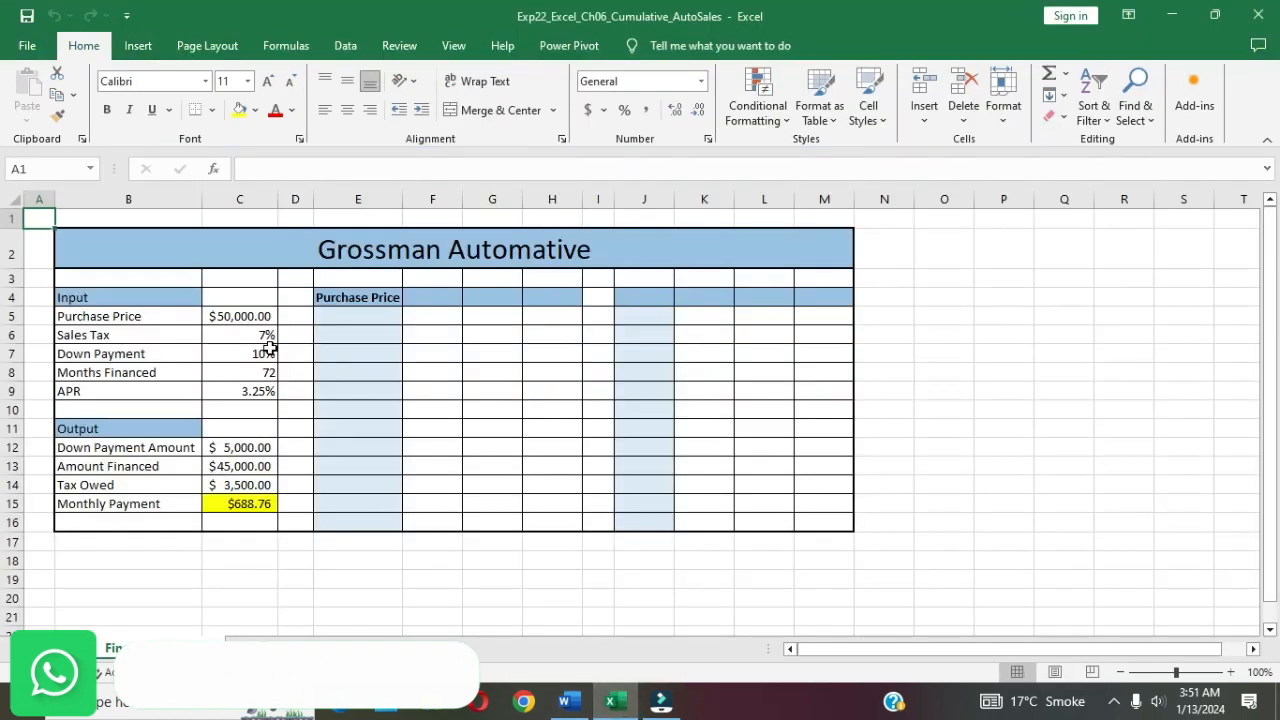
pyautogui.moveTo(155, 316); pyautogui.dragTo(232, 384)
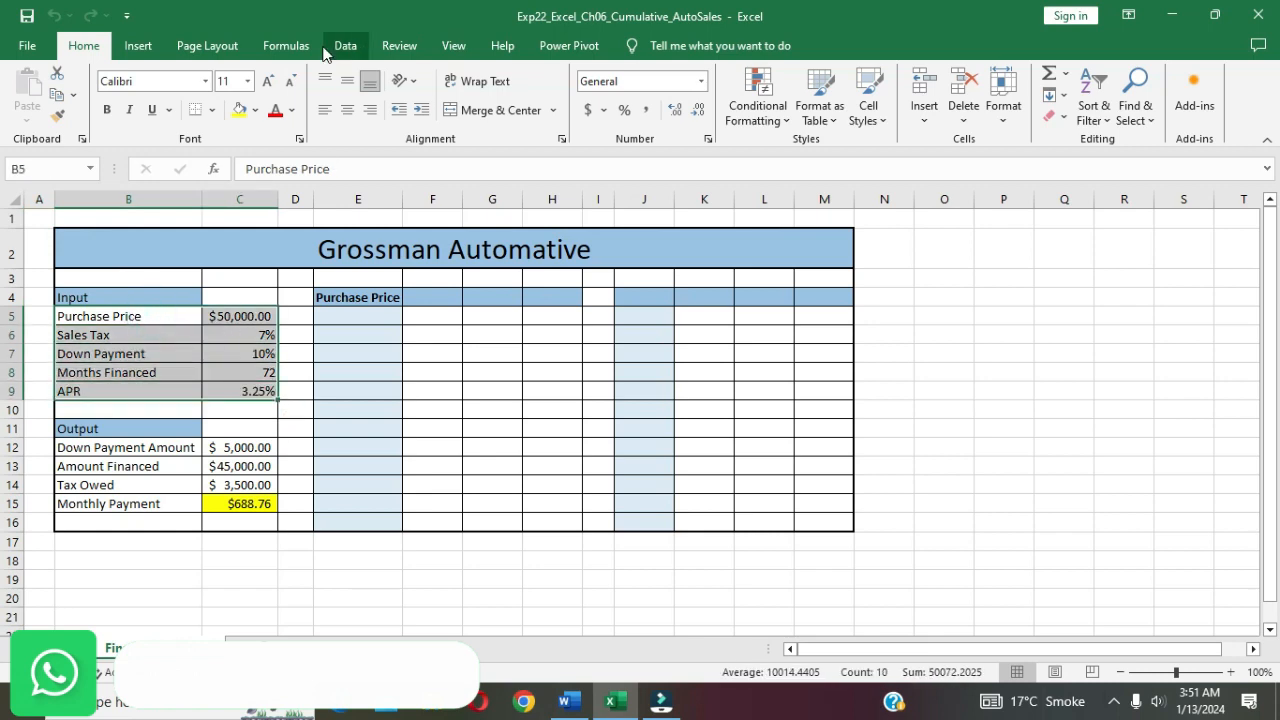
pyautogui.click(286, 45)
pyautogui.click(654, 117)
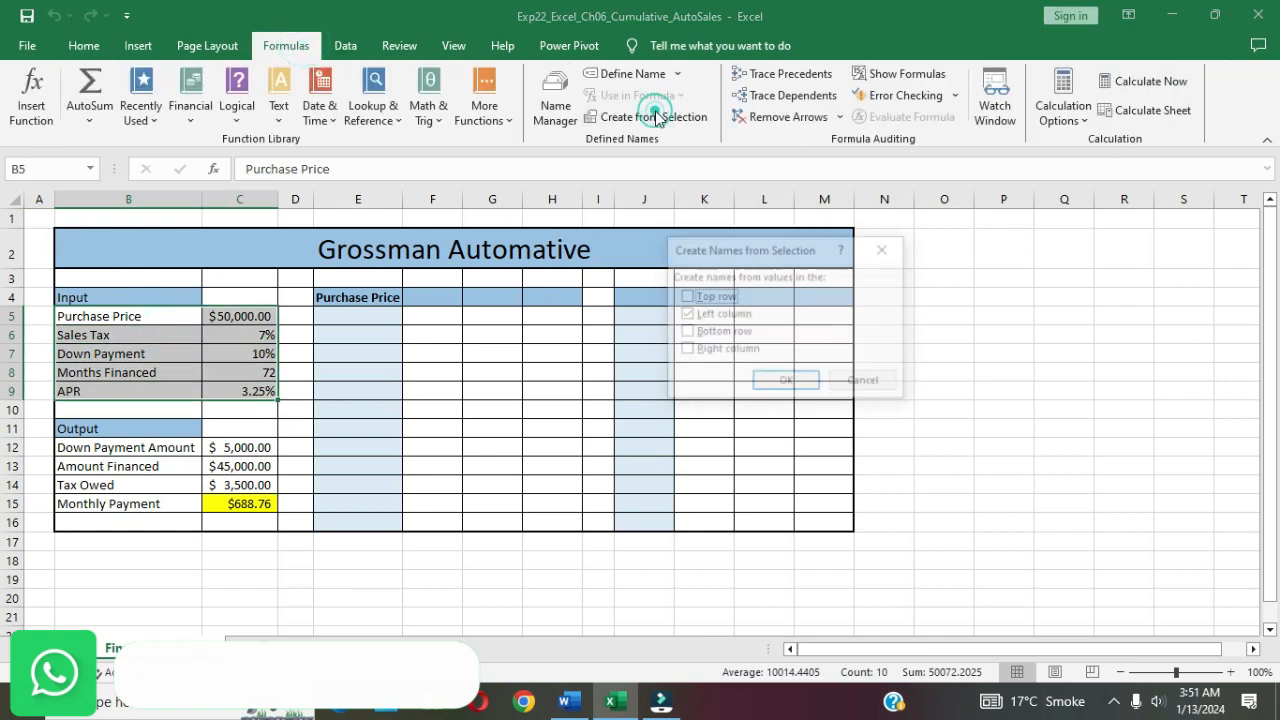
pyautogui.click(789, 379)
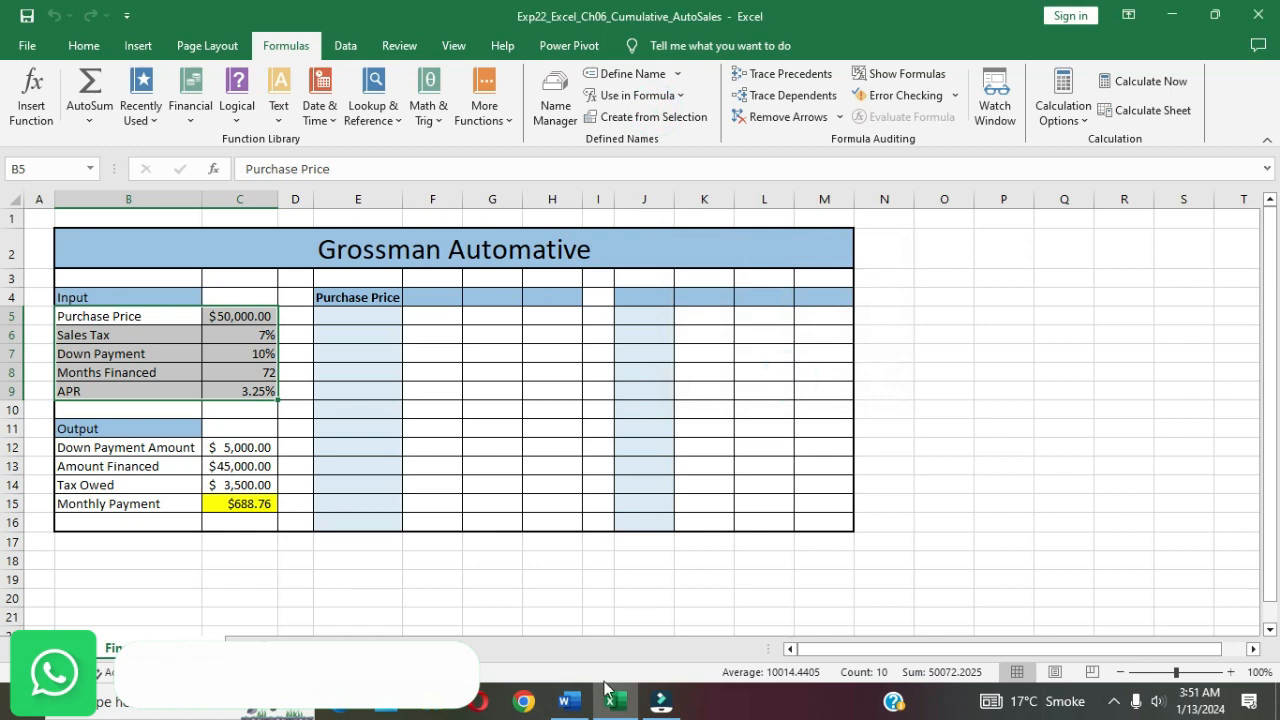
# - Check the output cells listed in the Word instructions, and in Excel create range names for B12:C14 from the left column
pyautogui.click(567, 701)
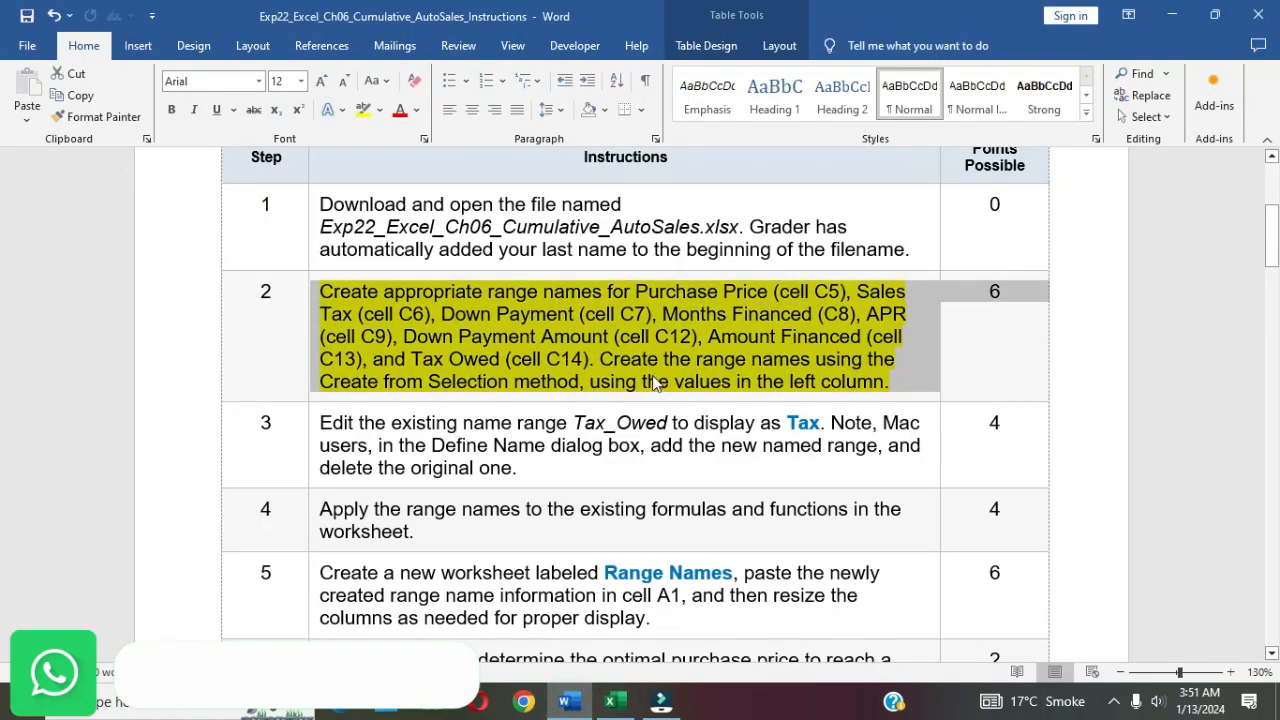
pyautogui.click(655, 382)
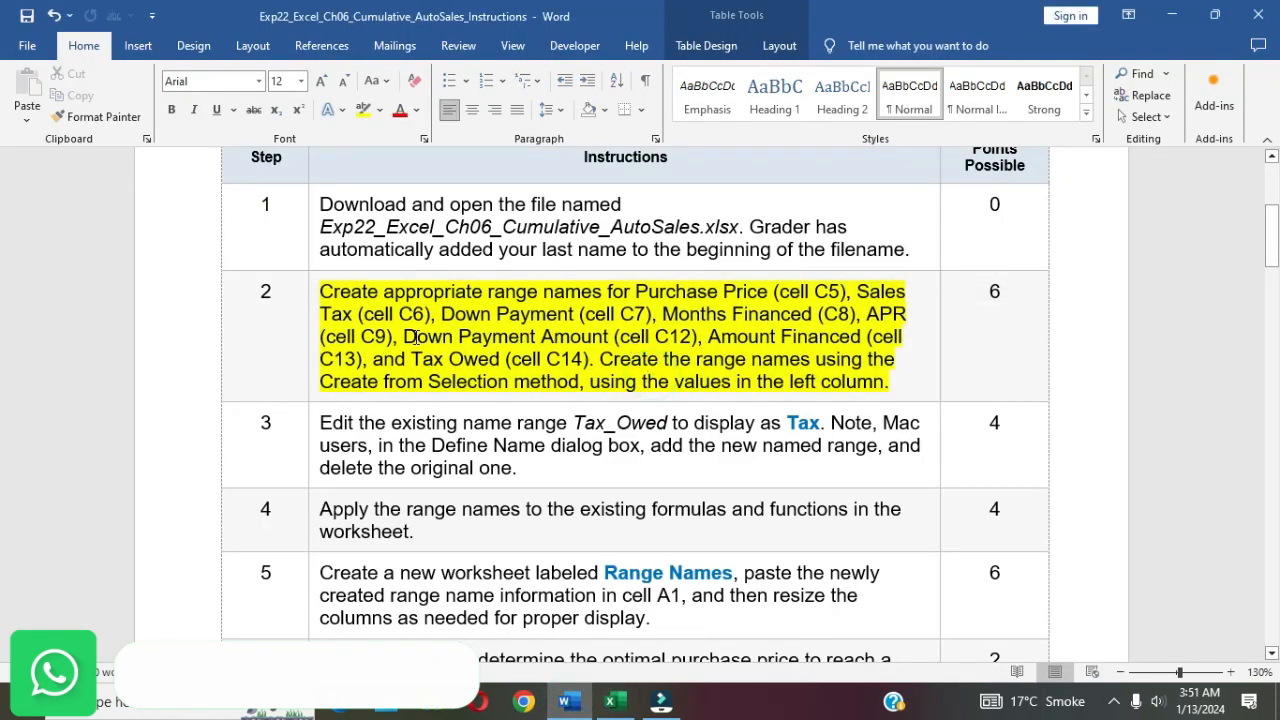
pyautogui.moveTo(410, 337); pyautogui.dragTo(888, 381)
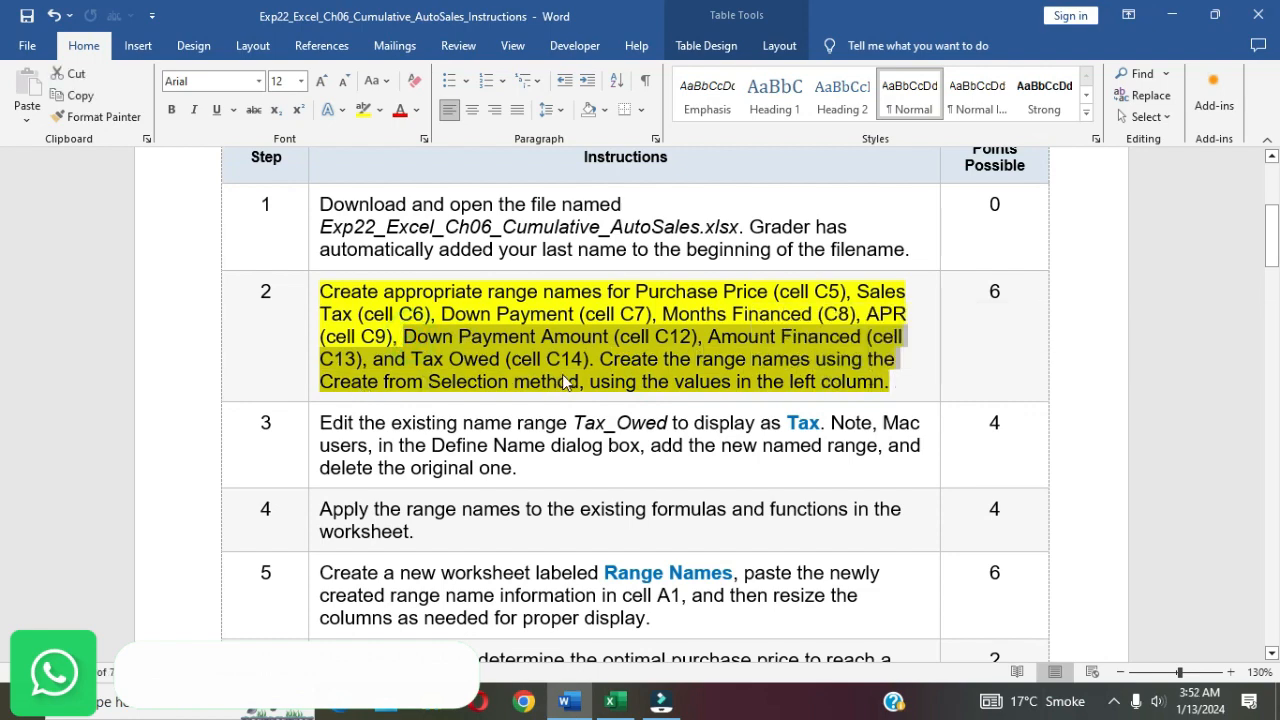
pyautogui.click(612, 701)
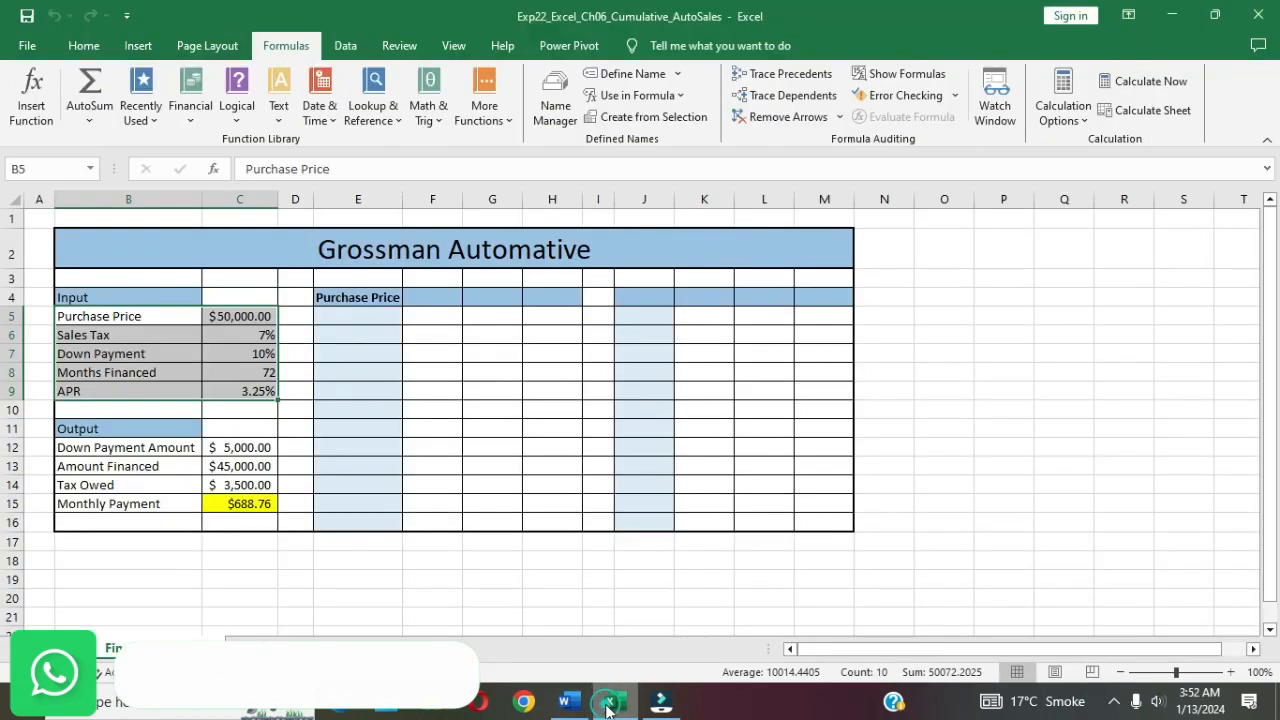
pyautogui.moveTo(155, 448); pyautogui.dragTo(223, 480)
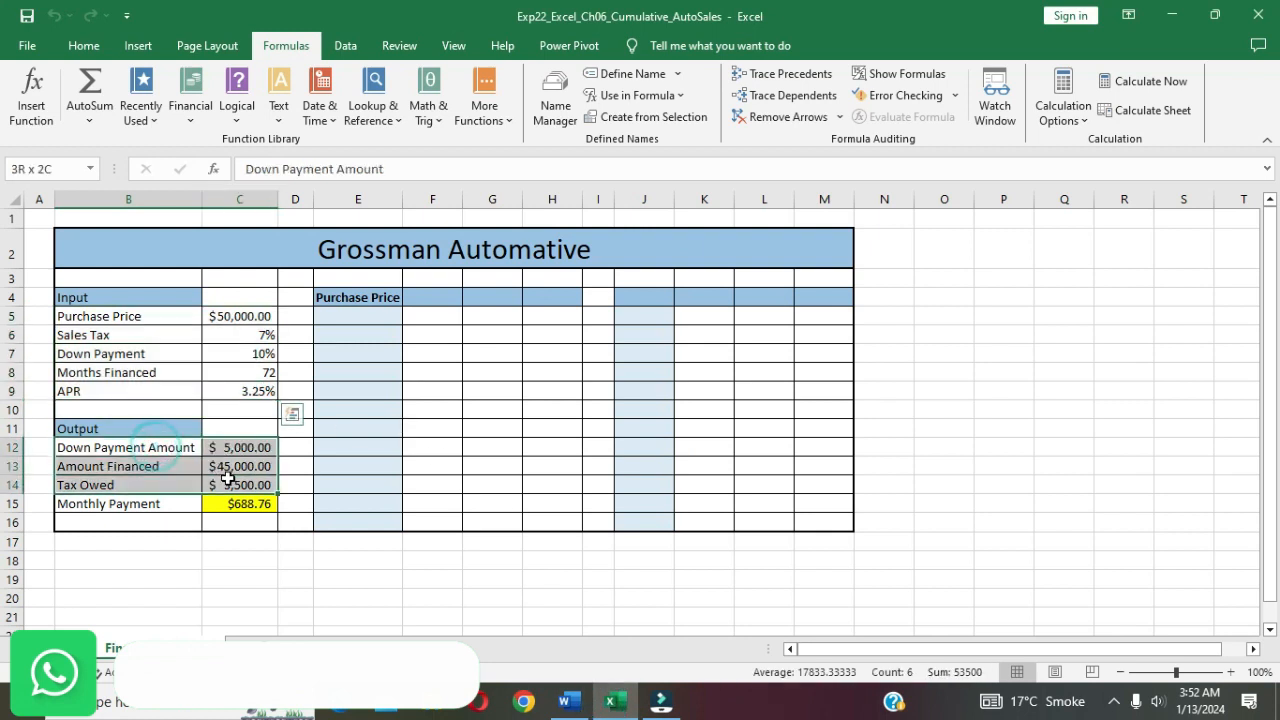
pyautogui.click(650, 117)
pyautogui.click(788, 382)
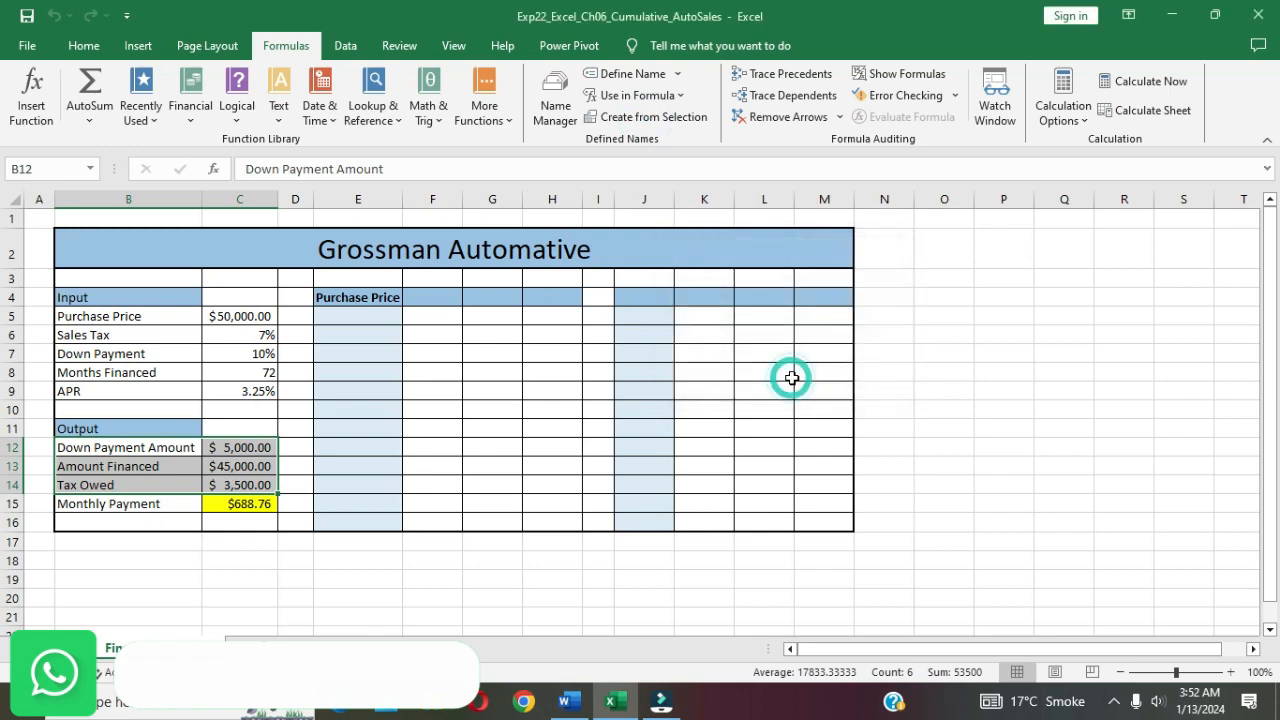
pyautogui.click(943, 465)
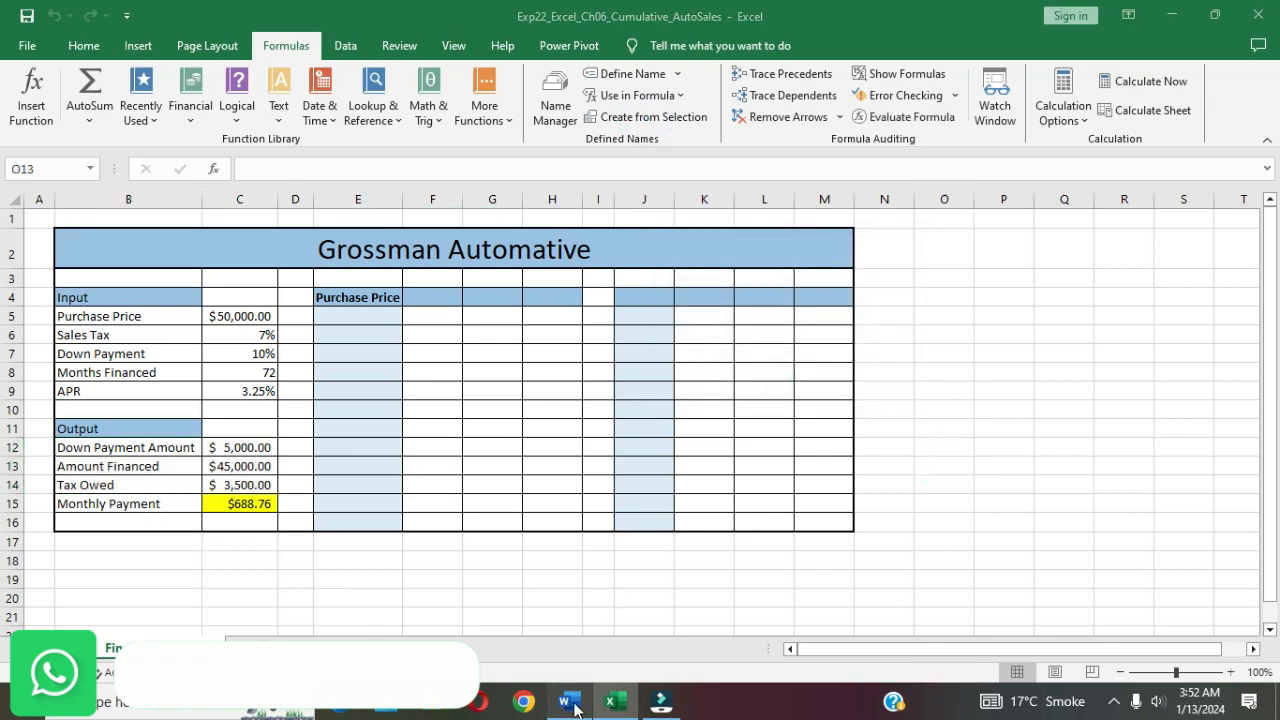
# - Switch to the Word instructions and remove the yellow highlight from the step 2 text
pyautogui.click(568, 701)
pyautogui.click(609, 397)
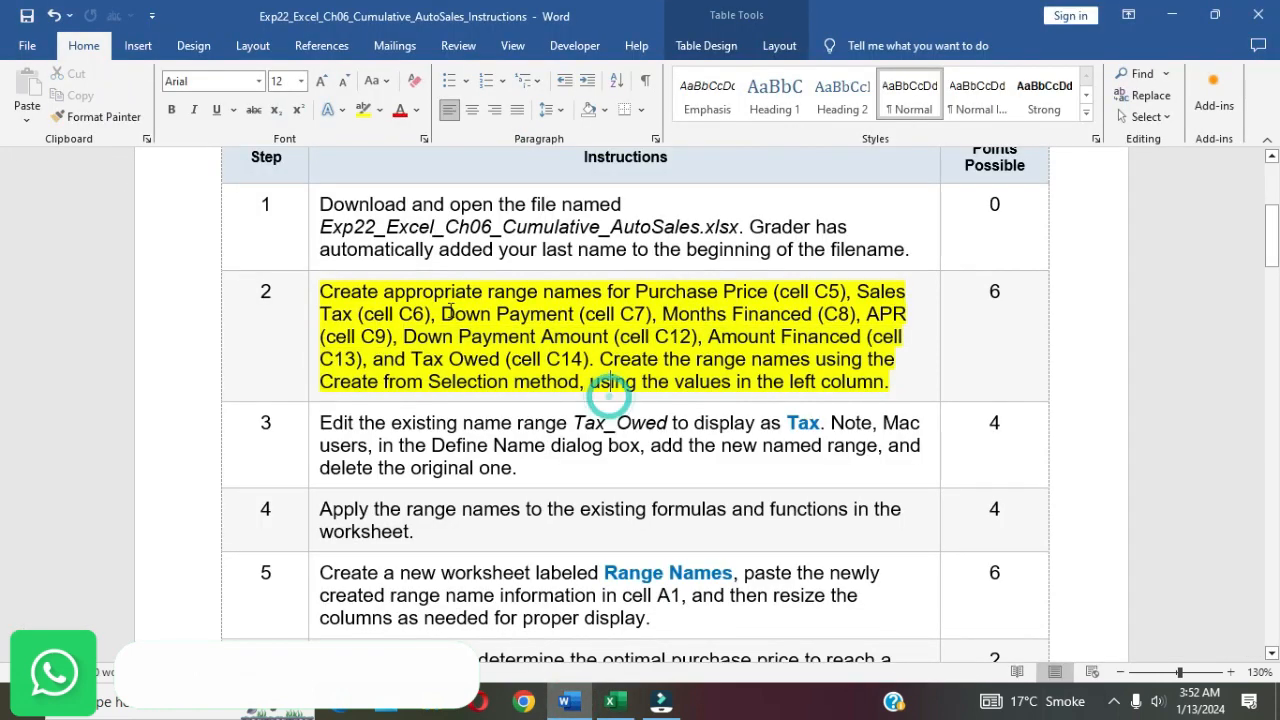
pyautogui.click(312, 293)
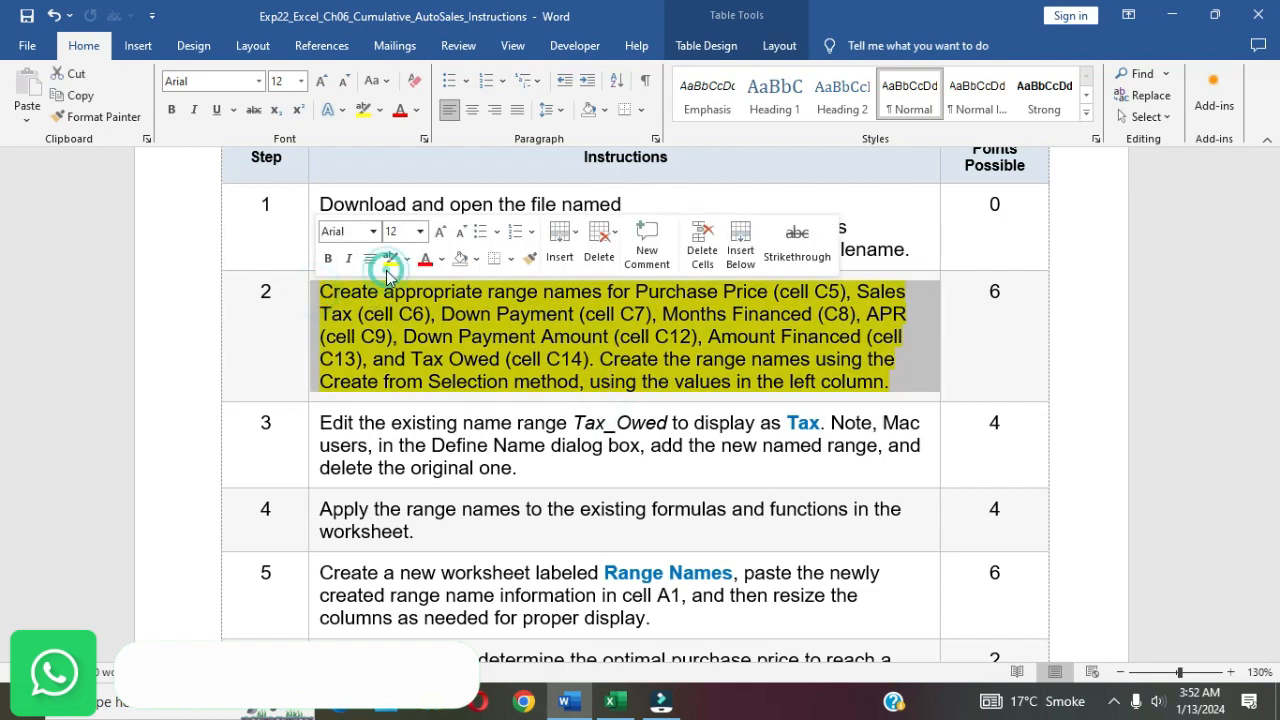
pyautogui.click(388, 266)
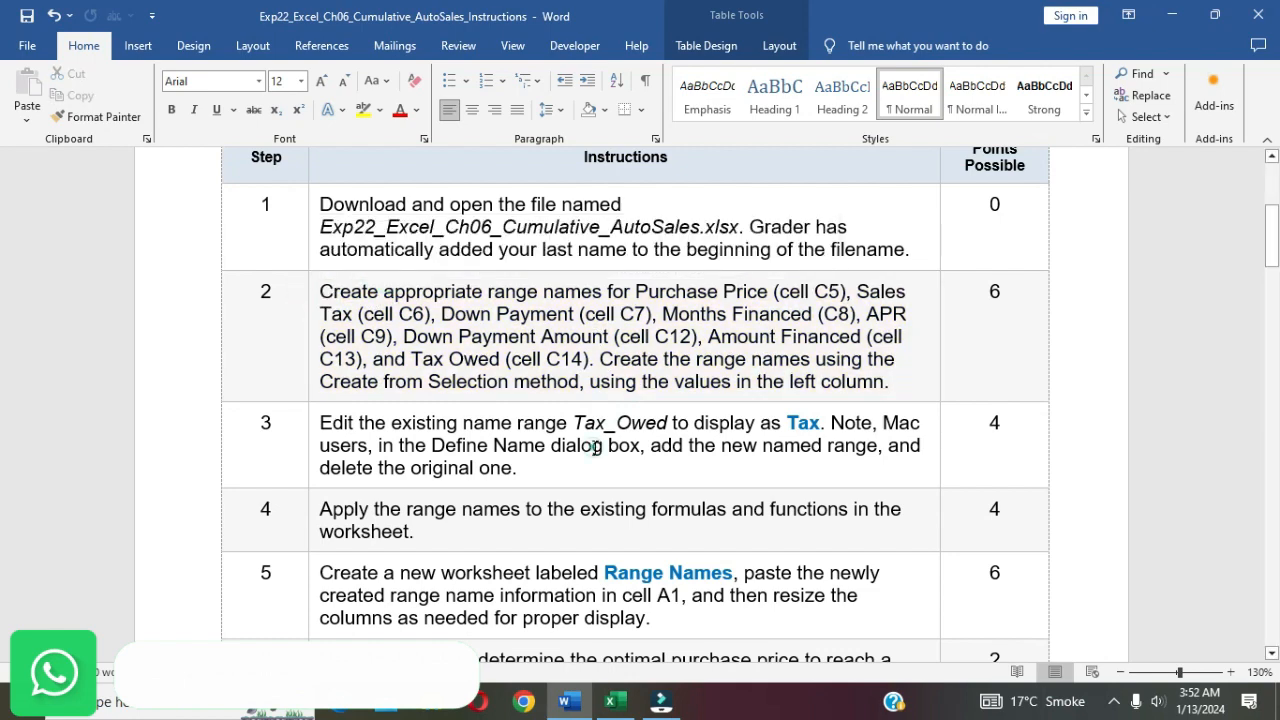
pyautogui.click(594, 447)
# - Highlight the step 3 instruction in yellow and mark the new range name Tax in it
pyautogui.scroll(-2, 594, 447)
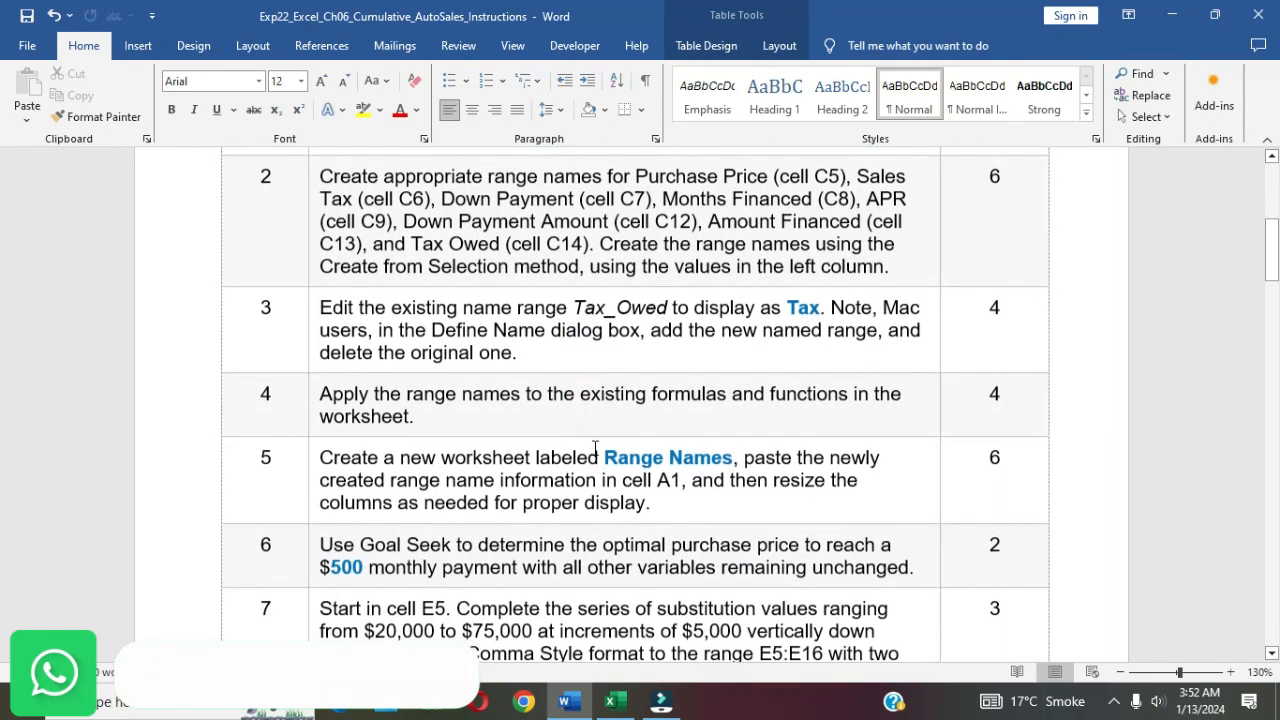
pyautogui.click(313, 316)
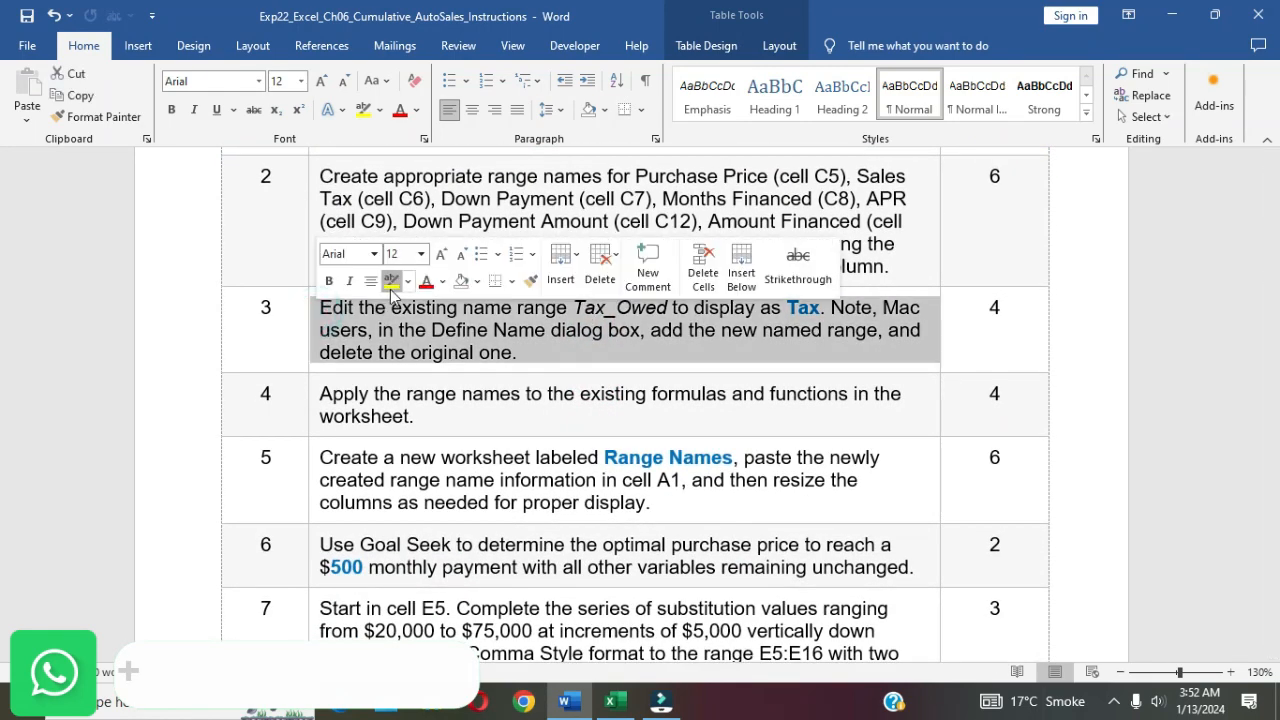
pyautogui.click(391, 282)
pyautogui.click(404, 328)
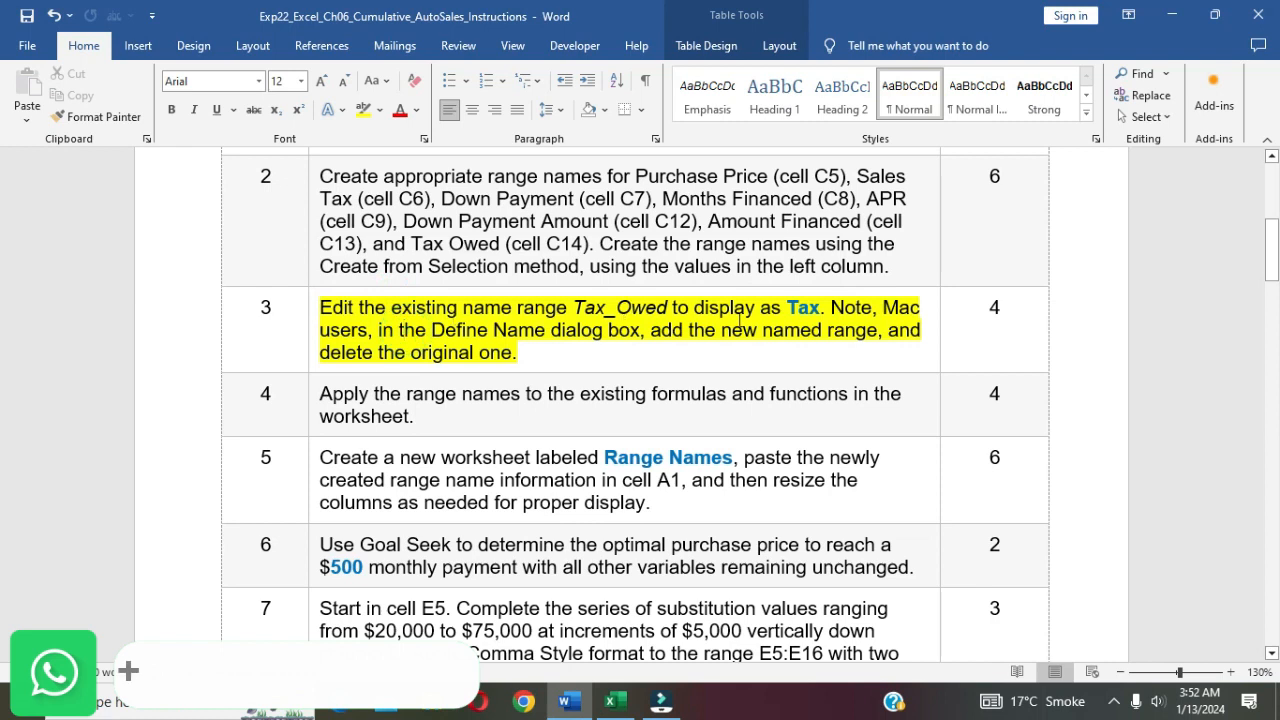
pyautogui.doubleClick(800, 308)
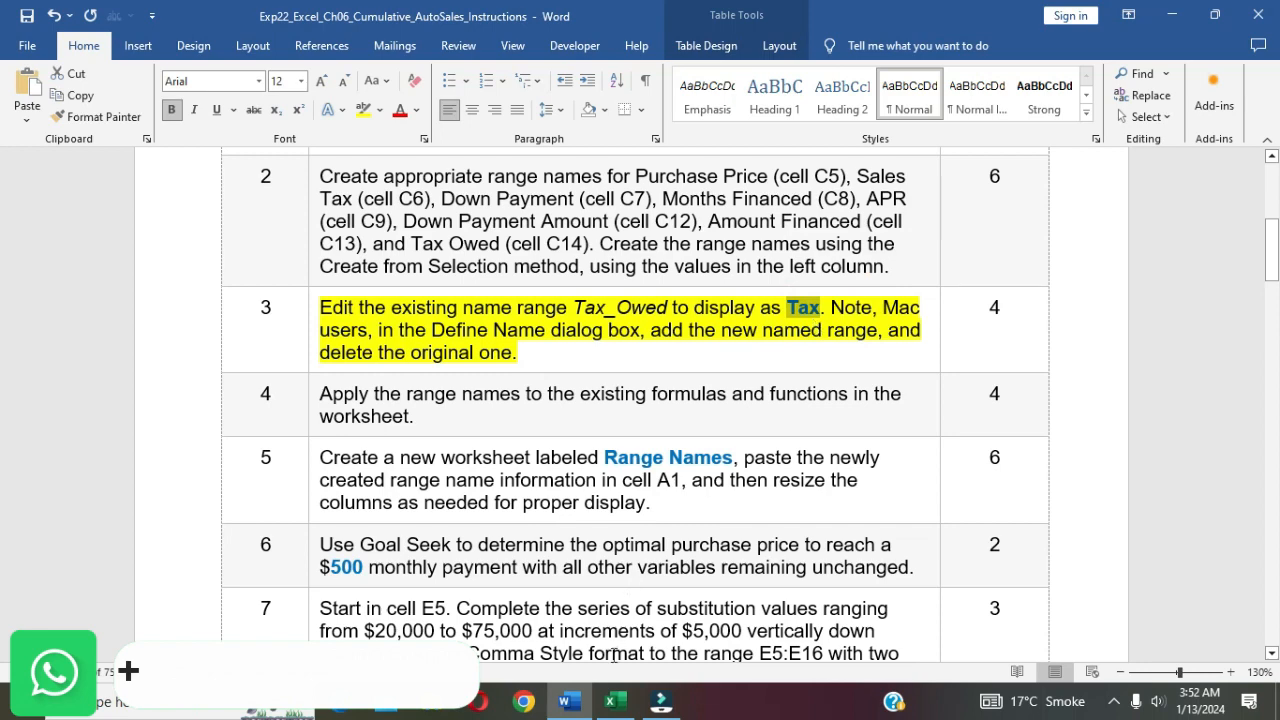
# - Switch to Excel and rename the Tax_Owed range to Tax in the Name Manager
pyautogui.click(610, 701)
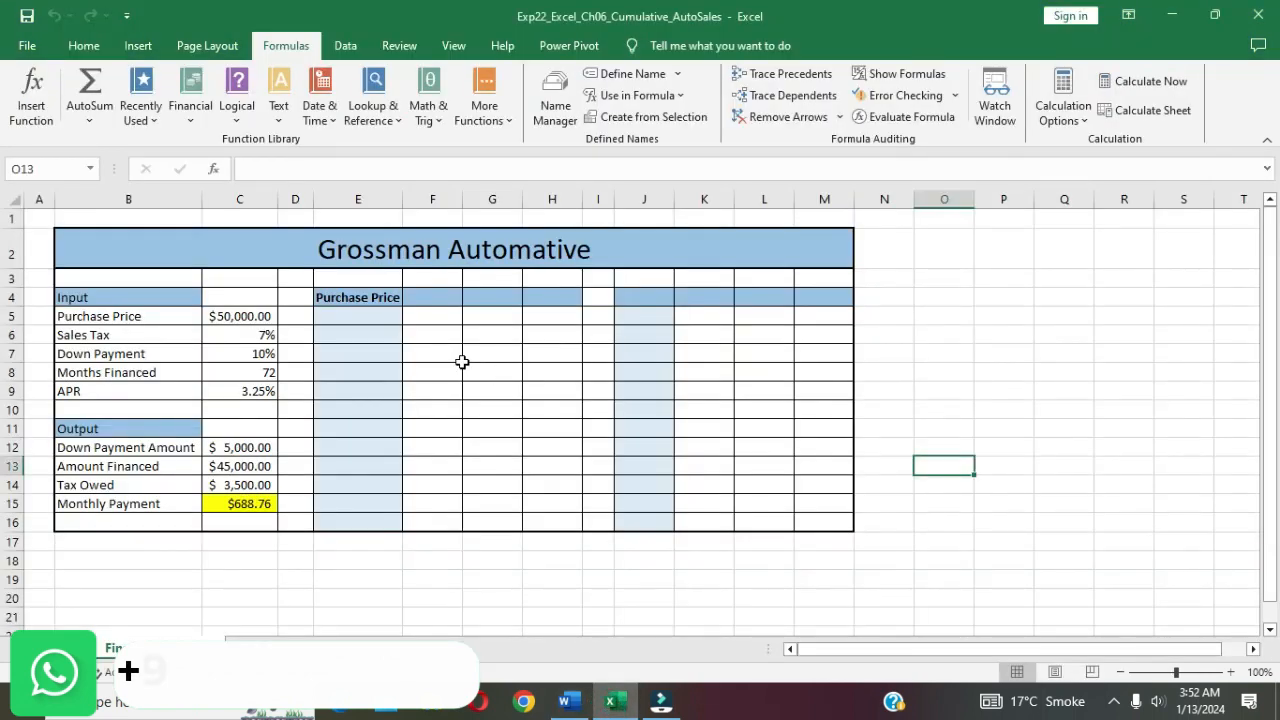
pyautogui.click(556, 100)
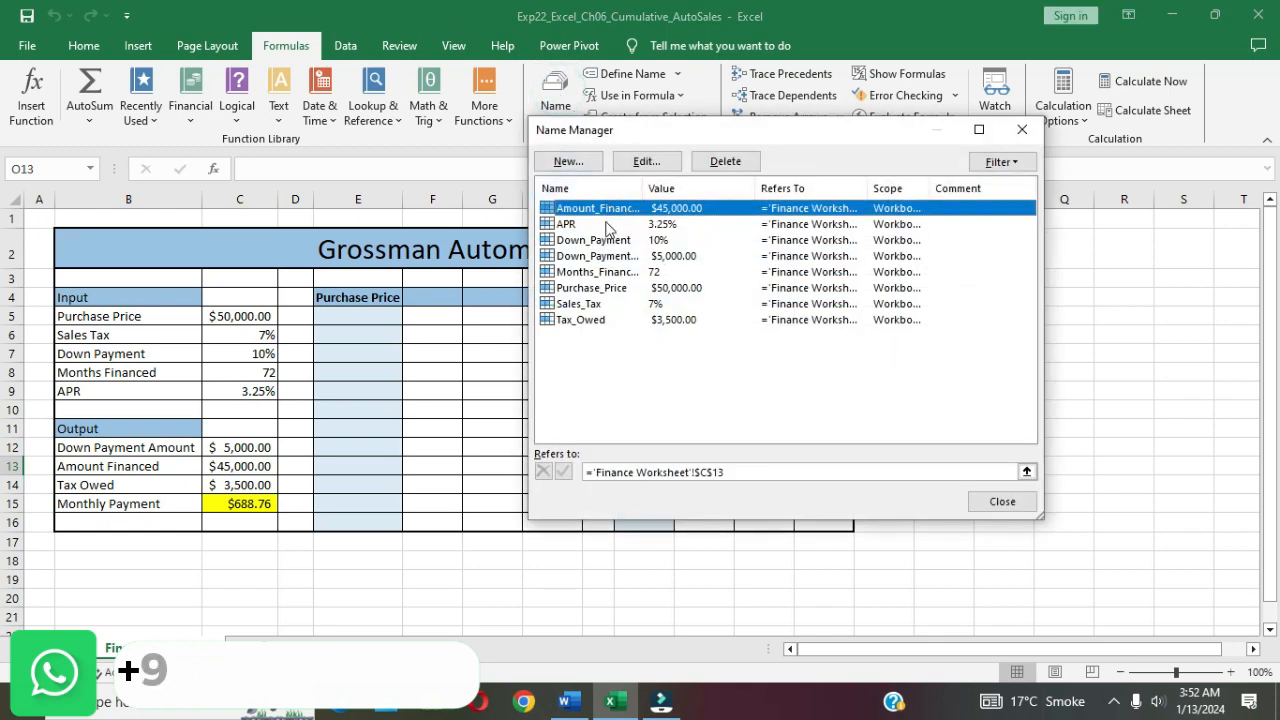
pyautogui.click(580, 319)
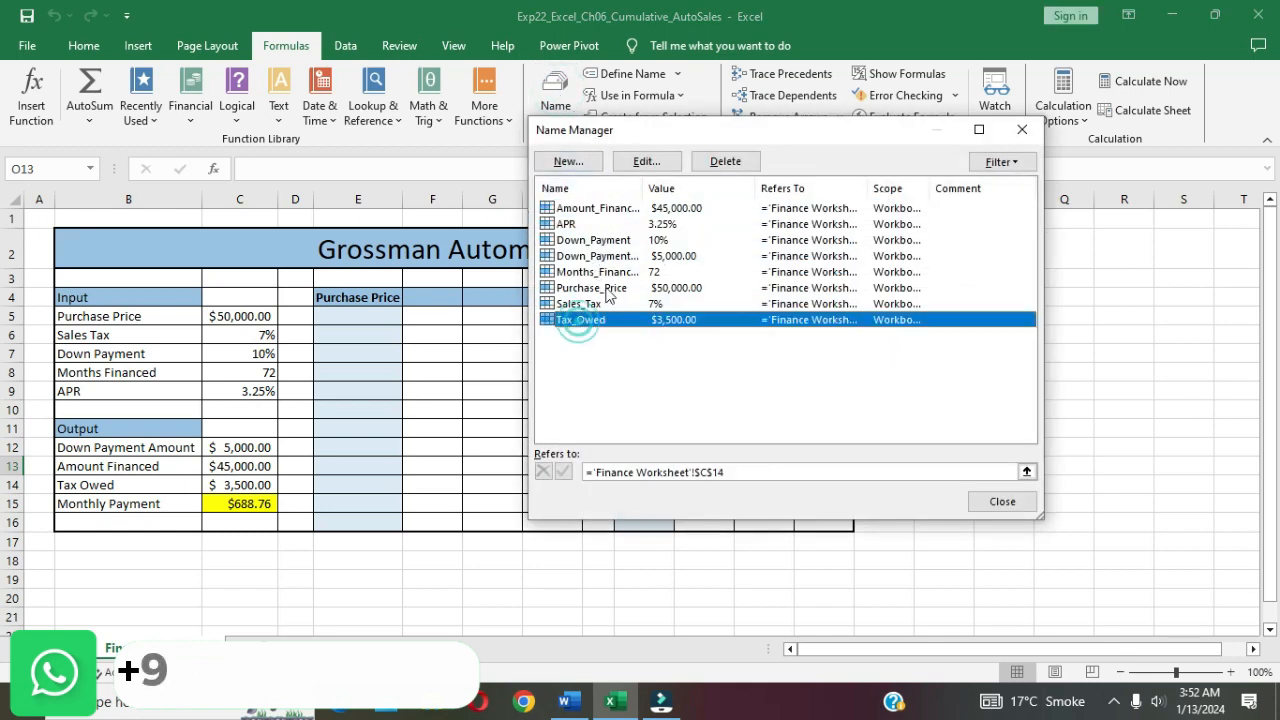
pyautogui.click(655, 166)
pyautogui.write('Tax')
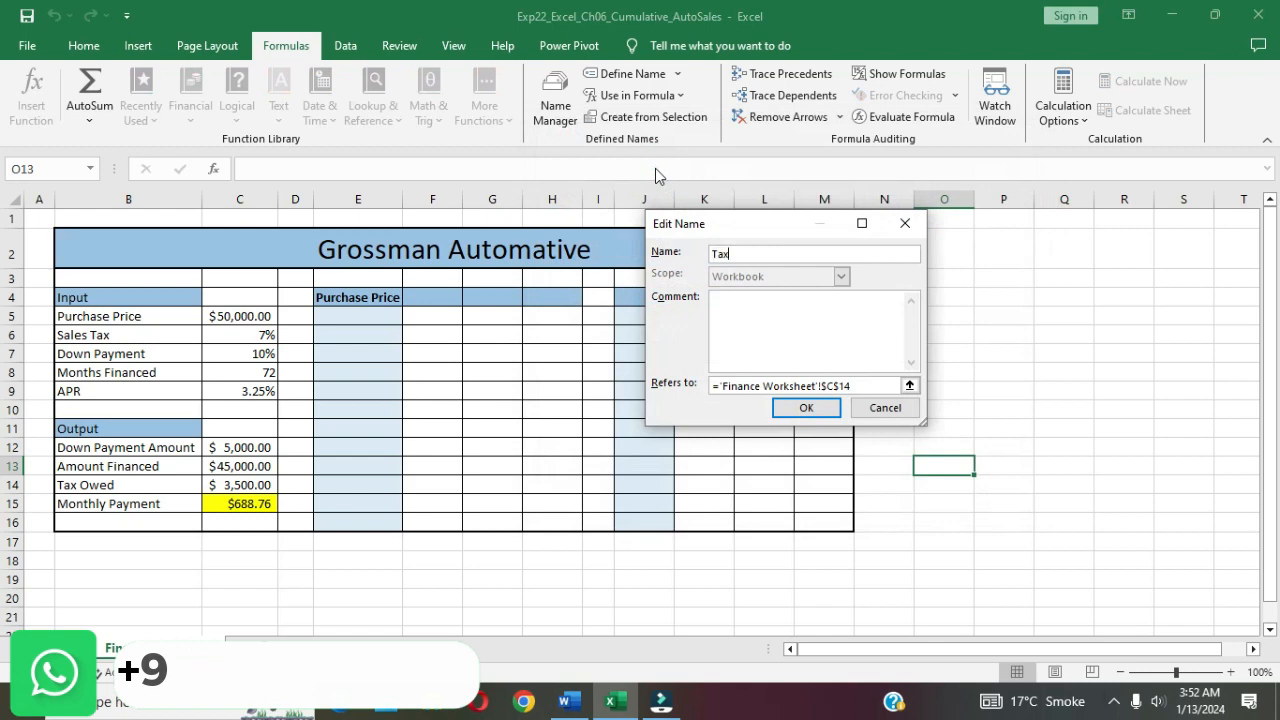
pyautogui.click(805, 412)
pyautogui.click(1002, 501)
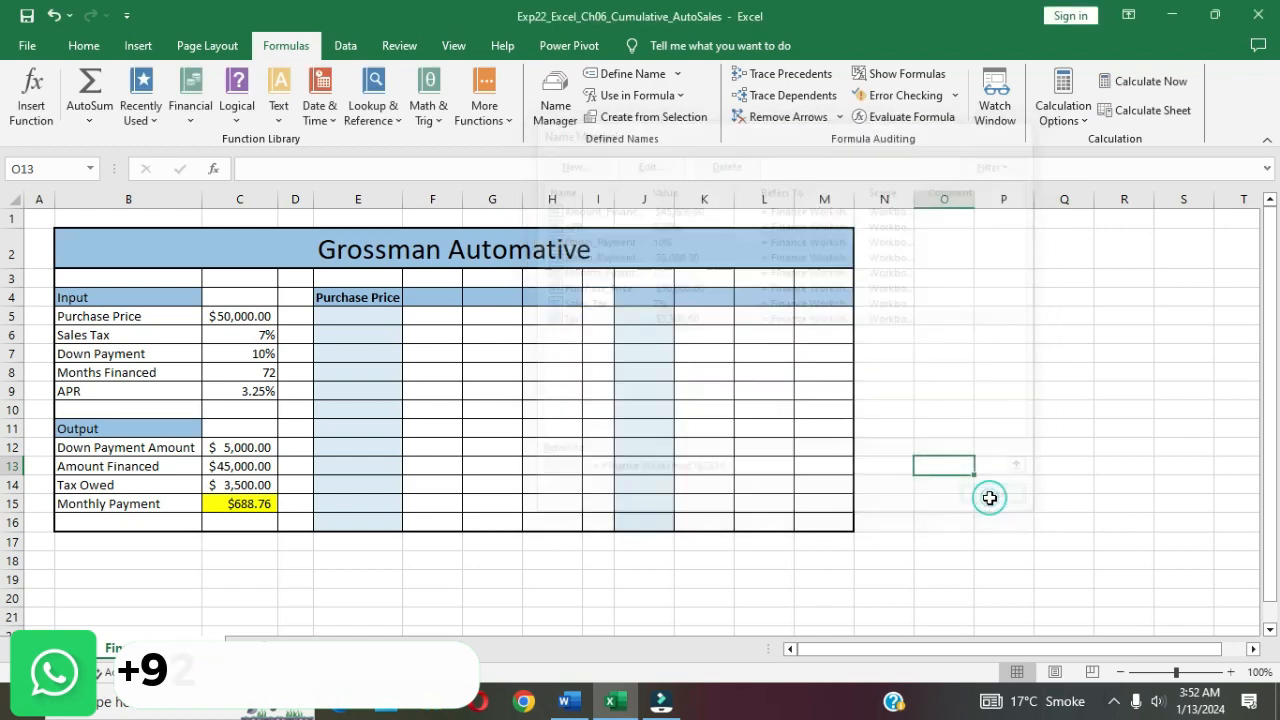
# - Return to the Word instructions and remove the yellow highlight from the step 3 text
pyautogui.click(577, 710)
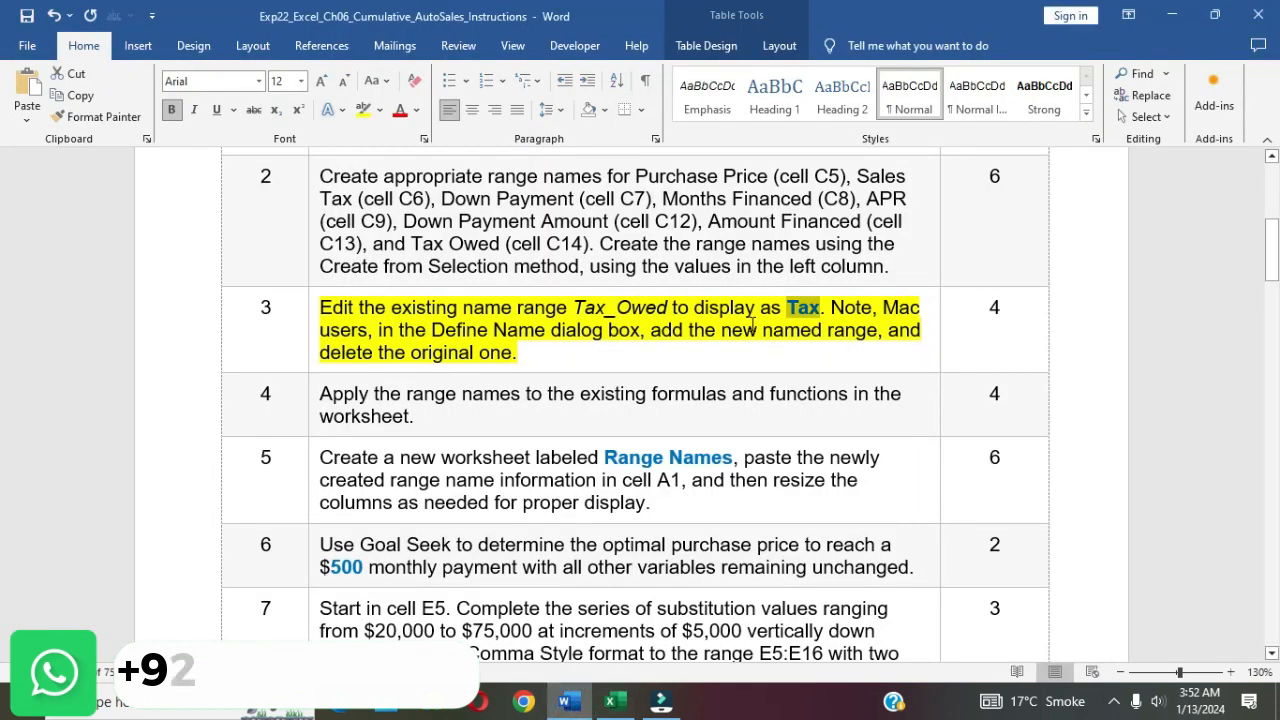
pyautogui.click(860, 330)
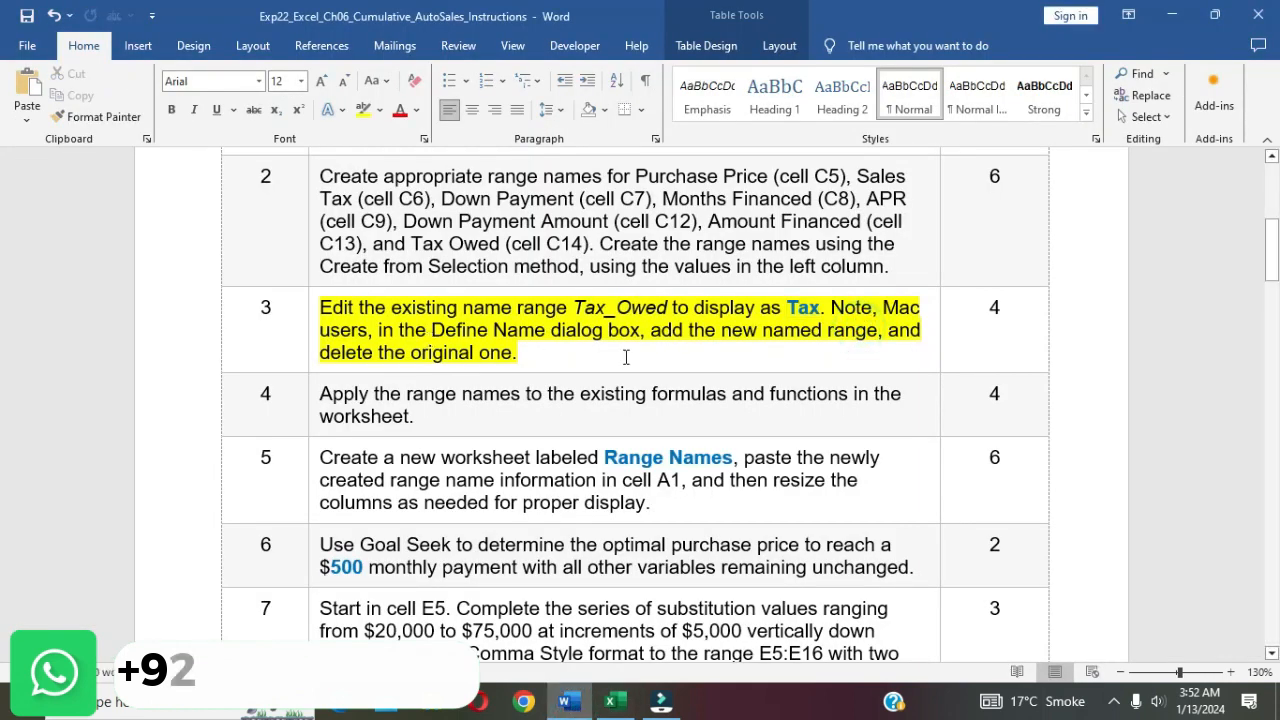
pyautogui.click(310, 308)
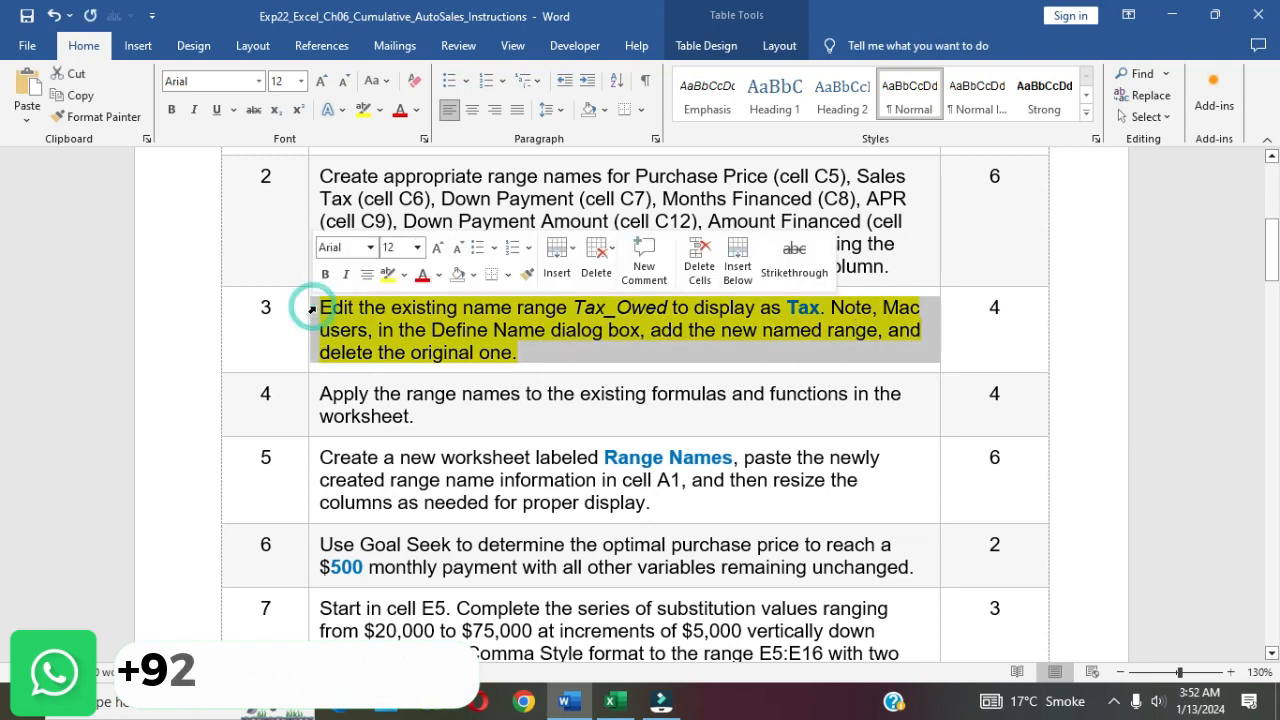
pyautogui.click(387, 274)
# - Highlight the step 4 instruction about applying range names to existing formulas in yellow and read it
pyautogui.scroll(-2, 443, 323)
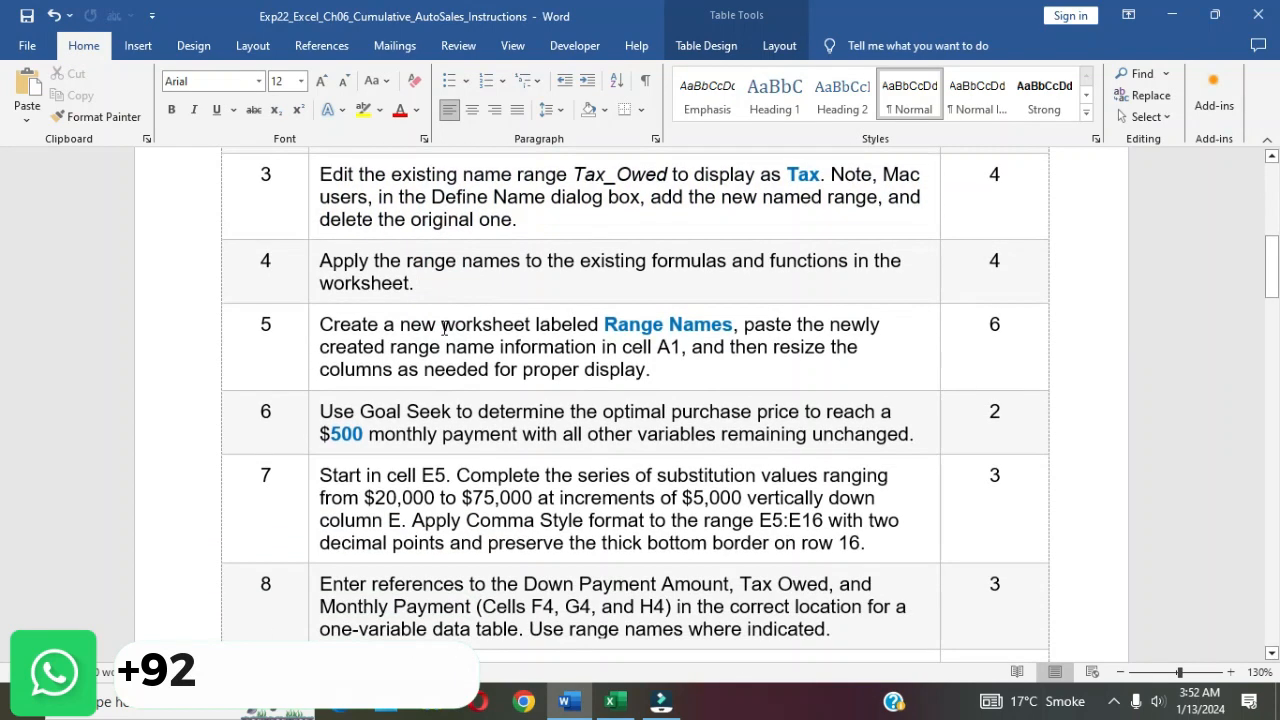
pyautogui.click(313, 265)
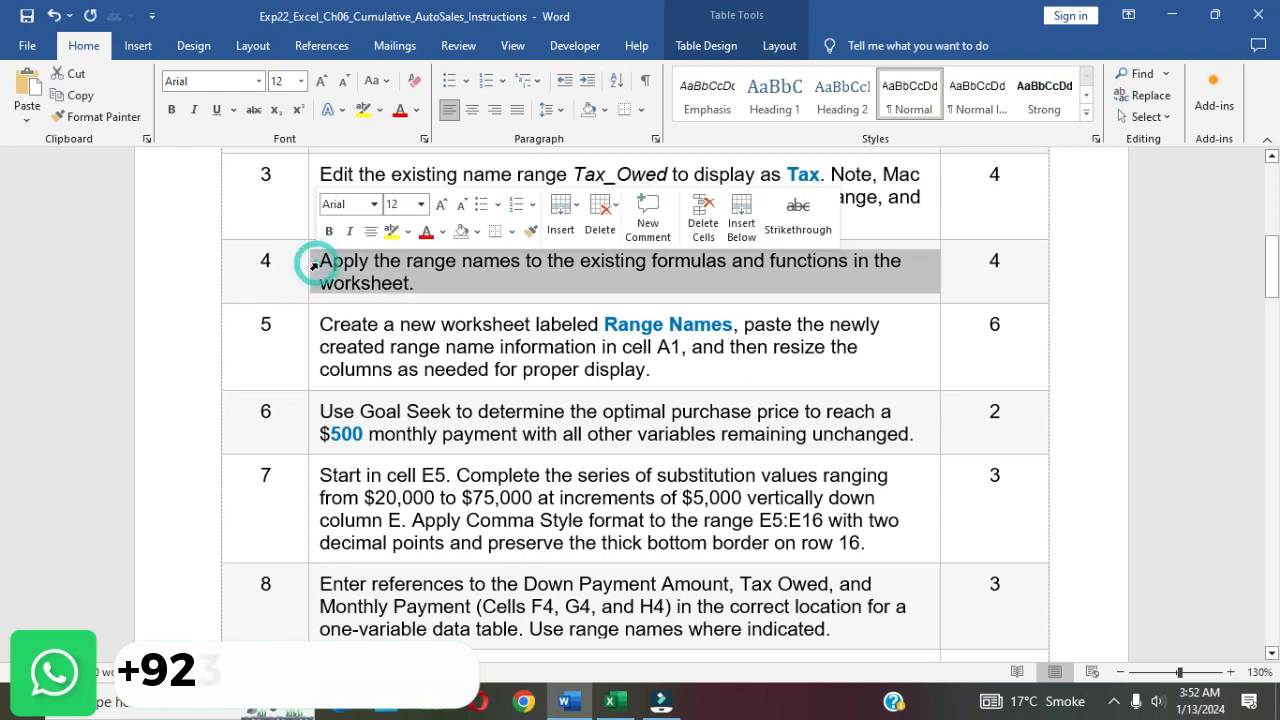
pyautogui.click(390, 231)
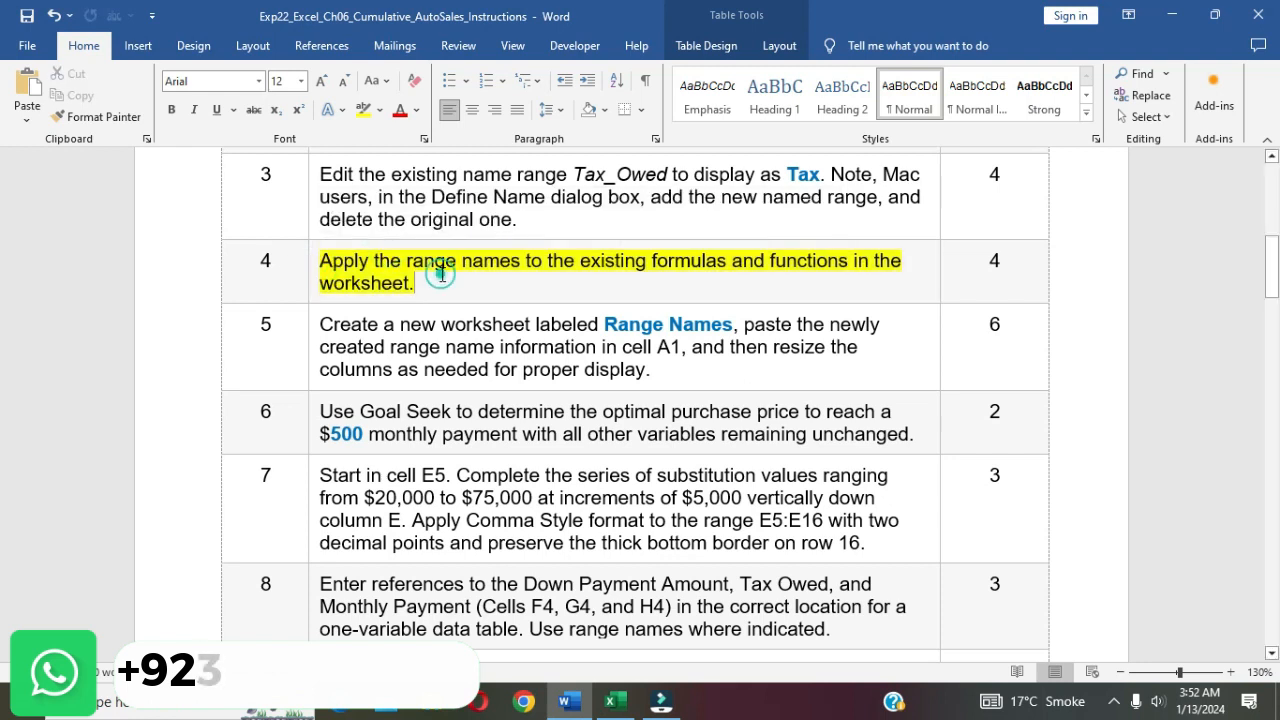
pyautogui.click(318, 259)
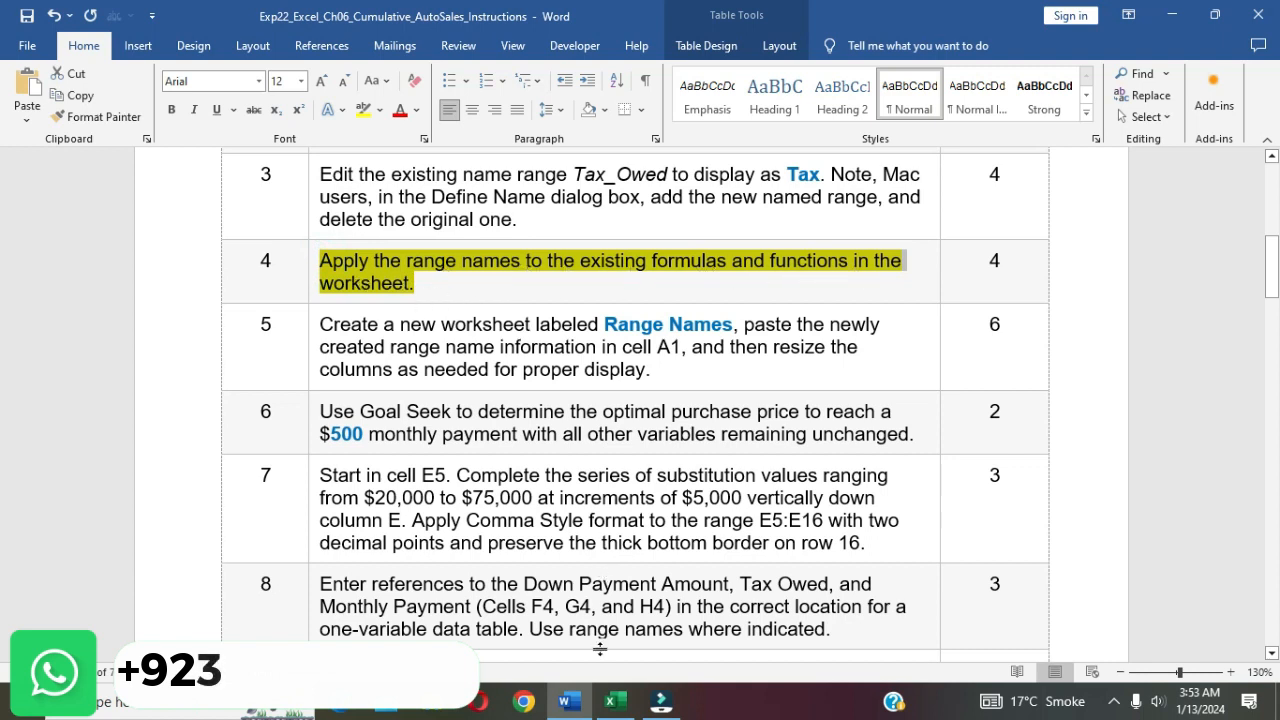
# - Switch to Excel and replace C5 and C7 in the Down Payment Amount formula with Purchase_Price and the Down Payment cell's range name
pyautogui.click(612, 701)
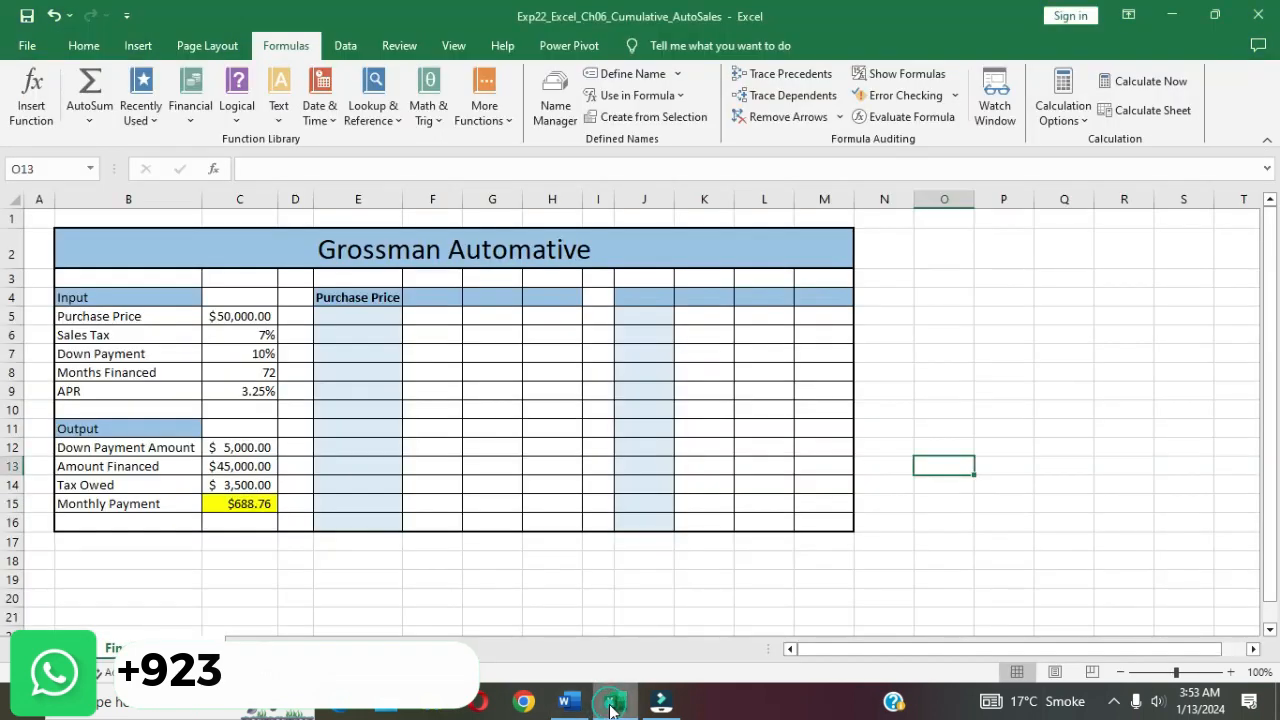
pyautogui.click(259, 447)
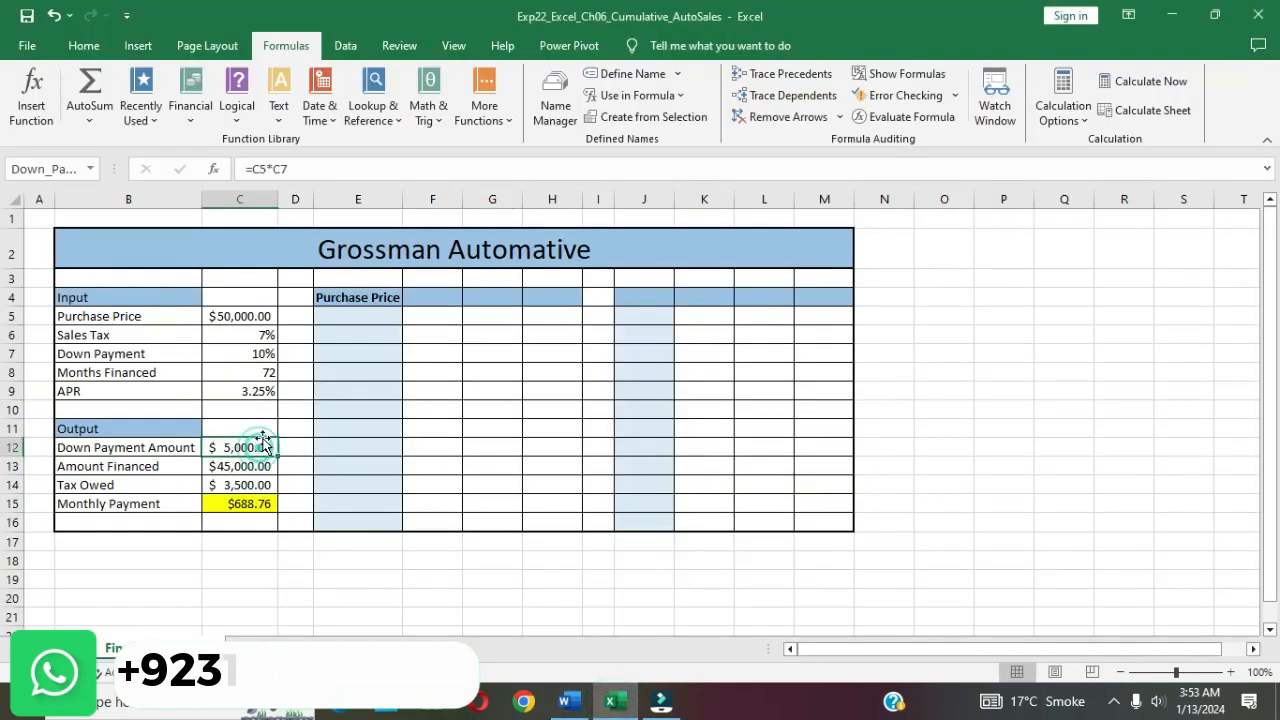
pyautogui.click(267, 171)
pyautogui.press('BackSpace')
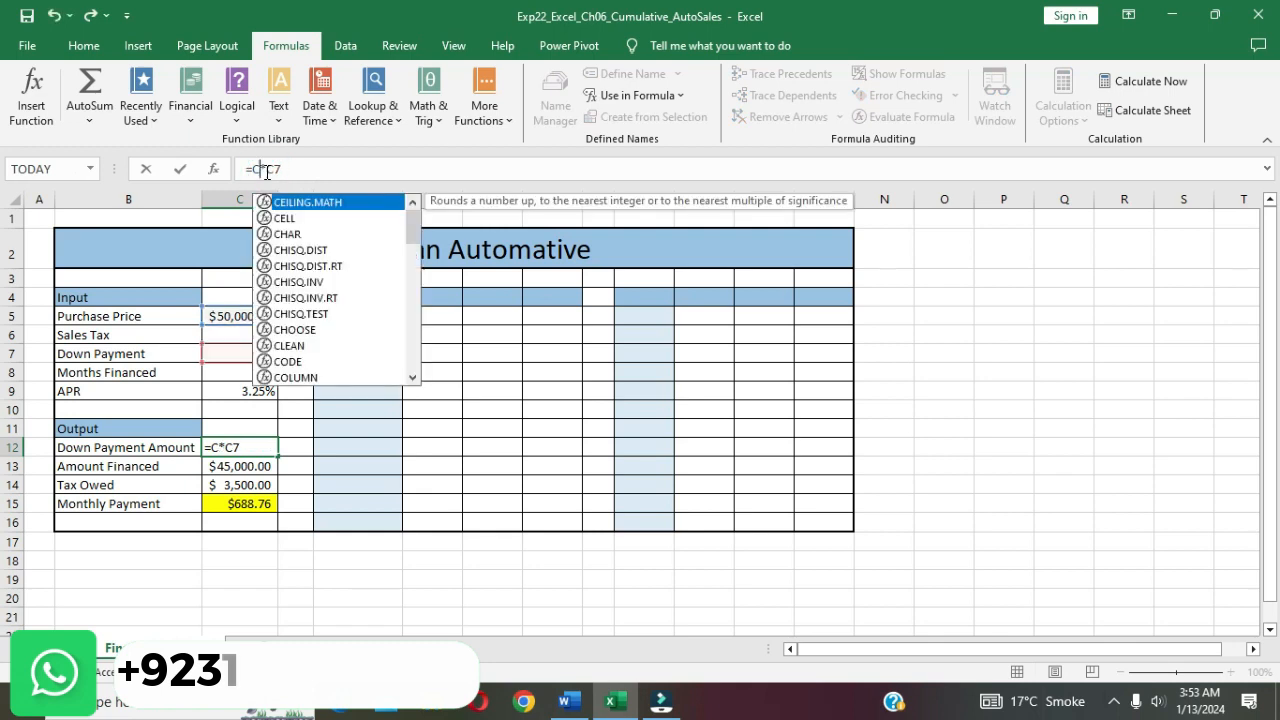
pyautogui.press('BackSpace')
pyautogui.click(240, 316)
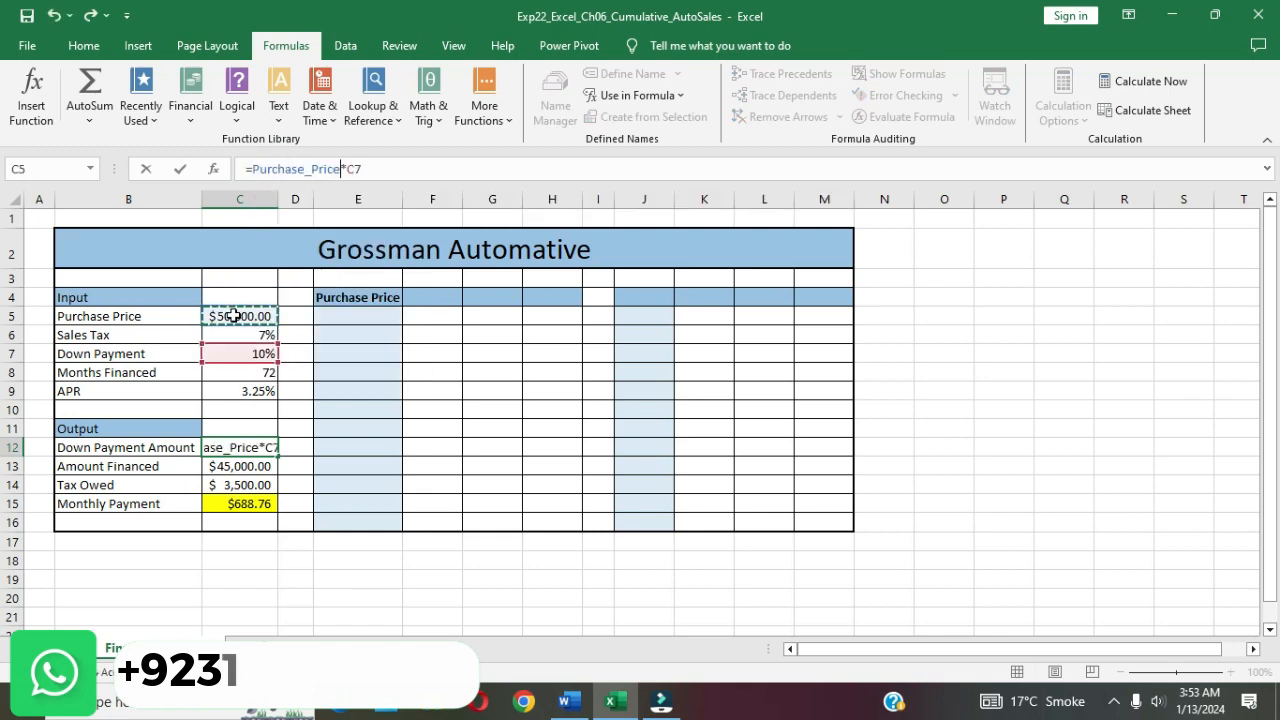
pyautogui.click(380, 168)
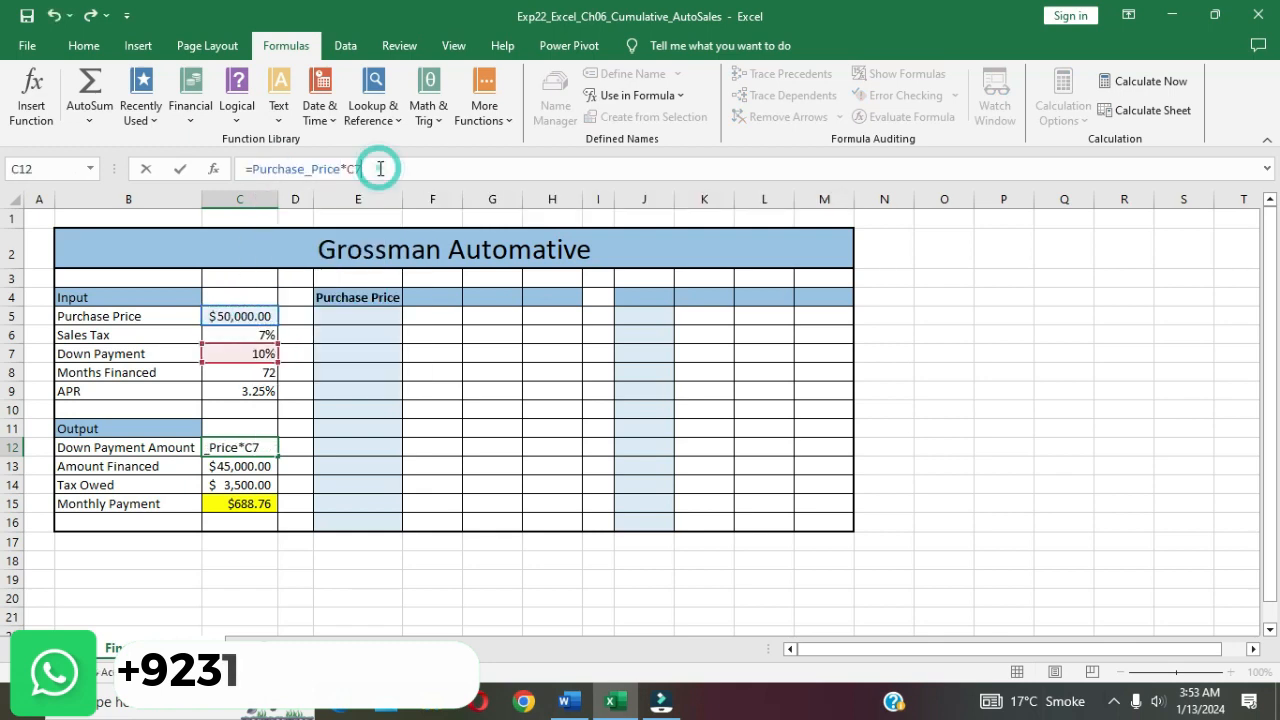
pyautogui.press('BackSpace')
pyautogui.press('BackSpace')
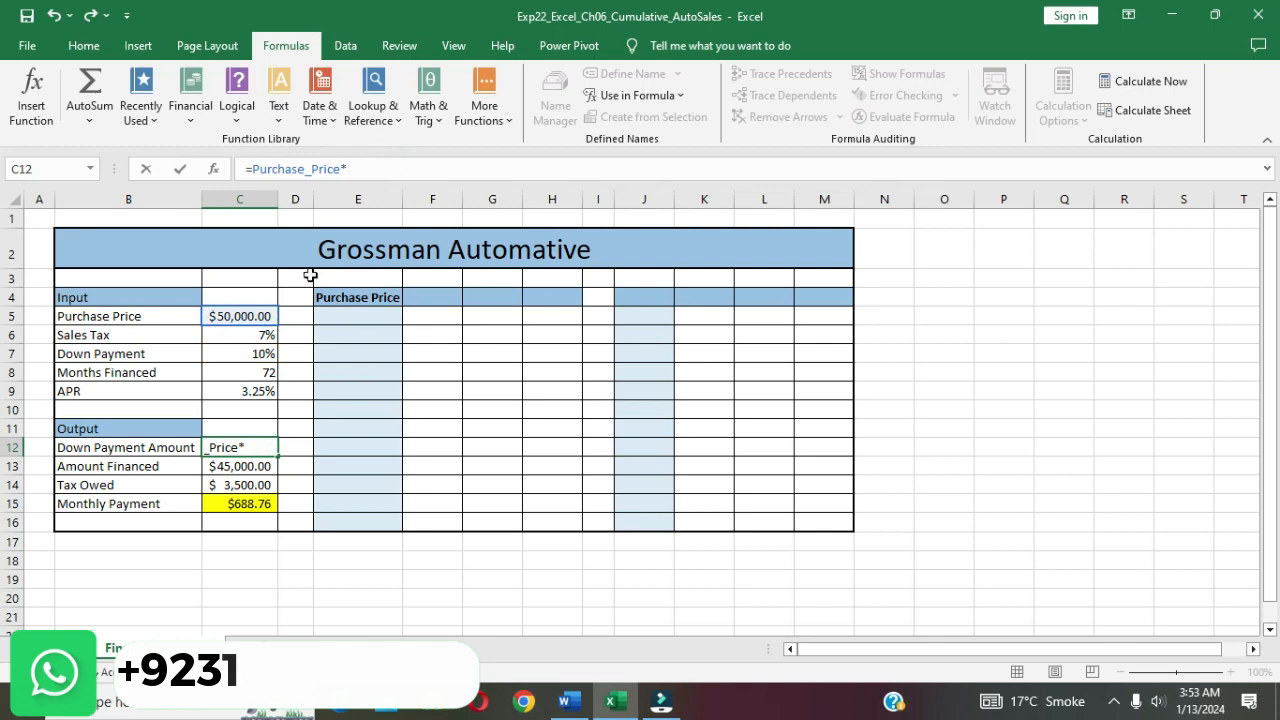
pyautogui.click(268, 354)
pyautogui.press('Return')
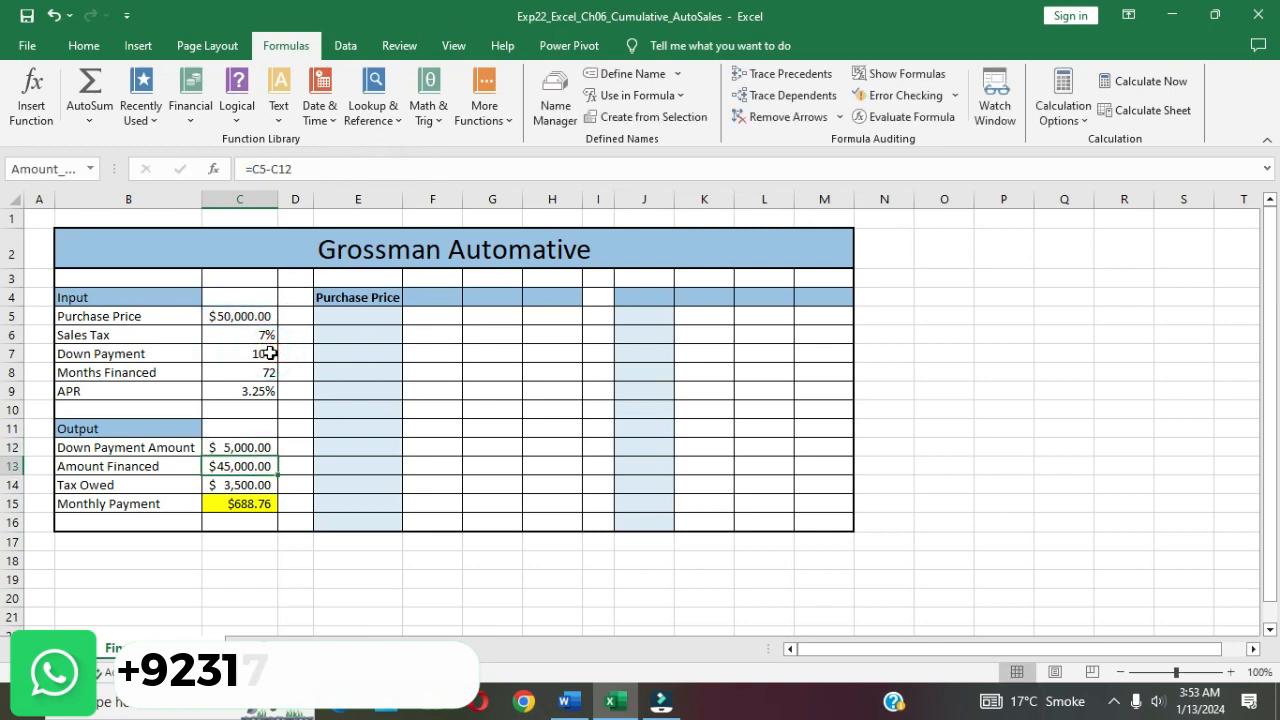
# - Rewrite the Amount Financed formula with range names as Purchase_Price minus Down_Payment_Amount
pyautogui.click(265, 168)
pyautogui.press('BackSpace')
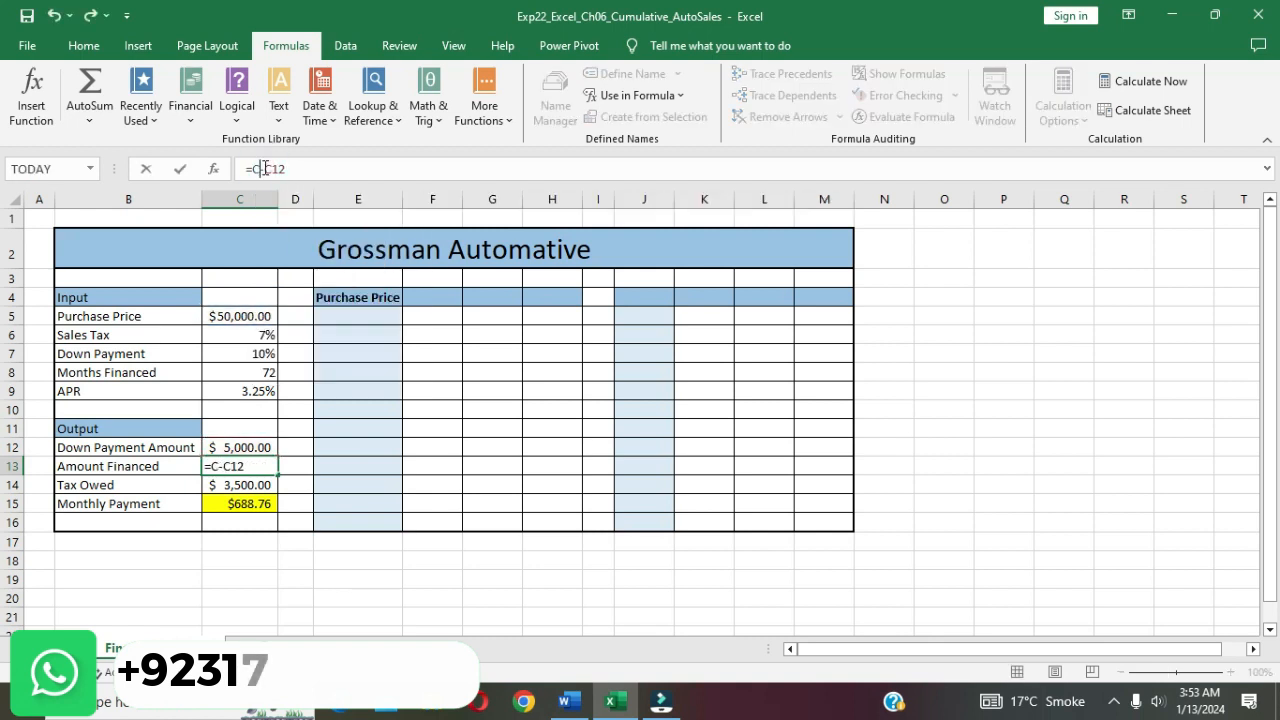
pyautogui.press('BackSpace')
pyautogui.click(239, 315)
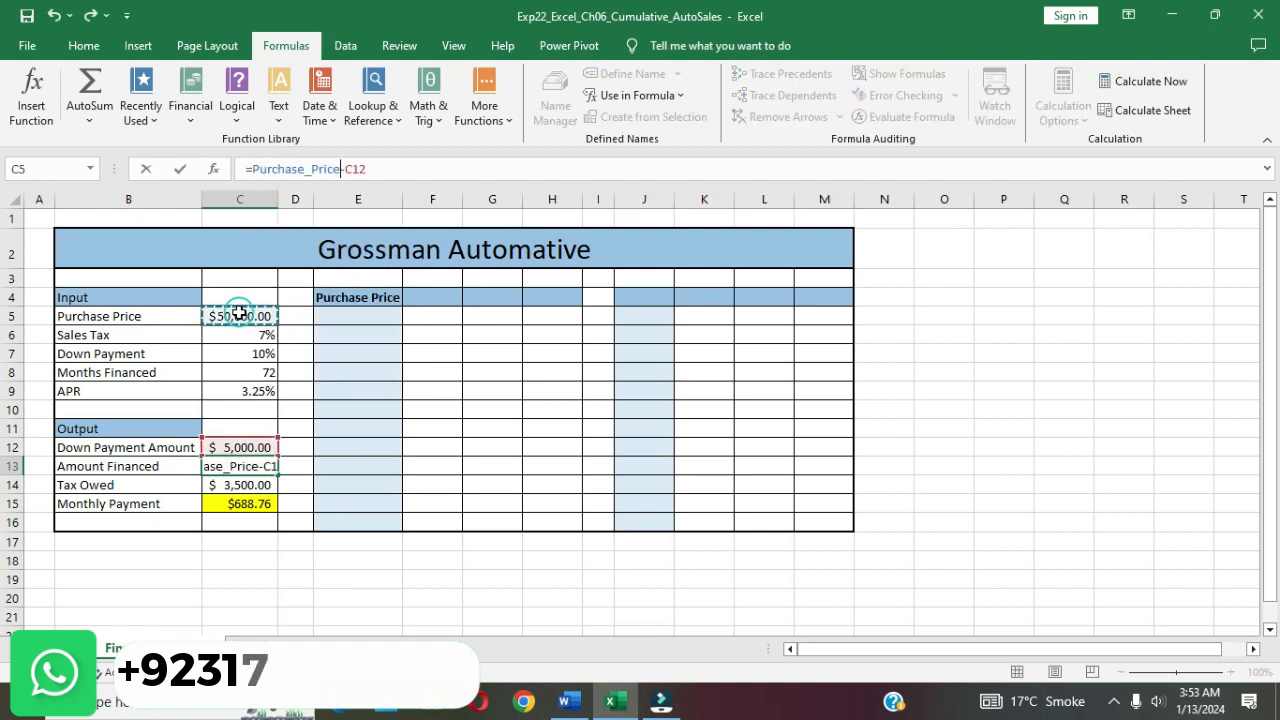
pyautogui.click(387, 165)
pyautogui.press('BackSpace')
pyautogui.press('BackSpace')
pyautogui.press('BackSpace')
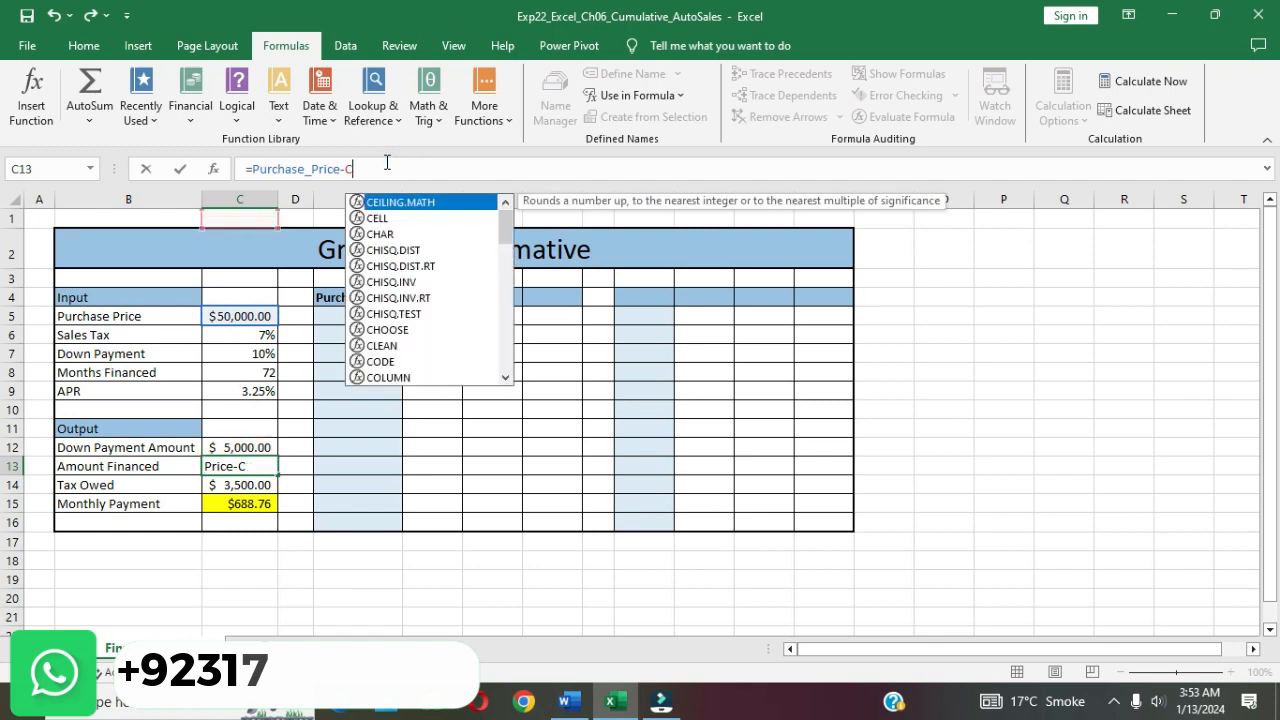
pyautogui.click(249, 447)
pyautogui.press('Return')
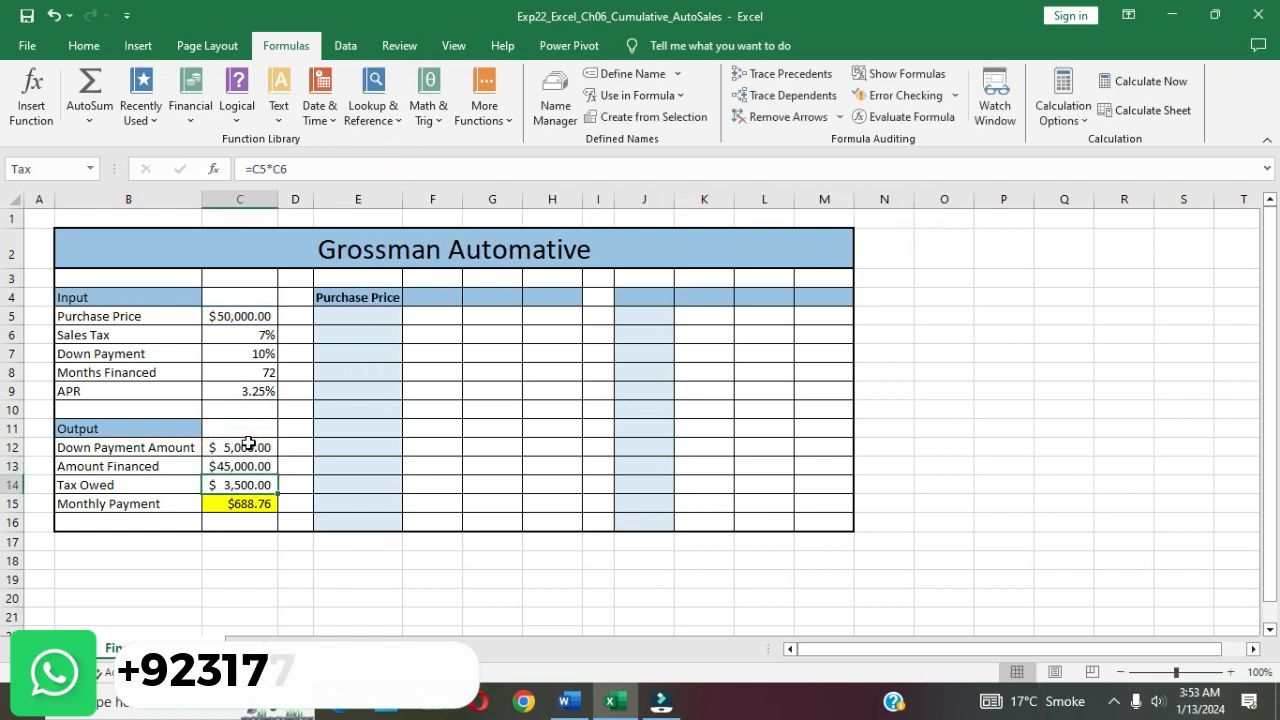
# - Replace C5 and C6 in the Tax Owed formula with Purchase_Price and the Sales Tax cell's range name
pyautogui.click(268, 169)
pyautogui.press('BackSpace')
pyautogui.press('BackSpace')
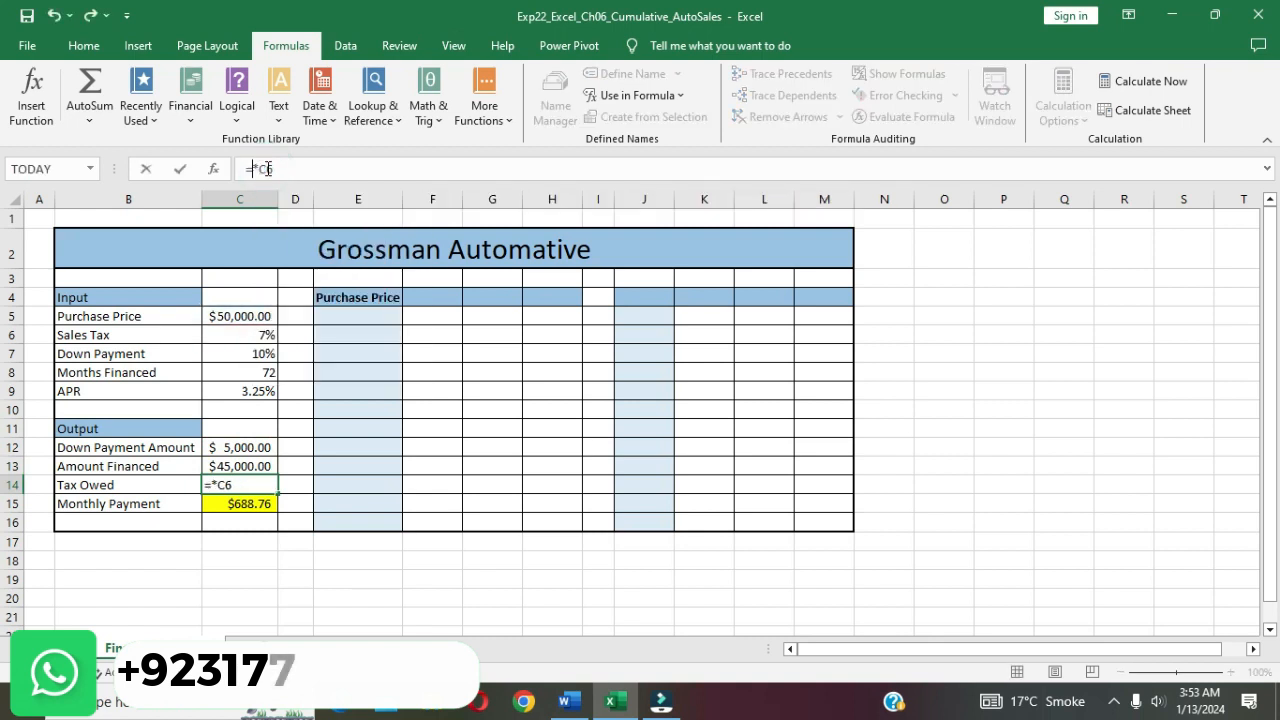
pyautogui.click(246, 315)
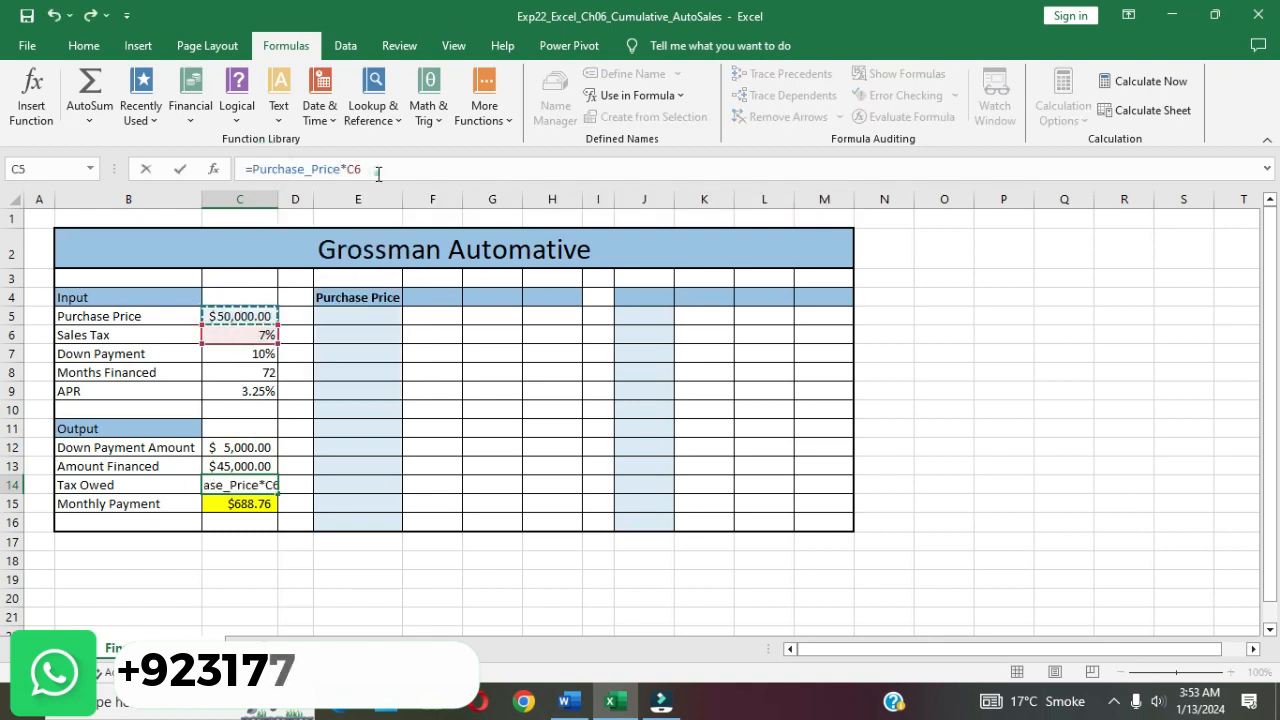
pyautogui.press('BackSpace')
pyautogui.press('BackSpace')
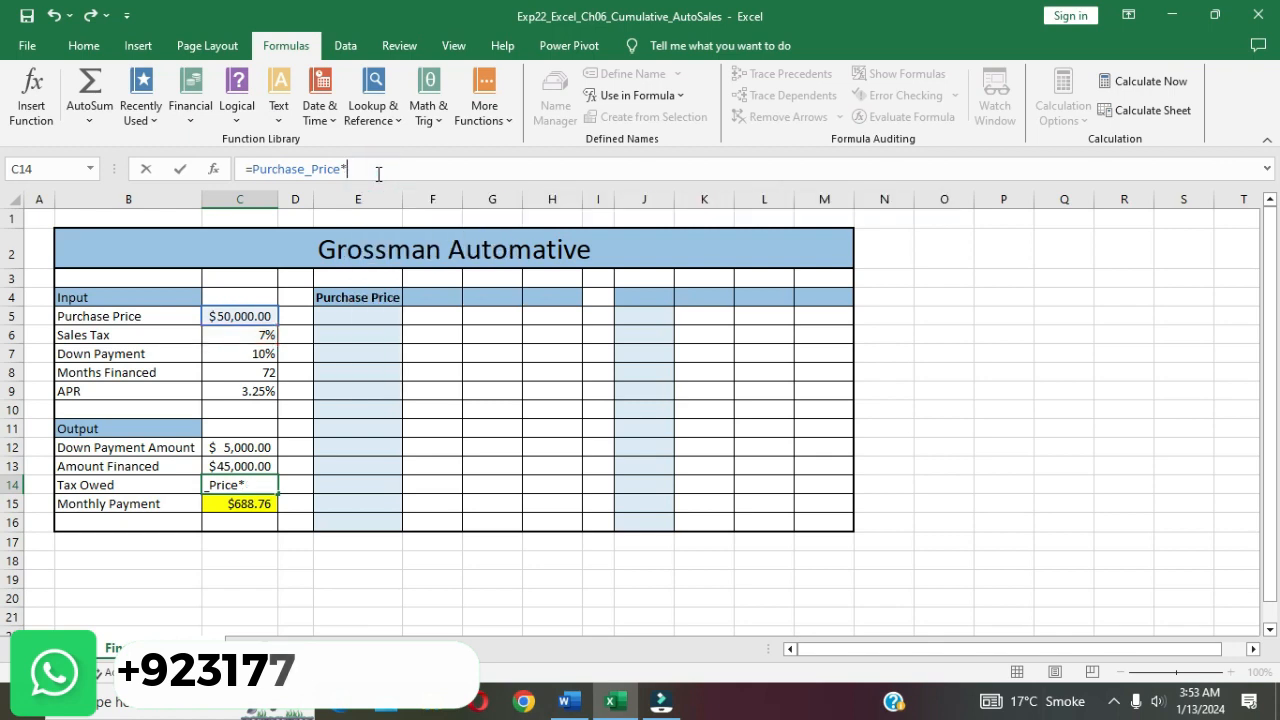
pyautogui.click(265, 336)
pyautogui.press('Return')
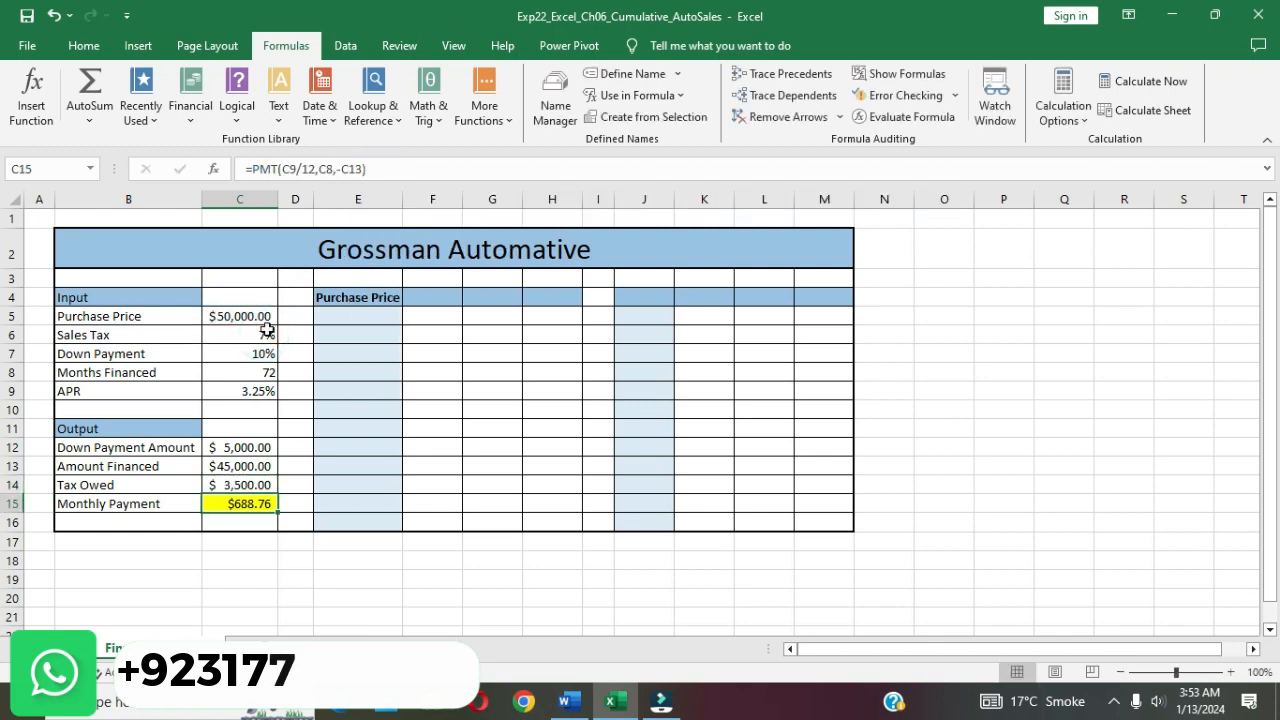
# - In the Monthly Payment PMT formula, replace C9 with APR and C8 with Down_Payment_Amount
pyautogui.click(296, 169)
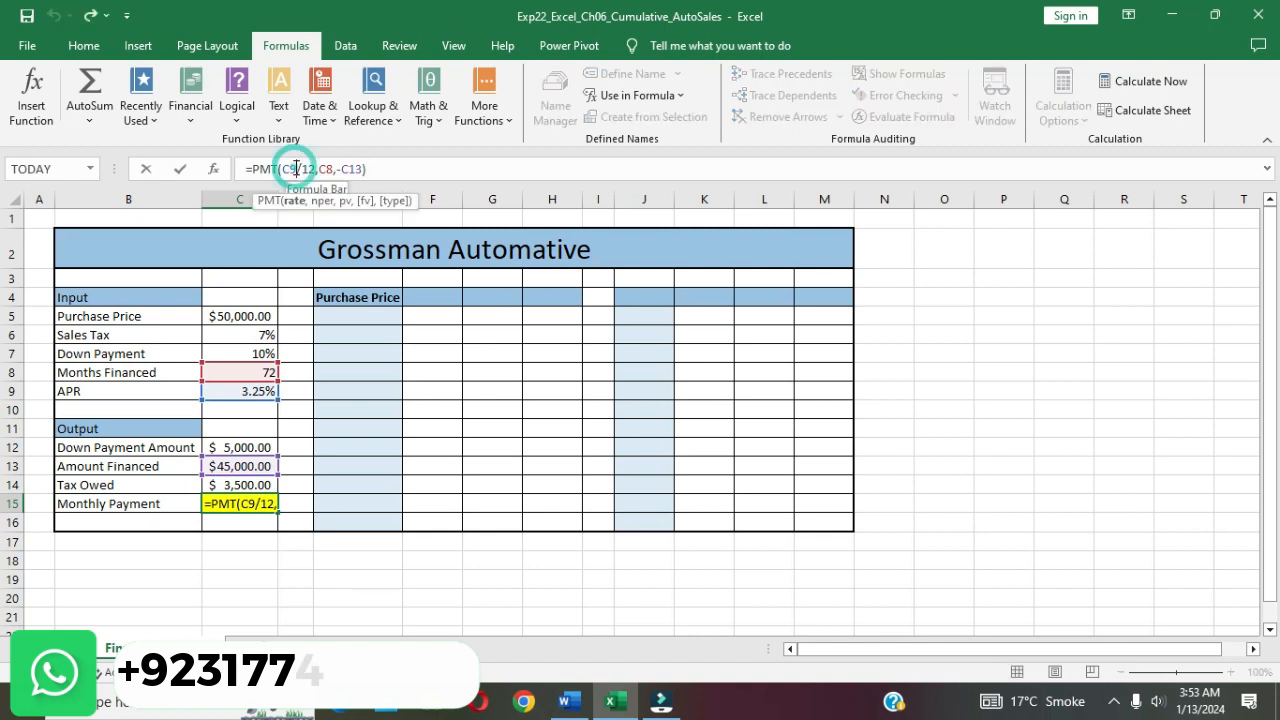
pyautogui.press('BackSpace')
pyautogui.press('BackSpace')
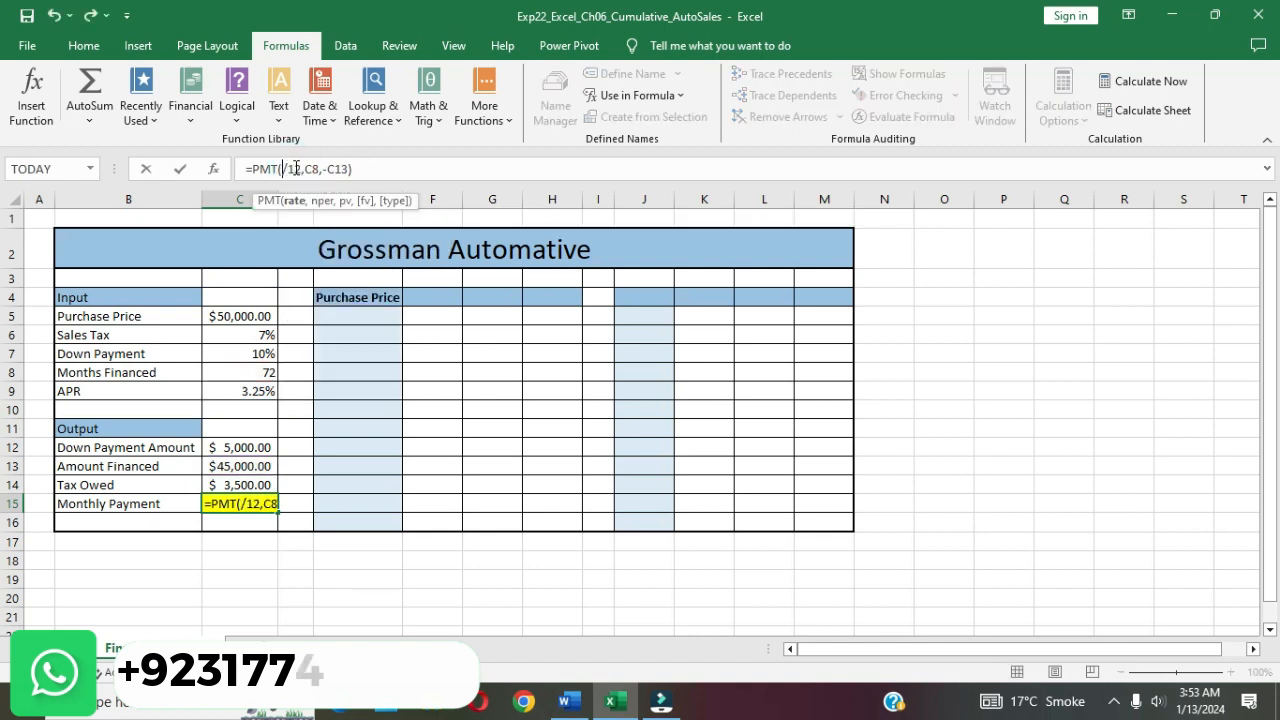
pyautogui.click(254, 391)
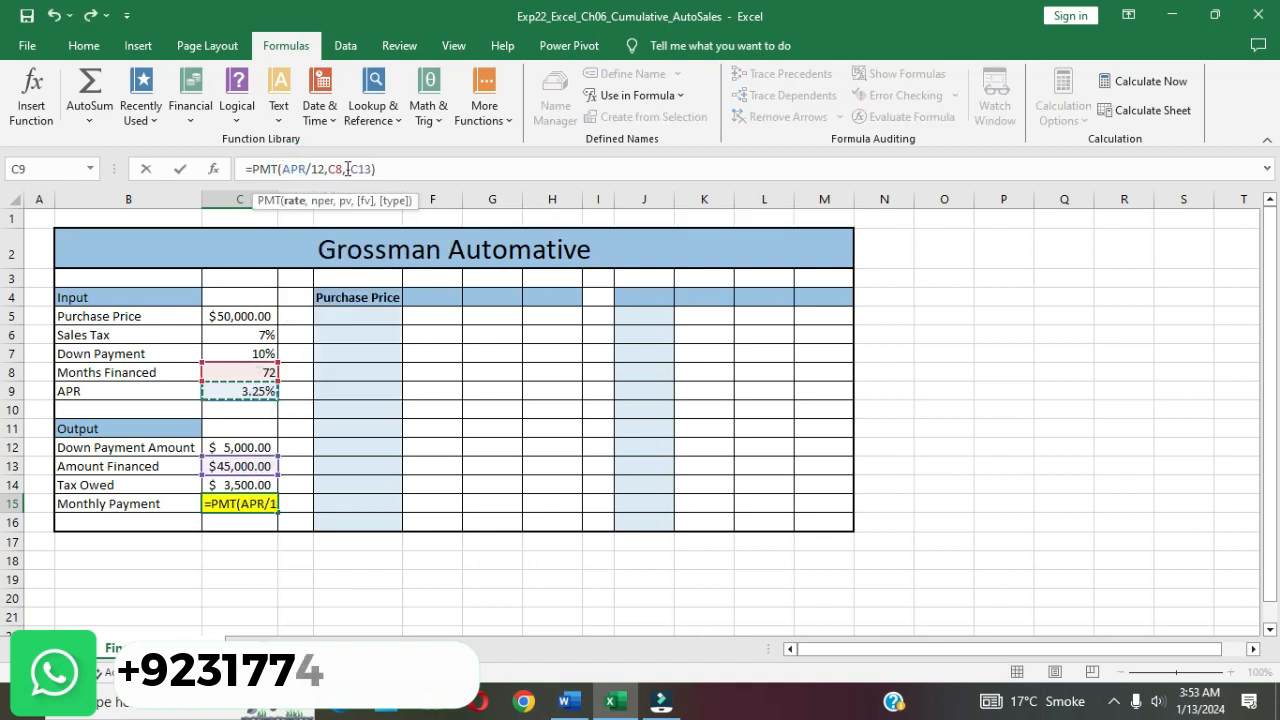
pyautogui.click(342, 169)
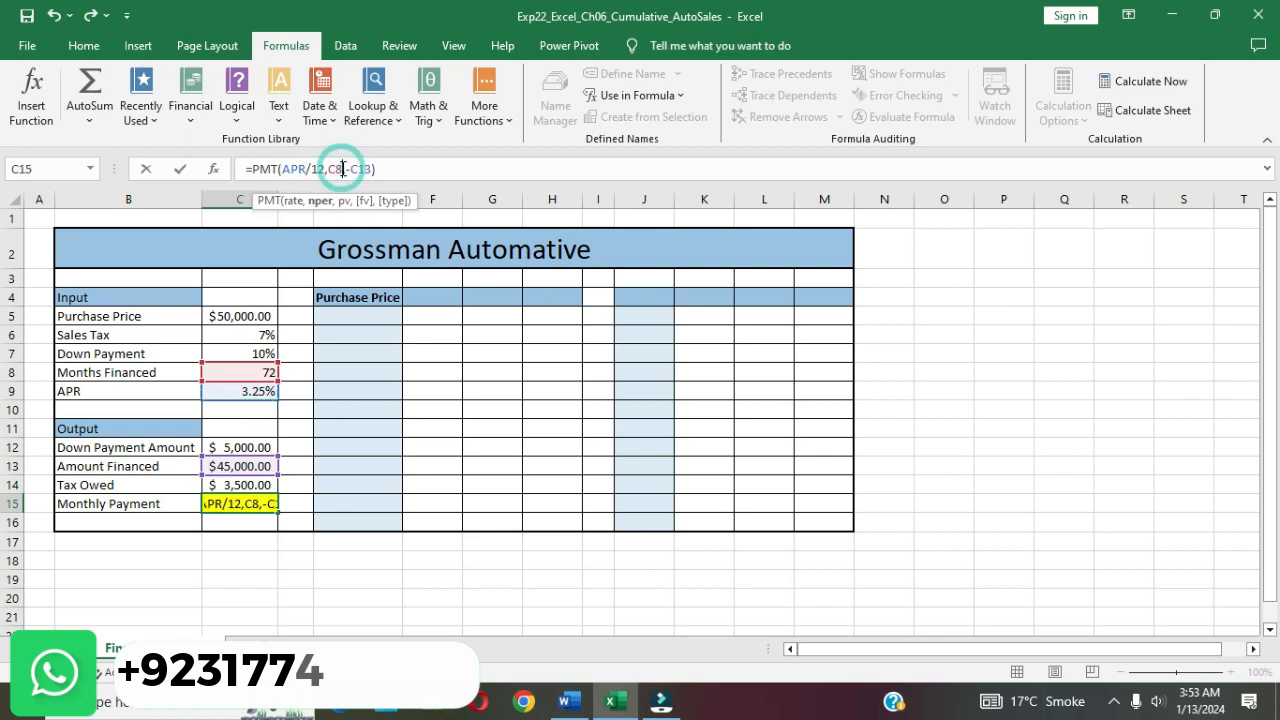
pyautogui.press('BackSpace')
pyautogui.press('BackSpace')
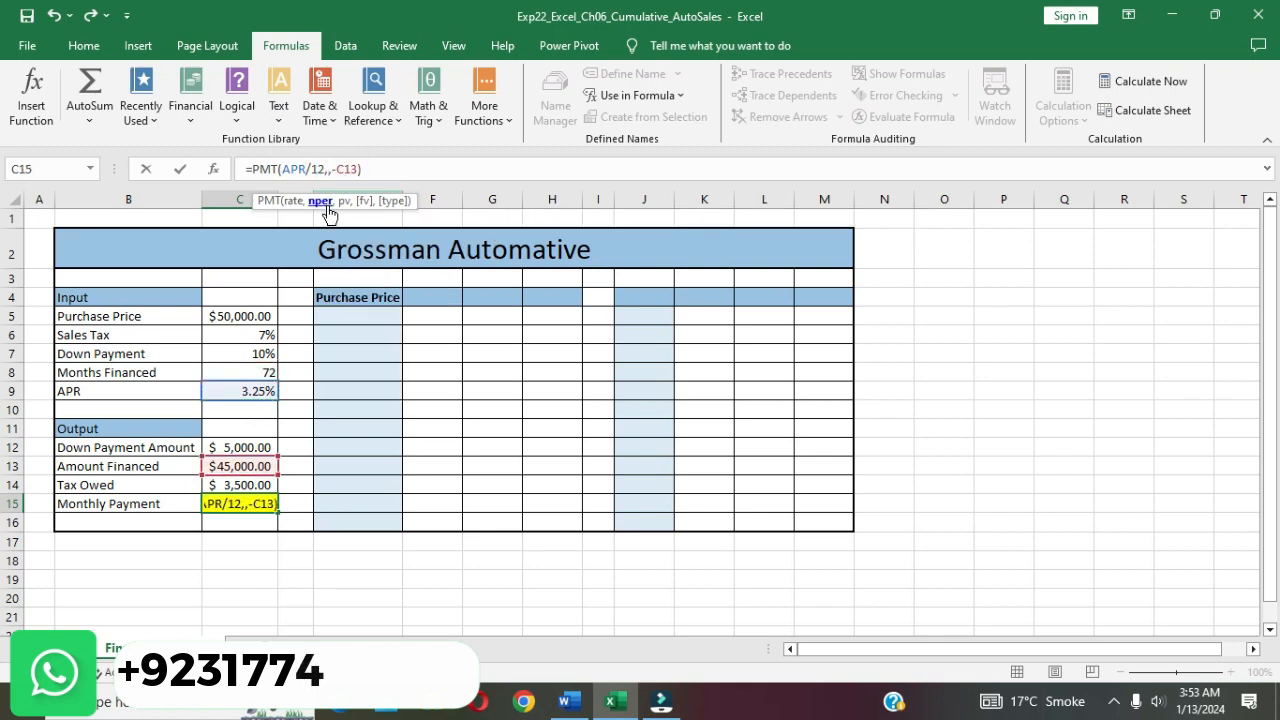
pyautogui.click(247, 443)
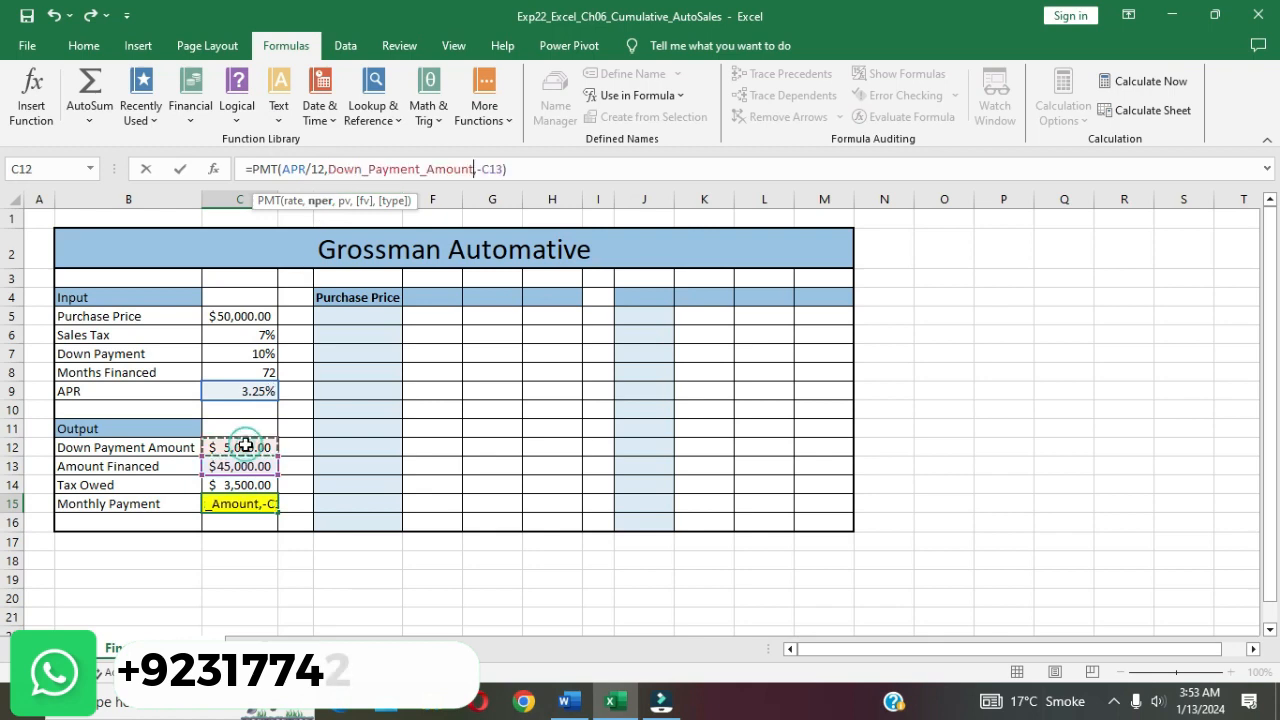
# - Replace C13 in the PMT formula's pv argument with the Amount Financed cell's range name, keeping the minus sign, and enter the formula
pyautogui.click(502, 170)
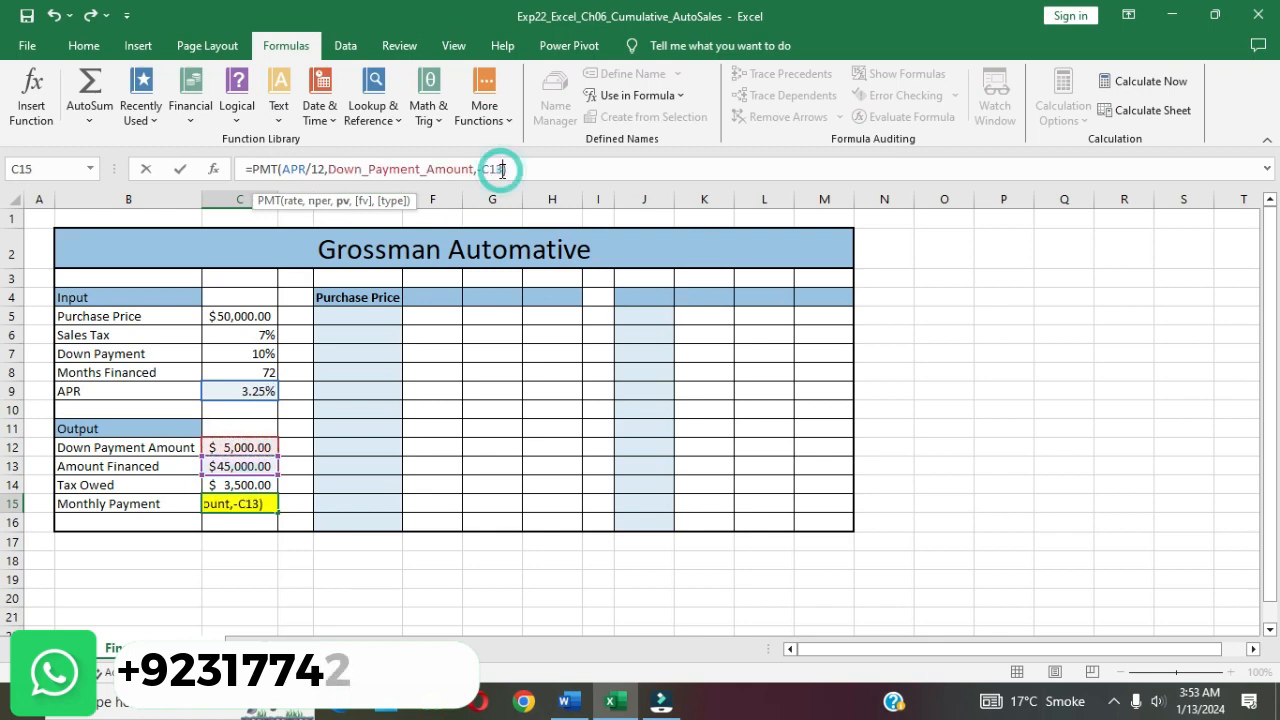
pyautogui.press('BackSpace')
pyautogui.press('BackSpace')
pyautogui.press('BackSpace')
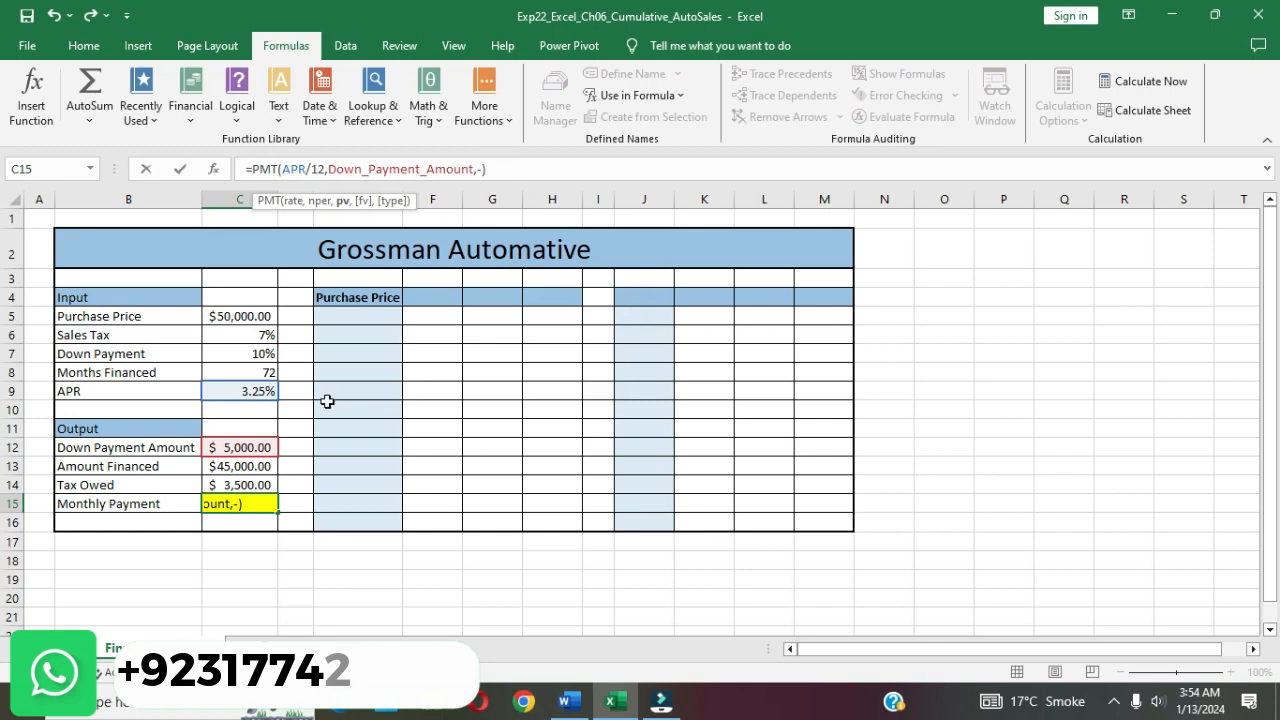
pyautogui.click(246, 464)
pyautogui.press('Return')
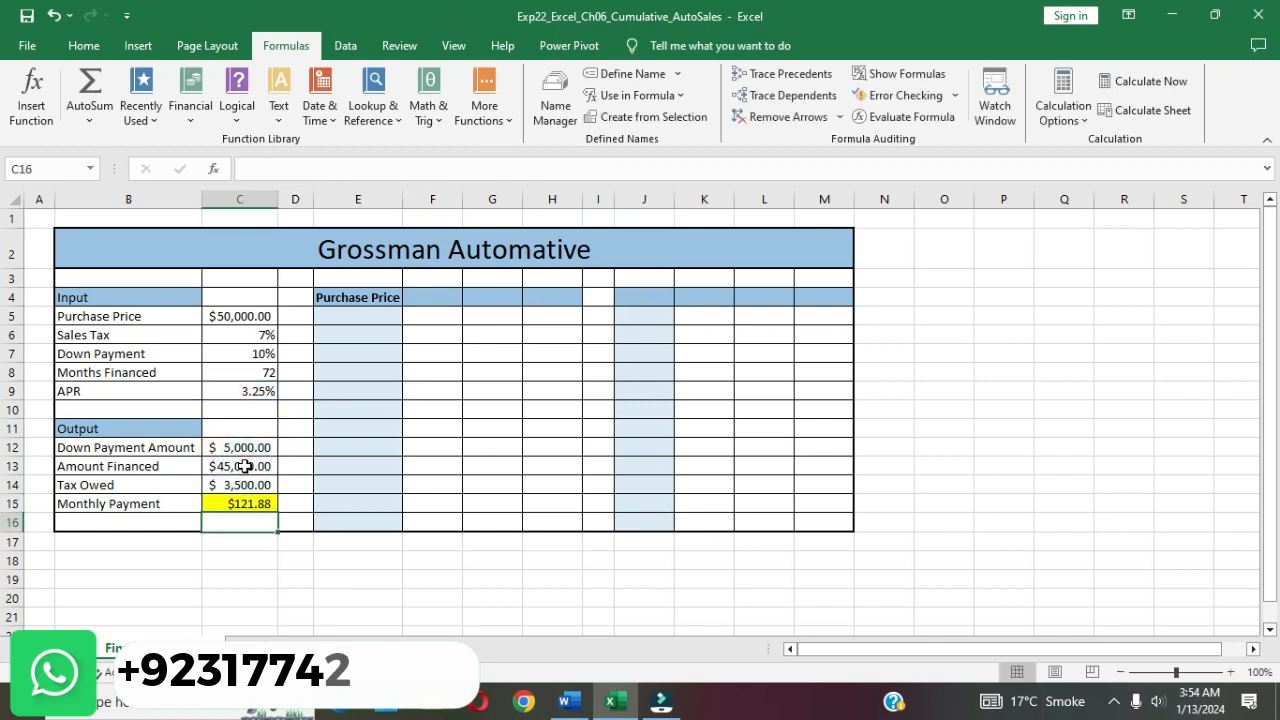
# - Return to the Word instructions and remove the yellow highlight from the step 4 text
pyautogui.click(569, 702)
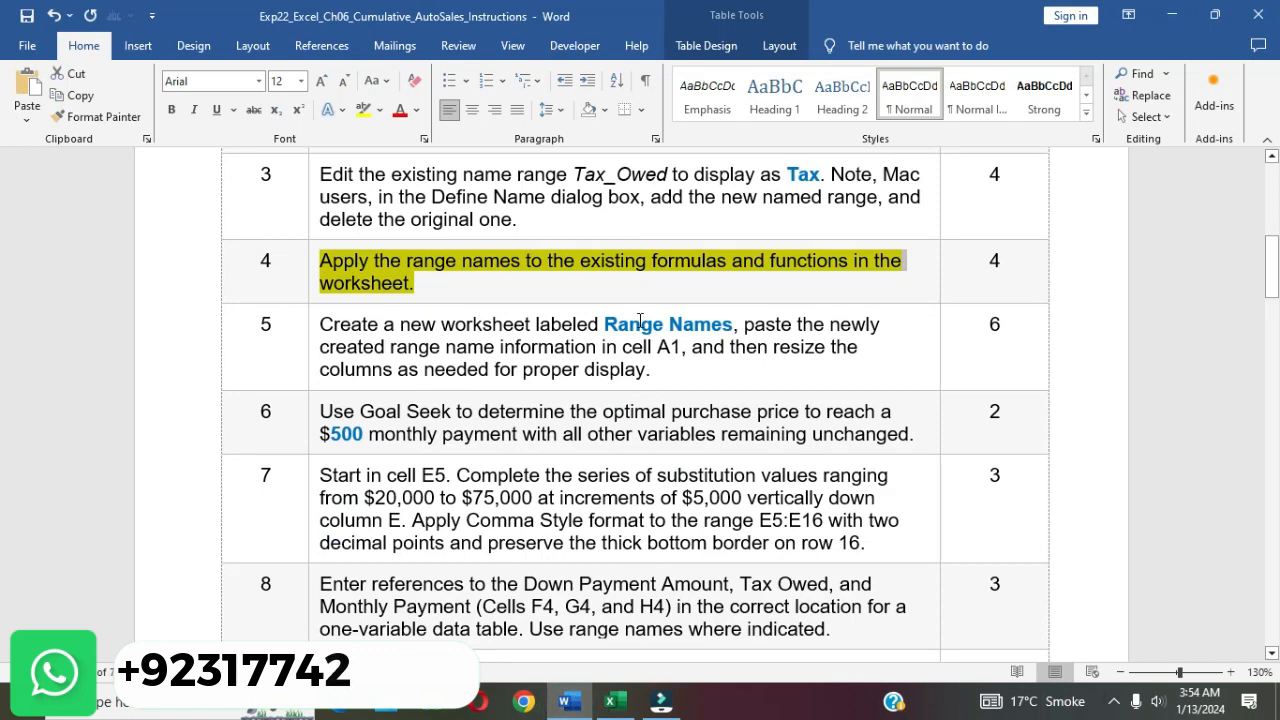
pyautogui.click(599, 274)
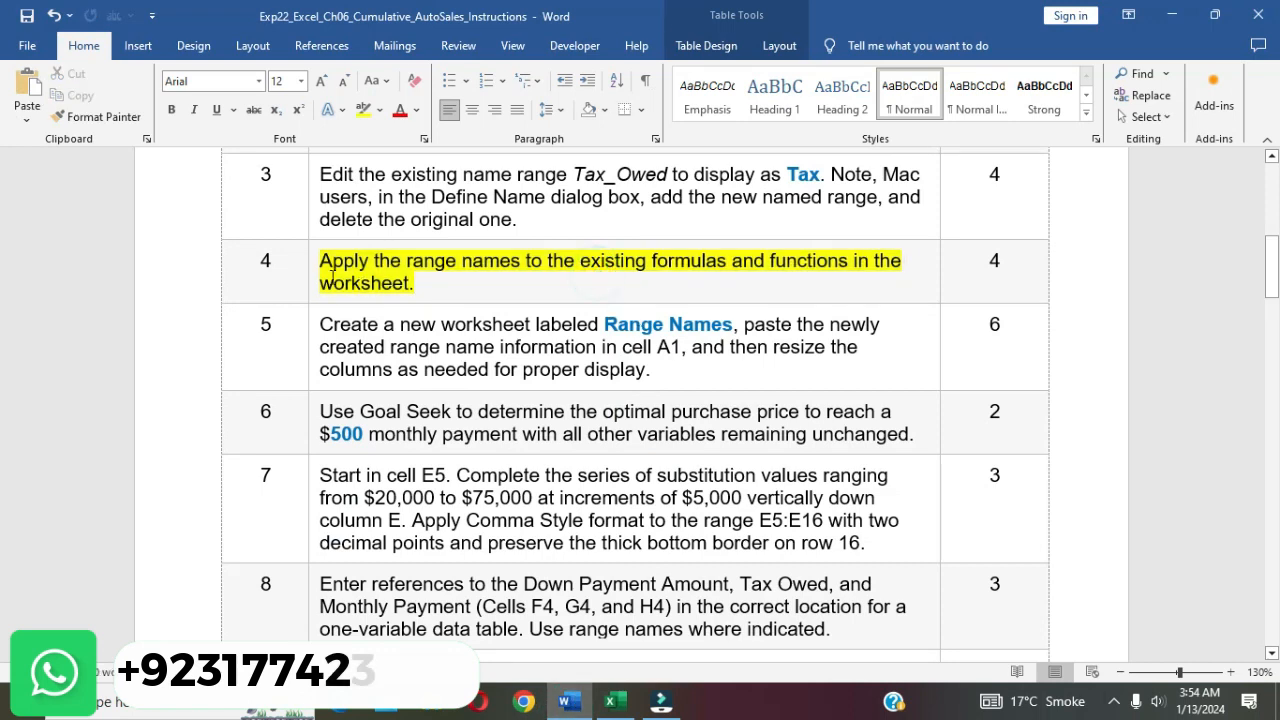
pyautogui.click(313, 265)
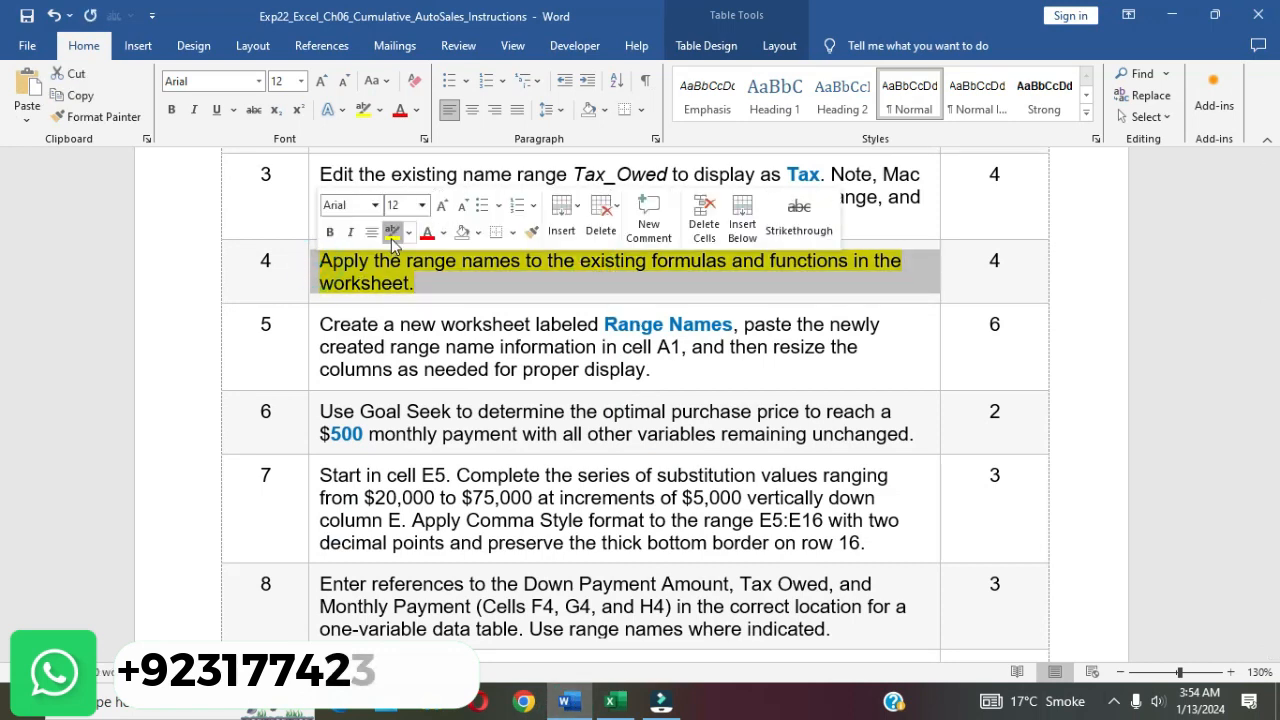
pyautogui.click(392, 231)
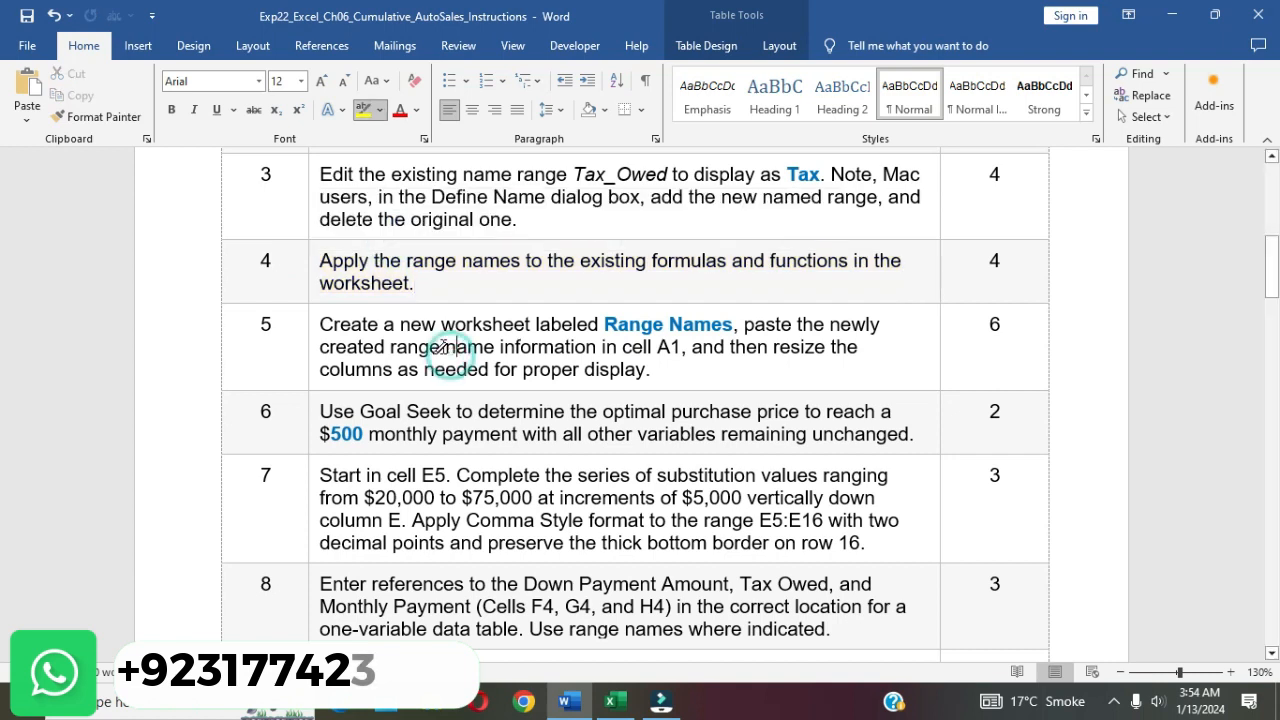
# - Highlight the step 5 instruction in yellow and mark the worksheet label Range Names in it
pyautogui.click(312, 327)
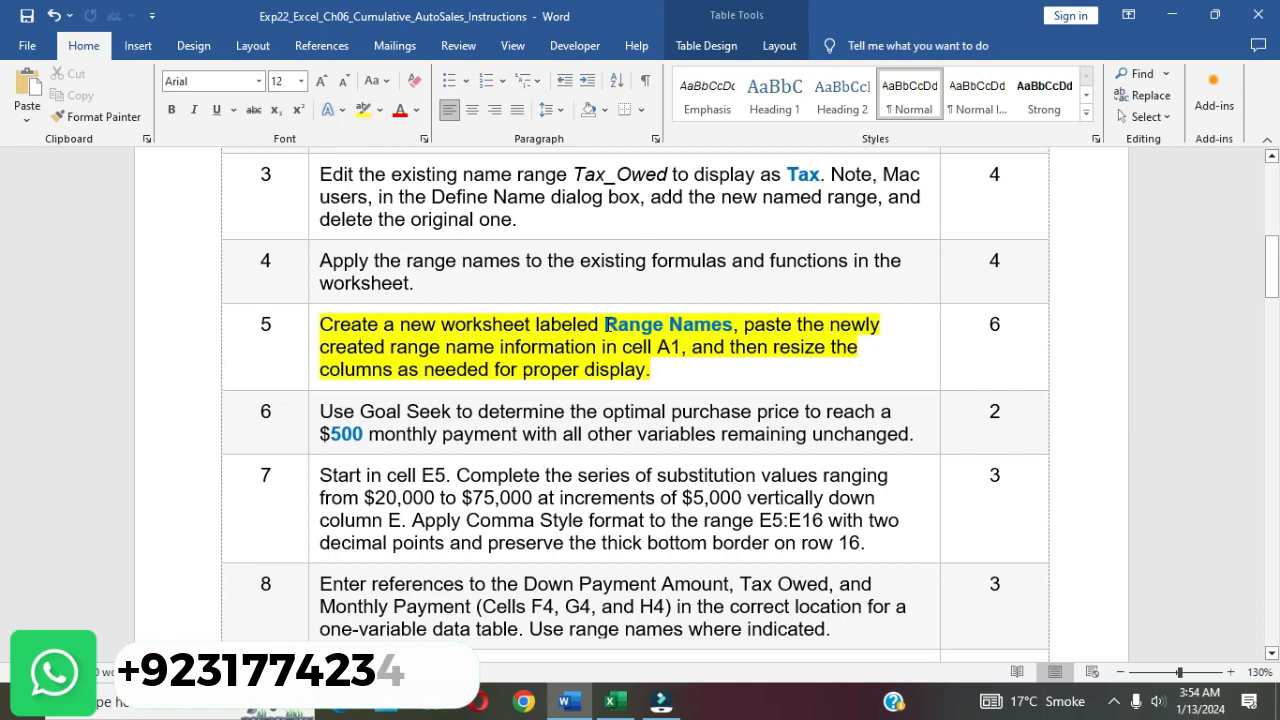
pyautogui.moveTo(607, 324); pyautogui.dragTo(730, 324)
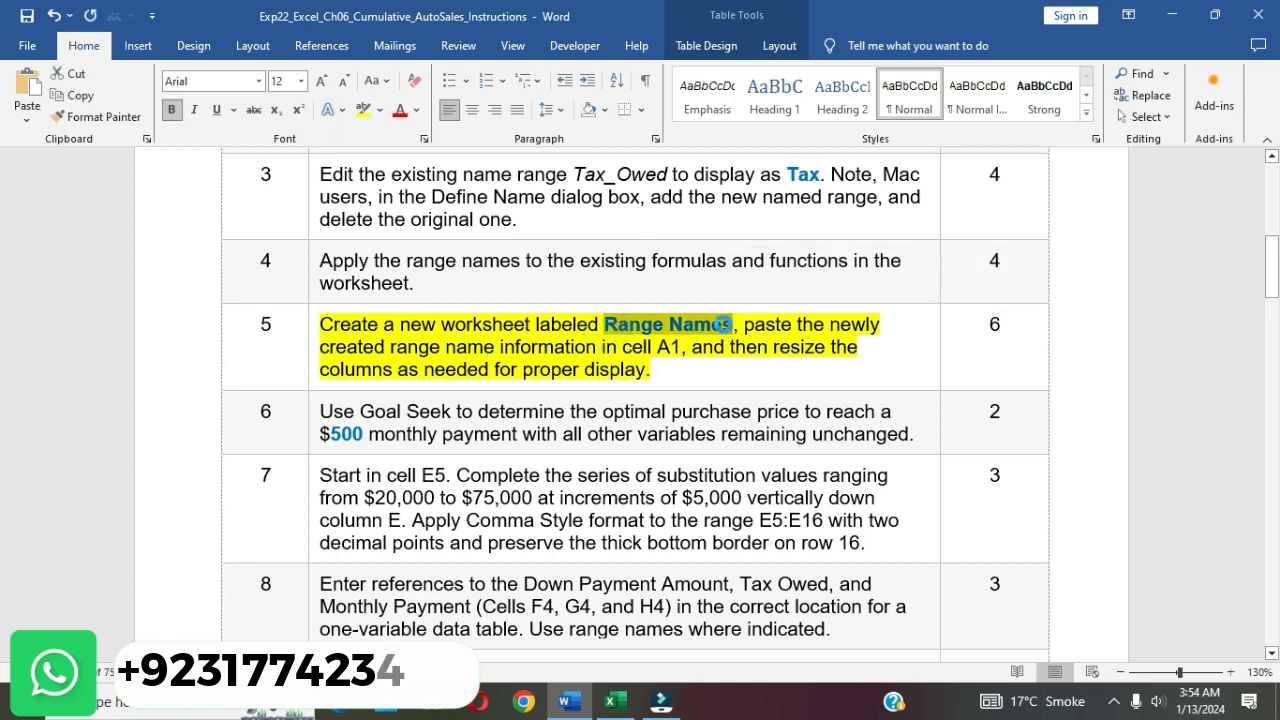
# - Switch to Excel, add a new blank worksheet and try to rename it
pyautogui.click(612, 702)
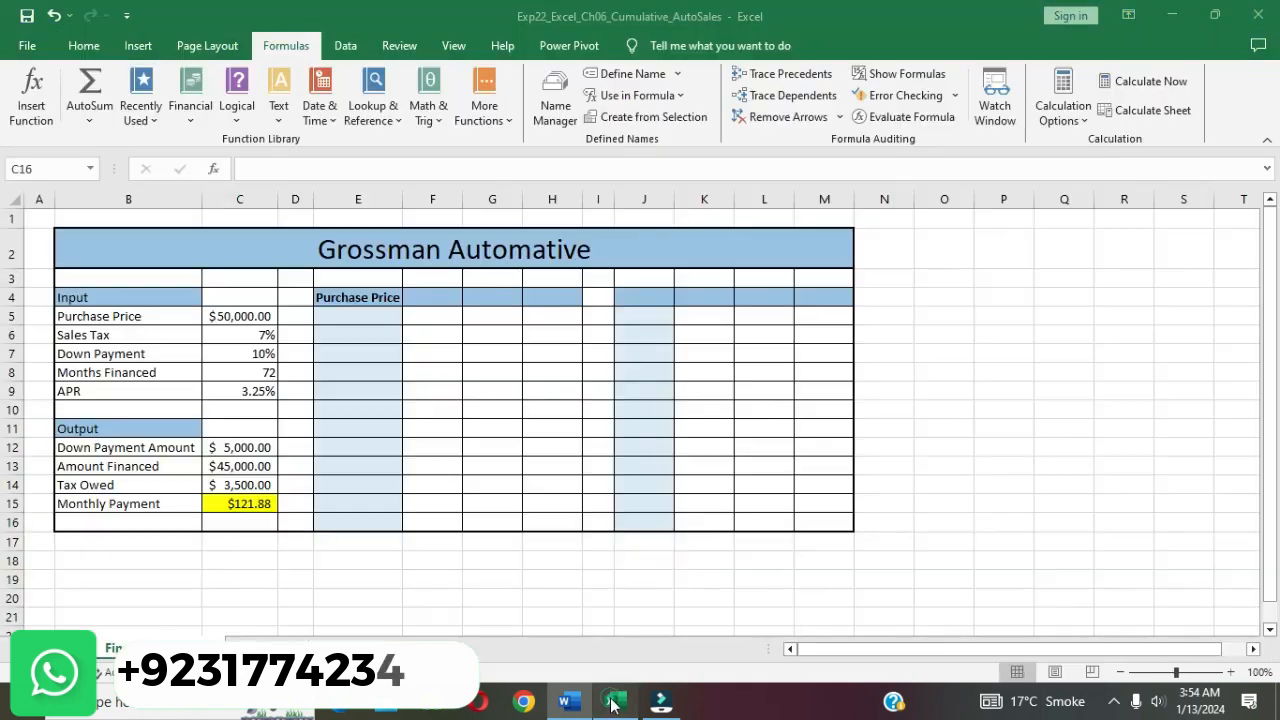
pyautogui.click(268, 648)
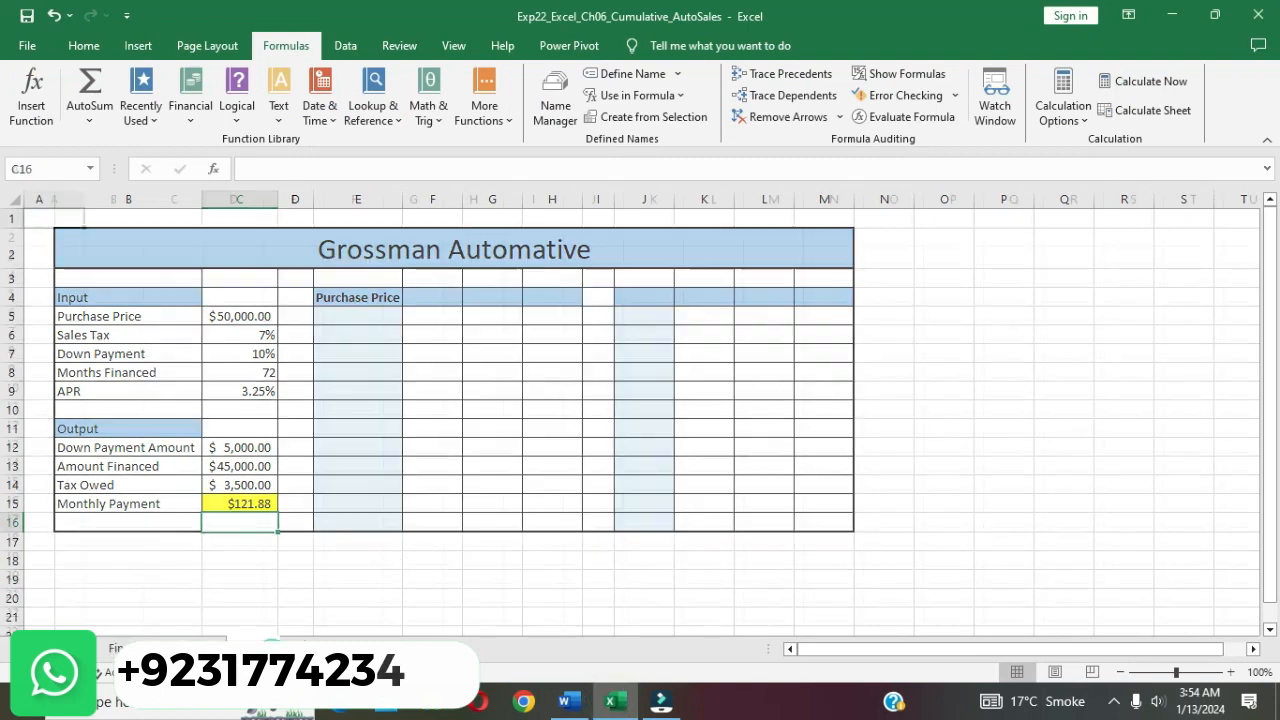
pyautogui.rightClick(273, 650)
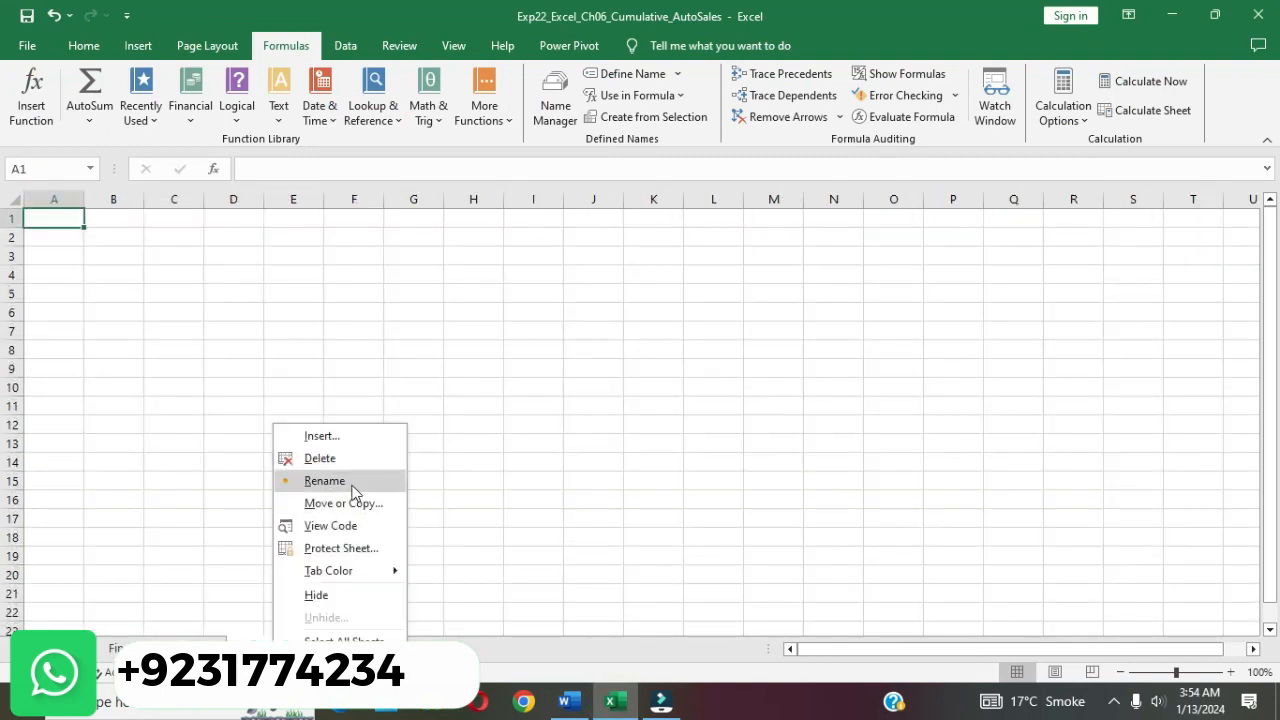
pyautogui.click(355, 502)
pyautogui.click(352, 485)
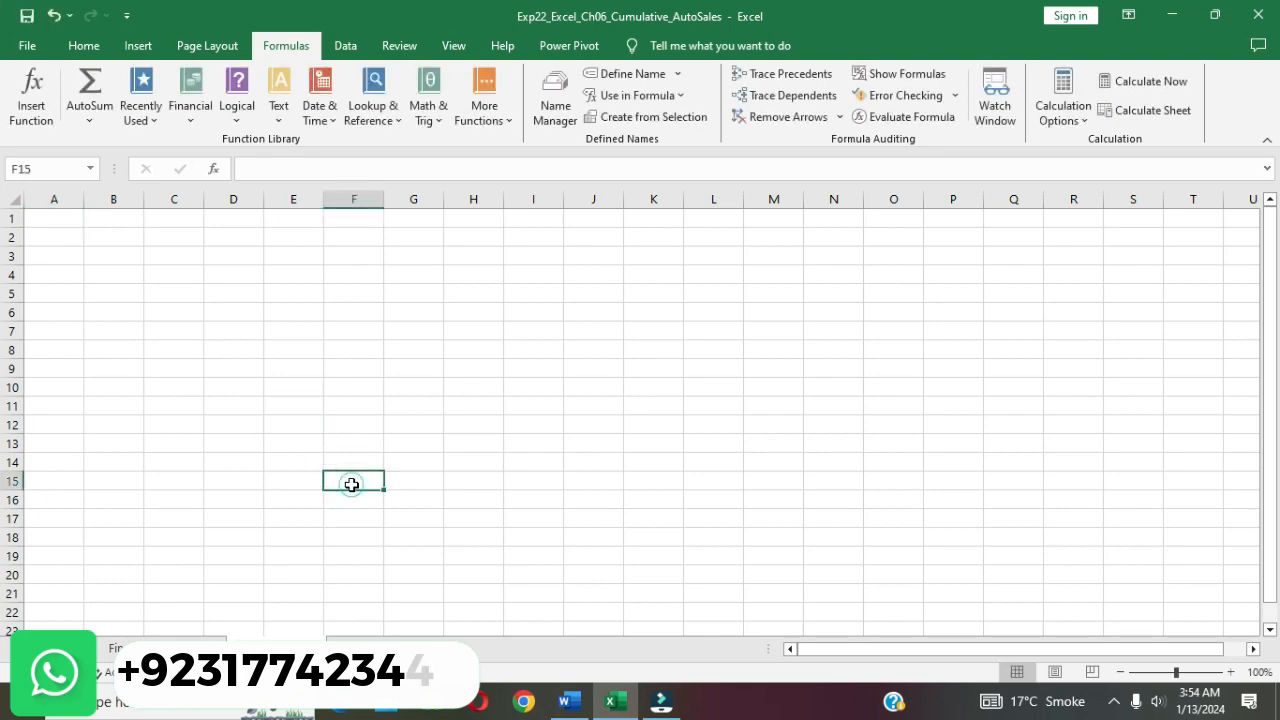
# - Consult step 5 in the Word instructions and paste the list of all range names at cell A1 of the new Excel worksheet
pyautogui.click(567, 701)
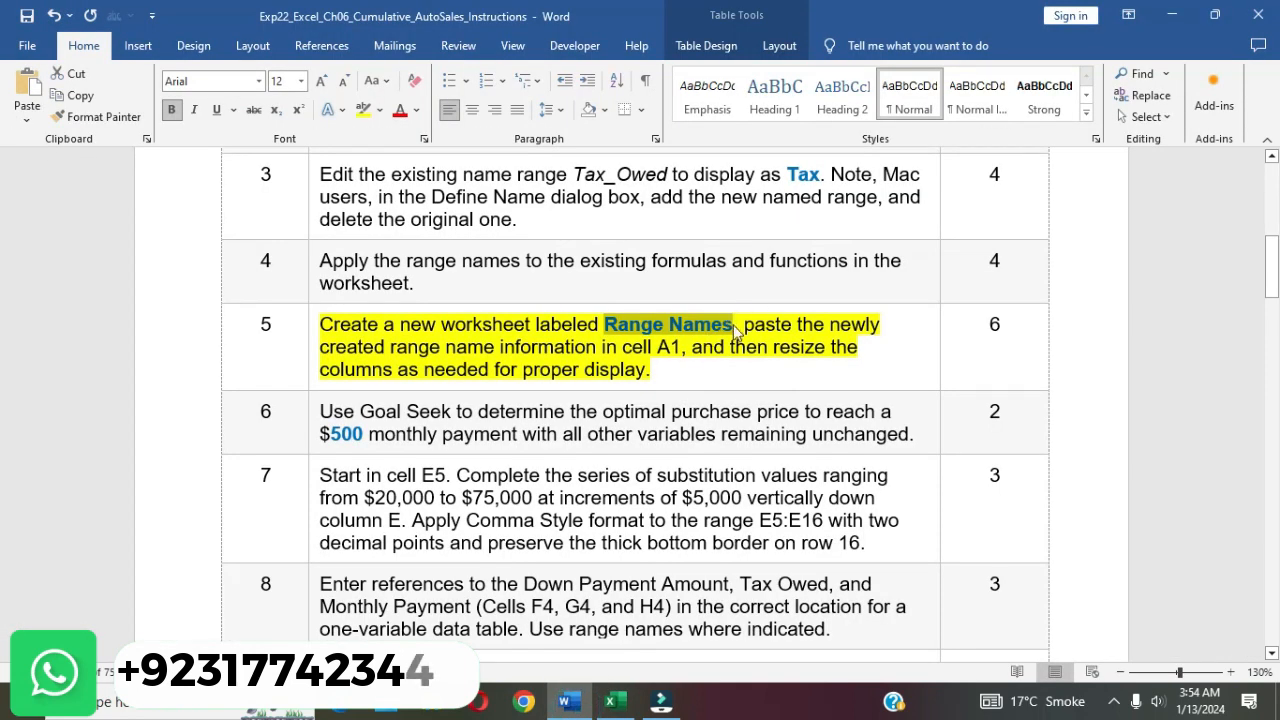
pyautogui.moveTo(745, 324); pyautogui.dragTo(428, 375)
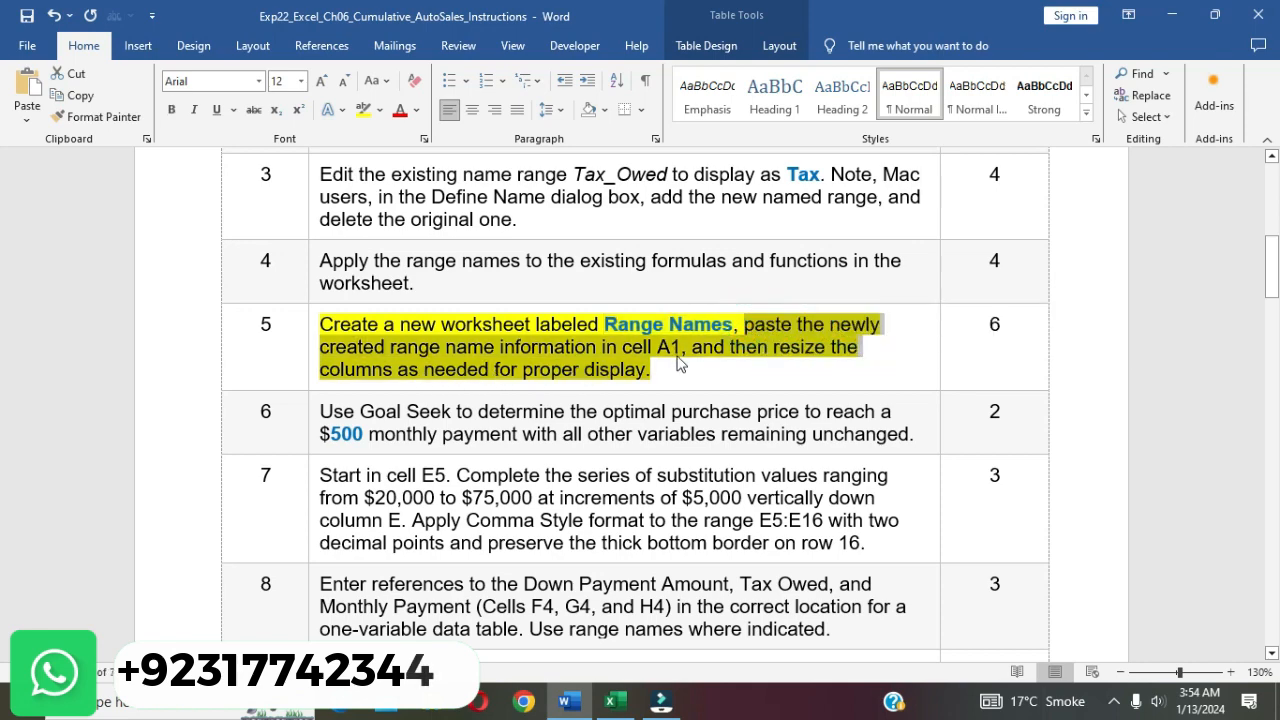
pyautogui.click(611, 701)
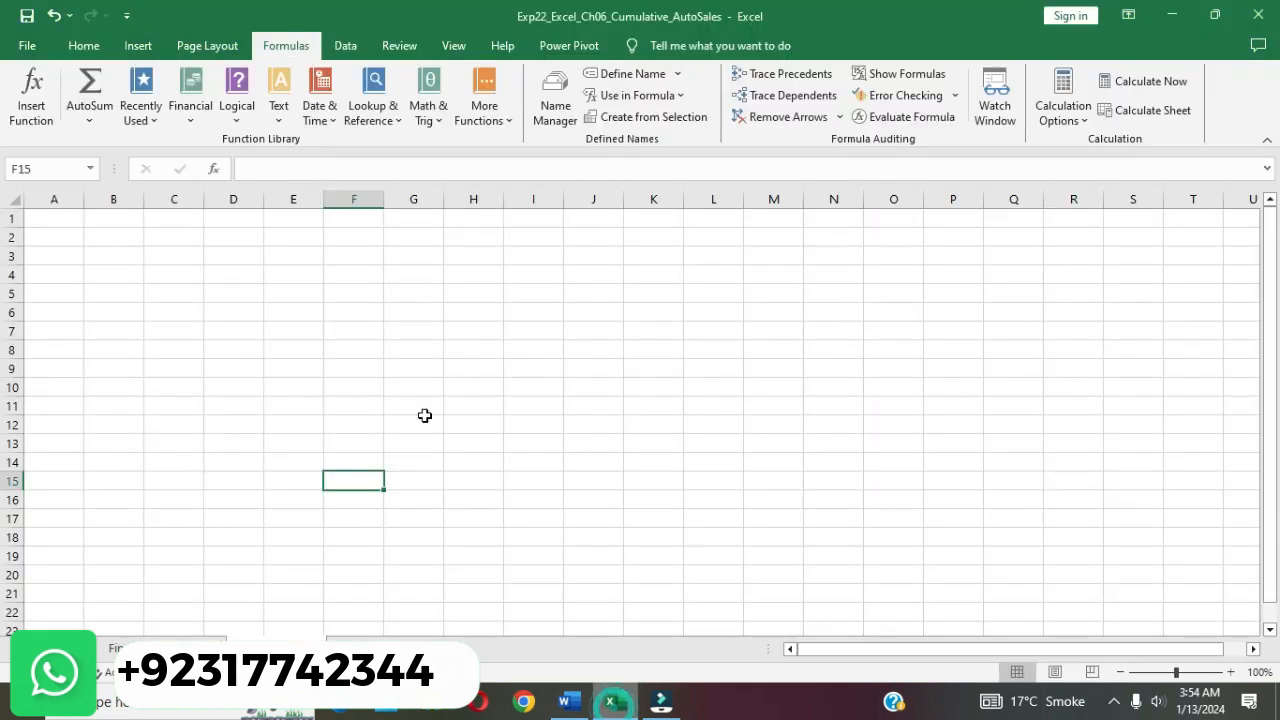
pyautogui.click(71, 220)
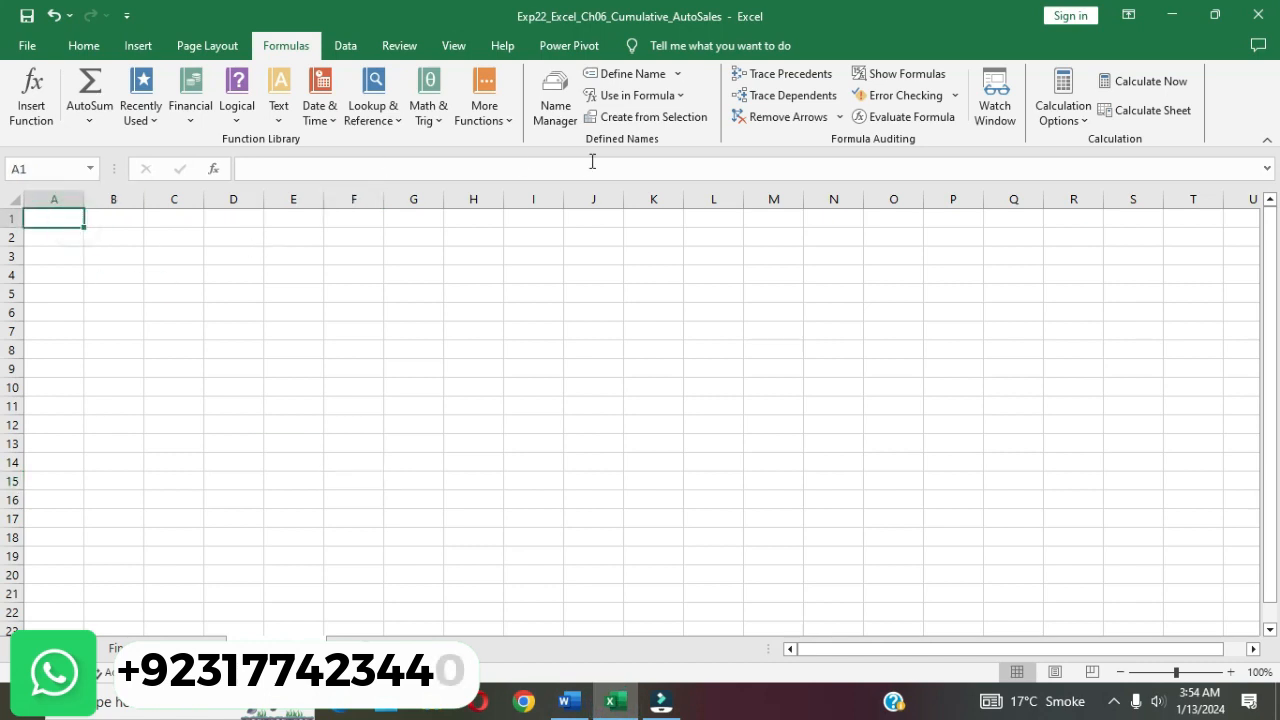
pyautogui.click(680, 95)
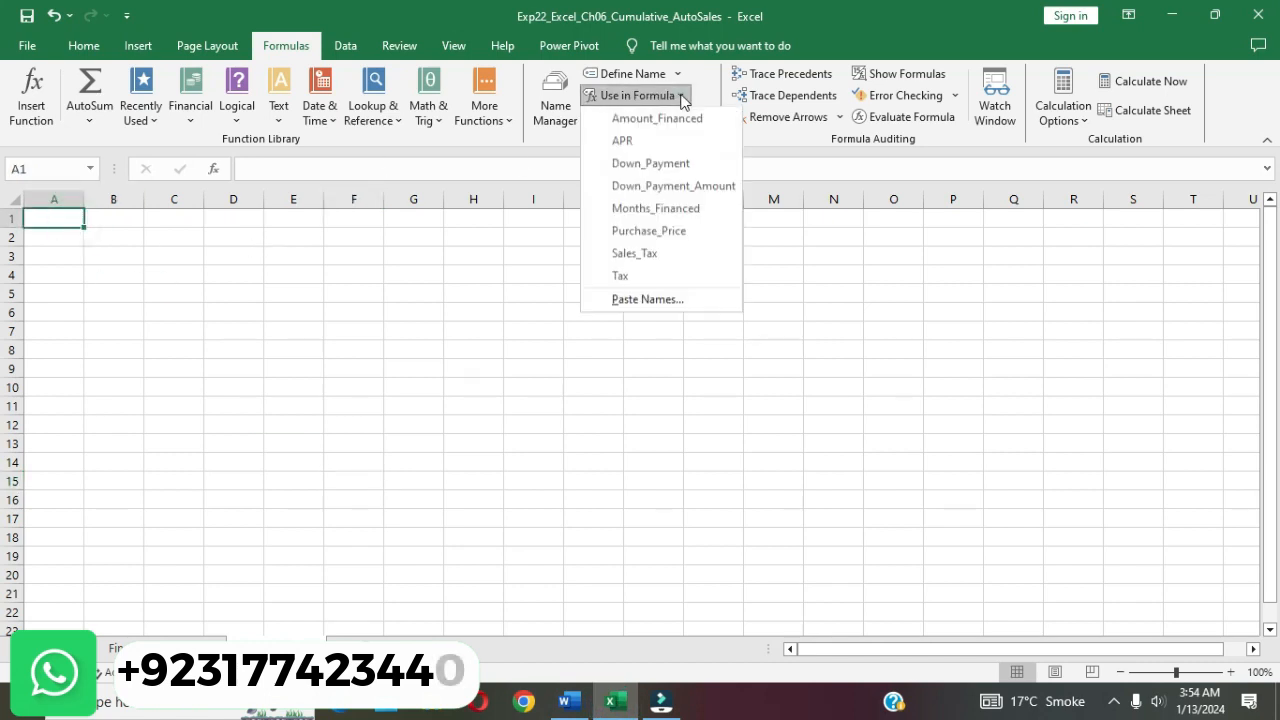
pyautogui.click(643, 309)
pyautogui.click(707, 395)
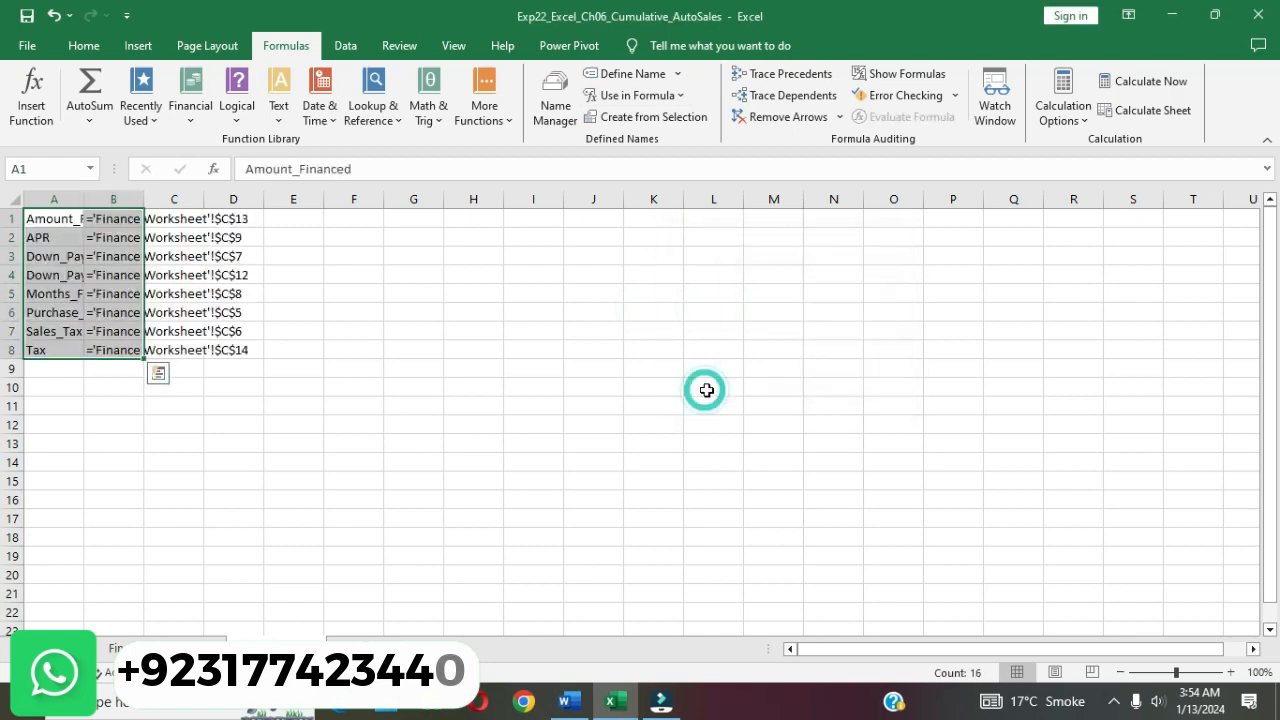
pyautogui.click(651, 427)
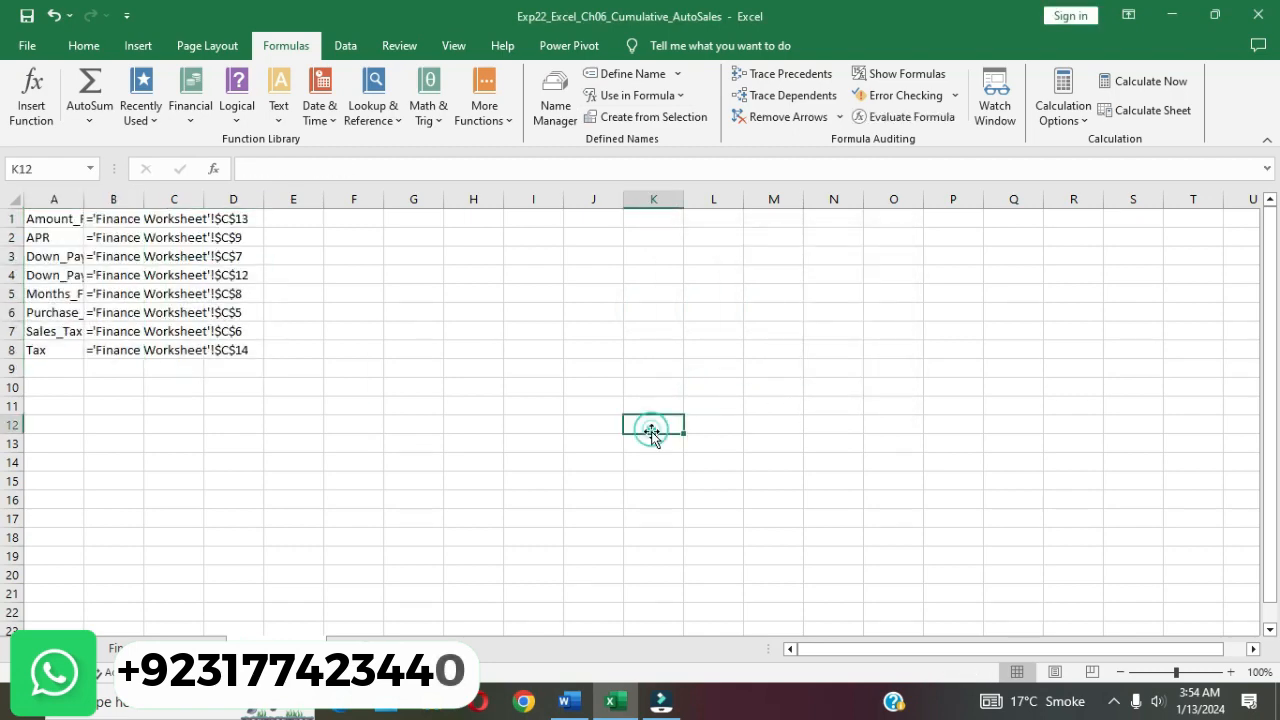
# - Recheck step 5 in Word and widen columns A, B and C in Excel so the range names and their references fit
pyautogui.click(566, 701)
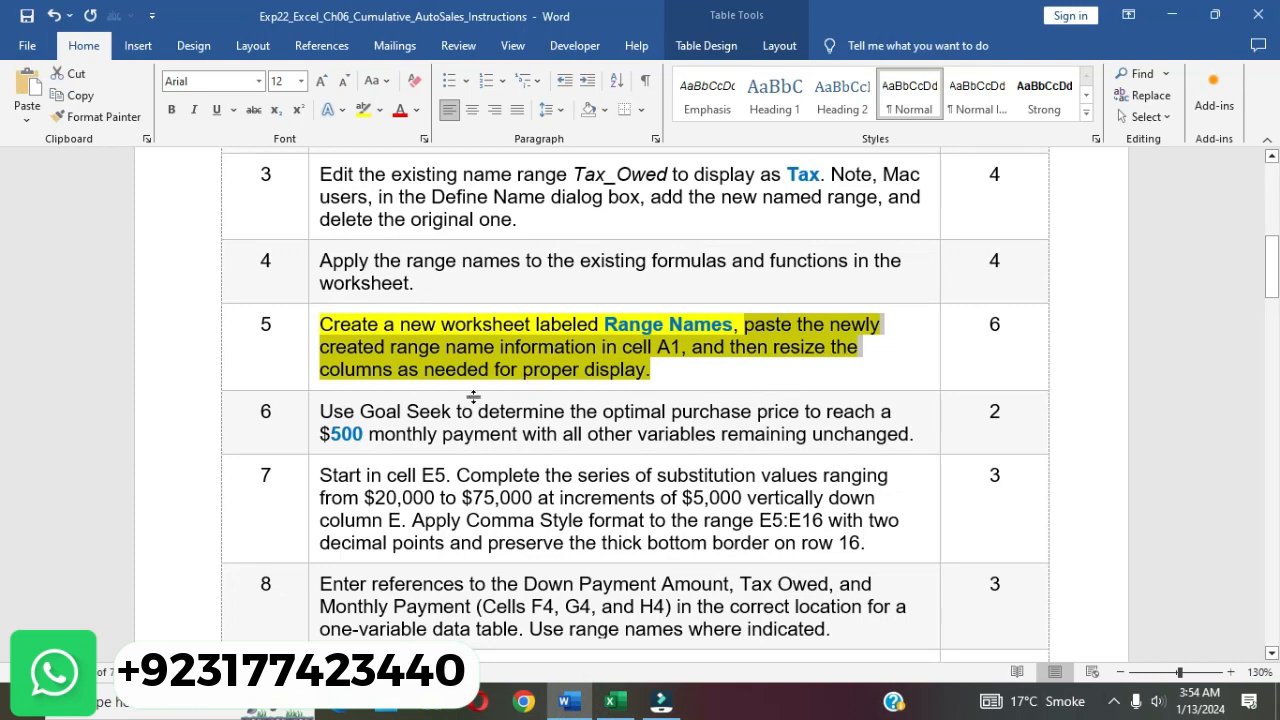
pyautogui.click(614, 700)
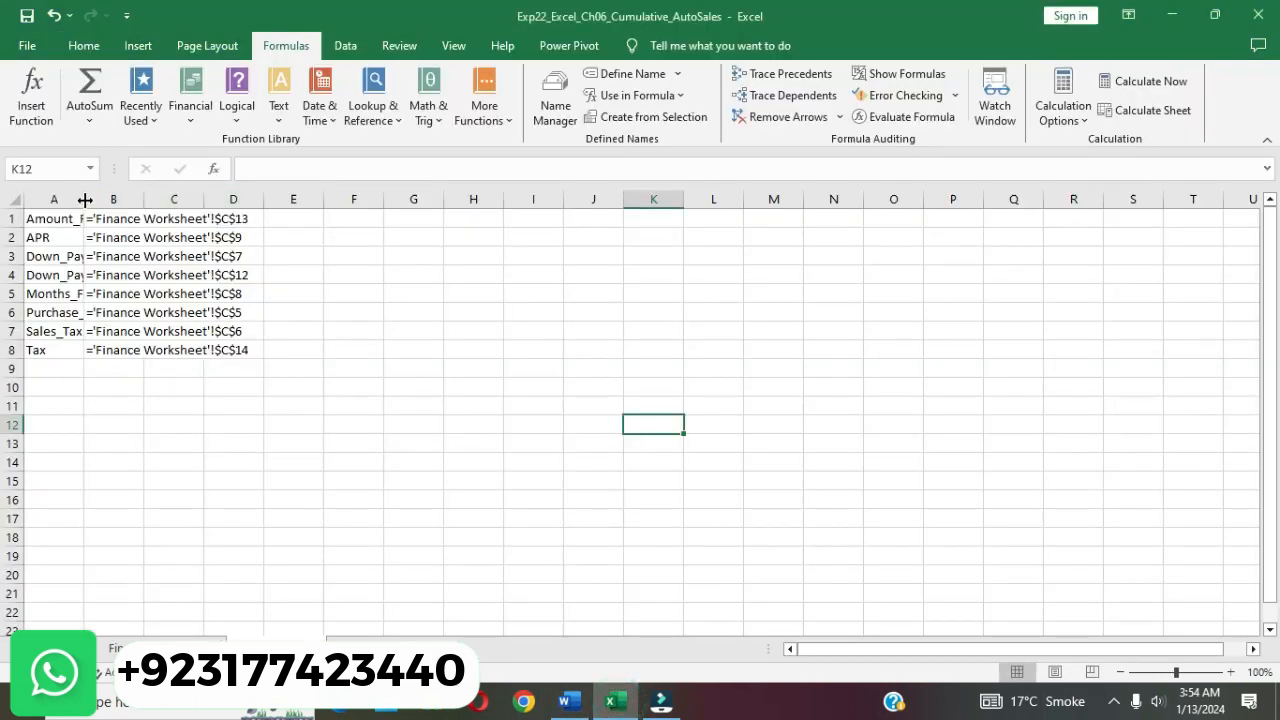
pyautogui.moveTo(91, 203); pyautogui.dragTo(181, 201)
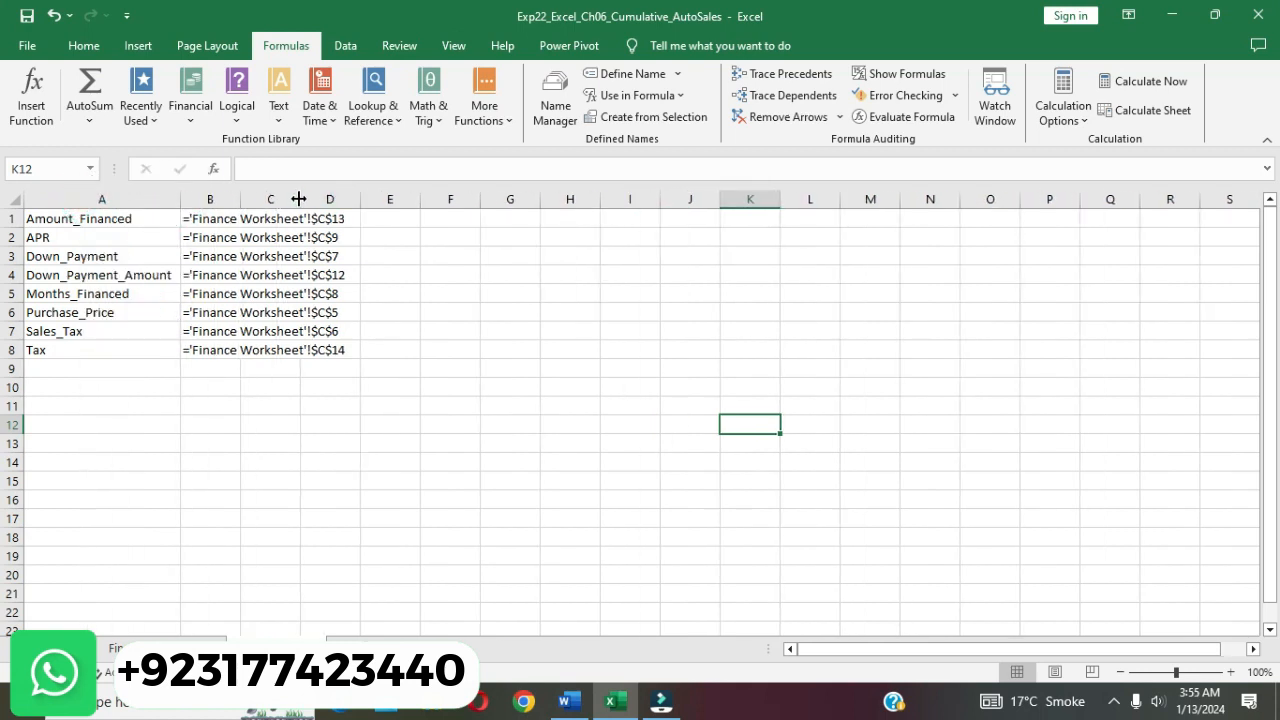
pyautogui.moveTo(299, 199); pyautogui.dragTo(361, 194)
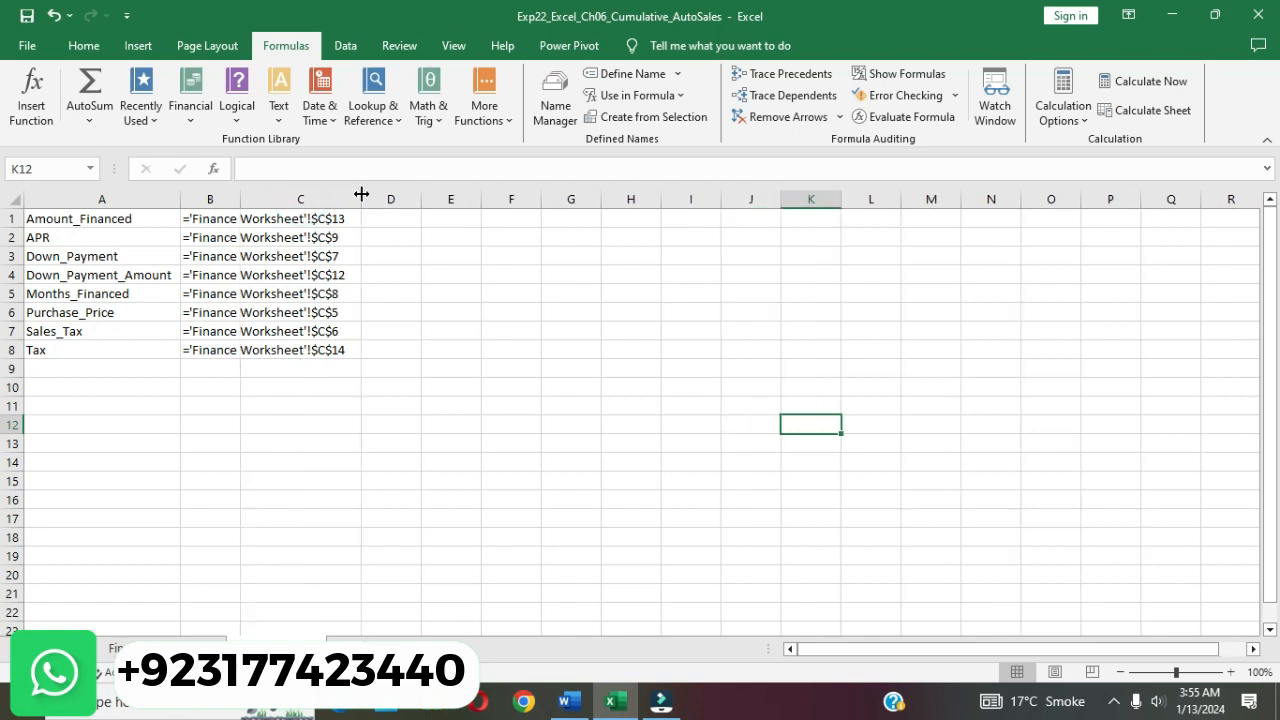
pyautogui.click(525, 350)
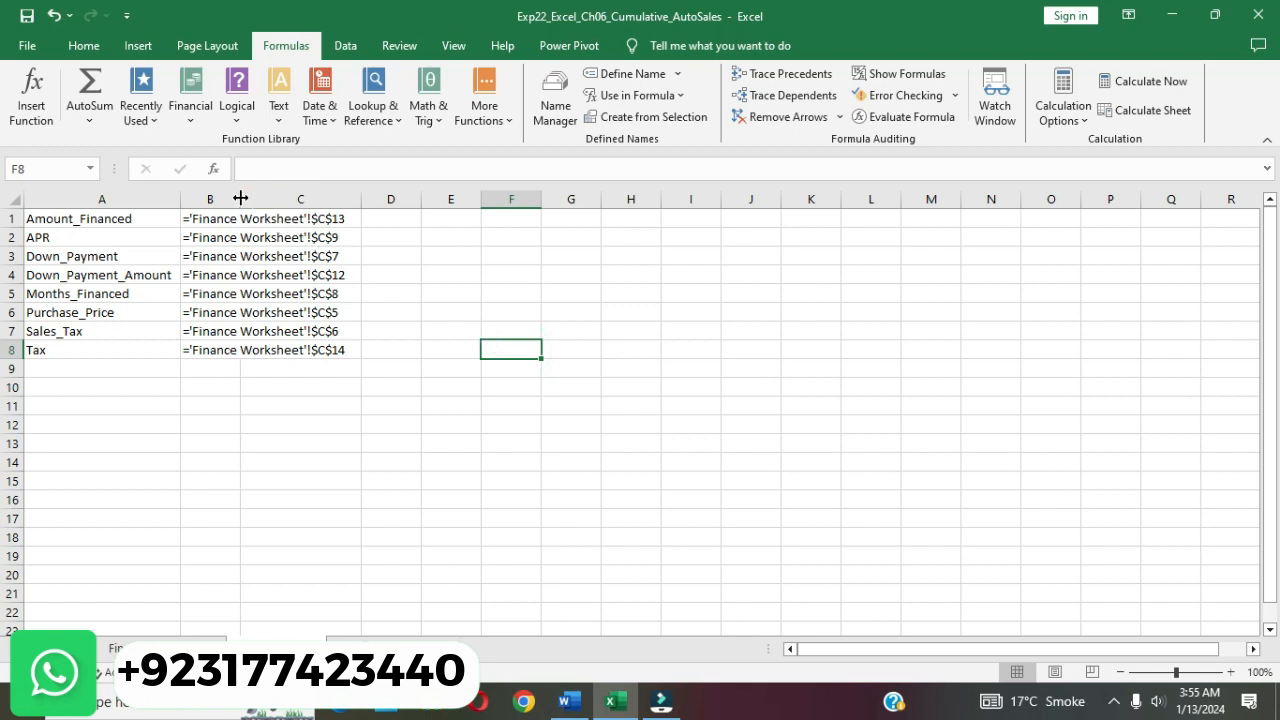
pyautogui.moveTo(240, 197); pyautogui.dragTo(362, 197)
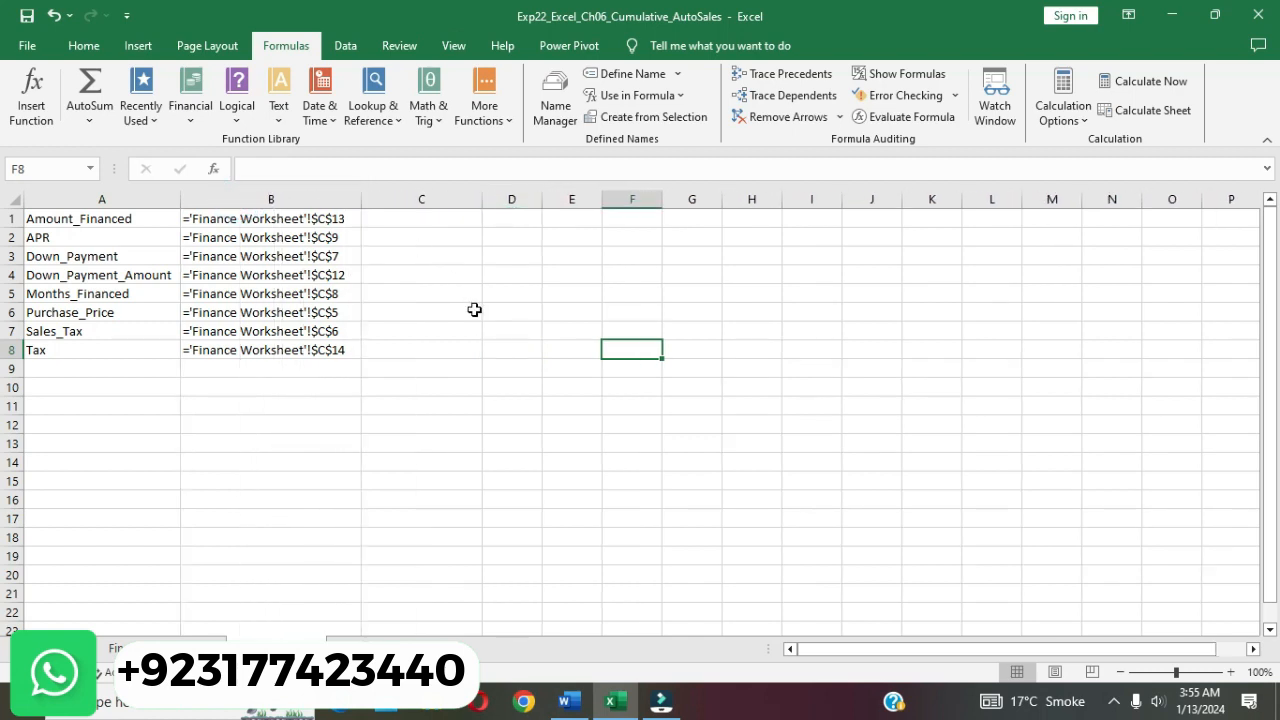
pyautogui.click(574, 440)
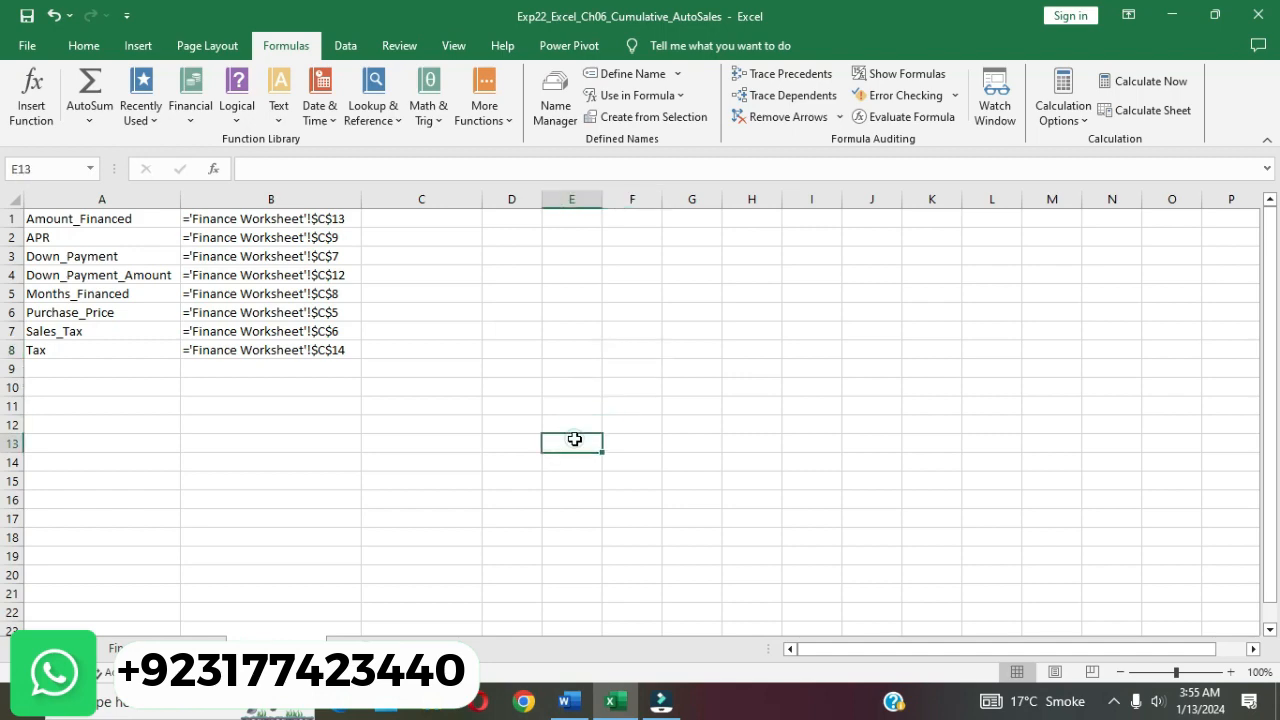
# - Return to the Word instructions and remove the yellow highlight from the step 5 text
pyautogui.click(566, 701)
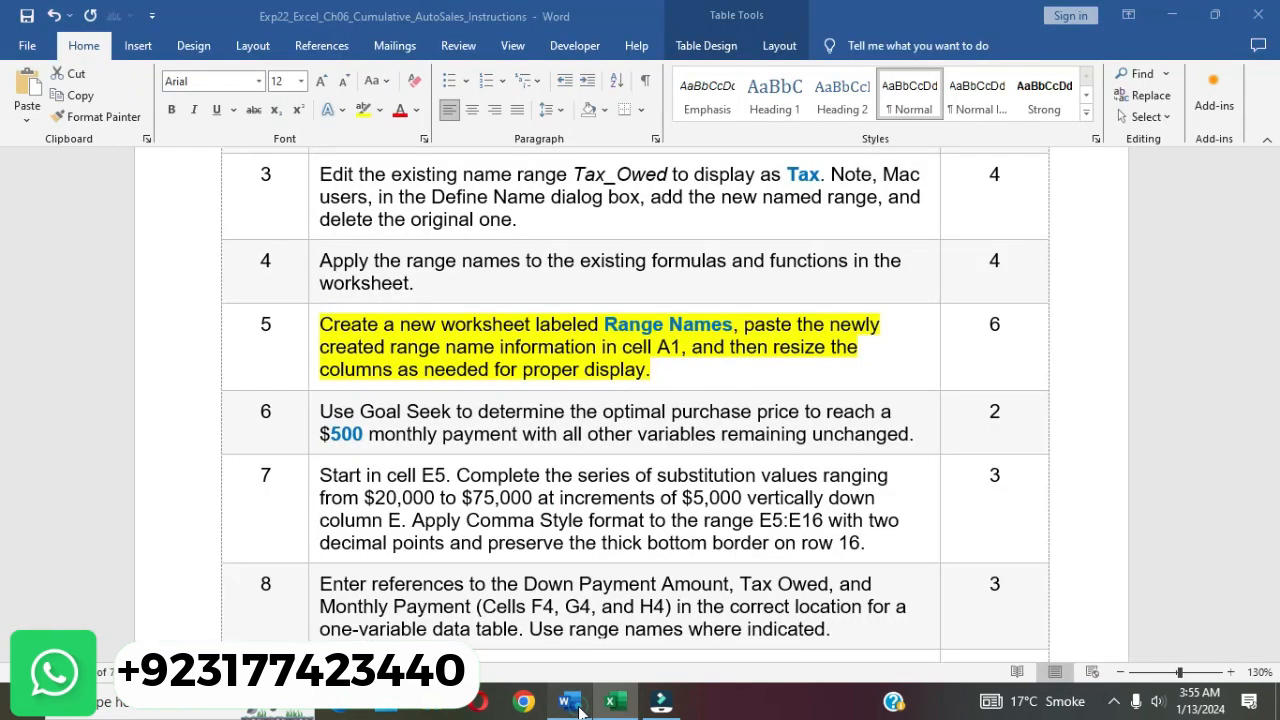
pyautogui.click(640, 334)
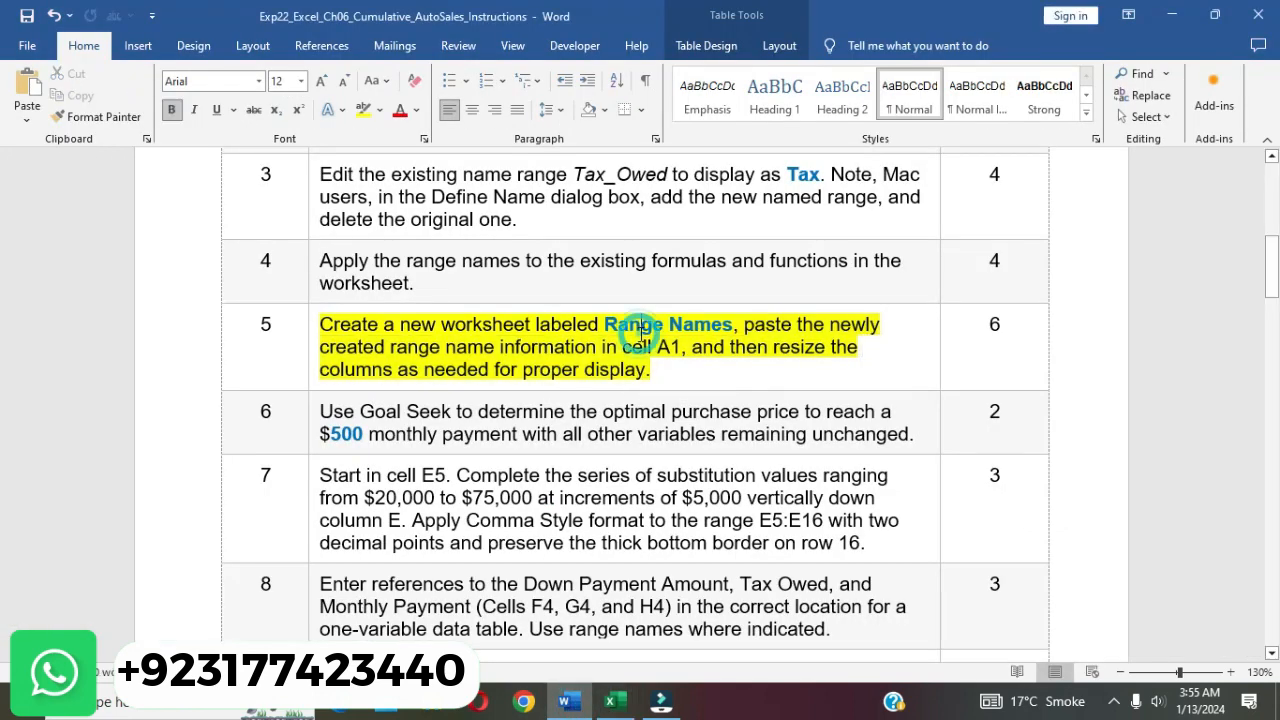
pyautogui.click(314, 332)
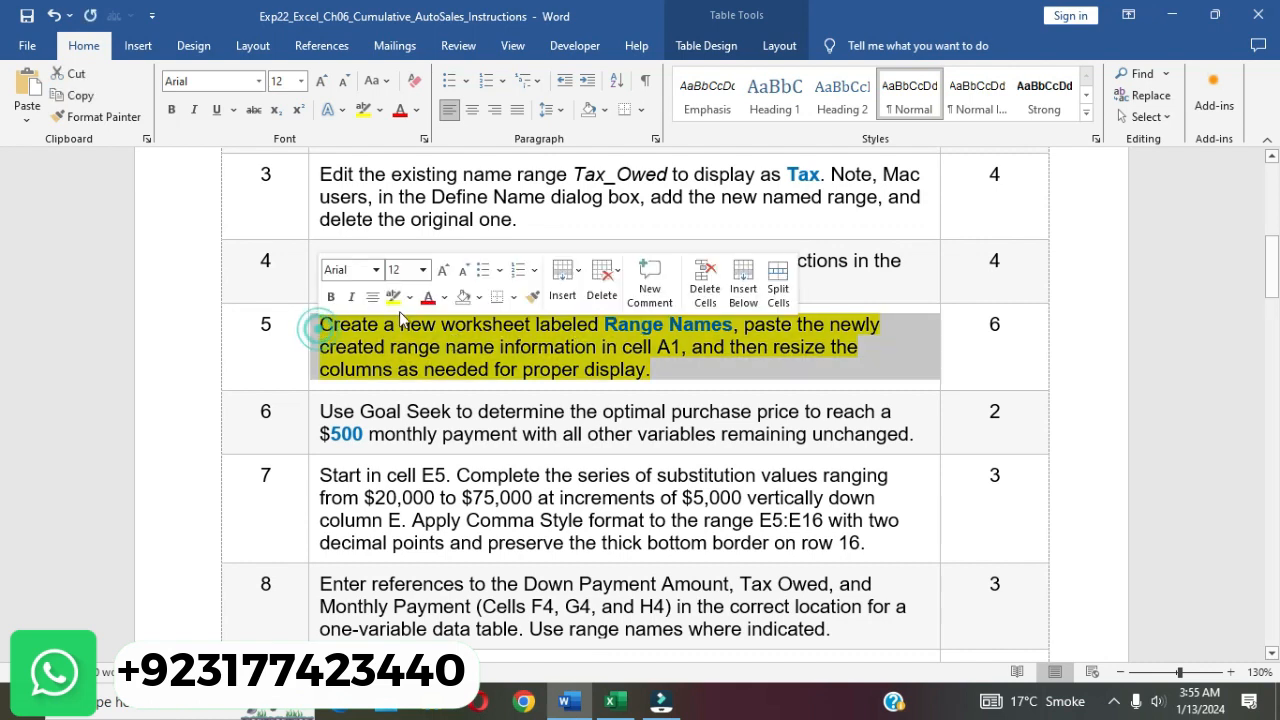
pyautogui.click(390, 297)
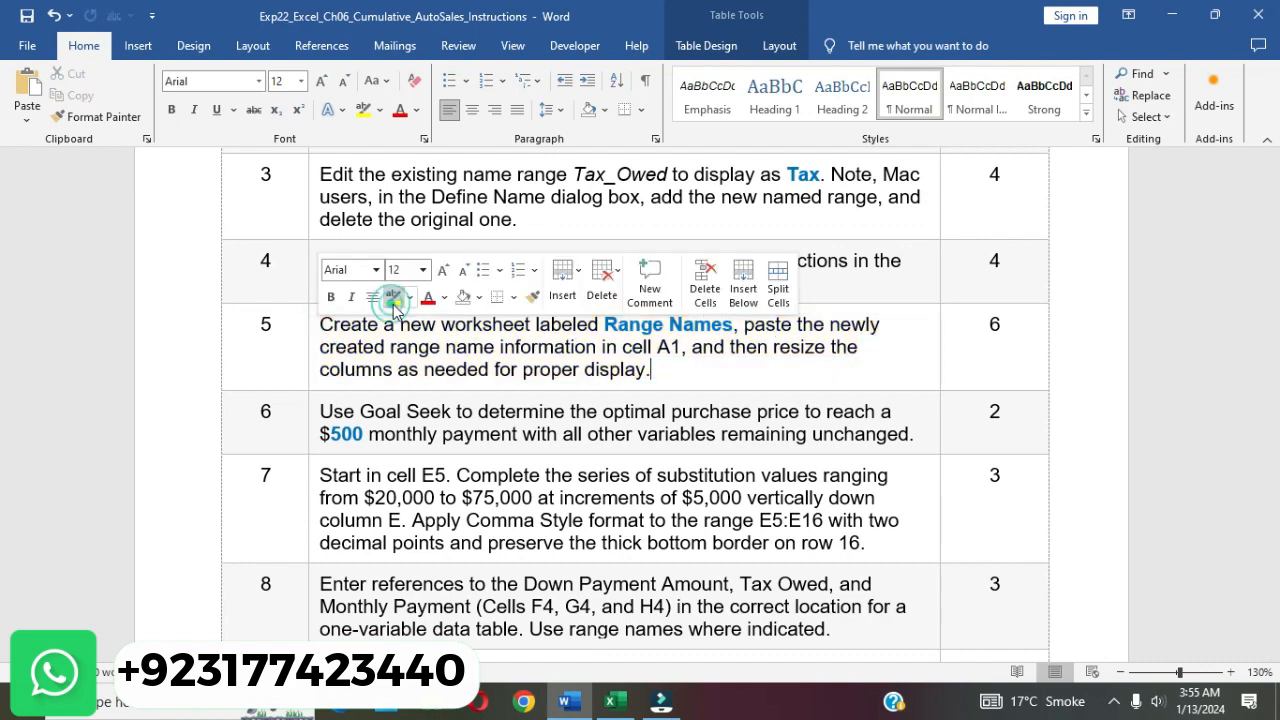
pyautogui.click(562, 433)
# - Highlight the step 6 Goal Seek instruction in yellow and select its text
pyautogui.scroll(-3, 520, 440)
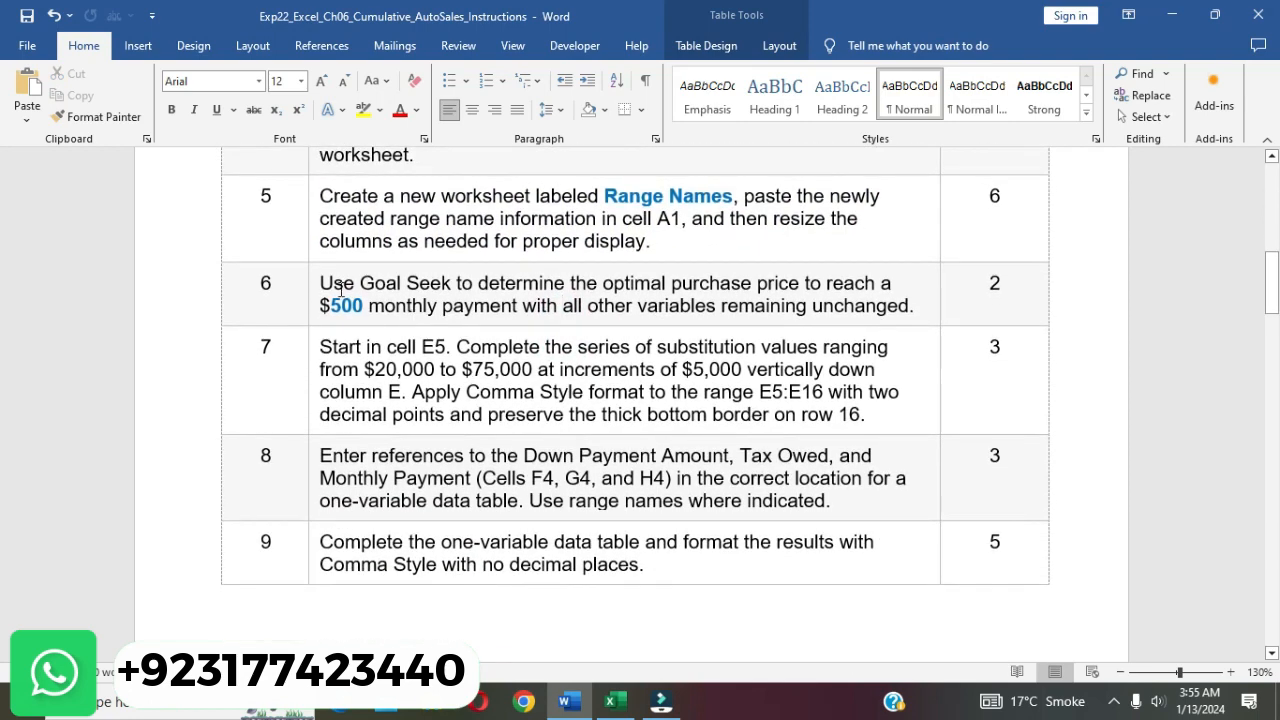
pyautogui.click(314, 288)
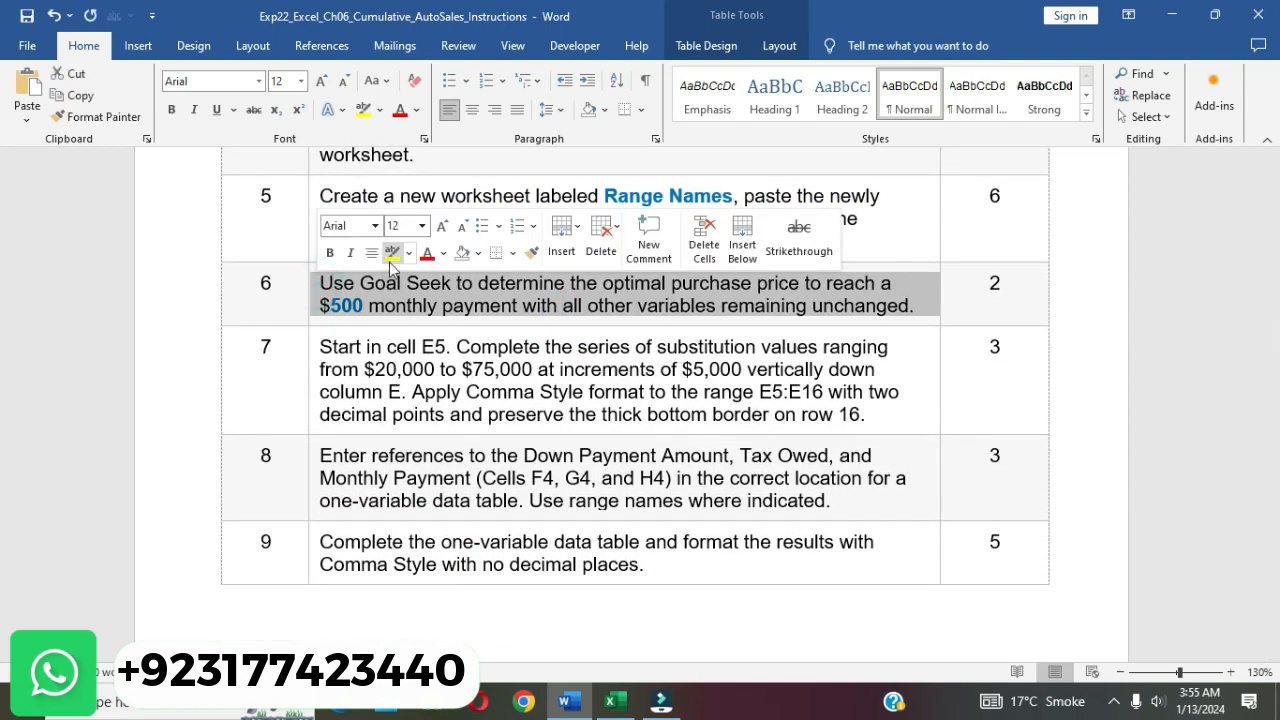
pyautogui.click(392, 254)
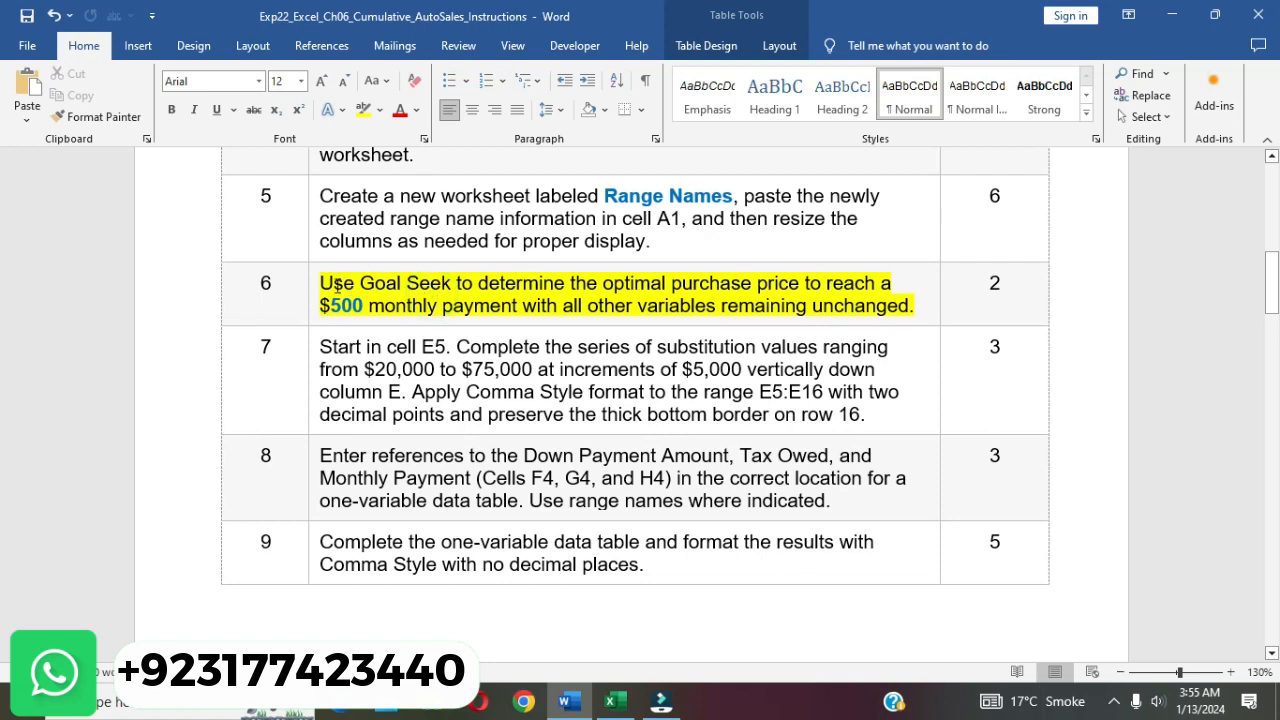
pyautogui.moveTo(323, 283); pyautogui.dragTo(914, 306)
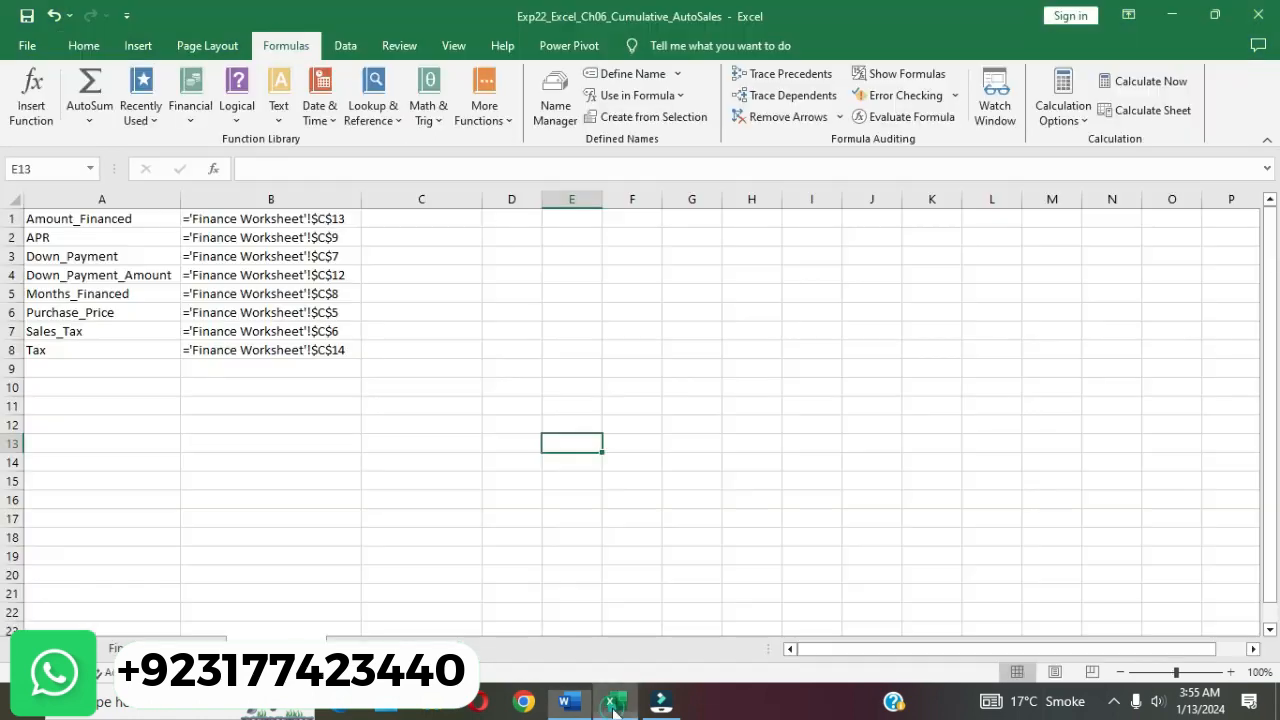
# - Switch to Excel's Finance Worksheet and start a Goal Seek on Monthly Payment cell C15 with a target value of 500
pyautogui.click(610, 701)
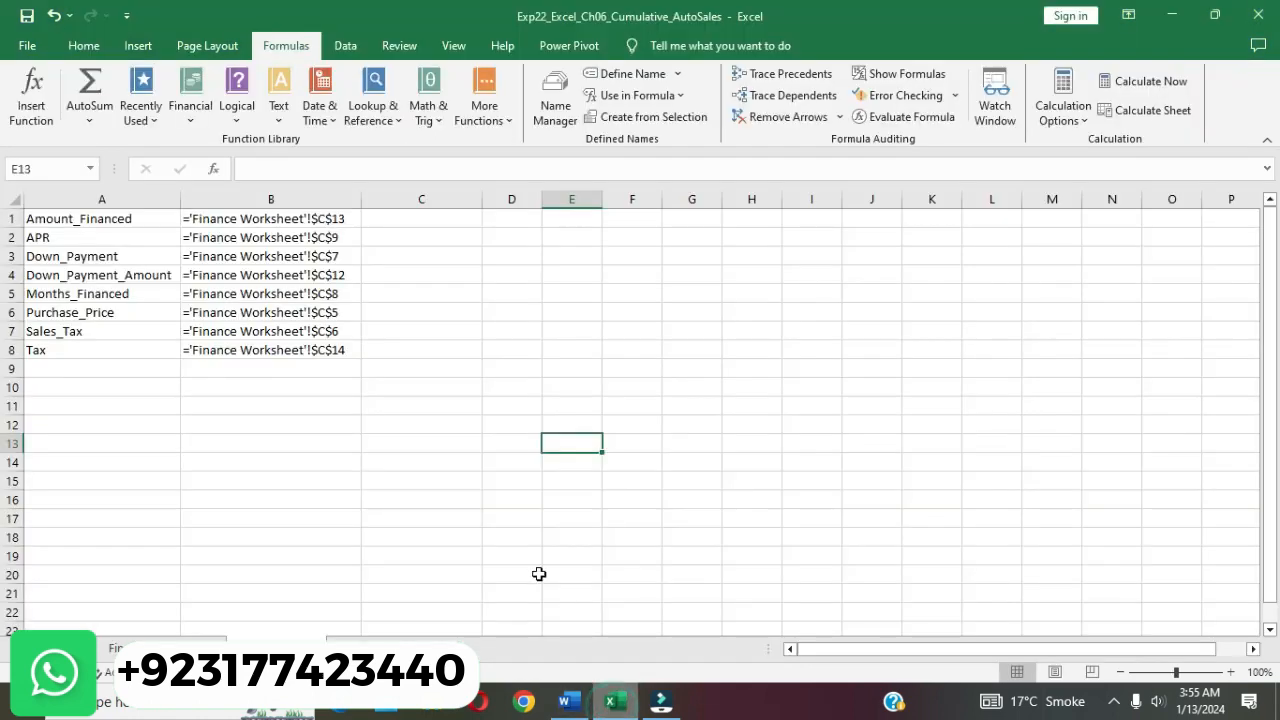
pyautogui.click(150, 648)
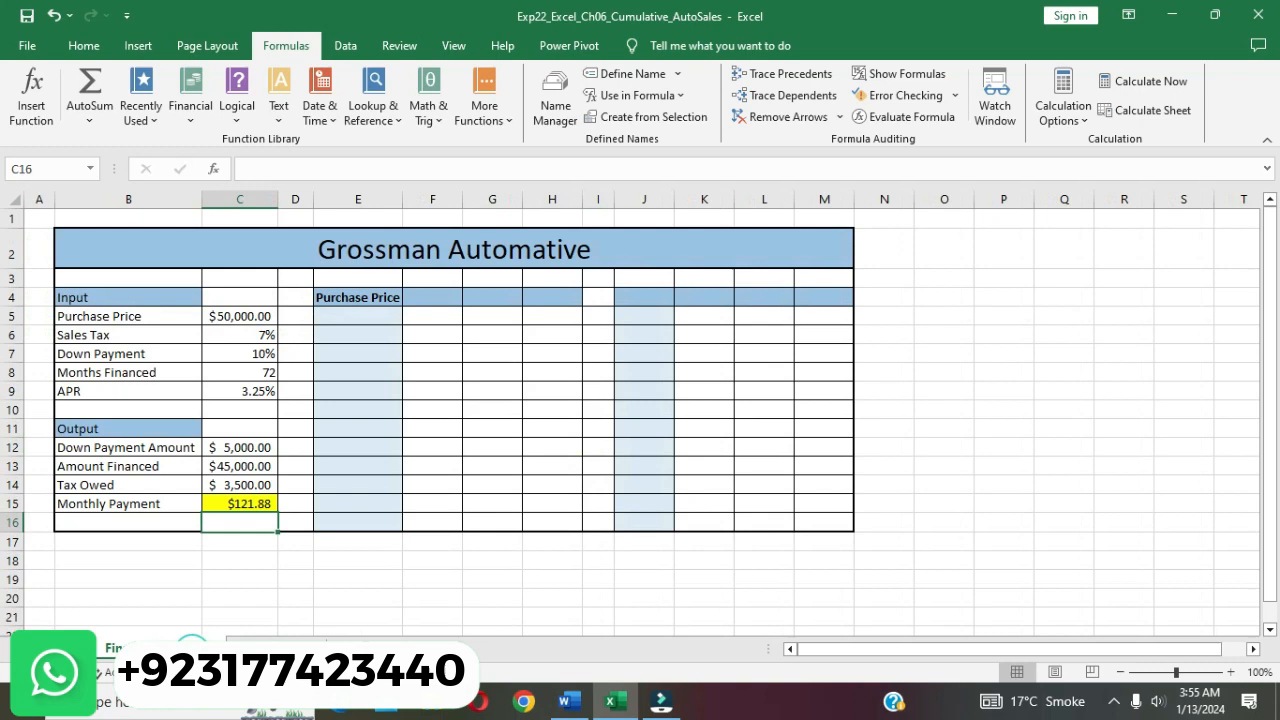
pyautogui.click(249, 503)
pyautogui.click(345, 46)
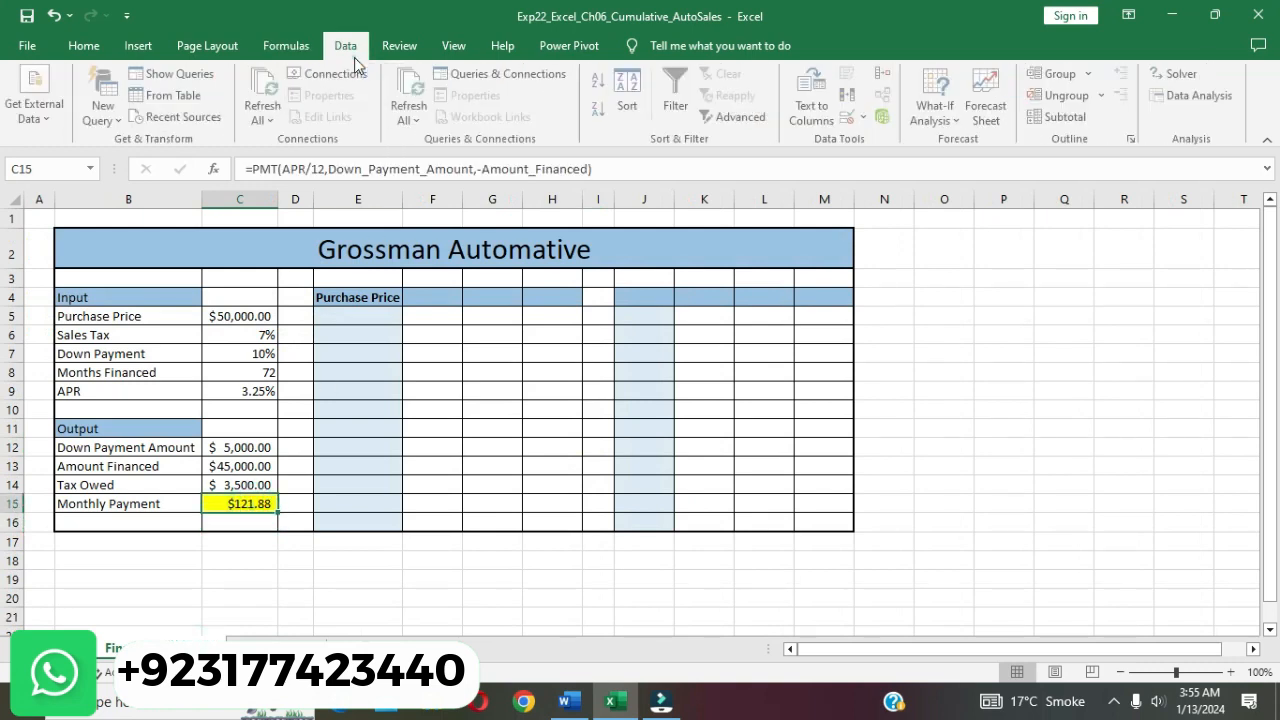
pyautogui.click(937, 110)
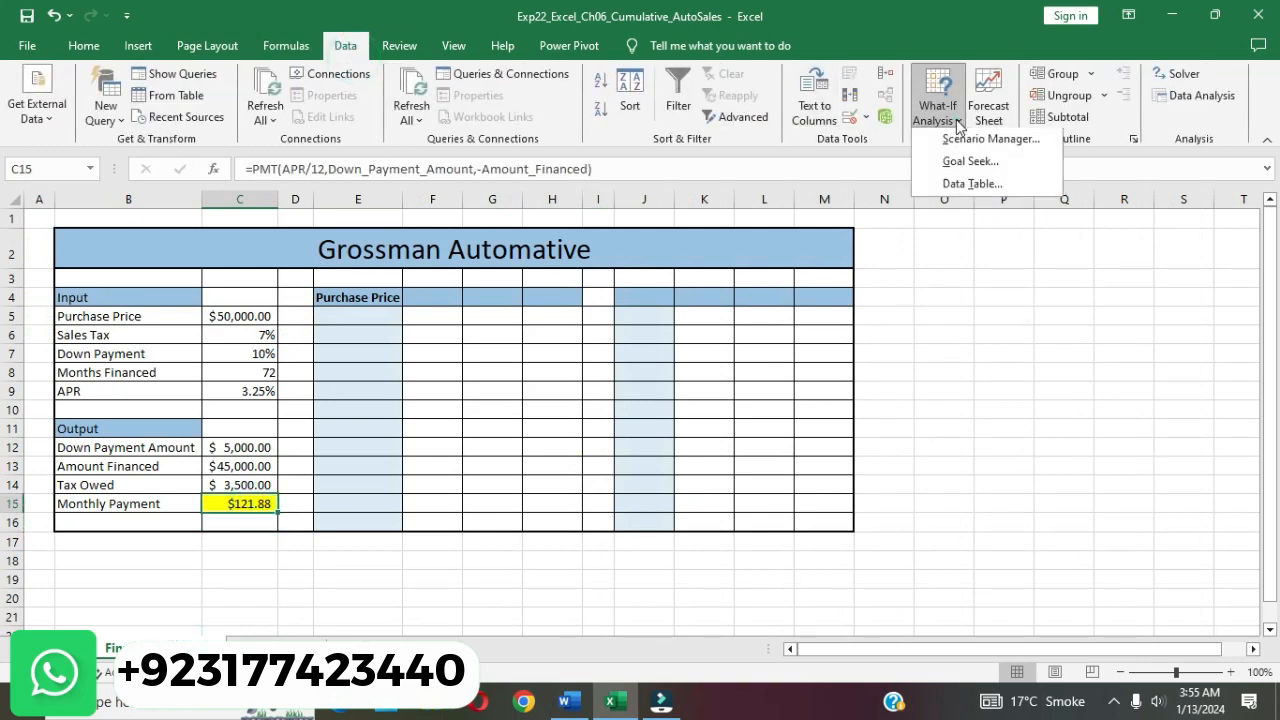
pyautogui.click(987, 169)
pyautogui.click(831, 316)
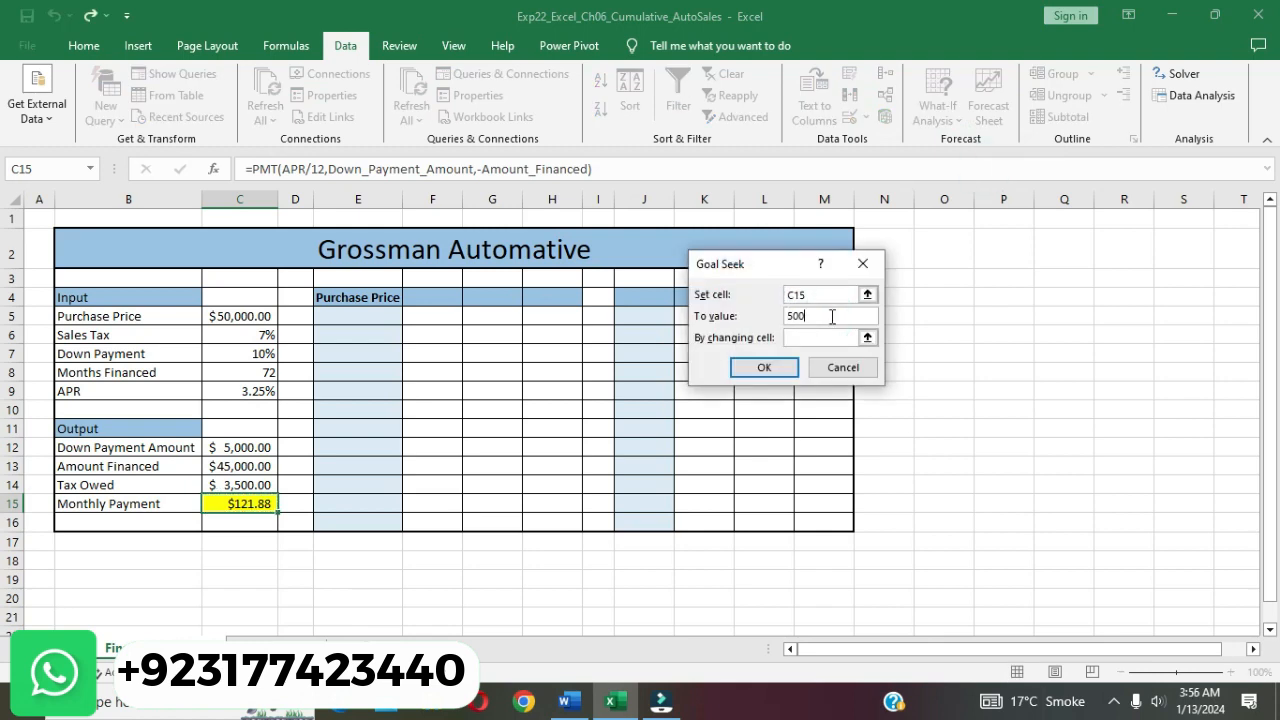
pyautogui.click(825, 337)
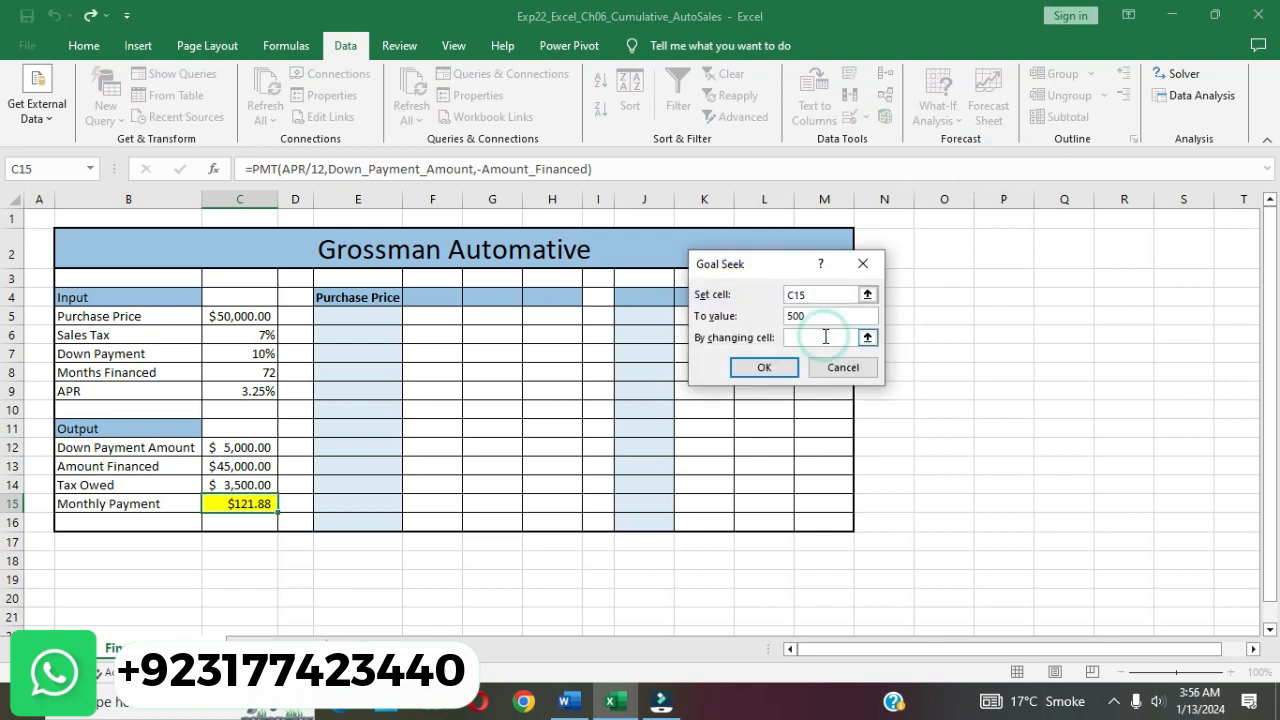
# - Check step 6 in Word, set Goal Seek's changing cell to Purchase Price cell C5 in Excel, run it and accept the solution
pyautogui.click(572, 700)
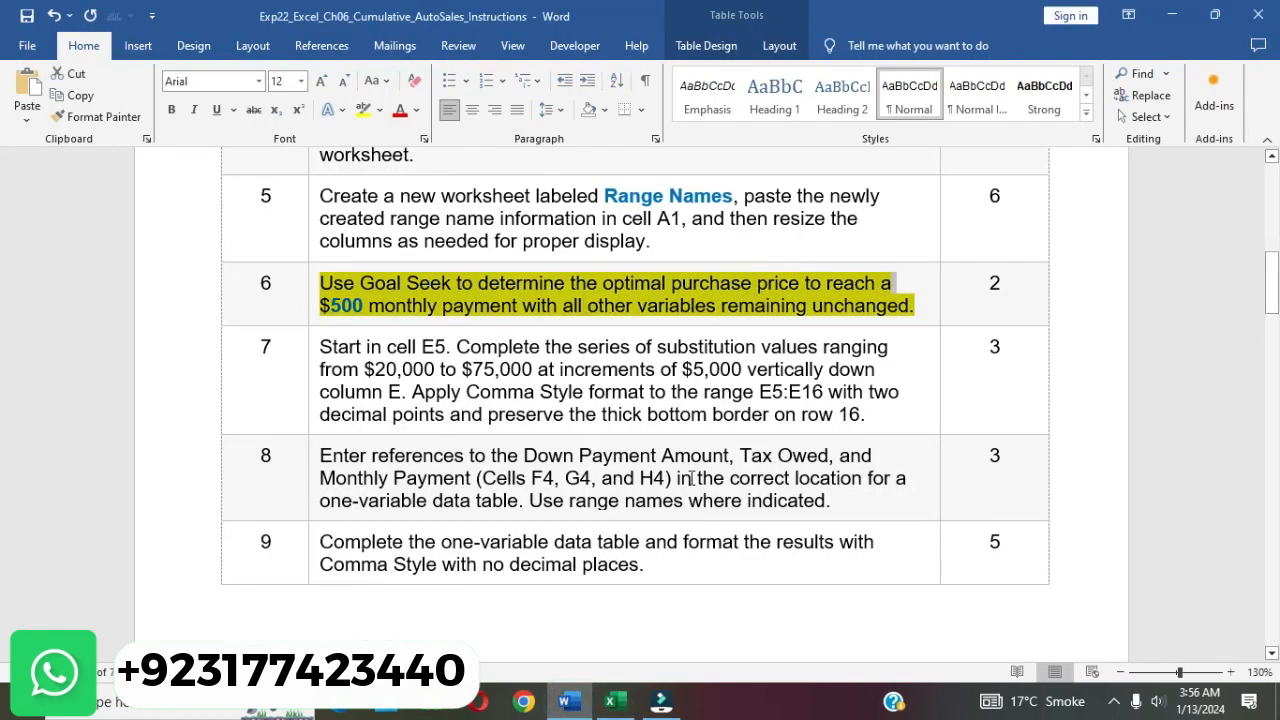
pyautogui.click(613, 701)
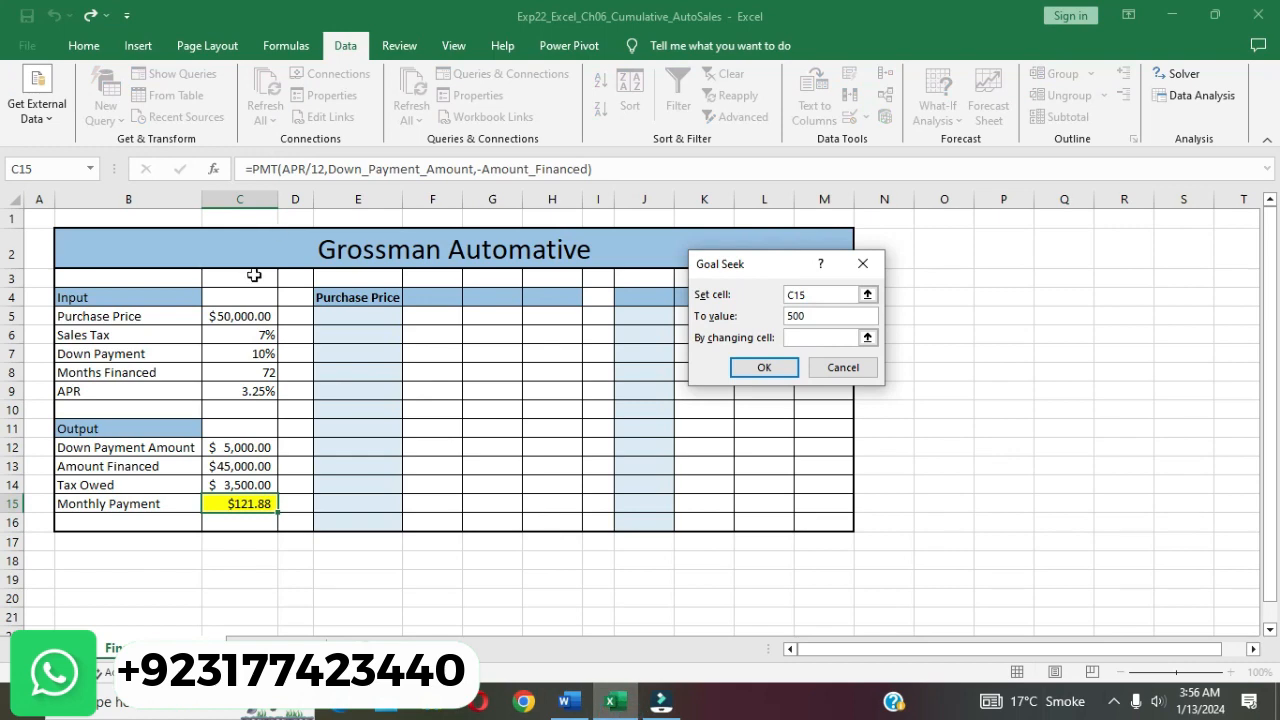
pyautogui.click(238, 317)
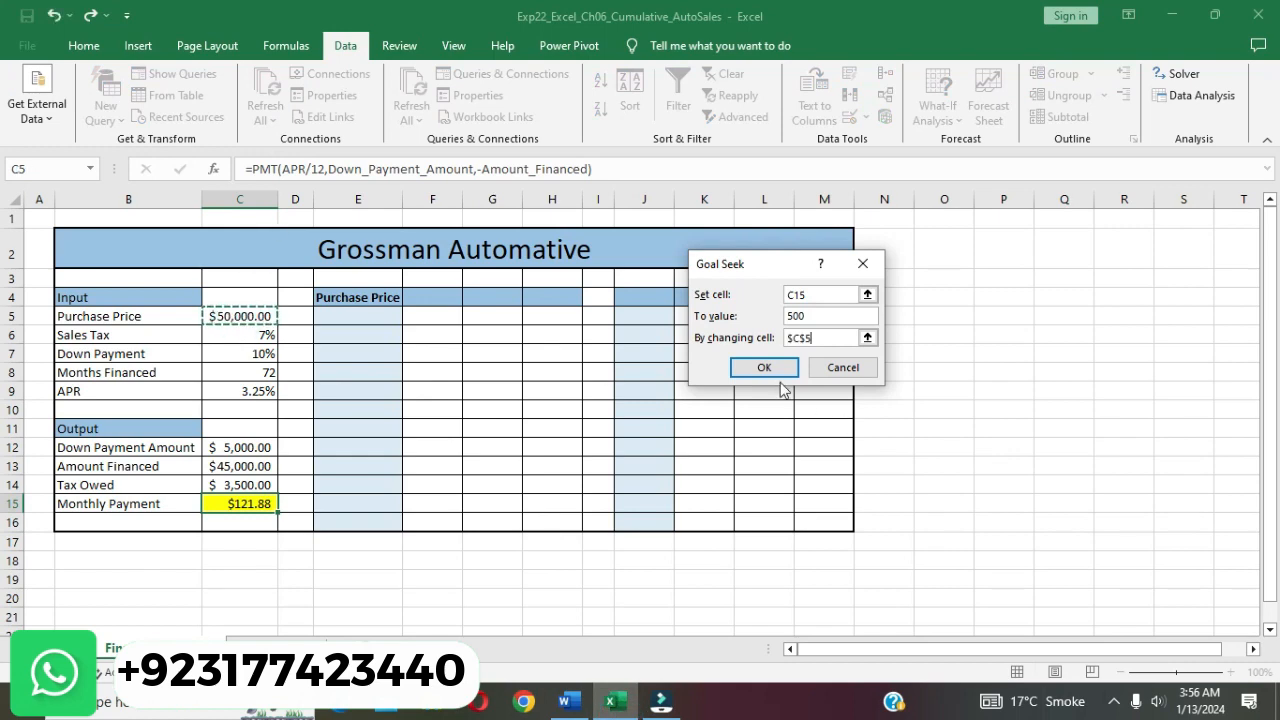
pyautogui.click(765, 367)
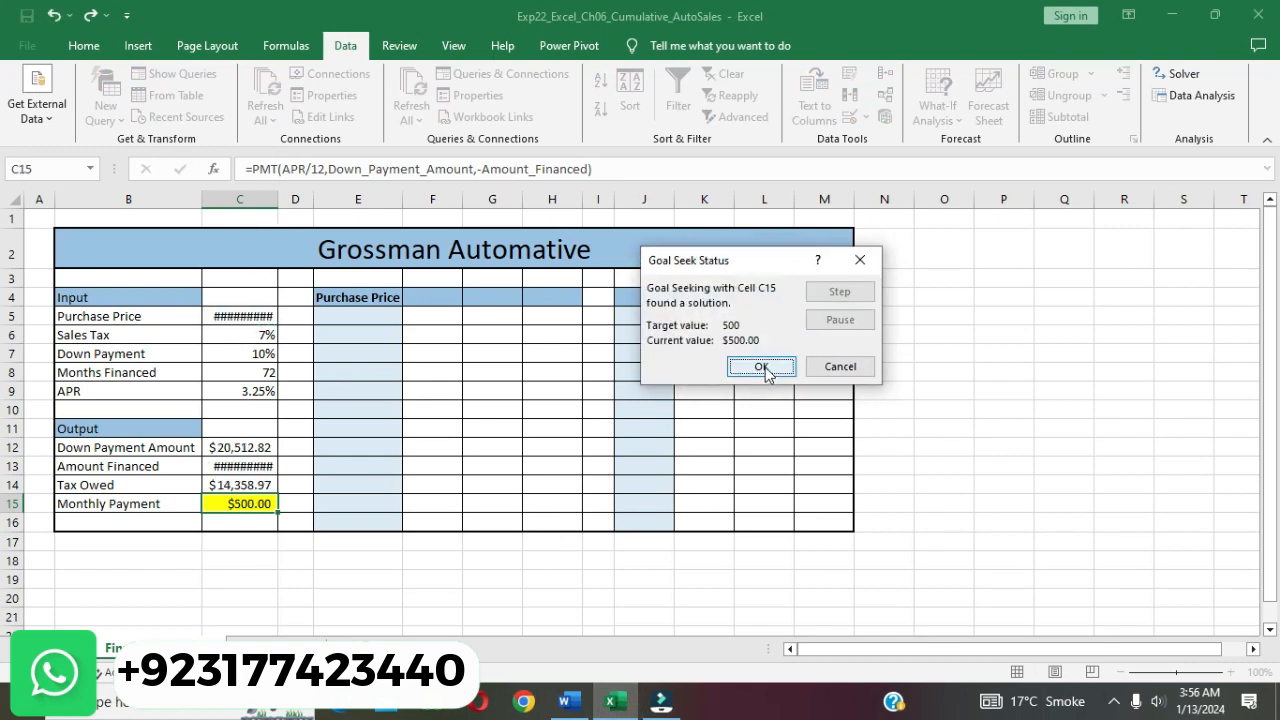
pyautogui.click(762, 367)
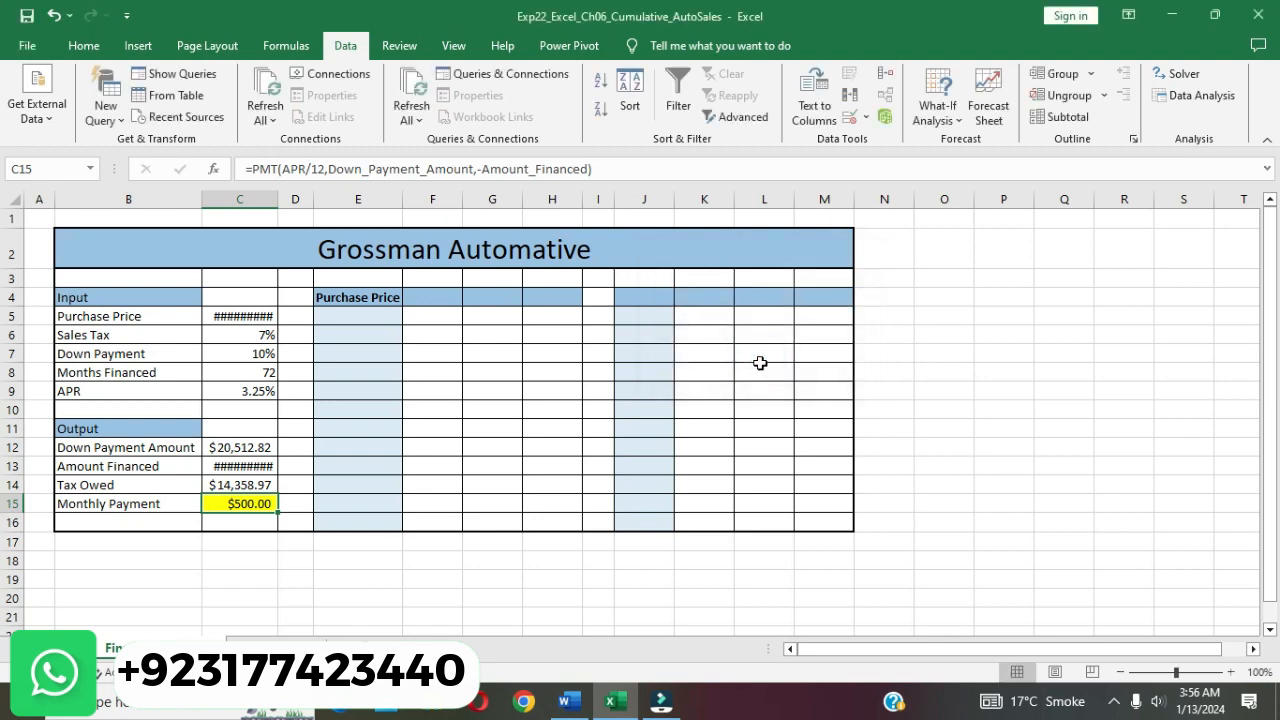
# - Switch to the Word instructions and remove the yellow highlight from the step 6 text
pyautogui.click(567, 701)
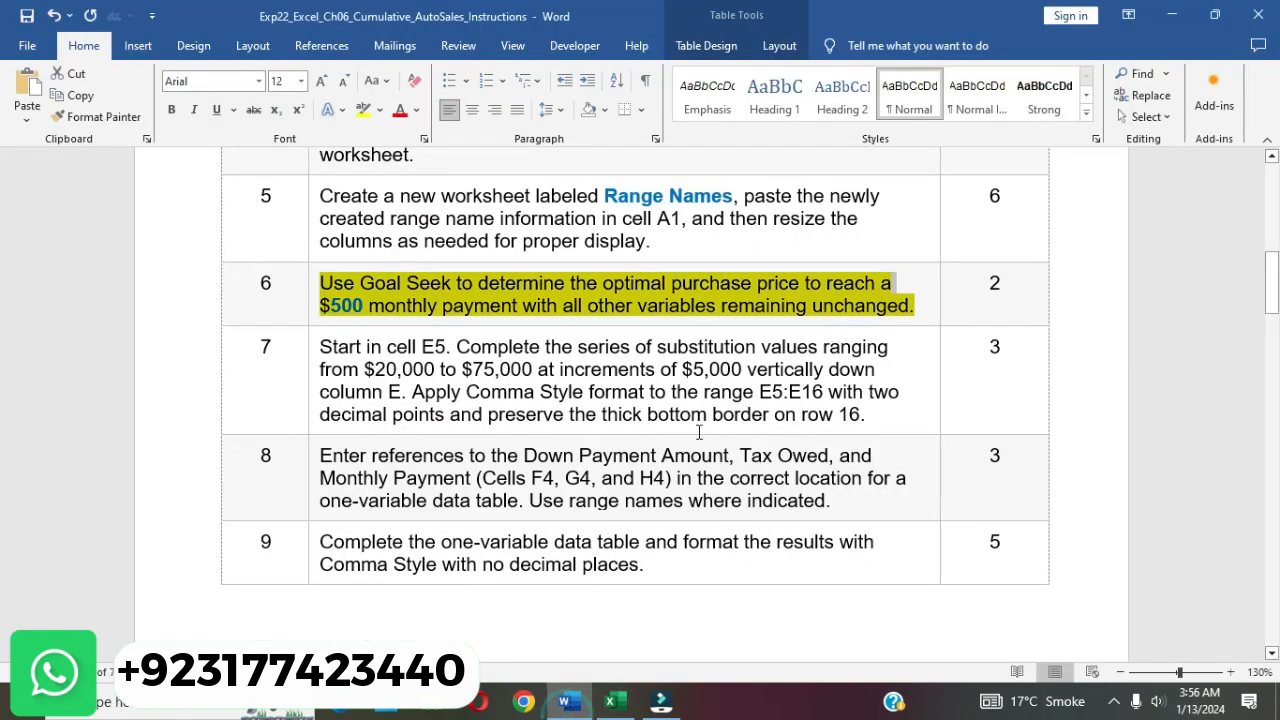
pyautogui.click(657, 314)
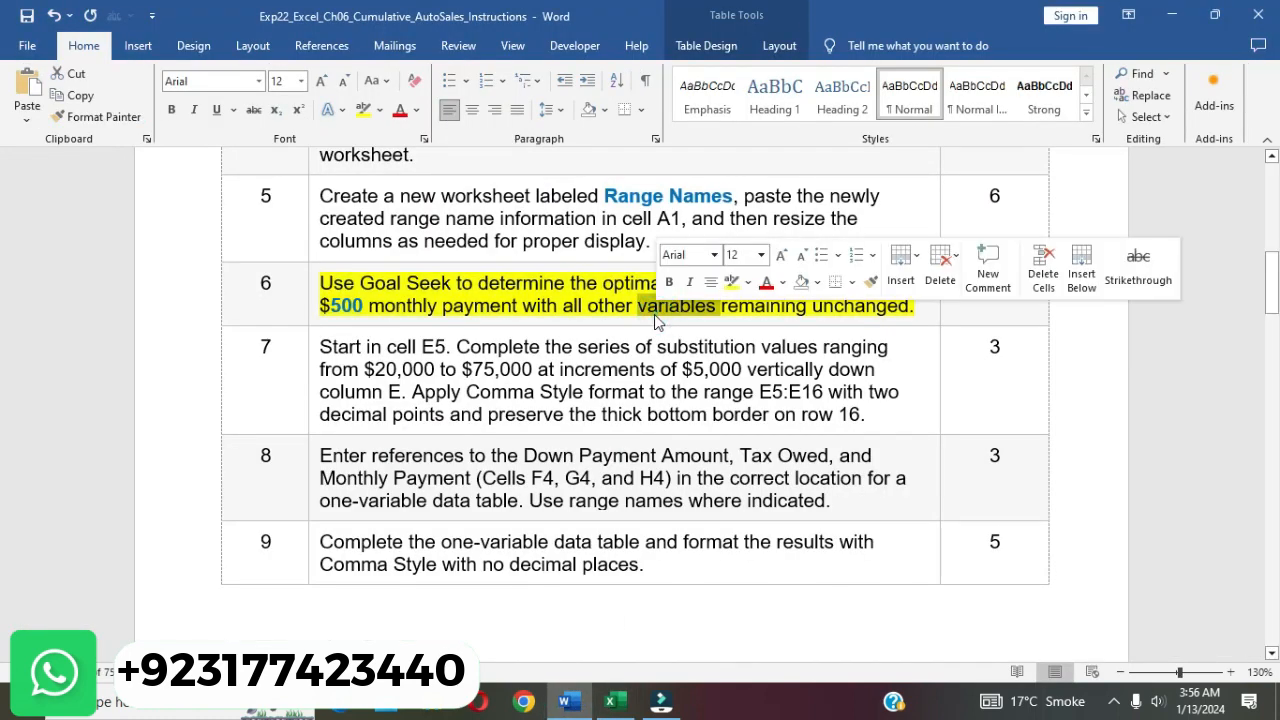
pyautogui.click(587, 318)
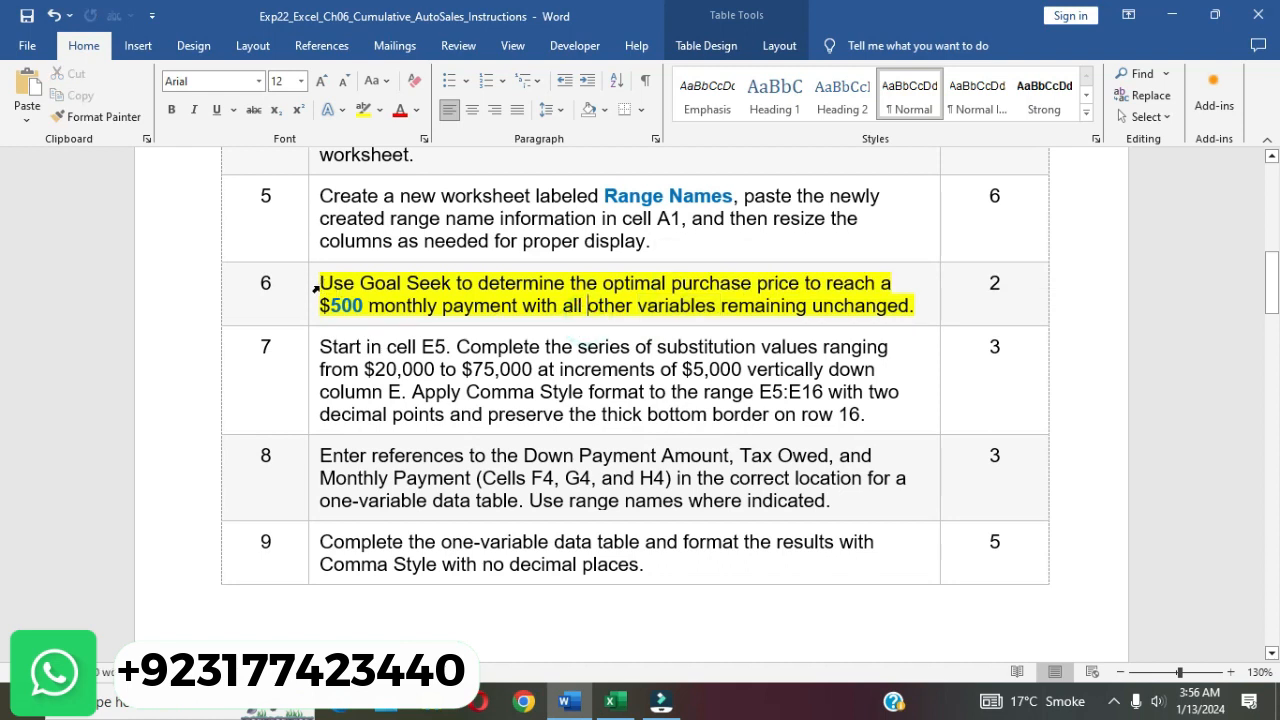
pyautogui.click(314, 288)
pyautogui.click(395, 256)
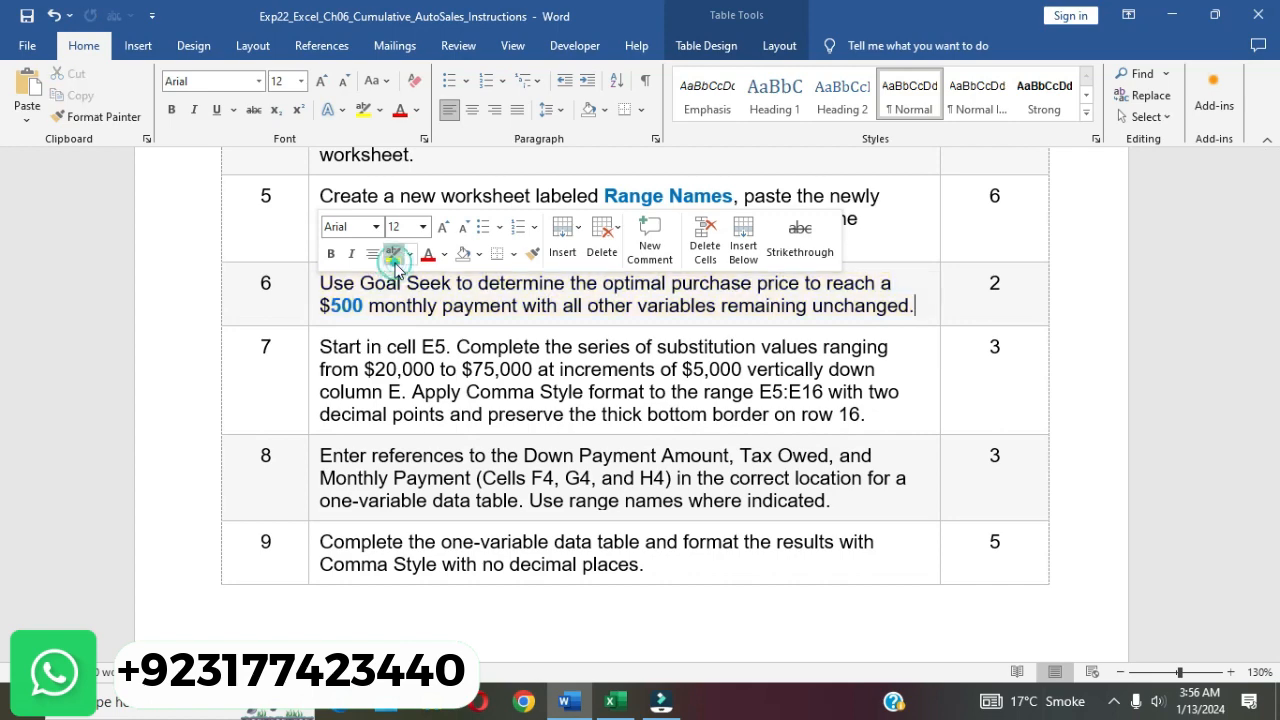
# - Highlight the step 7 instruction in yellow and select its starting value of $20,000
pyautogui.click(489, 386)
pyautogui.scroll(-1, 487, 381)
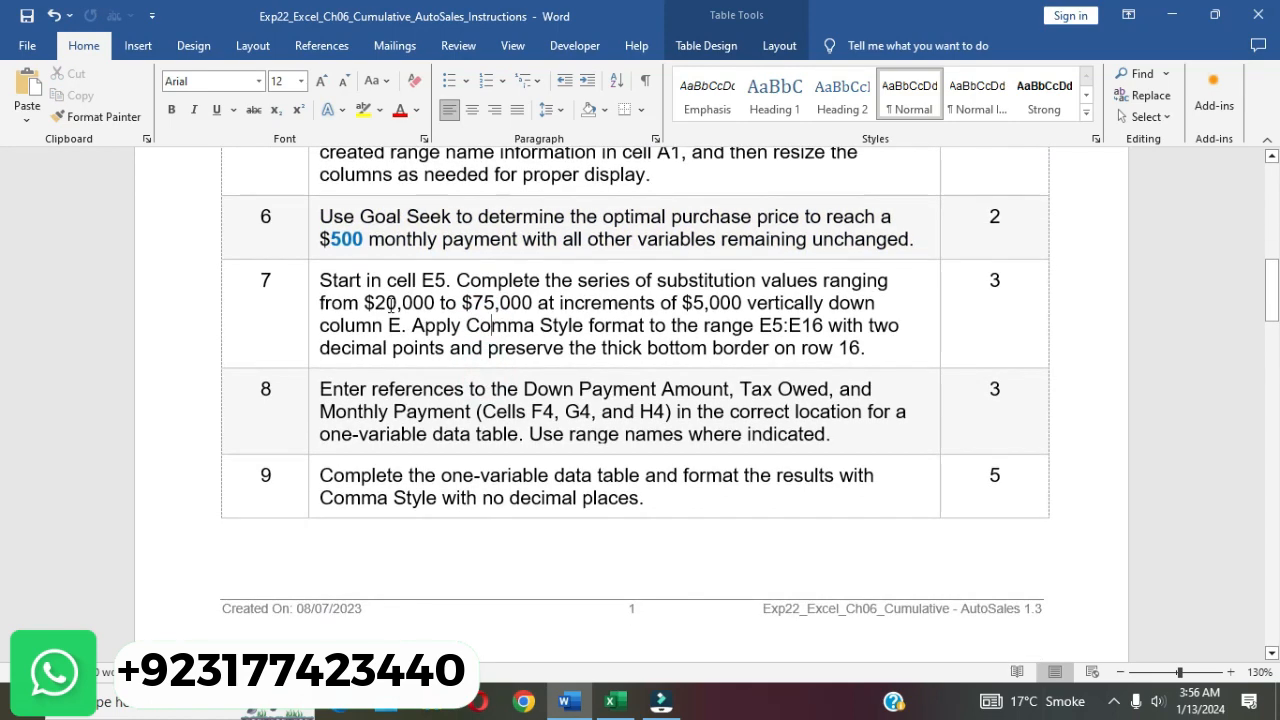
pyautogui.click(314, 281)
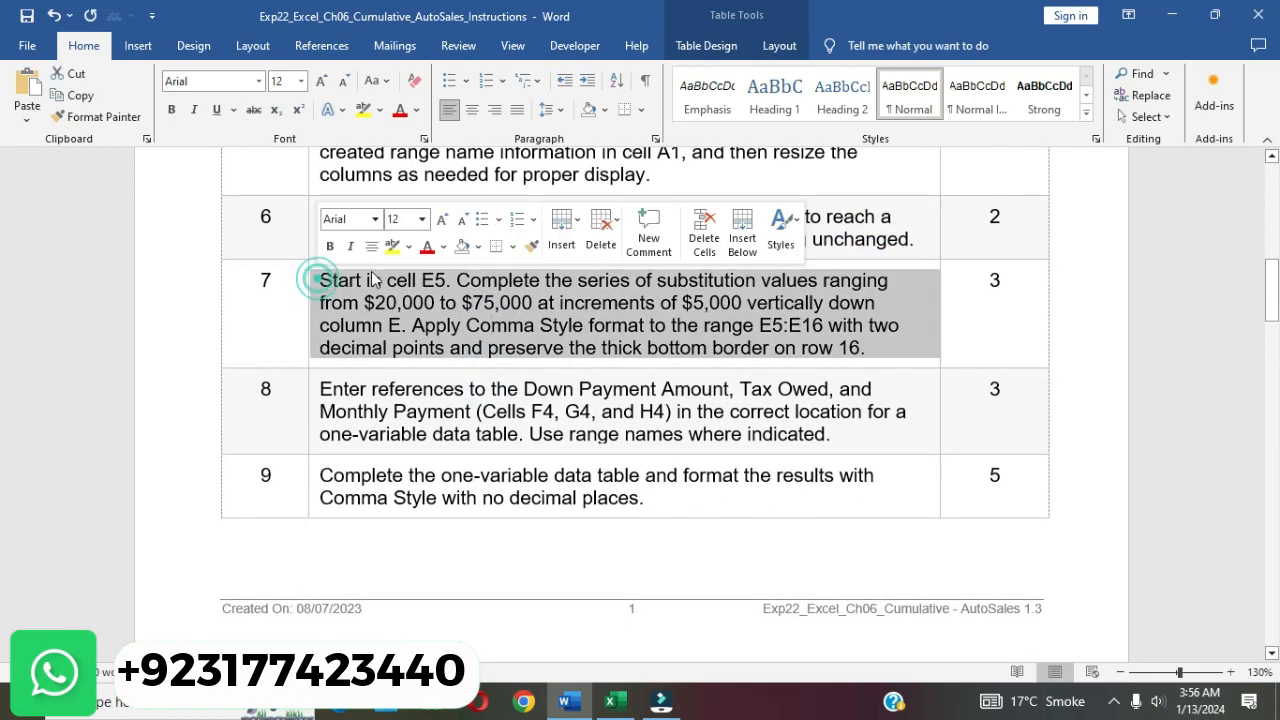
pyautogui.click(392, 246)
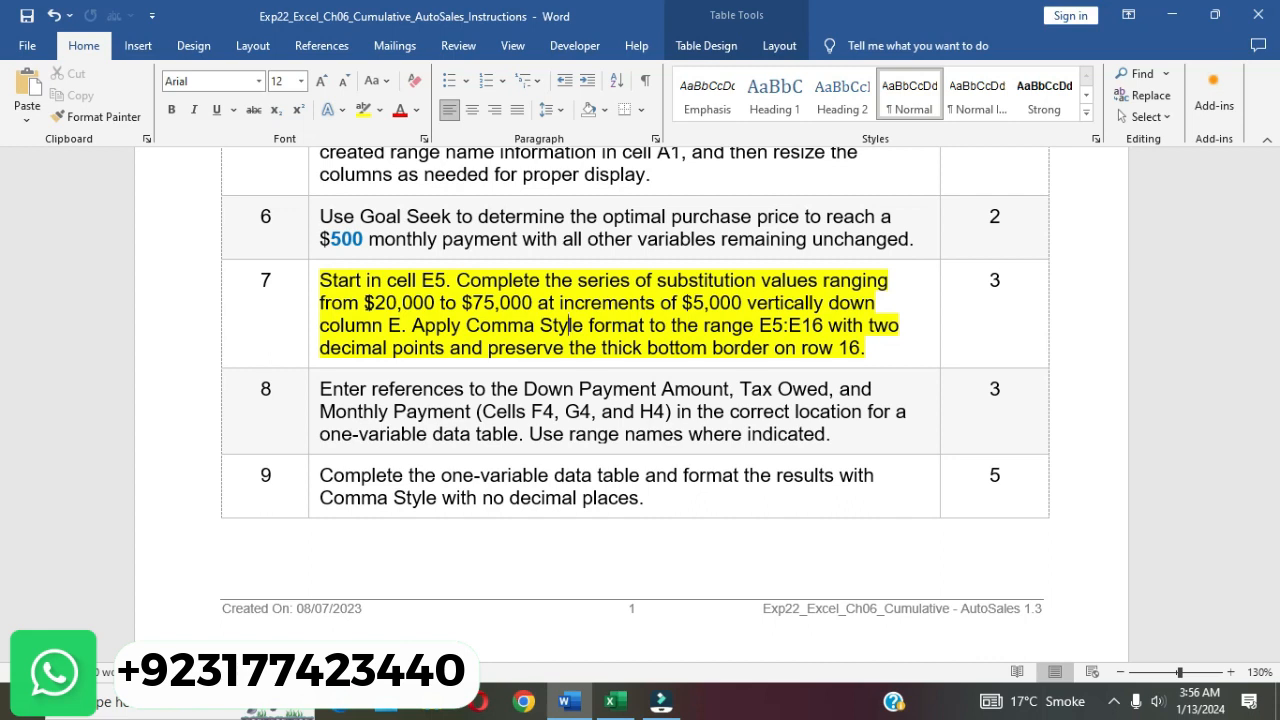
pyautogui.moveTo(364, 303); pyautogui.dragTo(421, 303)
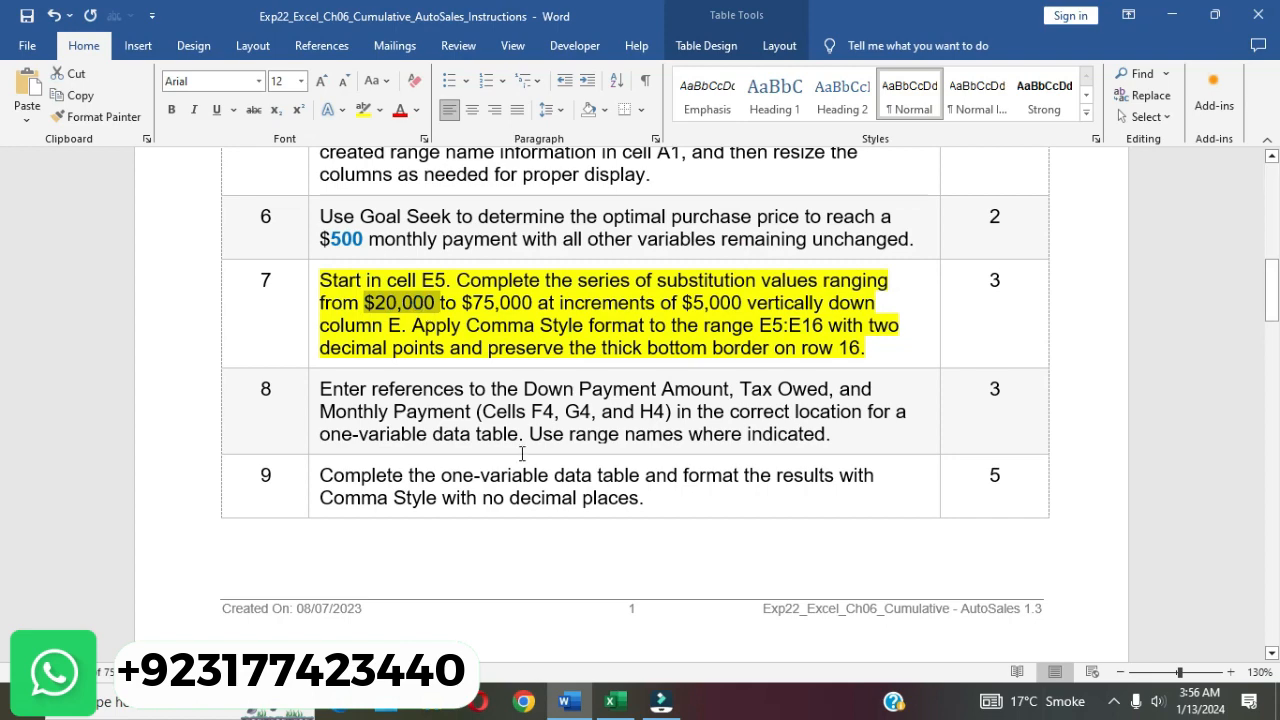
# - Switch to Excel and enter $20,000 in cell E5 under Purchase Price, keeping that cell selected
pyautogui.click(610, 701)
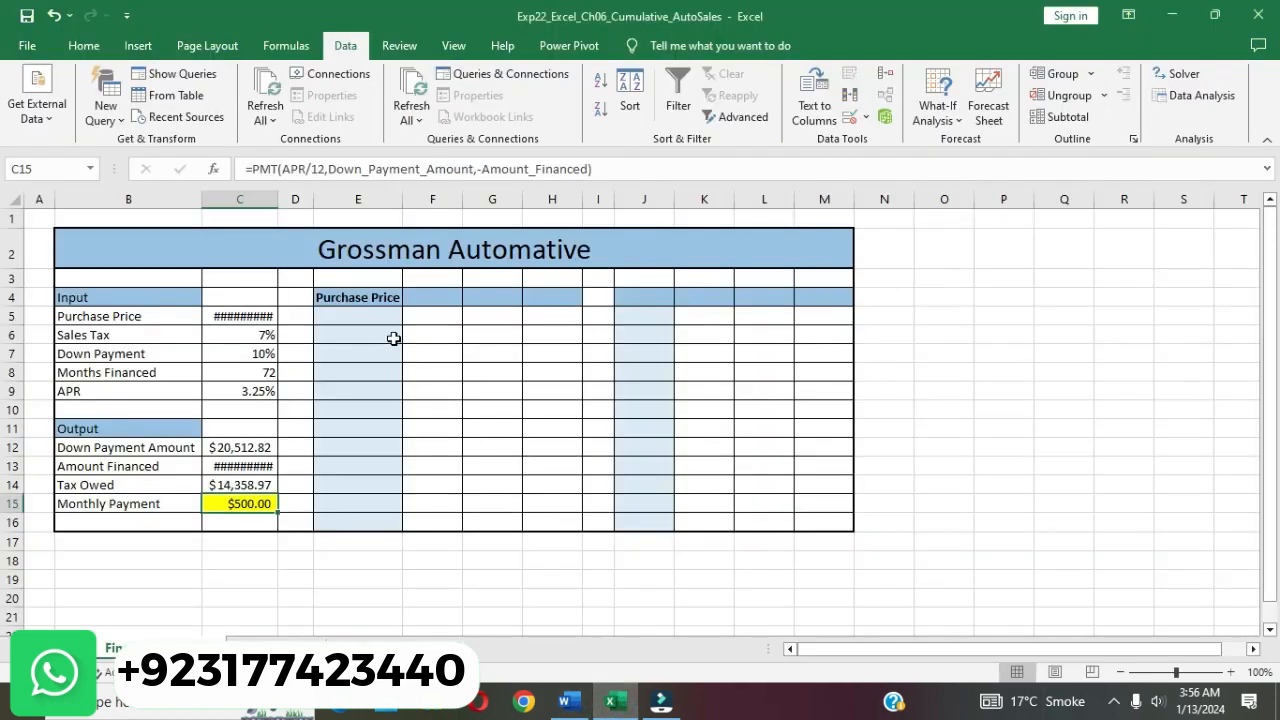
pyautogui.click(369, 313)
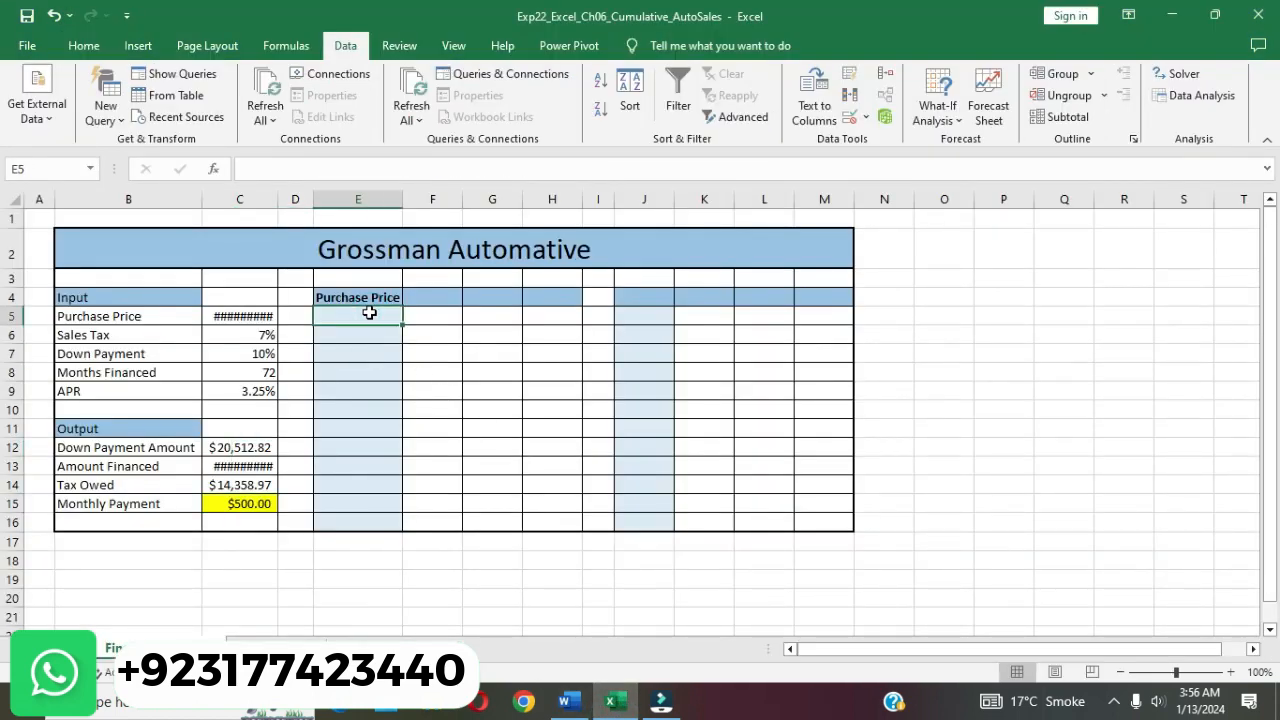
pyautogui.write('$')
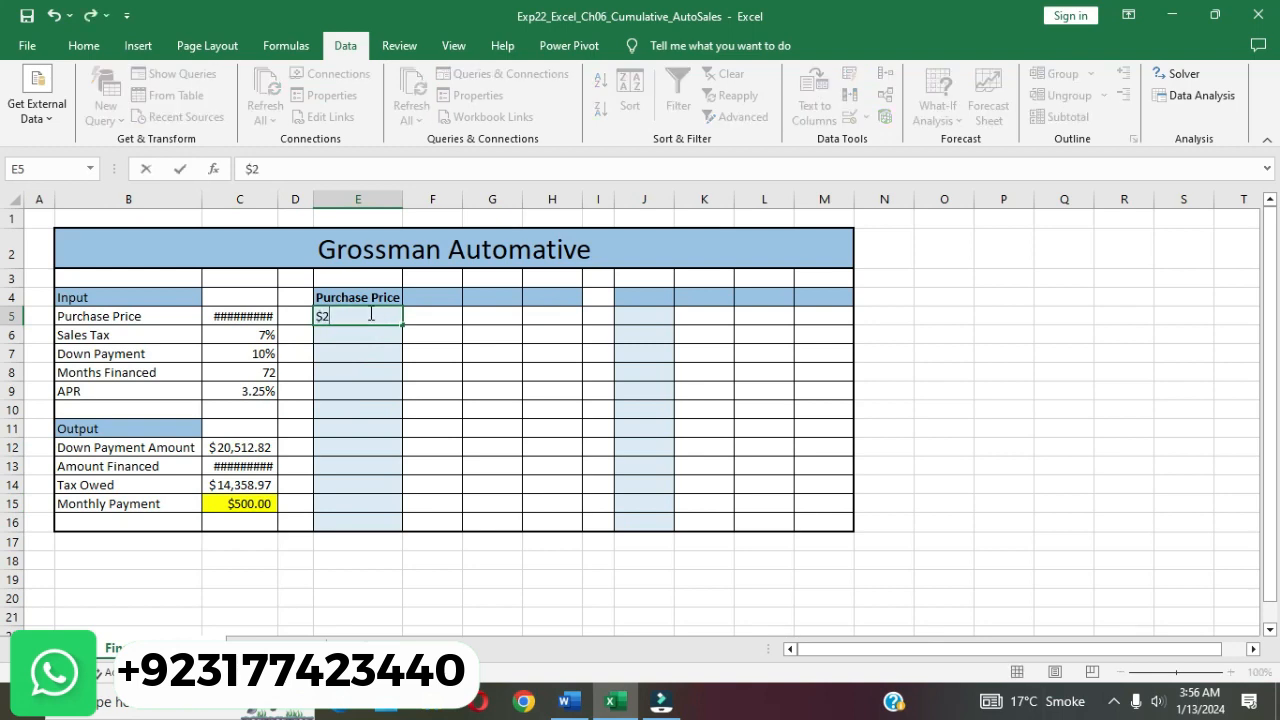
pyautogui.write('20,000')
pyautogui.press('Return')
pyautogui.click(372, 315)
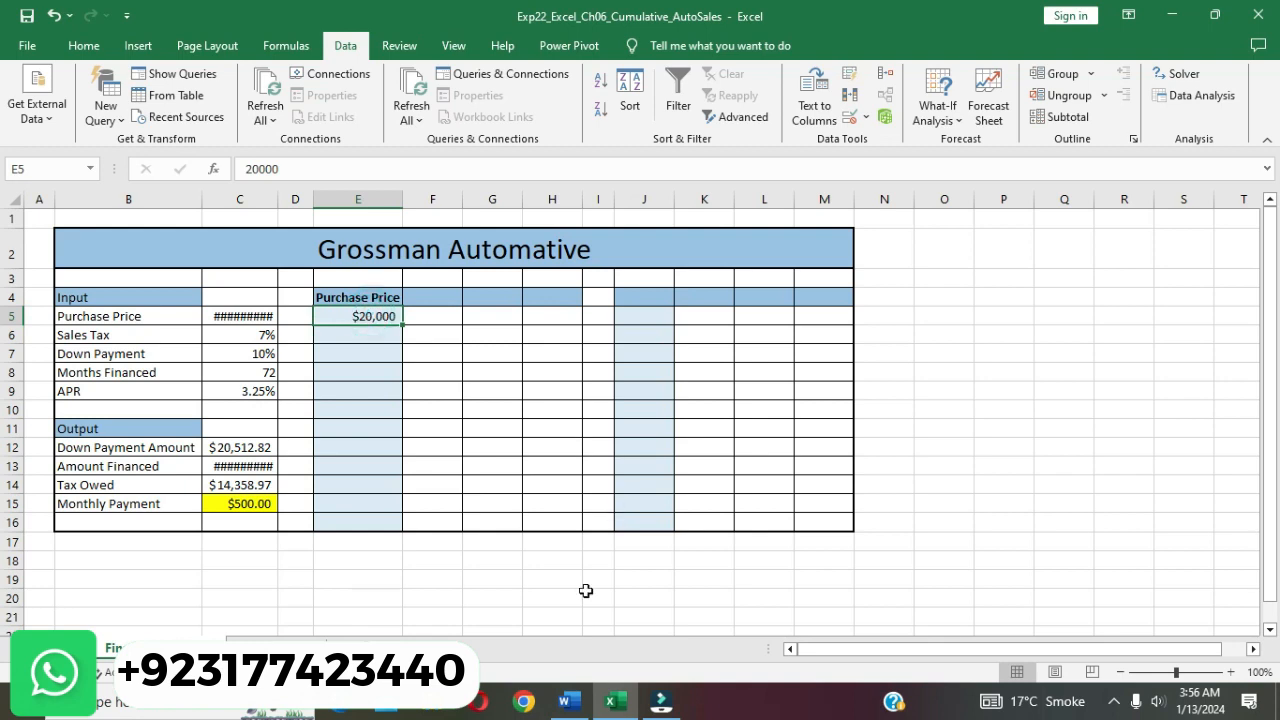
# - Check the $75,000 limit and $5,000 increment in Word's step 7 text and return to Excel
pyautogui.click(576, 690)
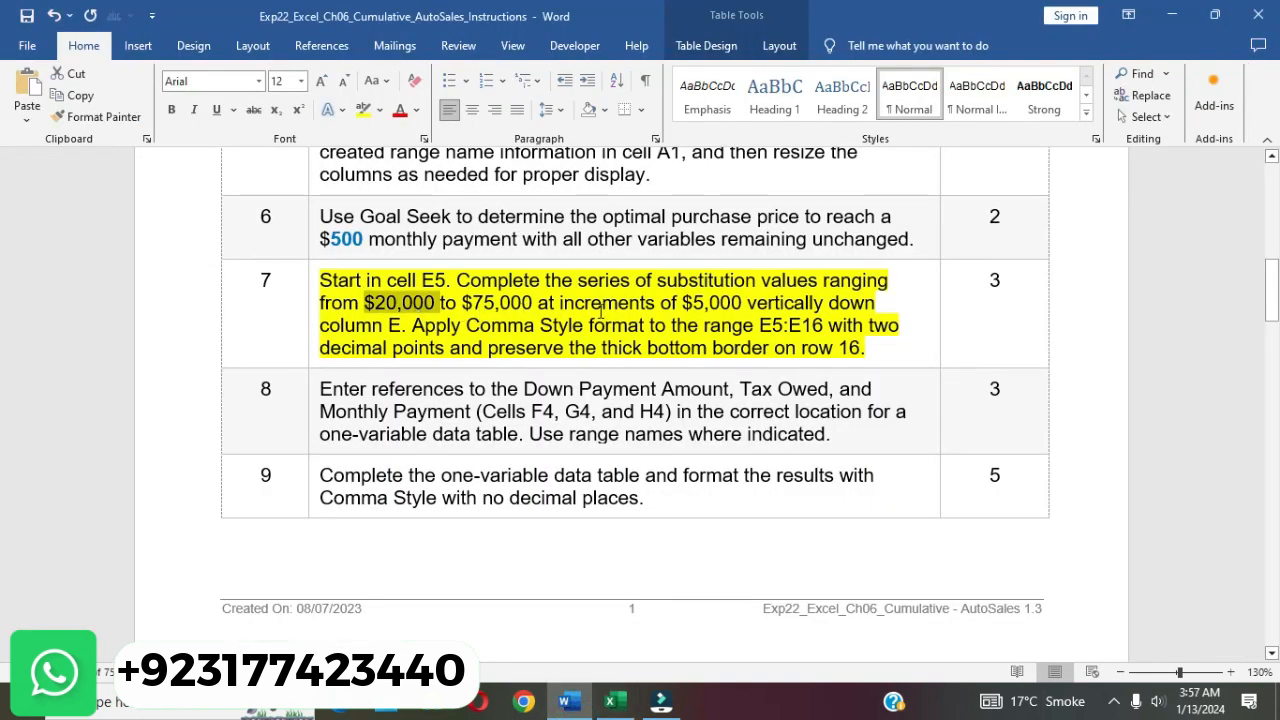
pyautogui.moveTo(462, 303); pyautogui.dragTo(873, 303)
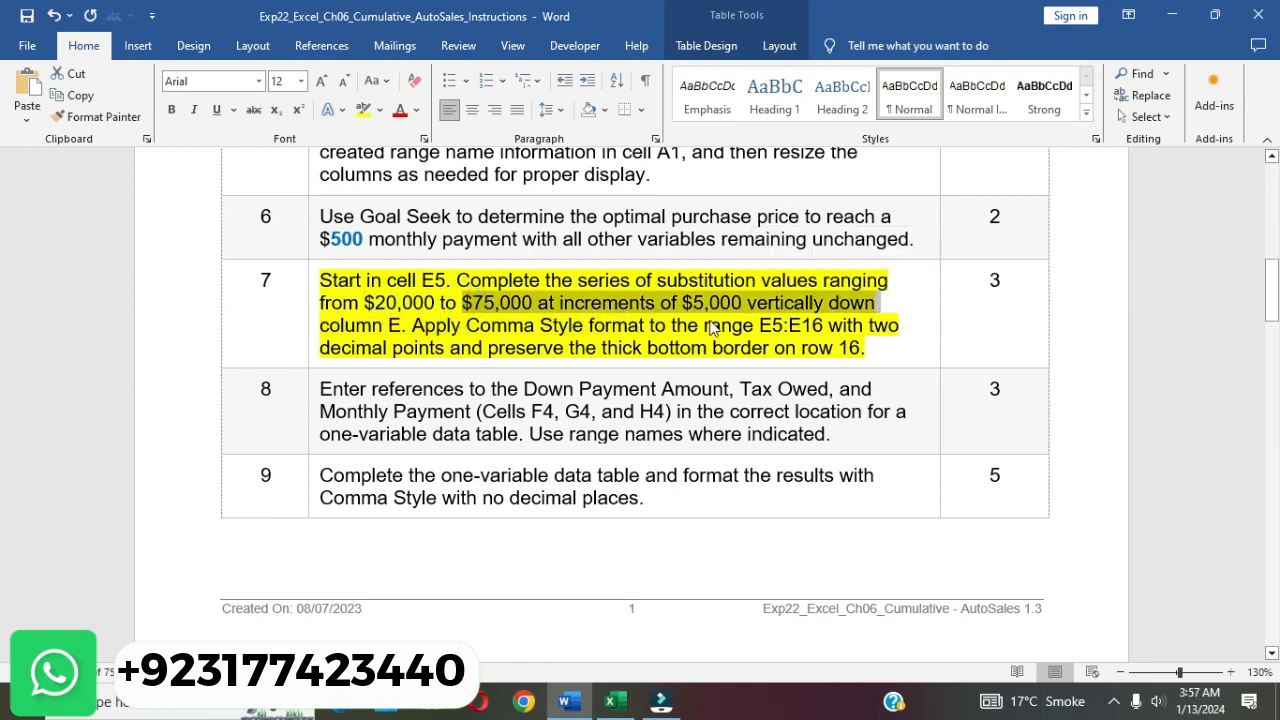
pyautogui.click(610, 701)
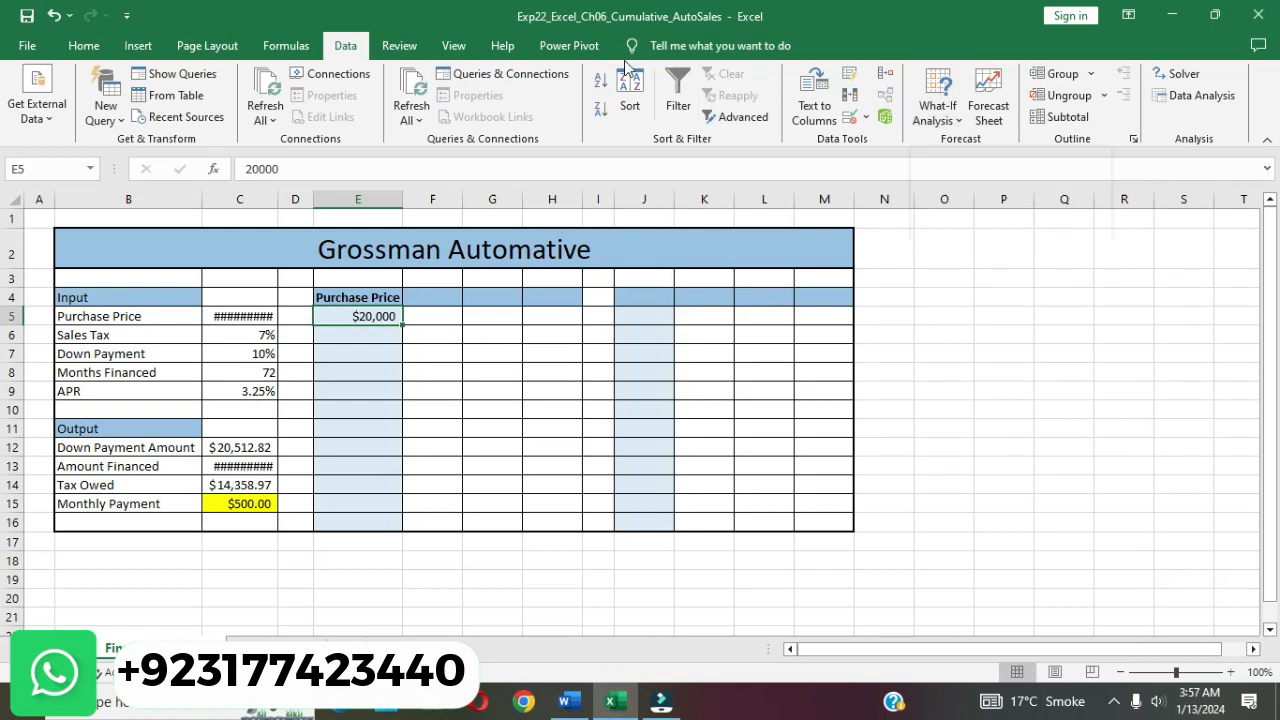
# - Fill column E down from E5 with a linear series in columns, using step value $5000 and ending at $75,000
pyautogui.click(80, 47)
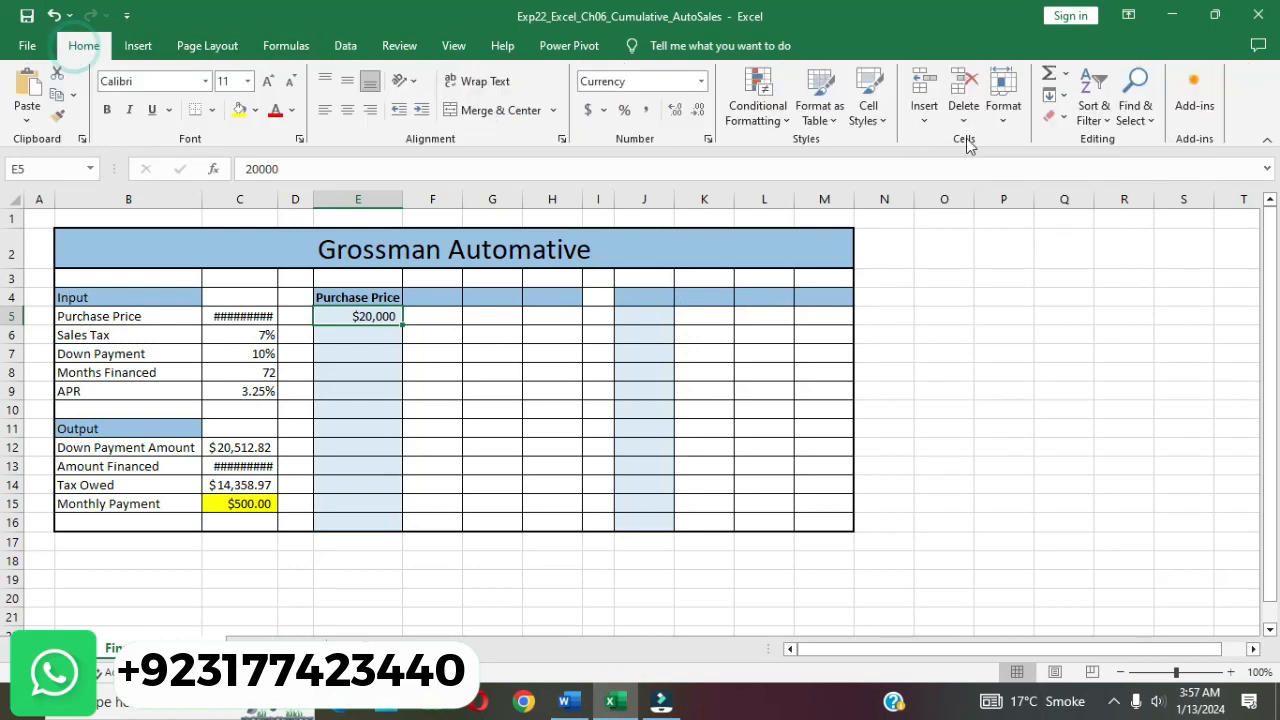
pyautogui.click(1062, 97)
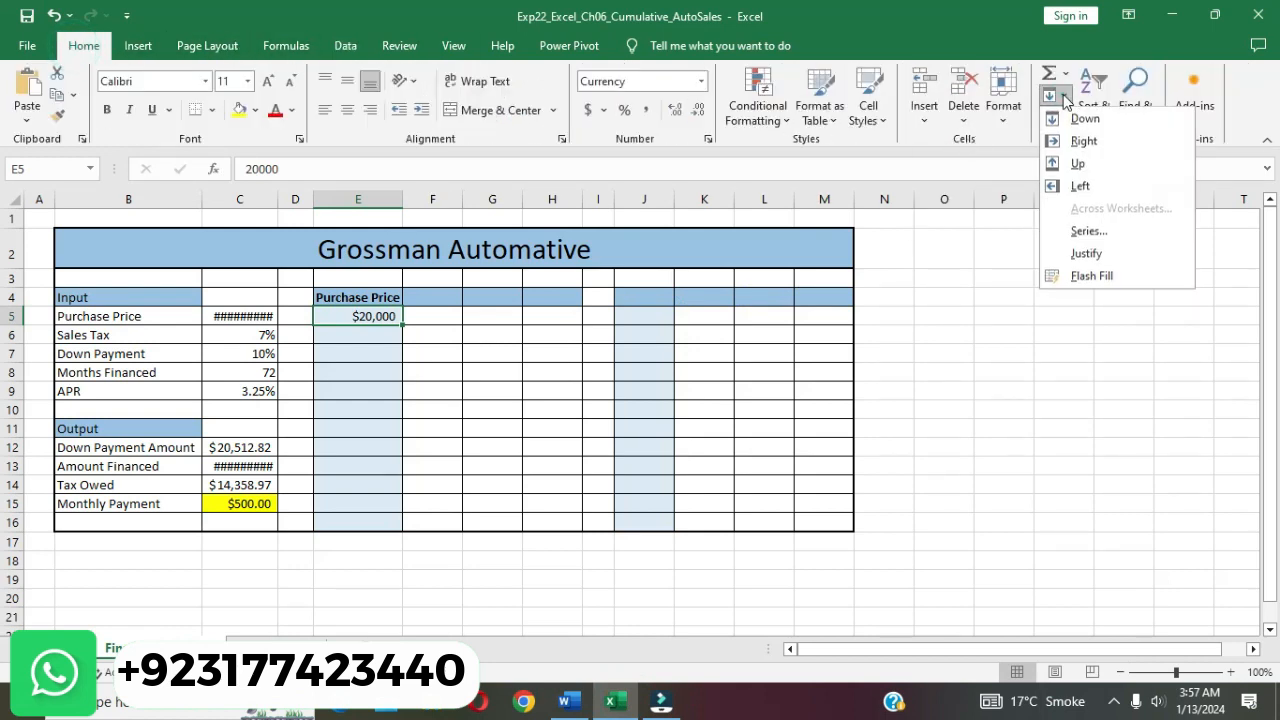
pyautogui.click(1099, 236)
pyautogui.click(652, 288)
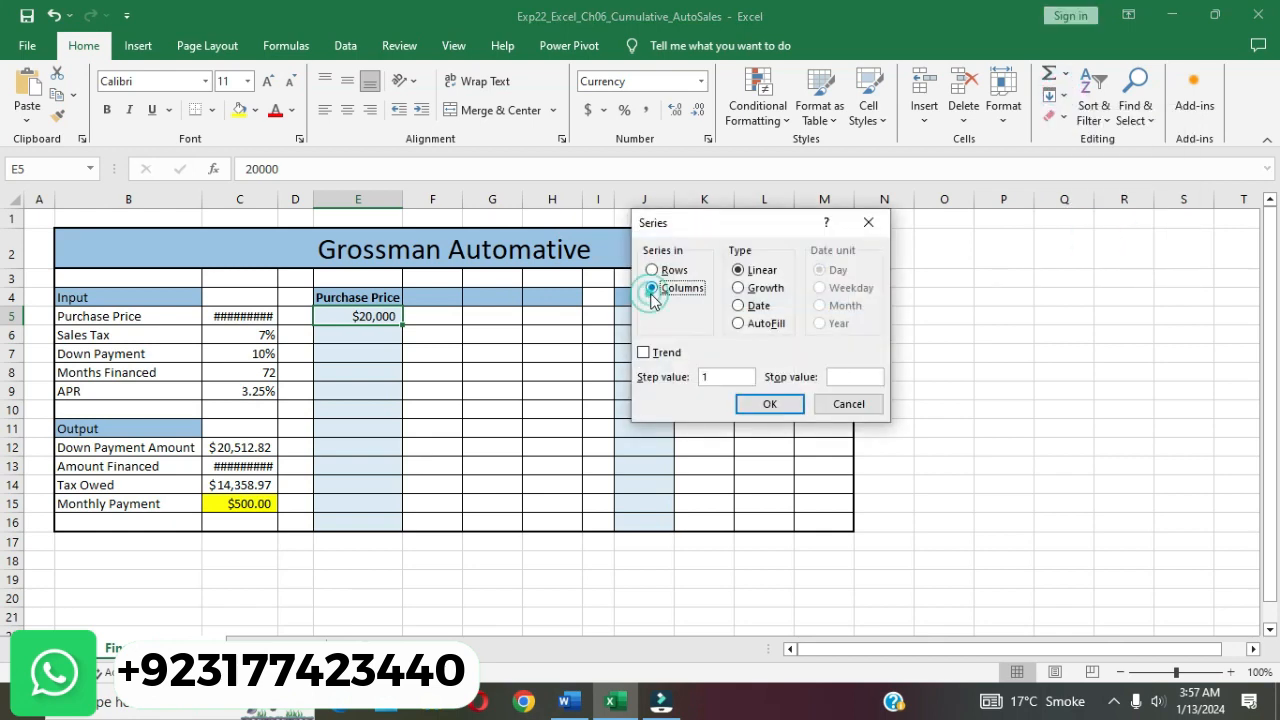
pyautogui.click(722, 376)
pyautogui.press('BackSpace')
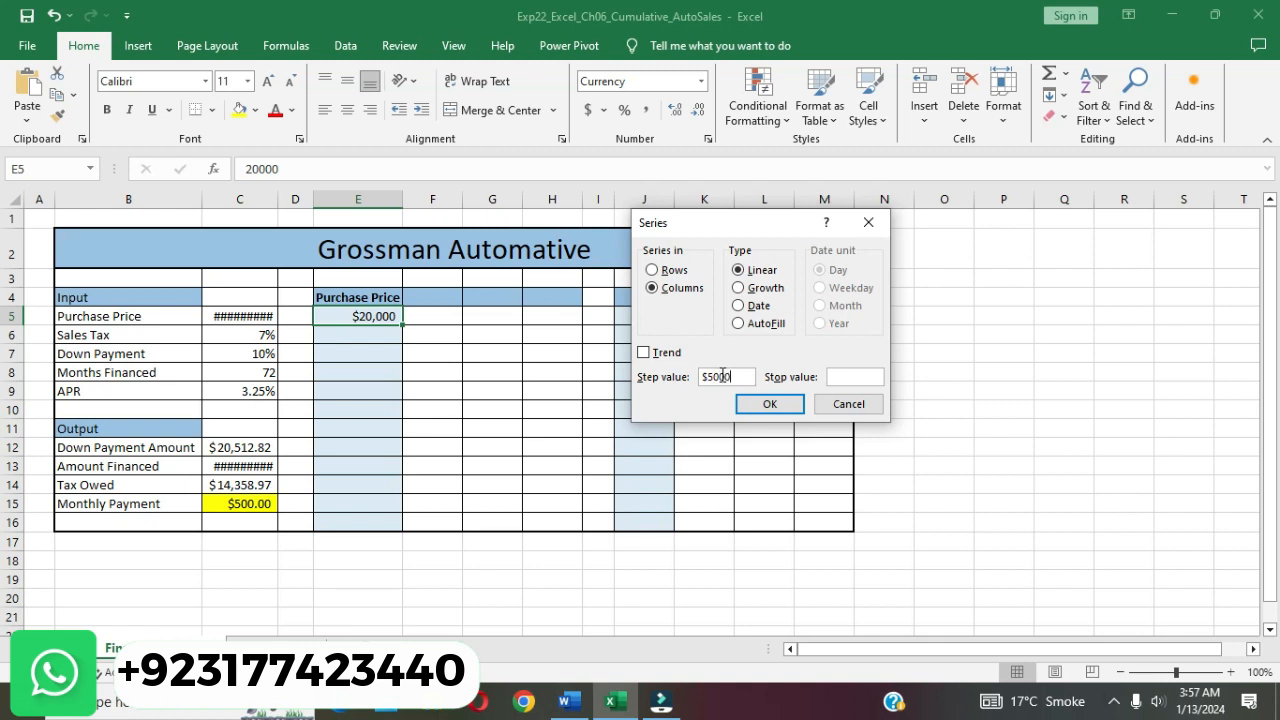
pyautogui.click(838, 376)
pyautogui.click(785, 405)
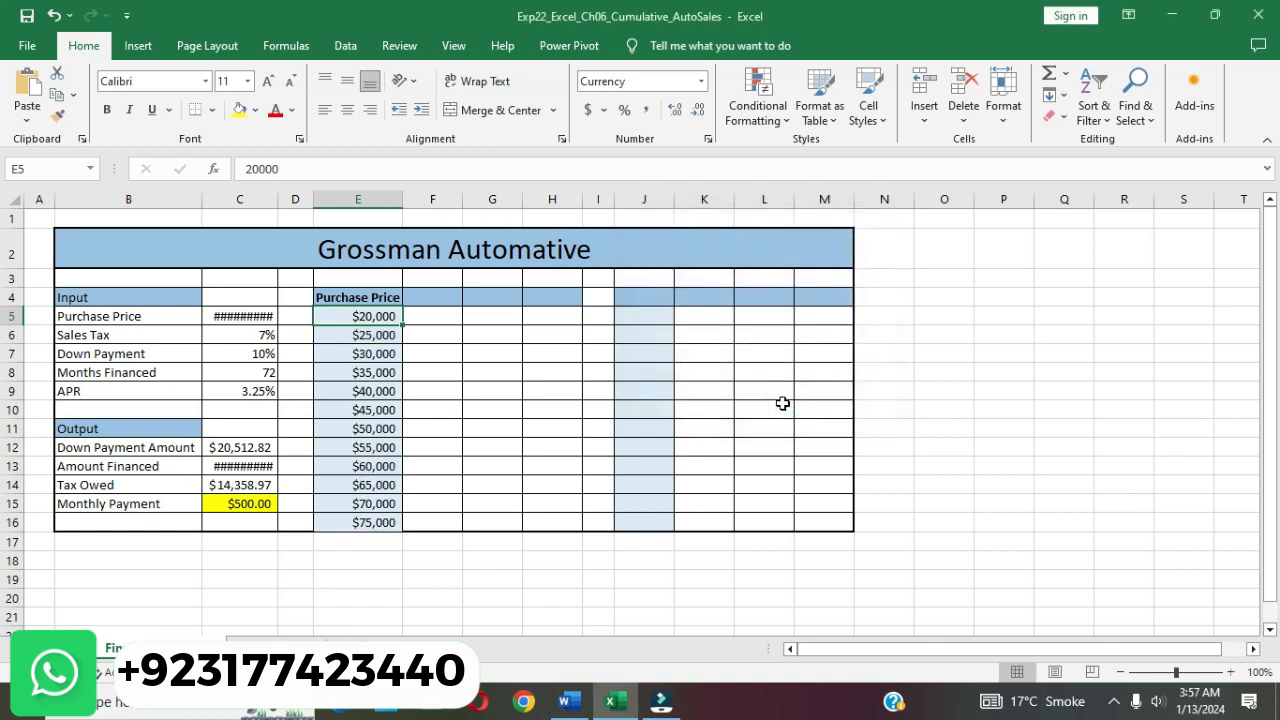
pyautogui.click(688, 592)
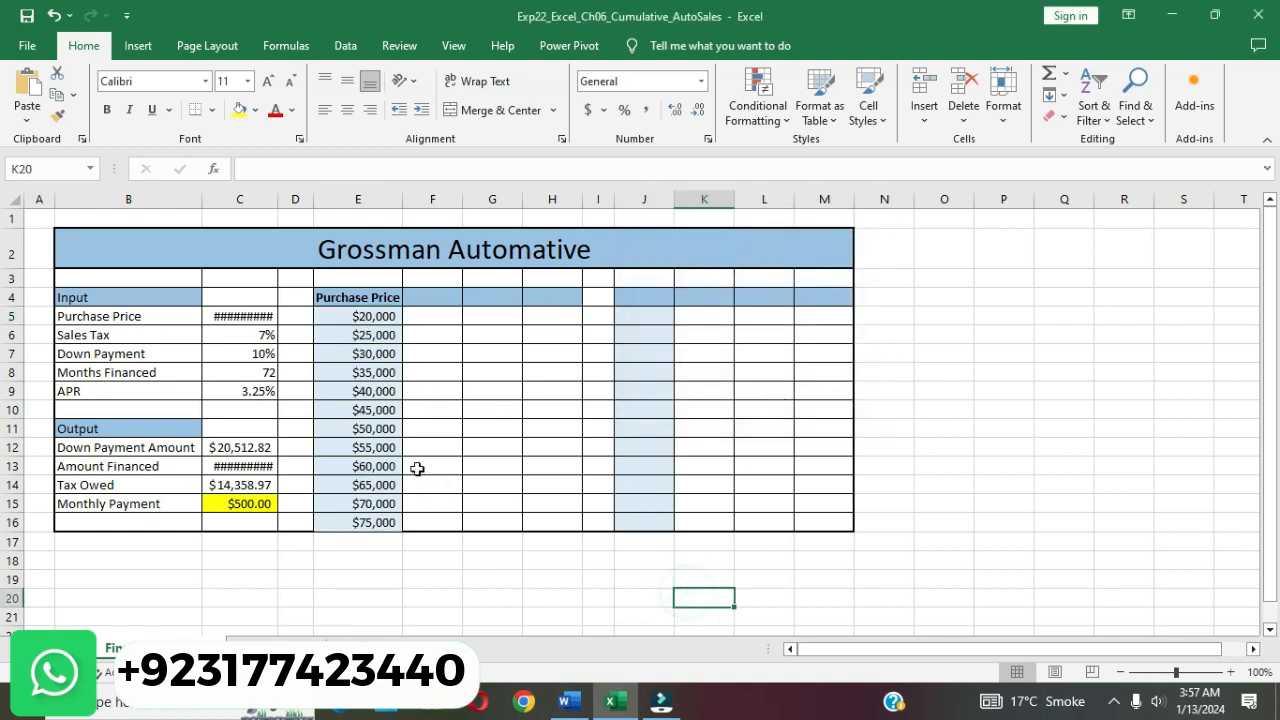
# - Switch to Word and select the step 7 text about Comma Style with two decimal points for E5:E16
pyautogui.click(566, 701)
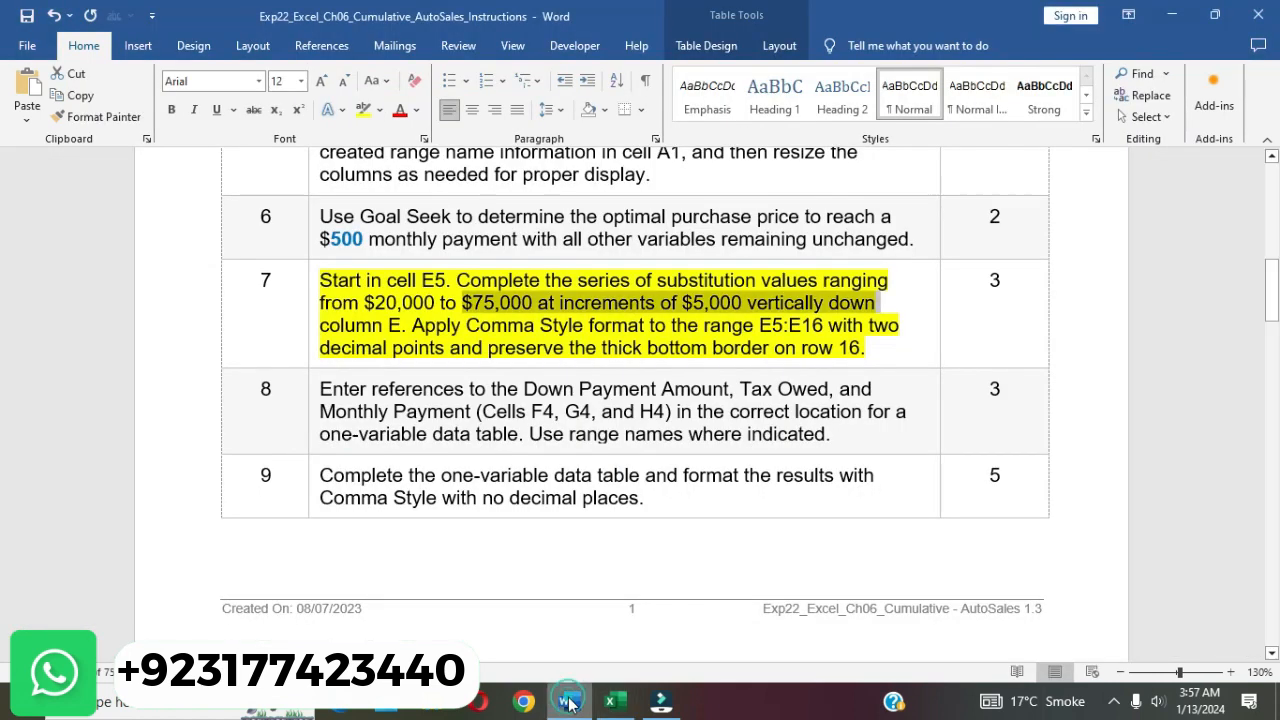
pyautogui.click(865, 347)
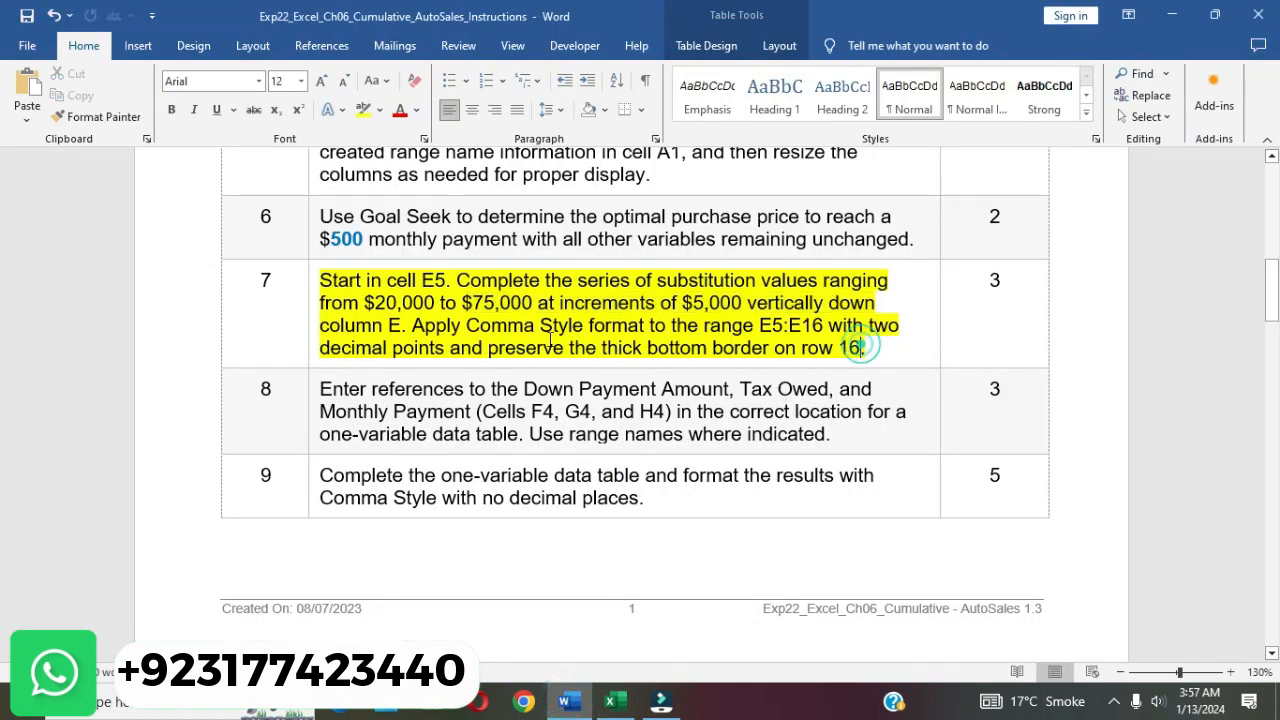
pyautogui.moveTo(412, 326); pyautogui.dragTo(446, 347)
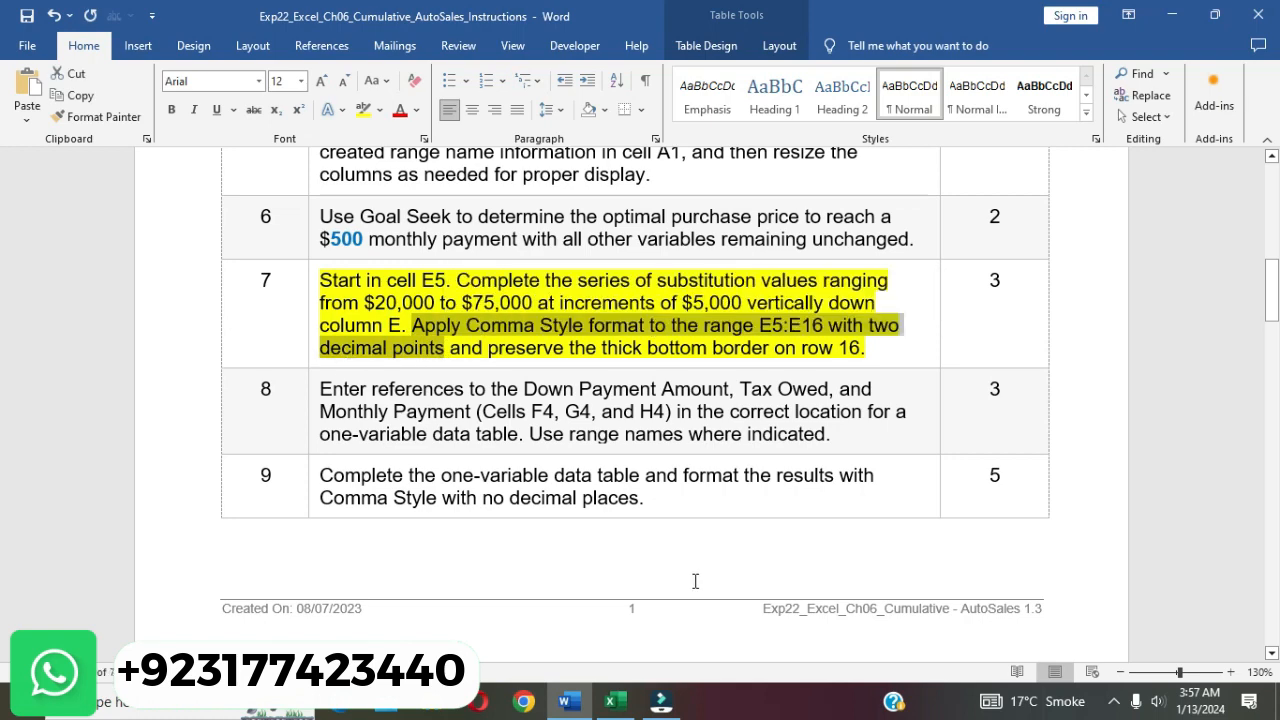
# - Switch to Excel and apply Comma Style with two decimals to the purchase prices in E5:E16
pyautogui.click(611, 701)
pyautogui.click(372, 316)
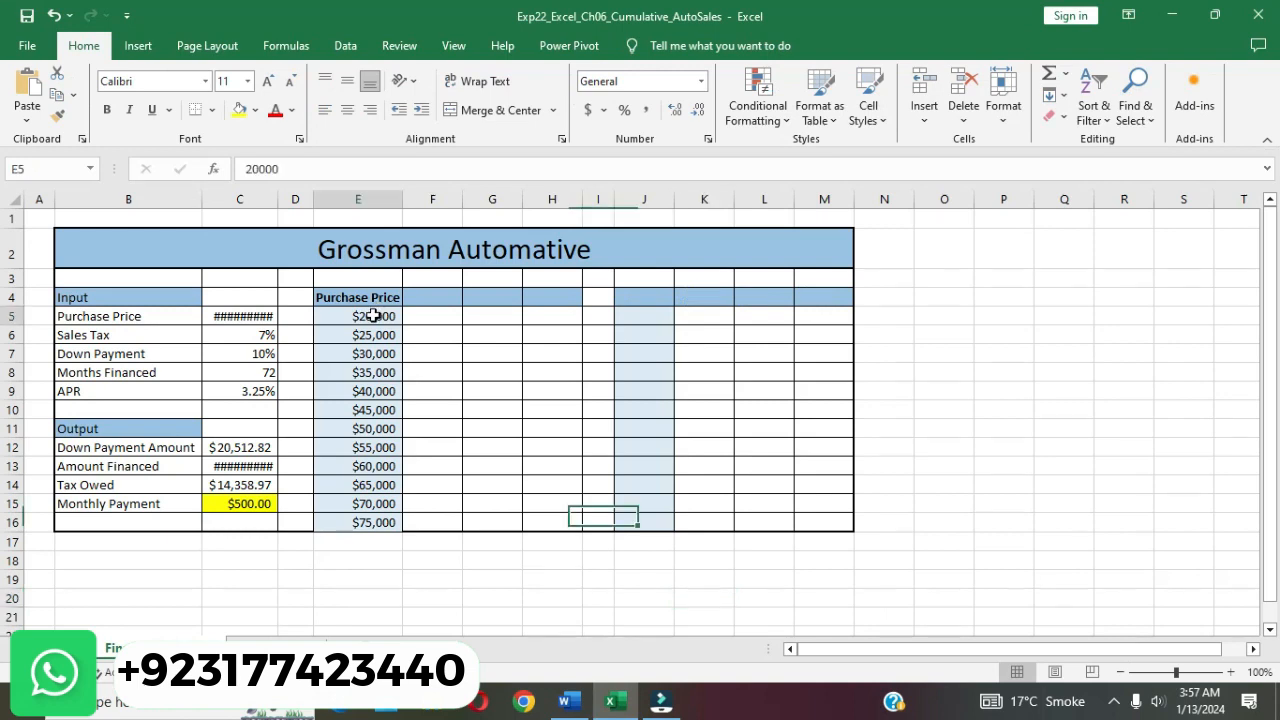
pyautogui.moveTo(372, 316); pyautogui.dragTo(358, 522)
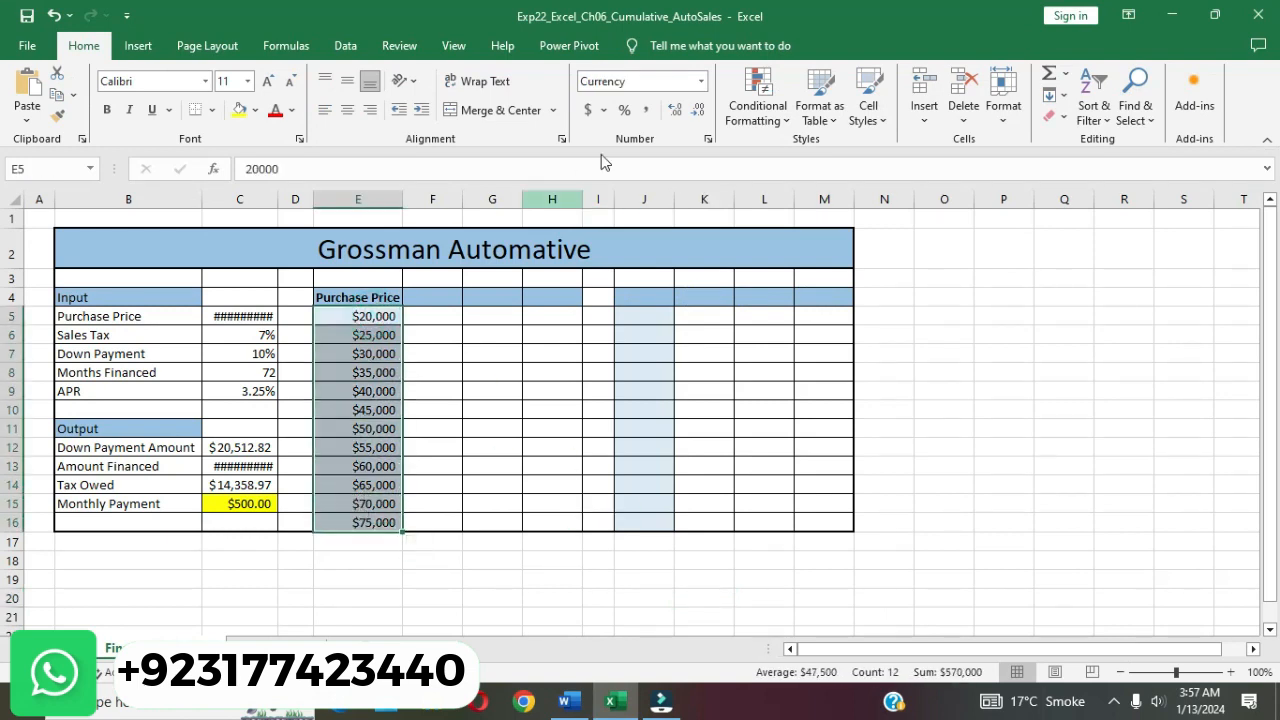
pyautogui.click(648, 115)
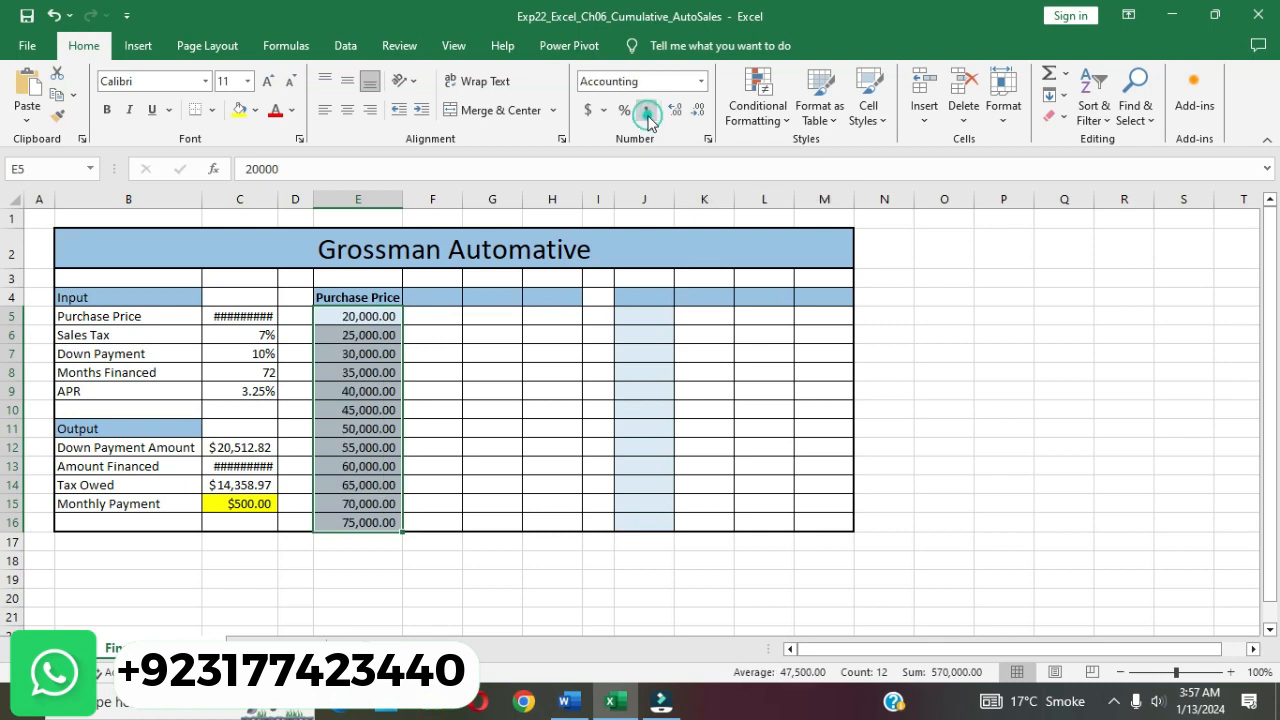
pyautogui.click(1107, 441)
# - Check step 7's border requirement in Word, switch back to Excel and apply a Thick Bottom Border to cell E16
pyautogui.click(566, 700)
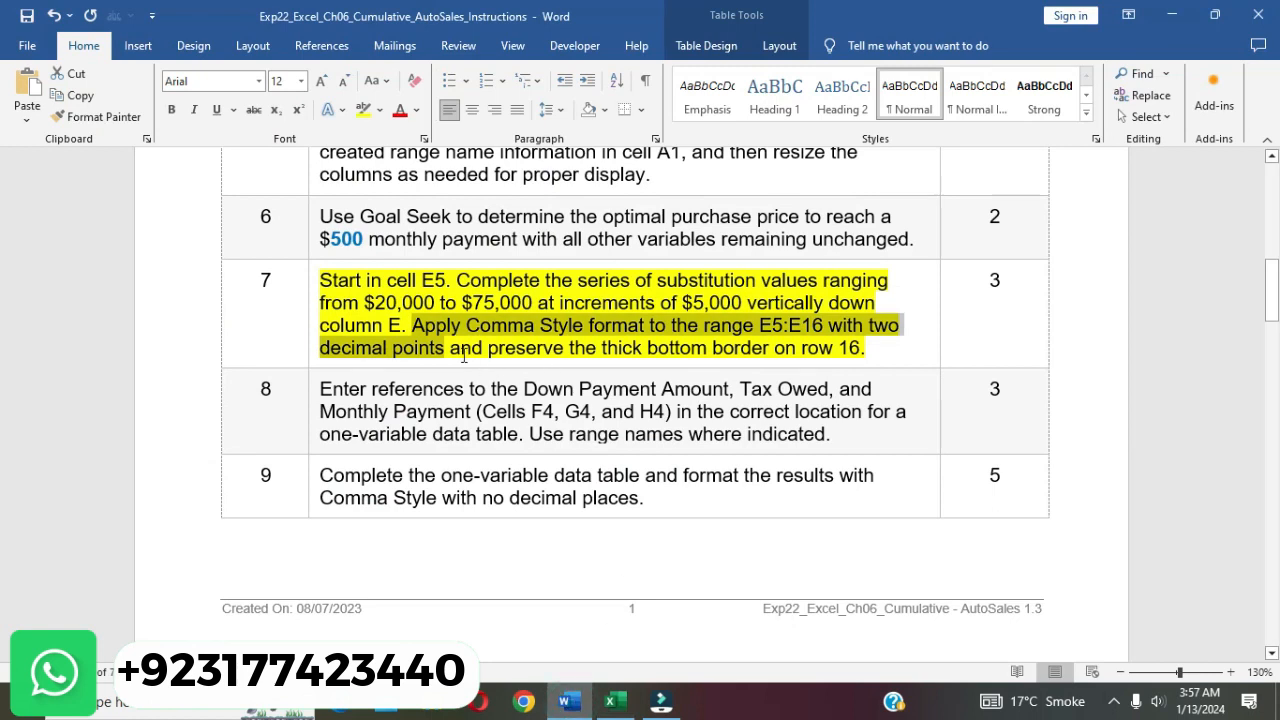
pyautogui.moveTo(449, 350); pyautogui.dragTo(878, 358)
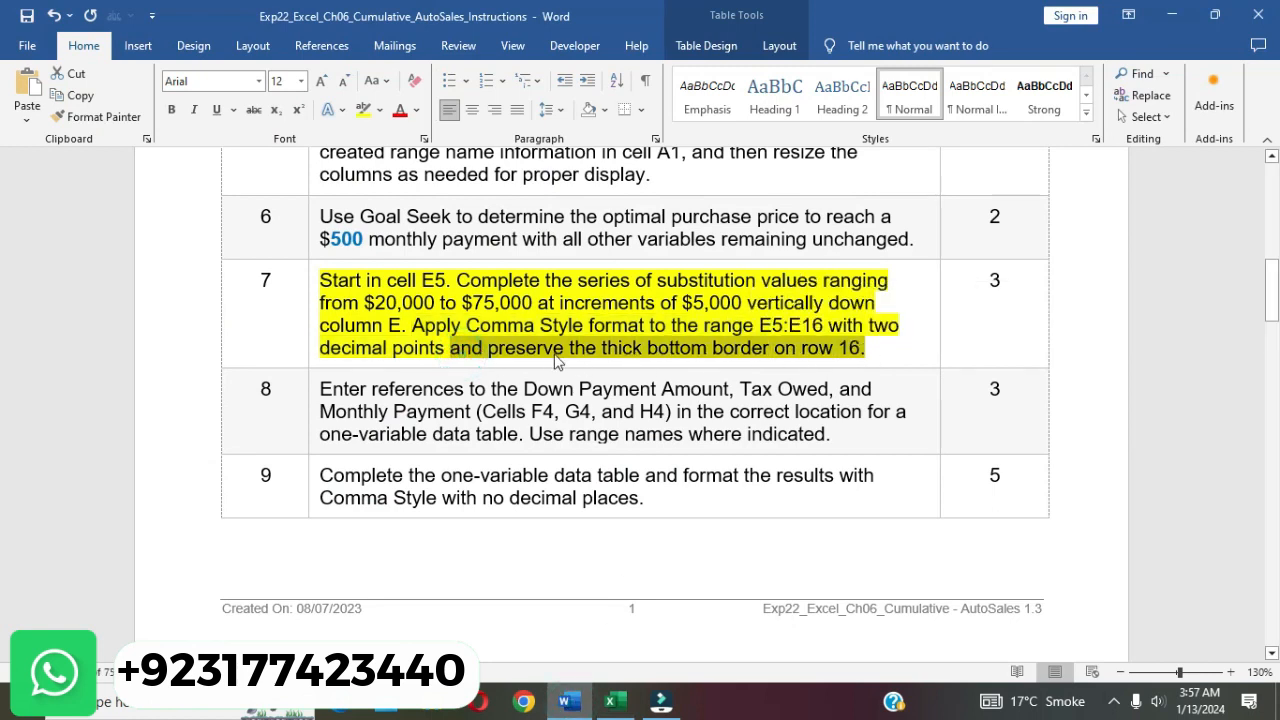
pyautogui.click(610, 700)
pyautogui.click(353, 529)
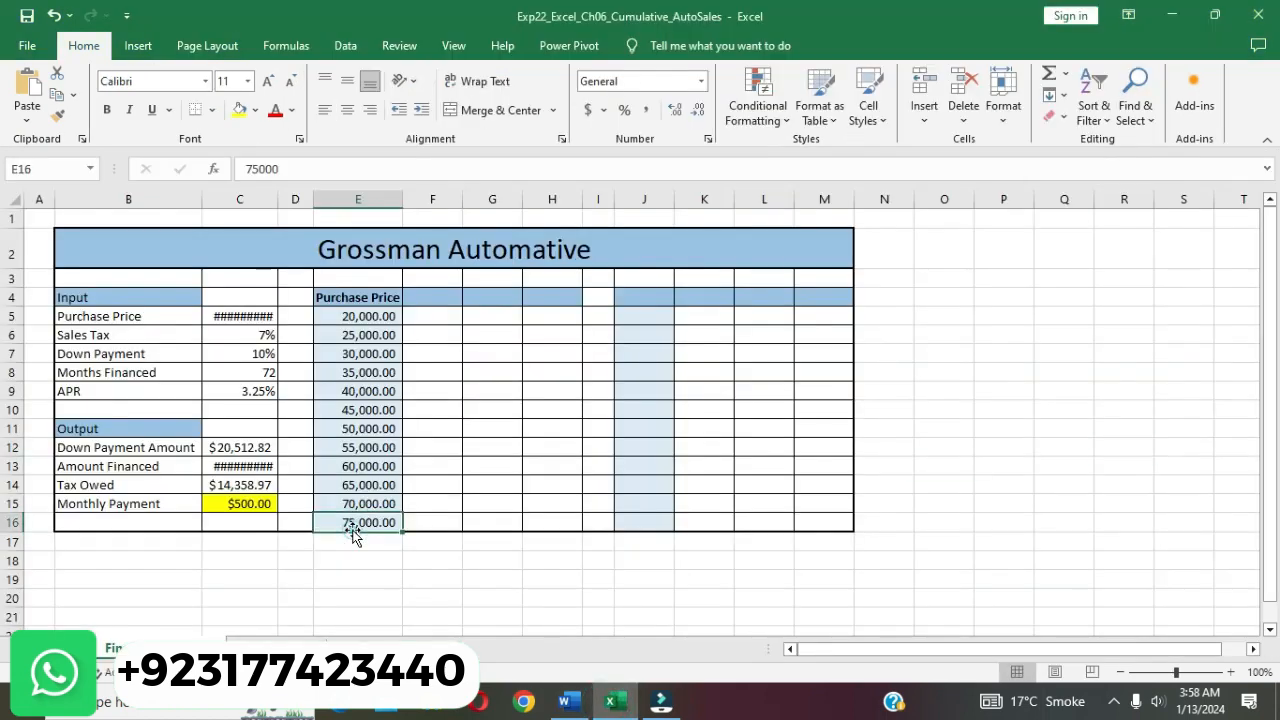
pyautogui.click(216, 117)
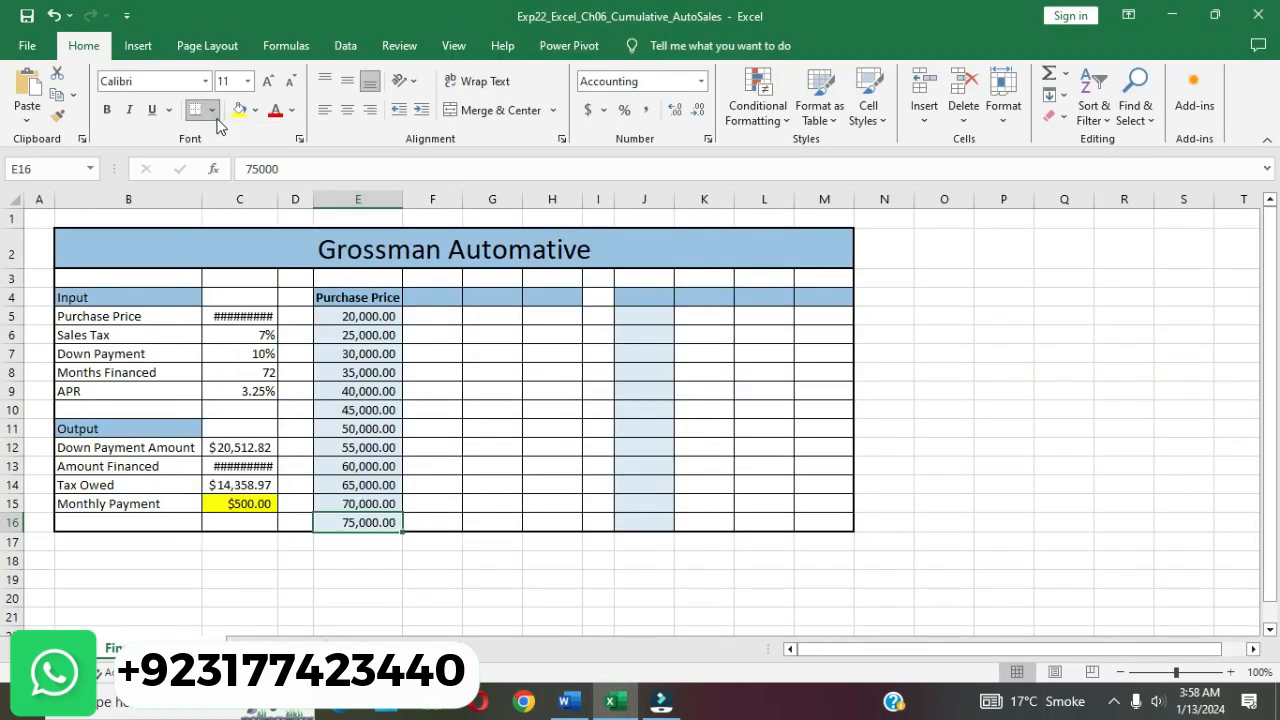
pyautogui.click(213, 115)
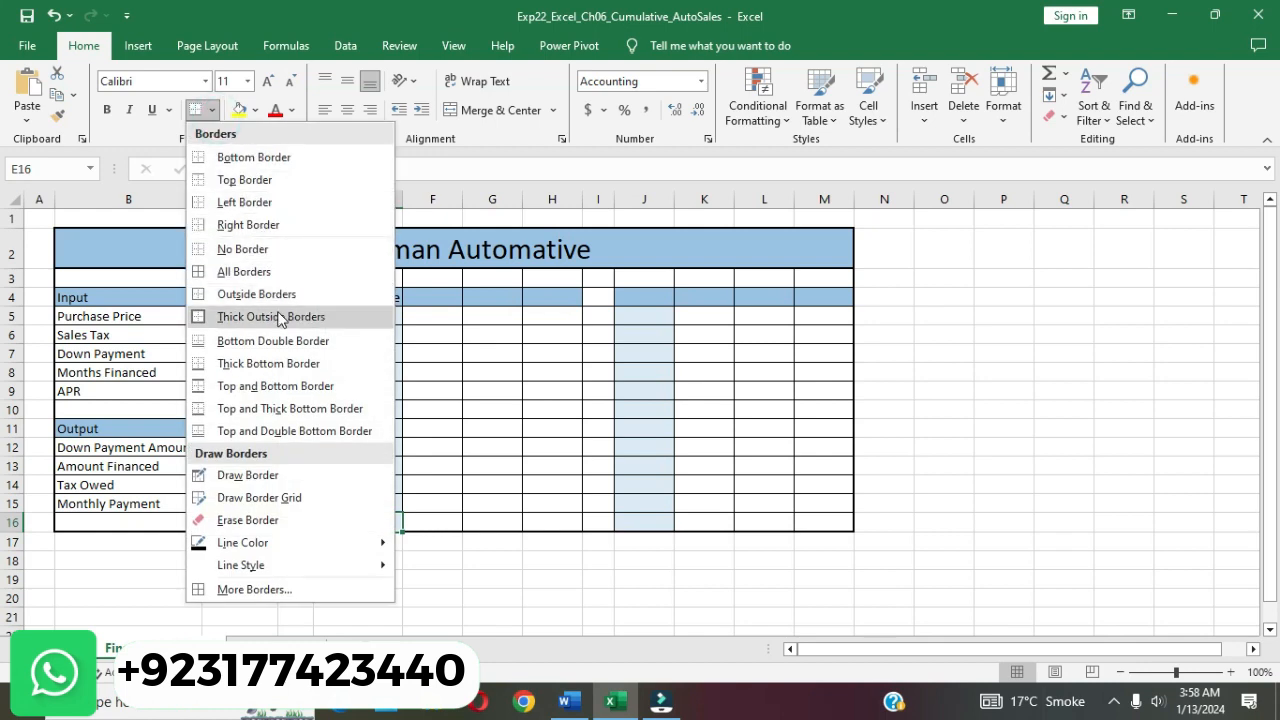
pyautogui.click(272, 363)
pyautogui.click(697, 605)
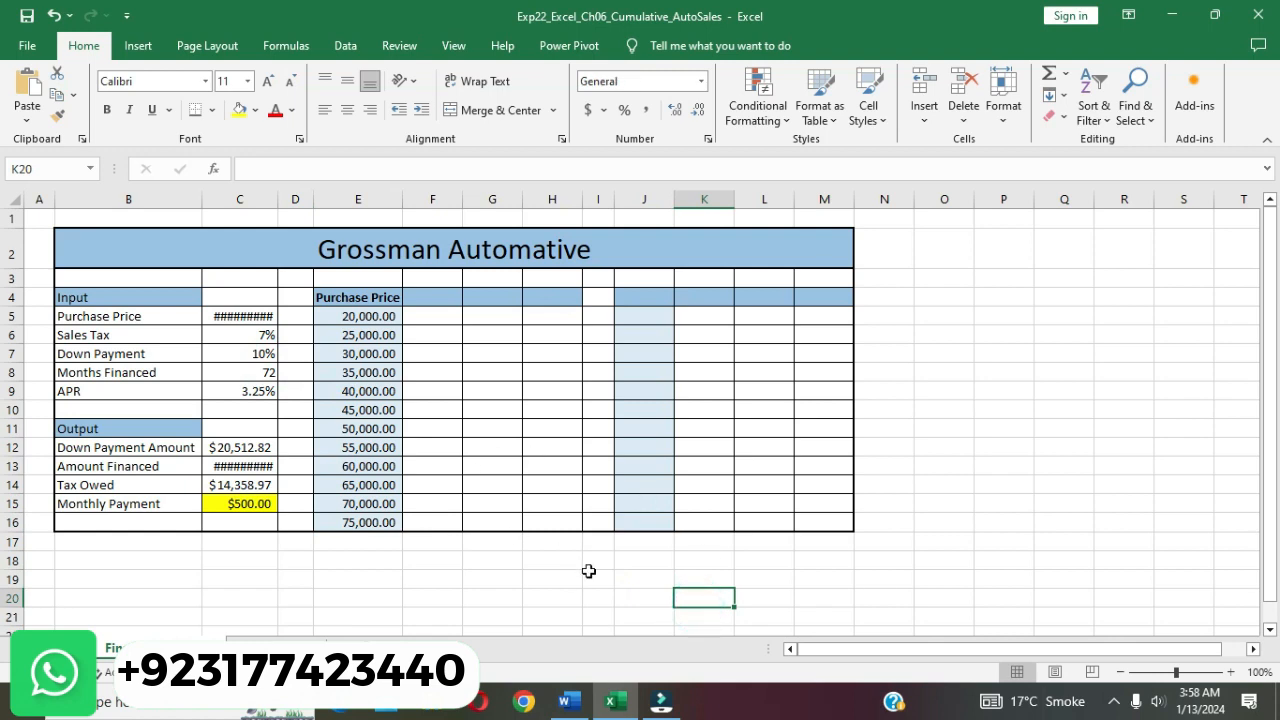
# - Switch to Word, remove the highlight from step 7's instruction and highlight step 8's instruction in yellow
pyautogui.click(567, 700)
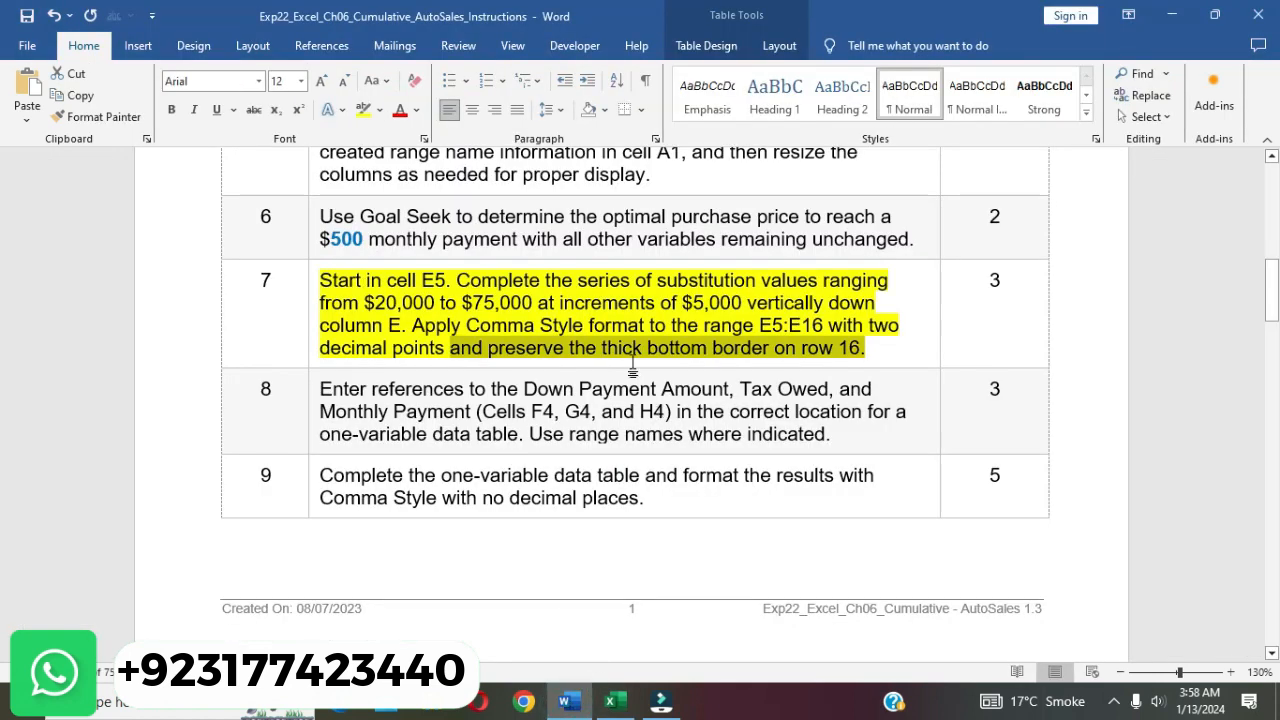
pyautogui.click(620, 311)
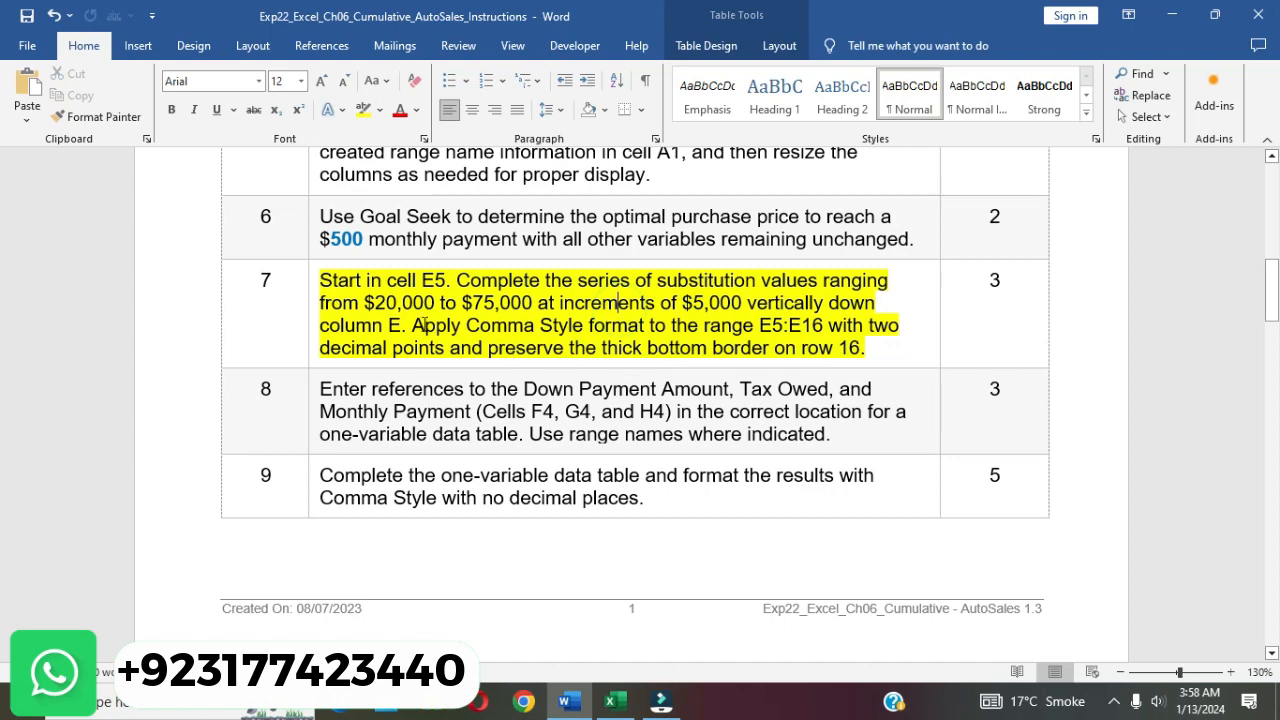
pyautogui.click(313, 285)
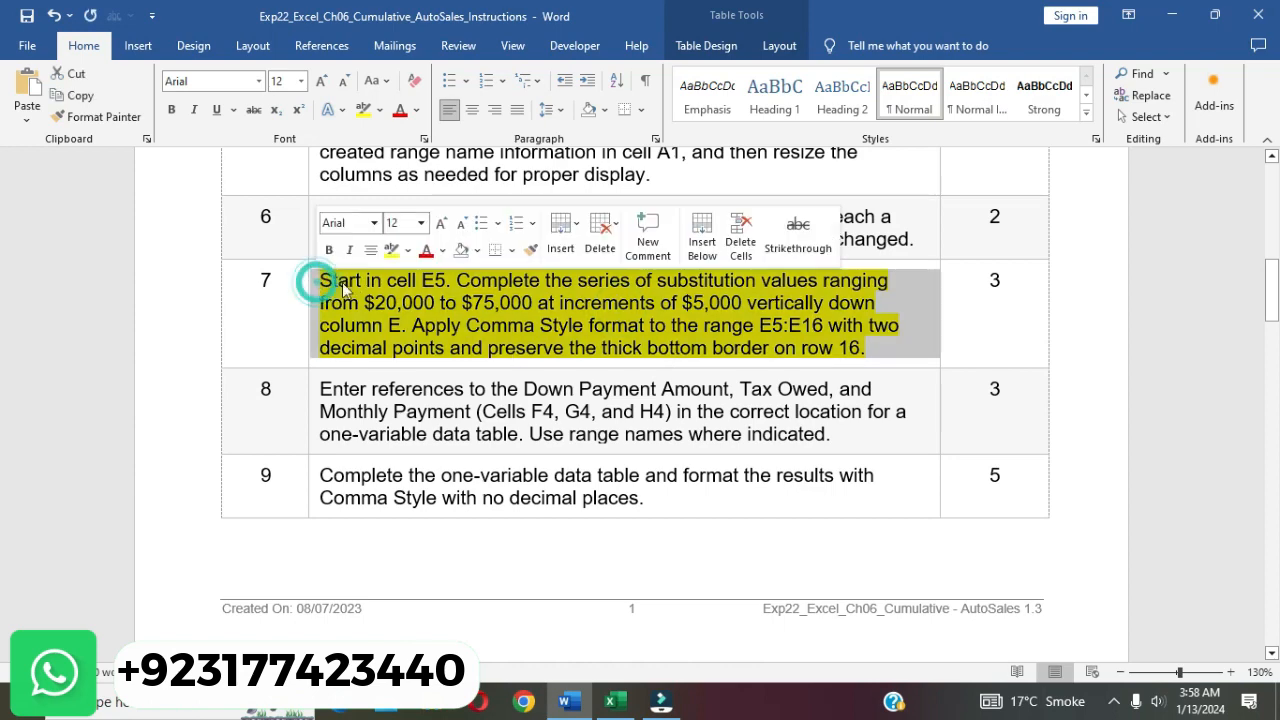
pyautogui.click(391, 250)
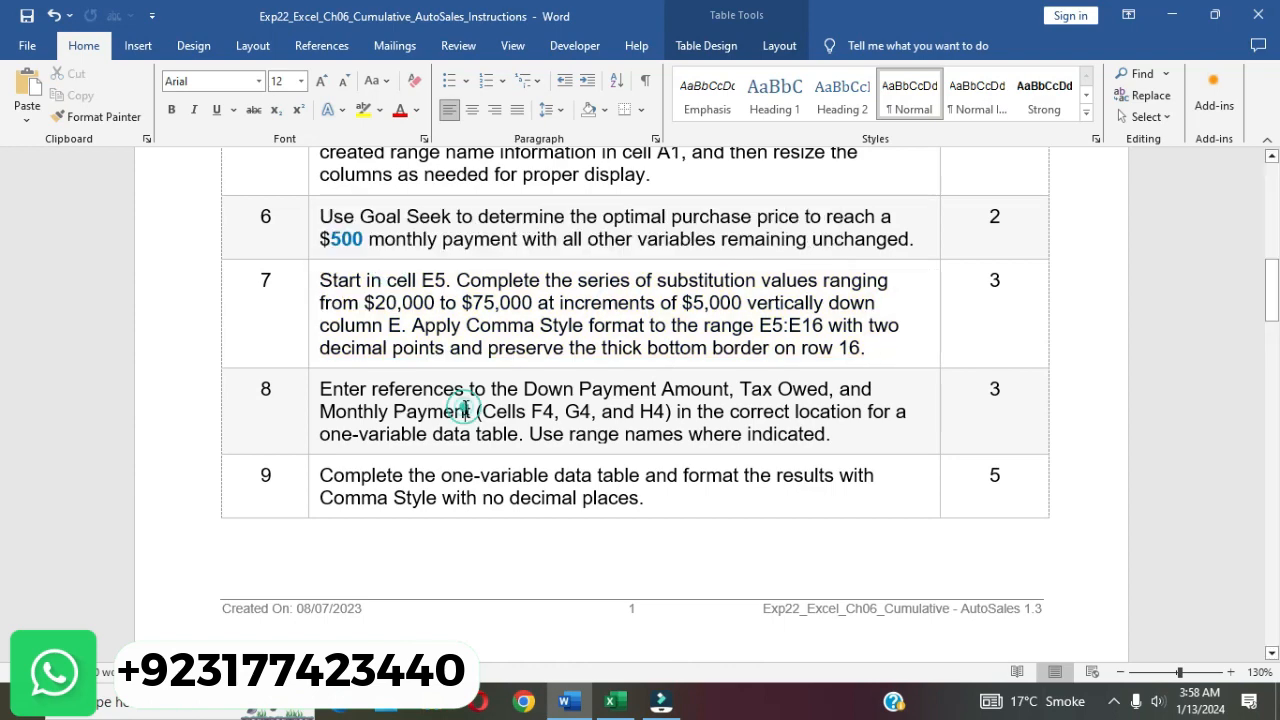
pyautogui.scroll(-3, 455, 405)
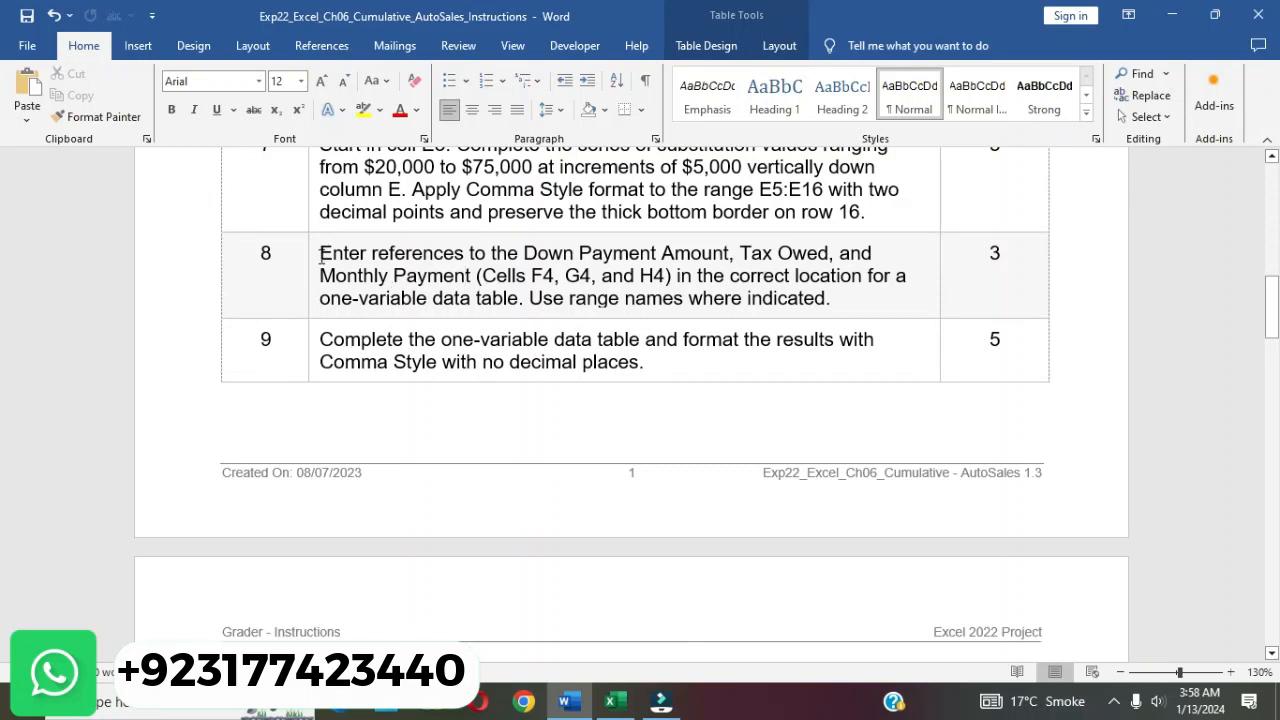
pyautogui.click(313, 258)
pyautogui.click(393, 223)
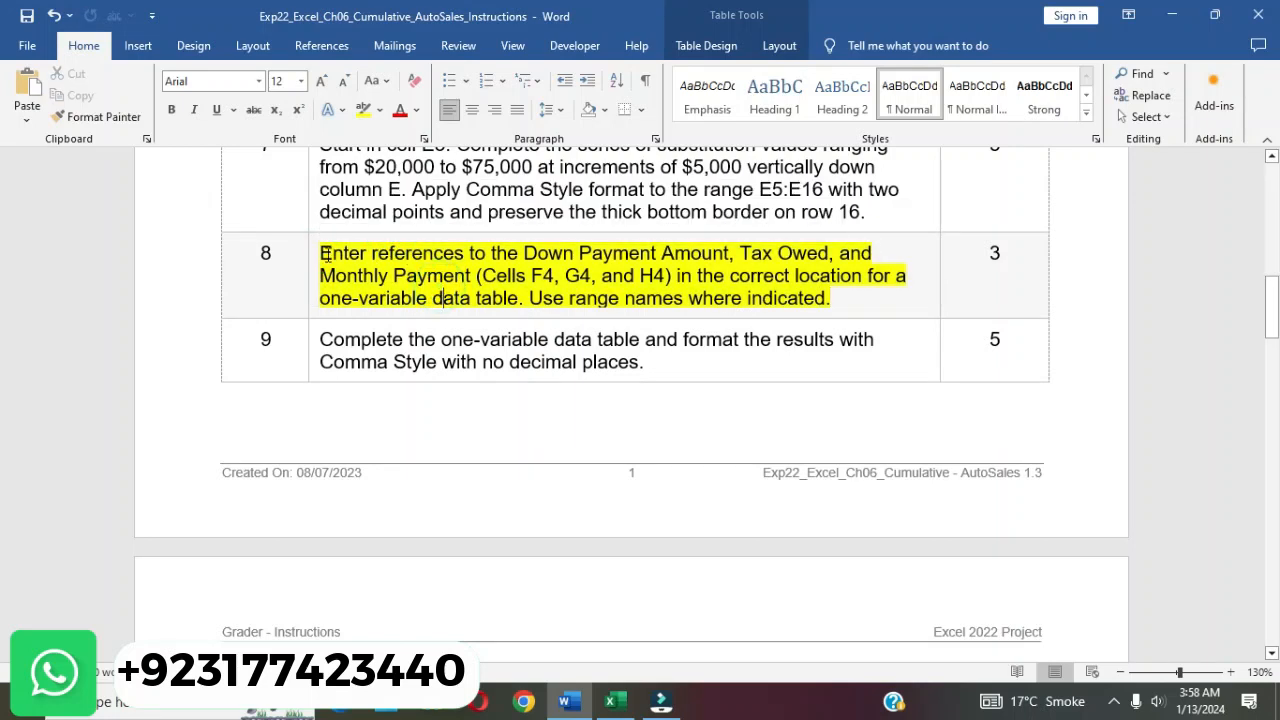
# - Select step 8's Down Payment Amount wording, switch to Excel and enter a reference to the Down Payment Amount (C12) in cell F4
pyautogui.moveTo(322, 255); pyautogui.dragTo(703, 260)
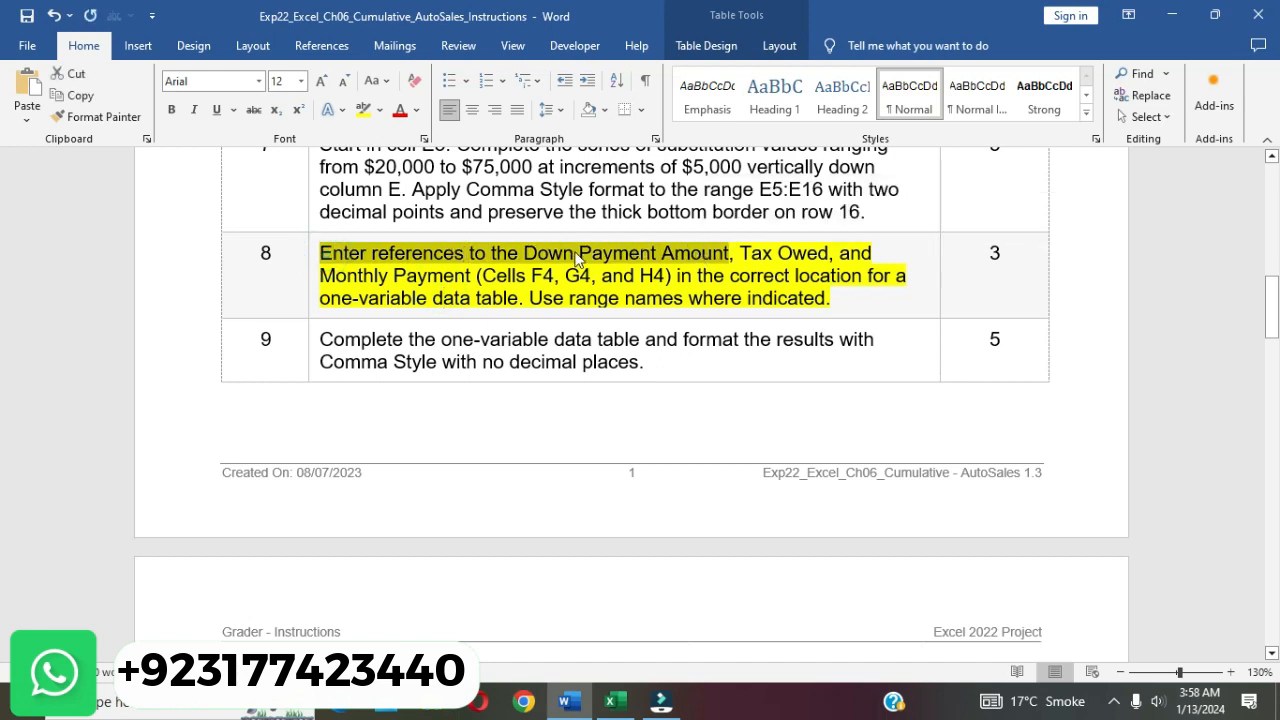
pyautogui.click(612, 700)
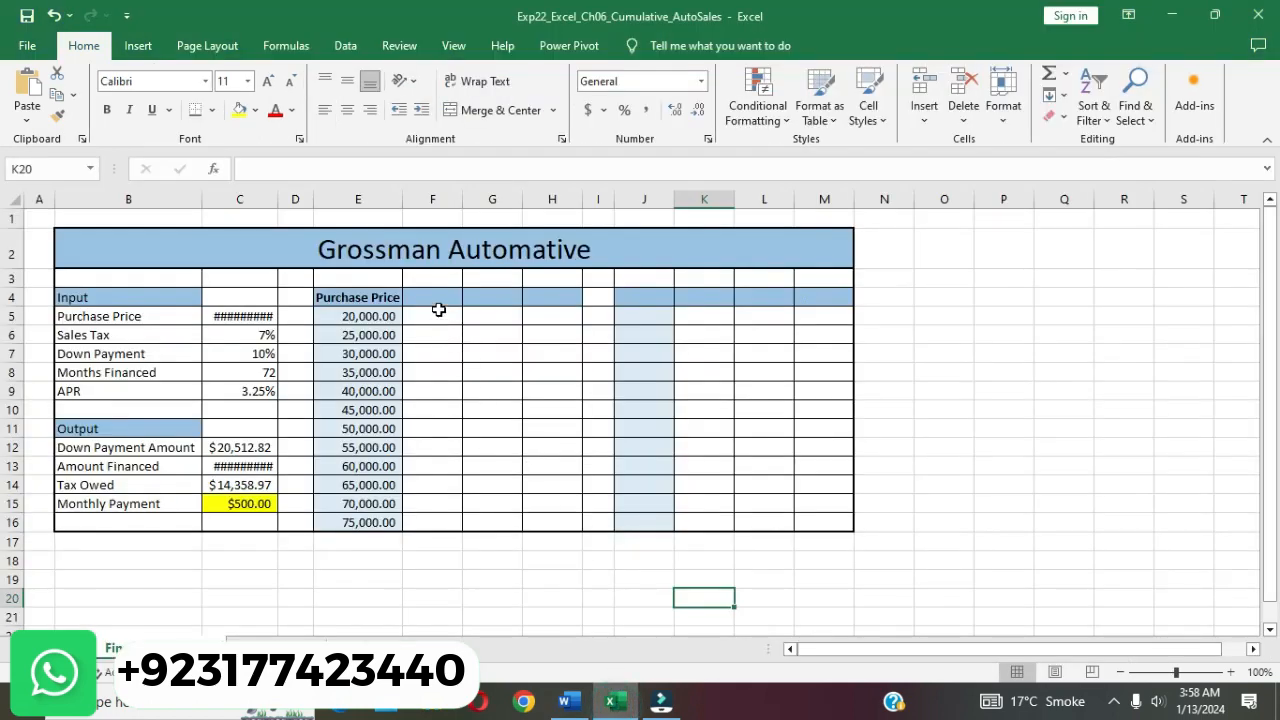
pyautogui.click(436, 300)
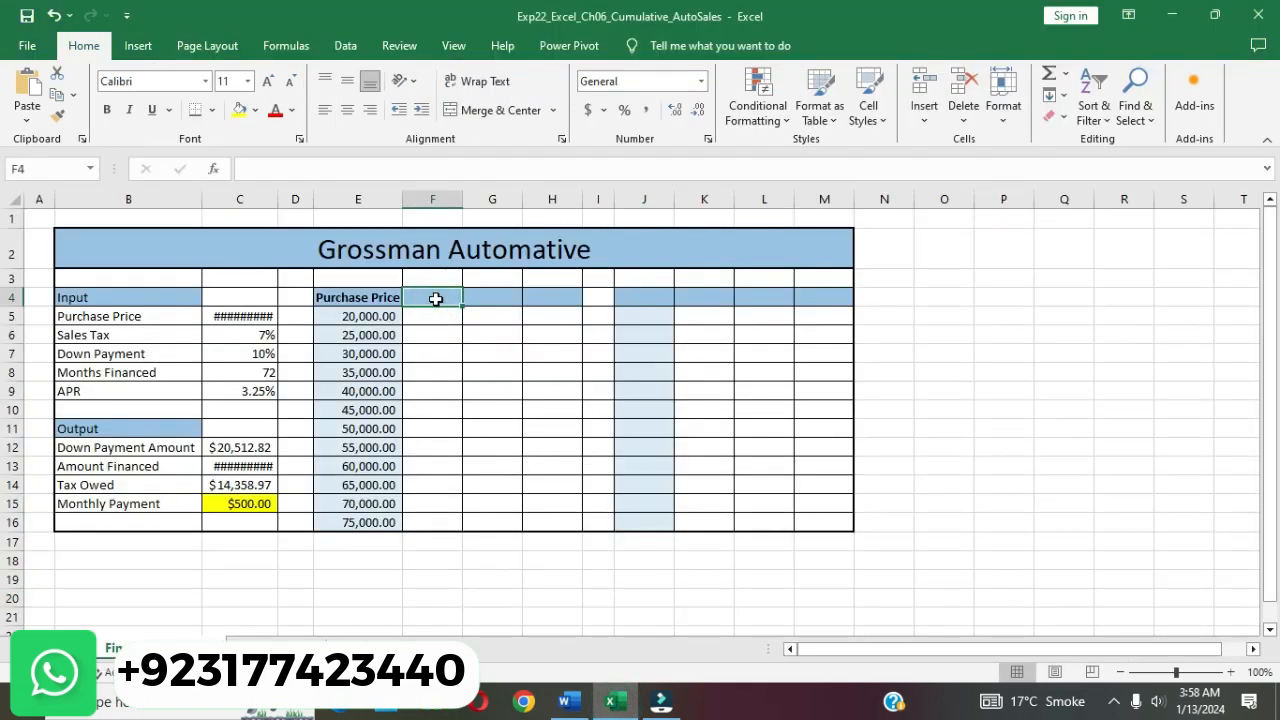
pyautogui.write('=')
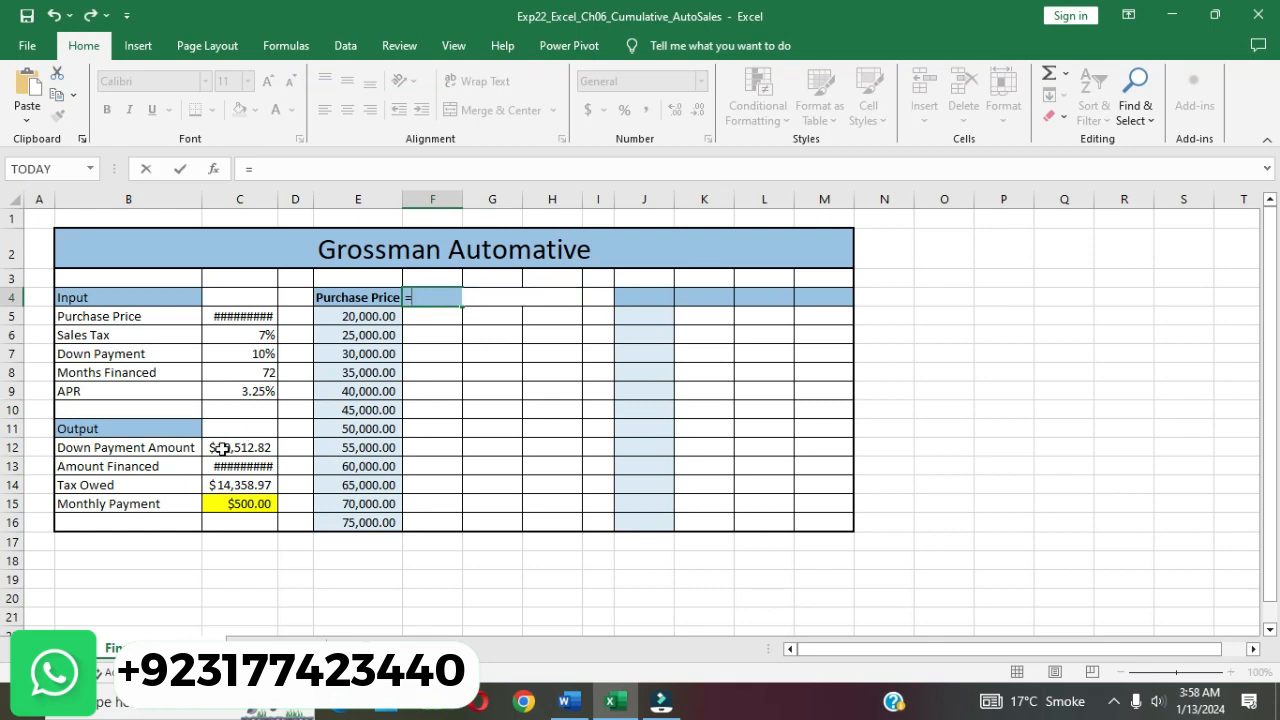
pyautogui.click(221, 448)
pyautogui.press('Return')
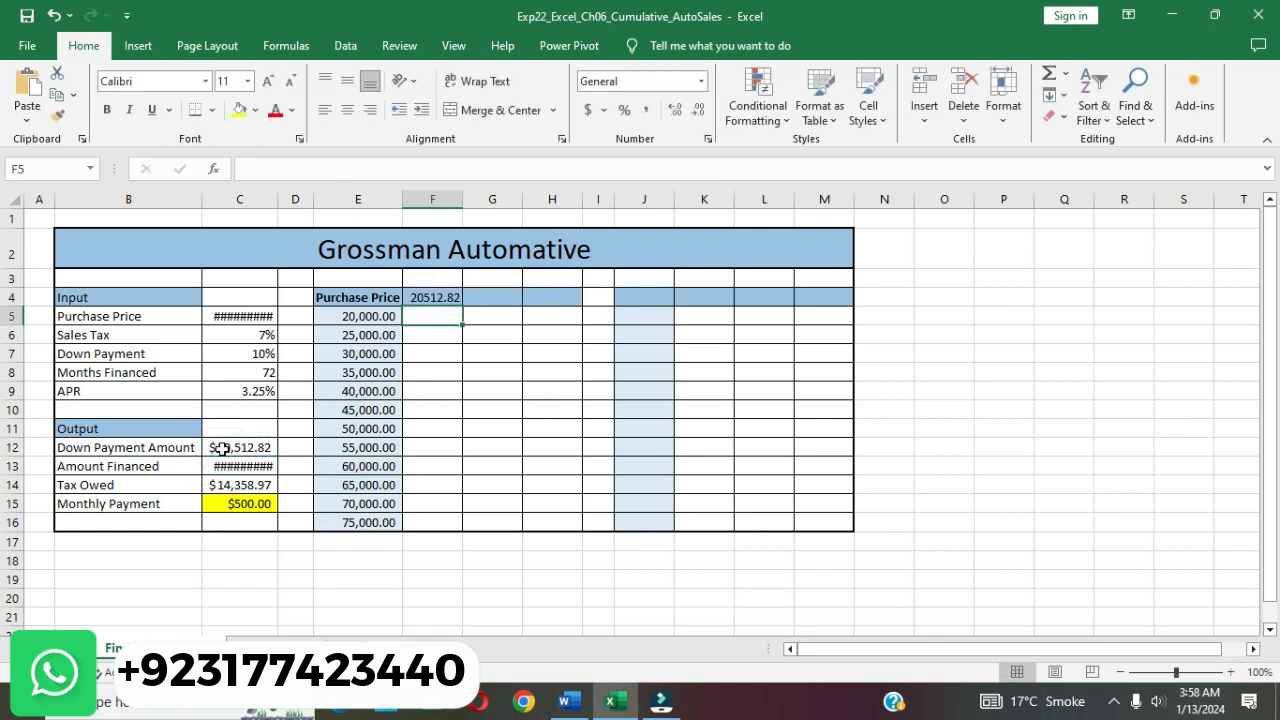
# - Select "Tax Owed" in step 8 of the Word instructions, switch back to Excel and enter a reference to Tax Owed (C14) in G4
pyautogui.click(567, 701)
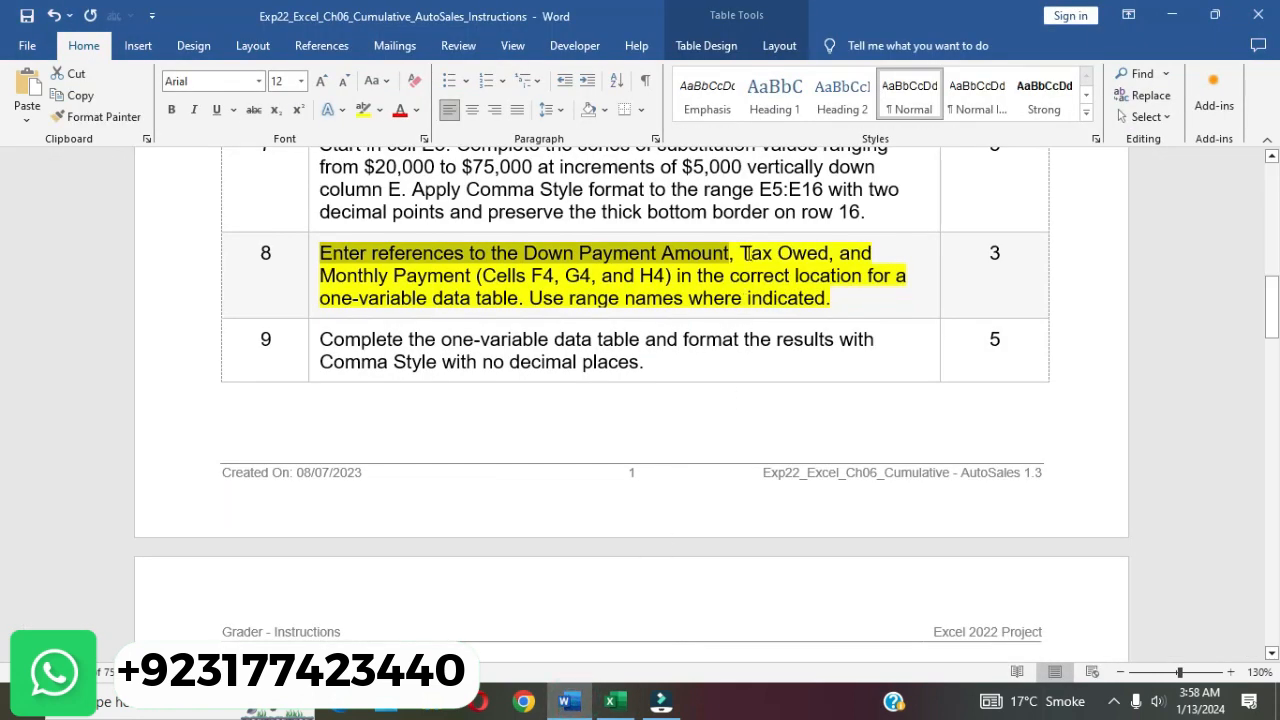
pyautogui.moveTo(752, 253); pyautogui.dragTo(828, 254)
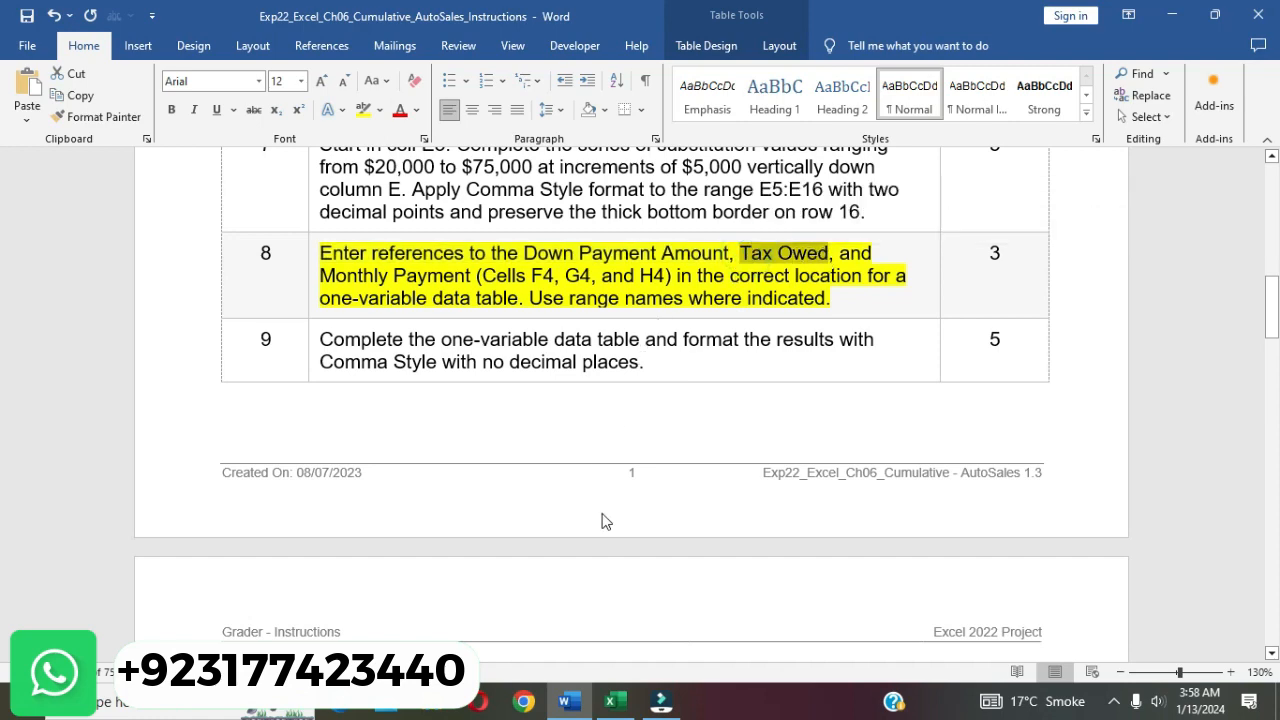
pyautogui.click(612, 702)
pyautogui.click(490, 300)
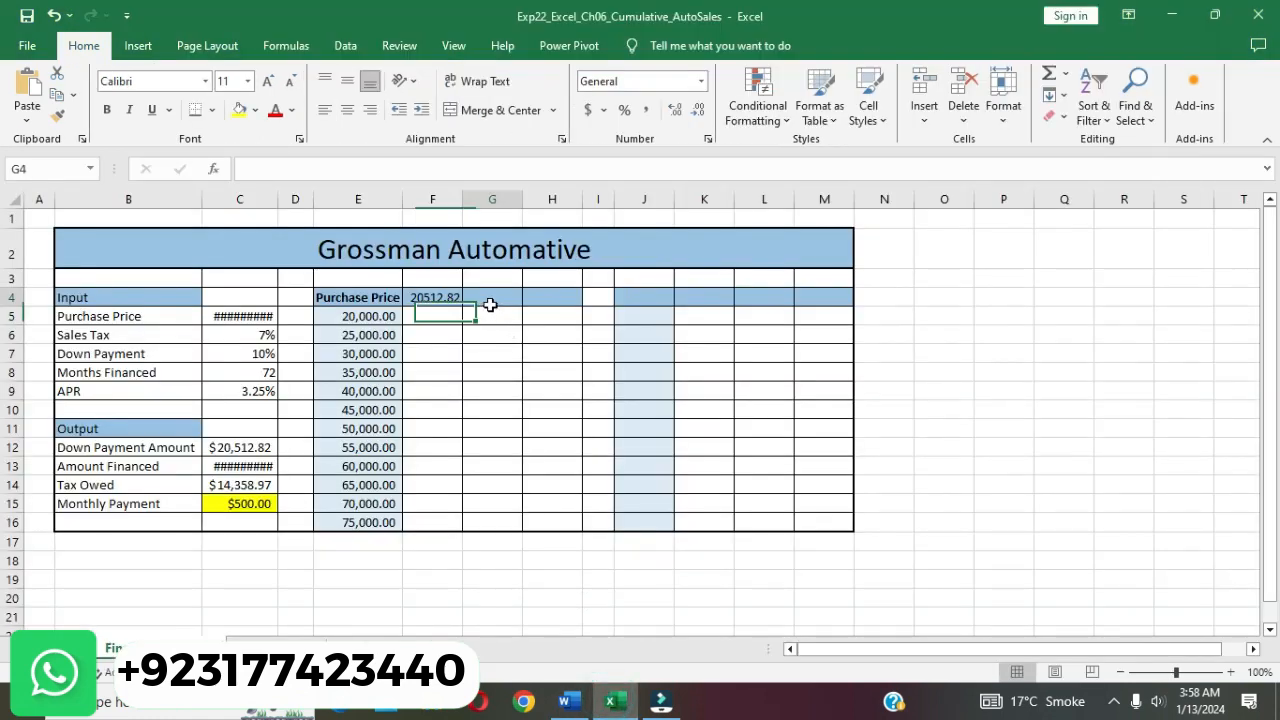
pyautogui.write('=')
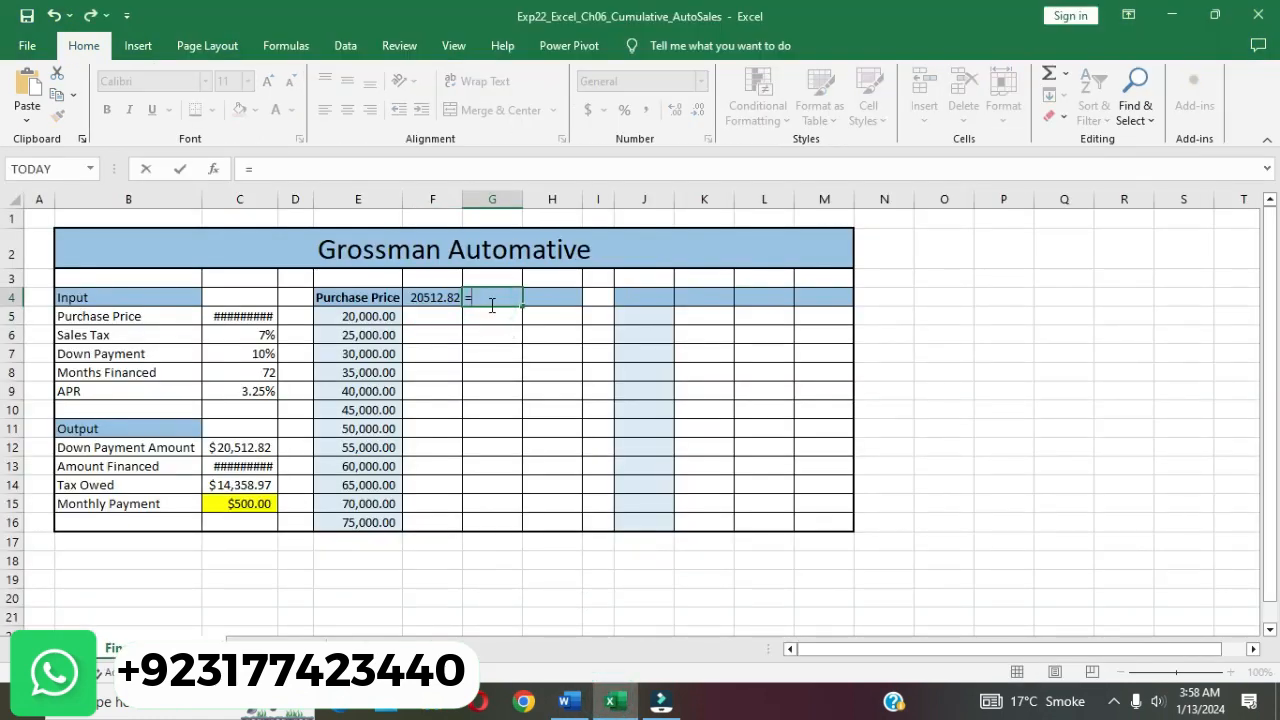
pyautogui.click(264, 487)
pyautogui.press('Return')
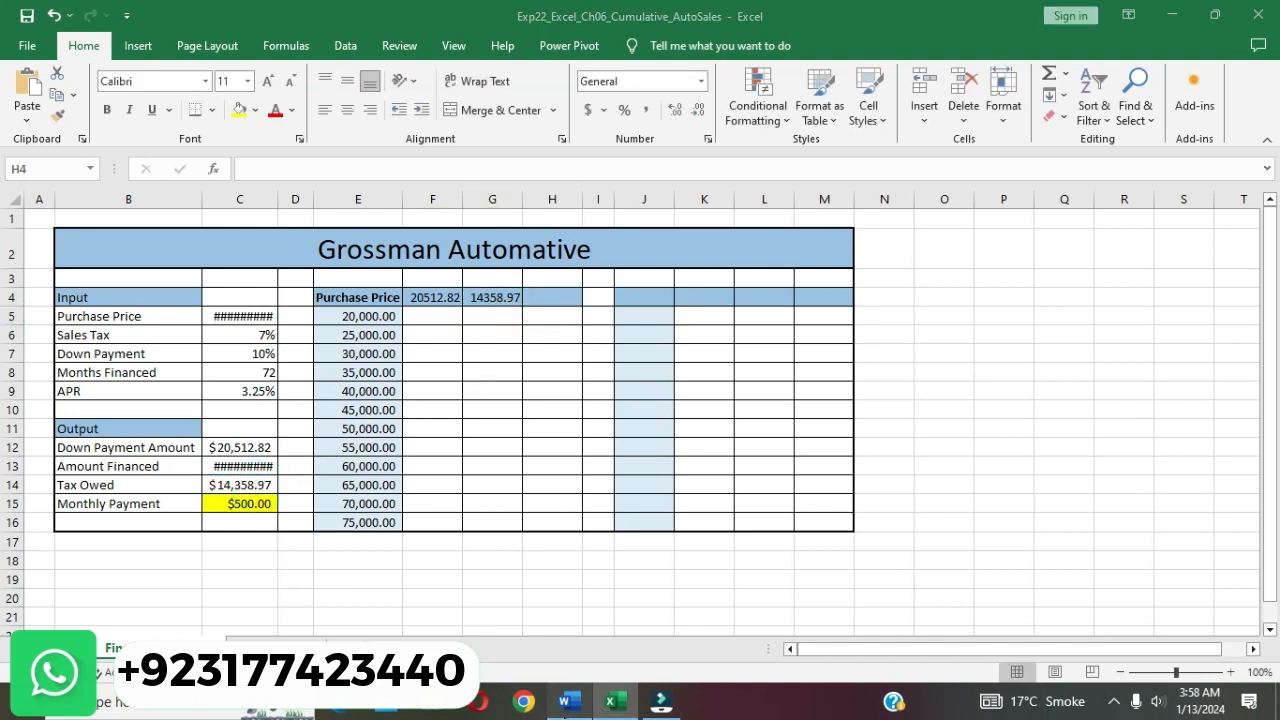
# - Select "Monthly Payment" in step 8 of the Word instructions, switch back to Excel and reference the Monthly Payment (C15) in H4
pyautogui.click(565, 702)
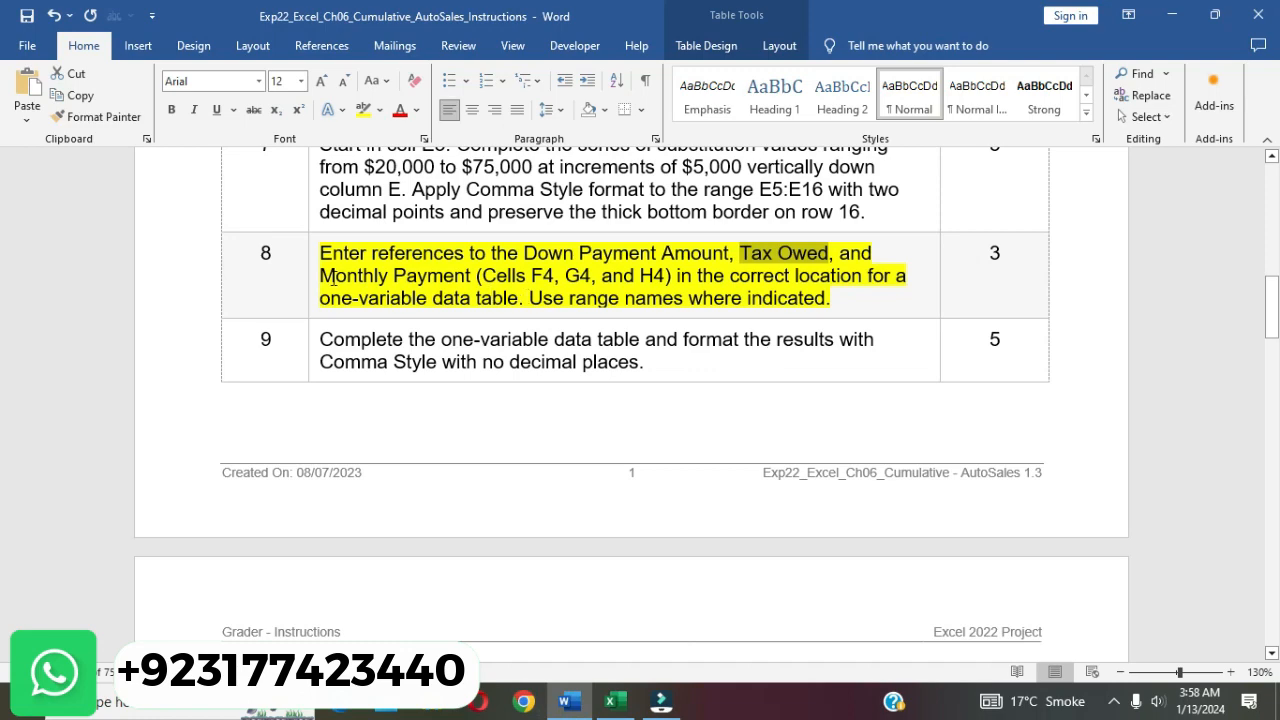
pyautogui.moveTo(321, 276); pyautogui.dragTo(472, 278)
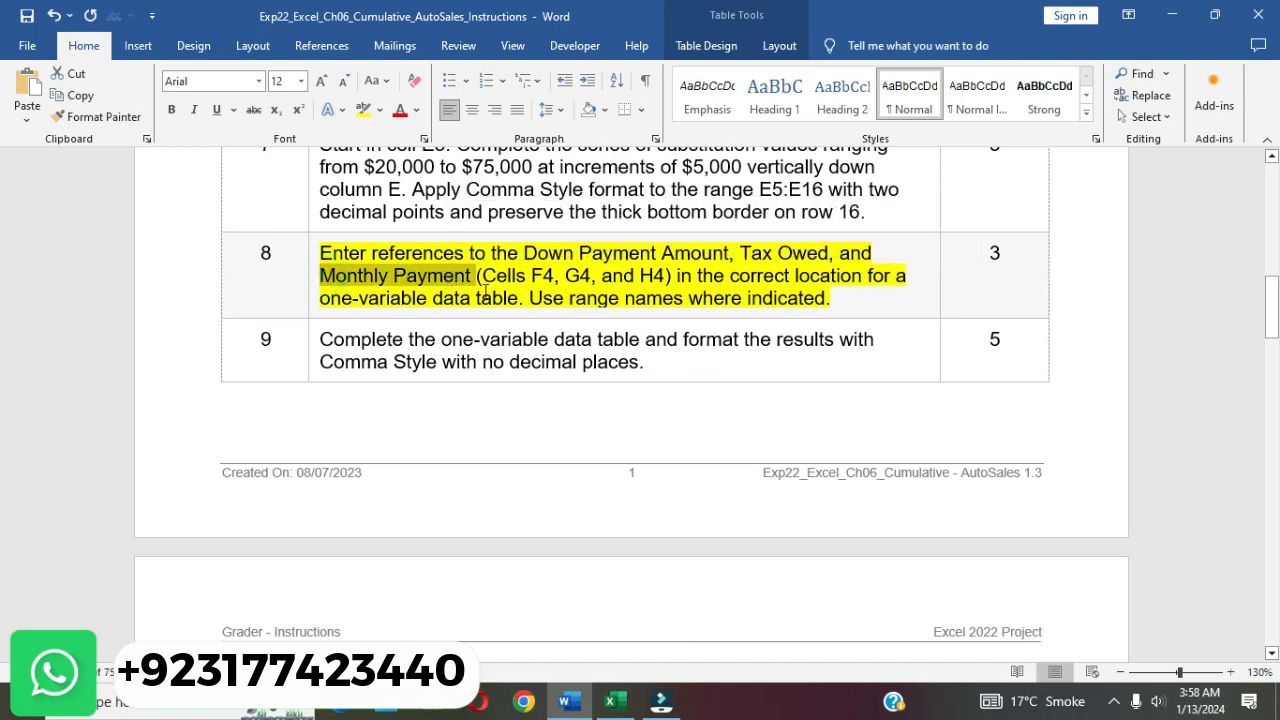
pyautogui.click(610, 702)
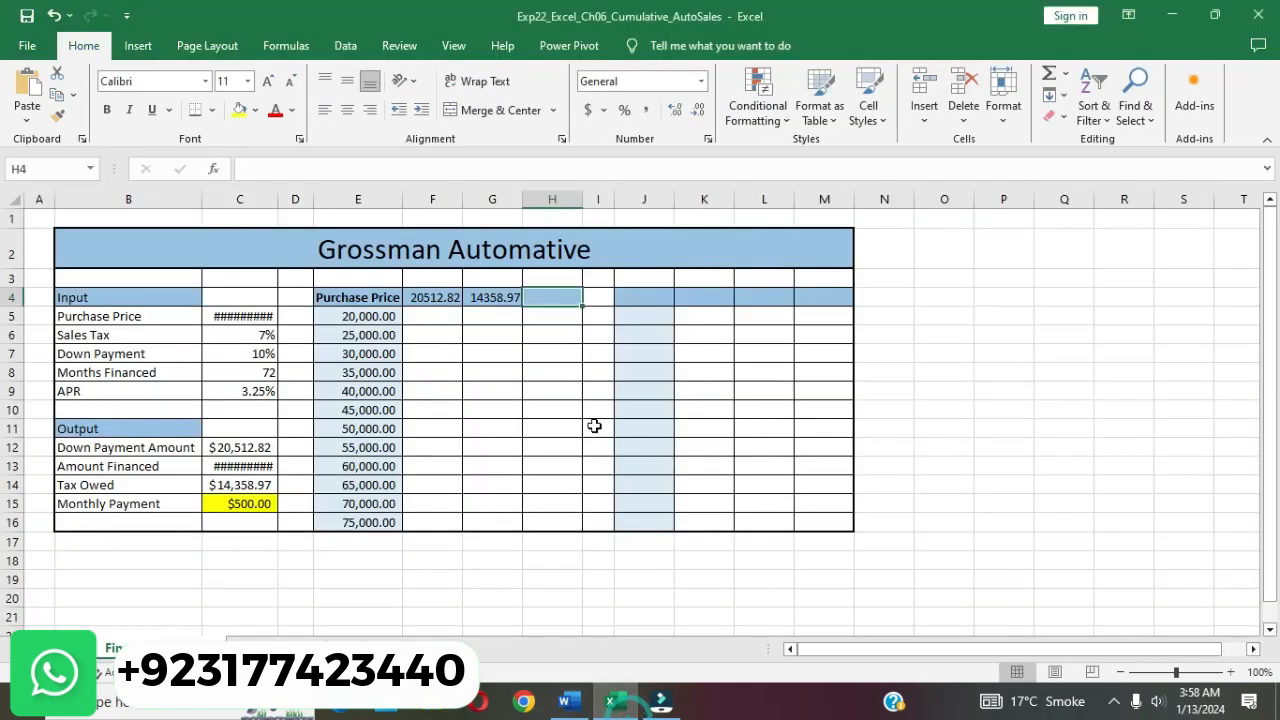
pyautogui.write('=')
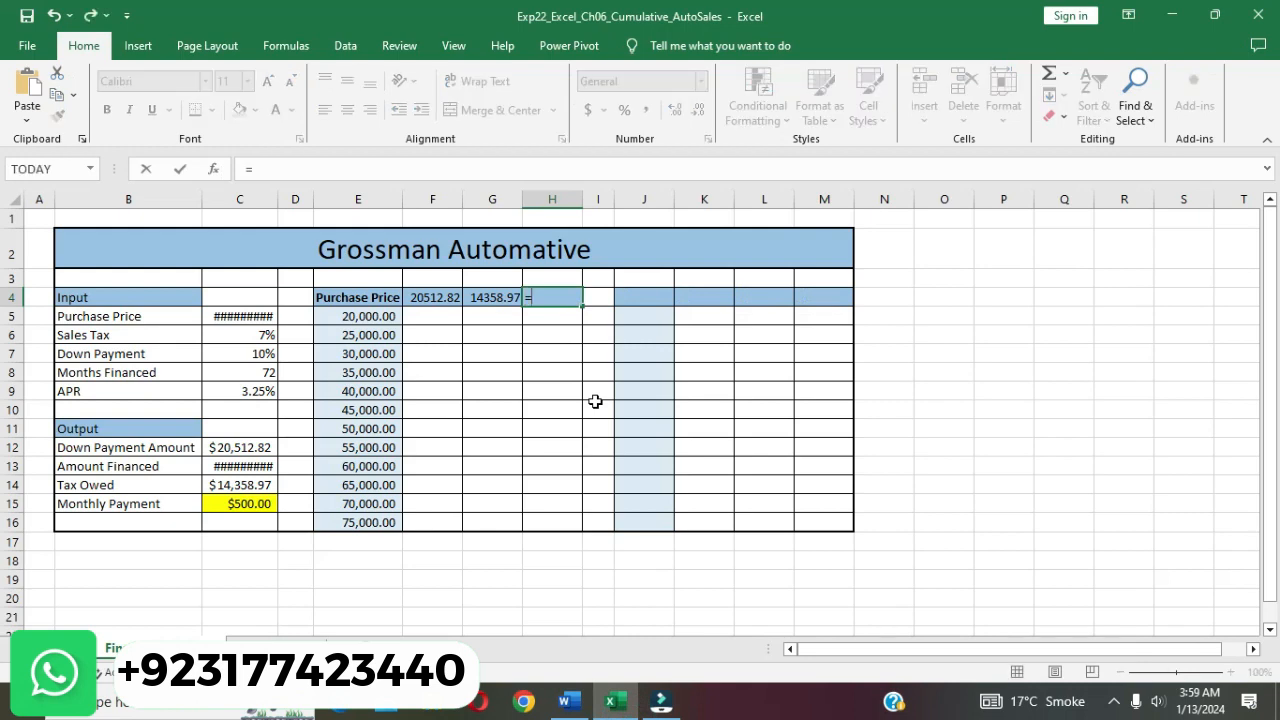
pyautogui.click(262, 505)
pyautogui.press('Return')
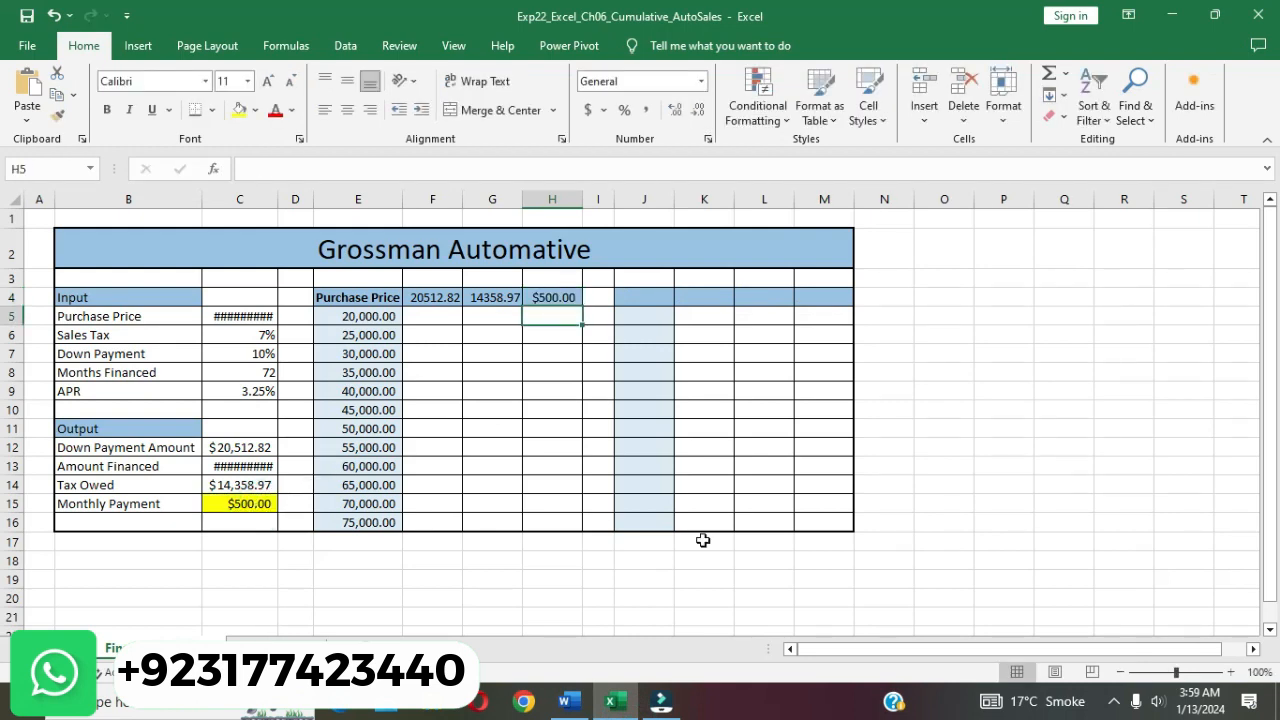
# - Switch to Word, remove the highlight from step 8's instruction and highlight step 9's instruction in yellow
pyautogui.click(566, 702)
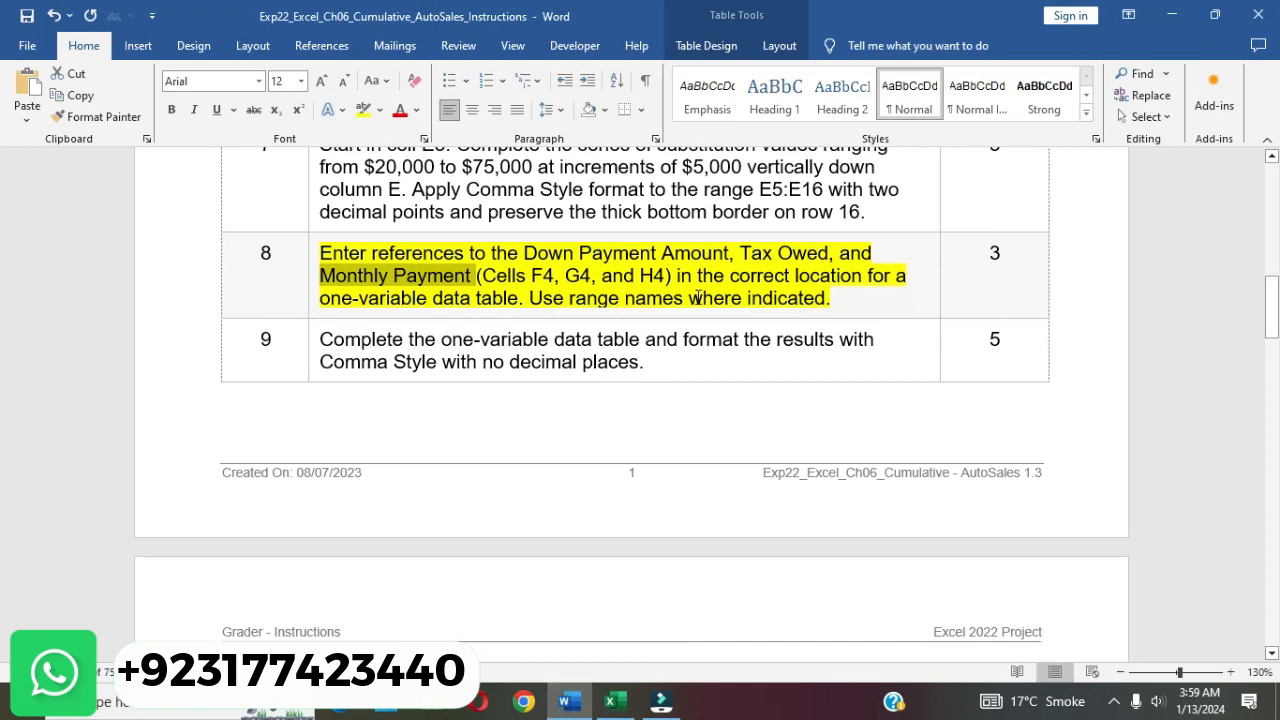
pyautogui.click(537, 283)
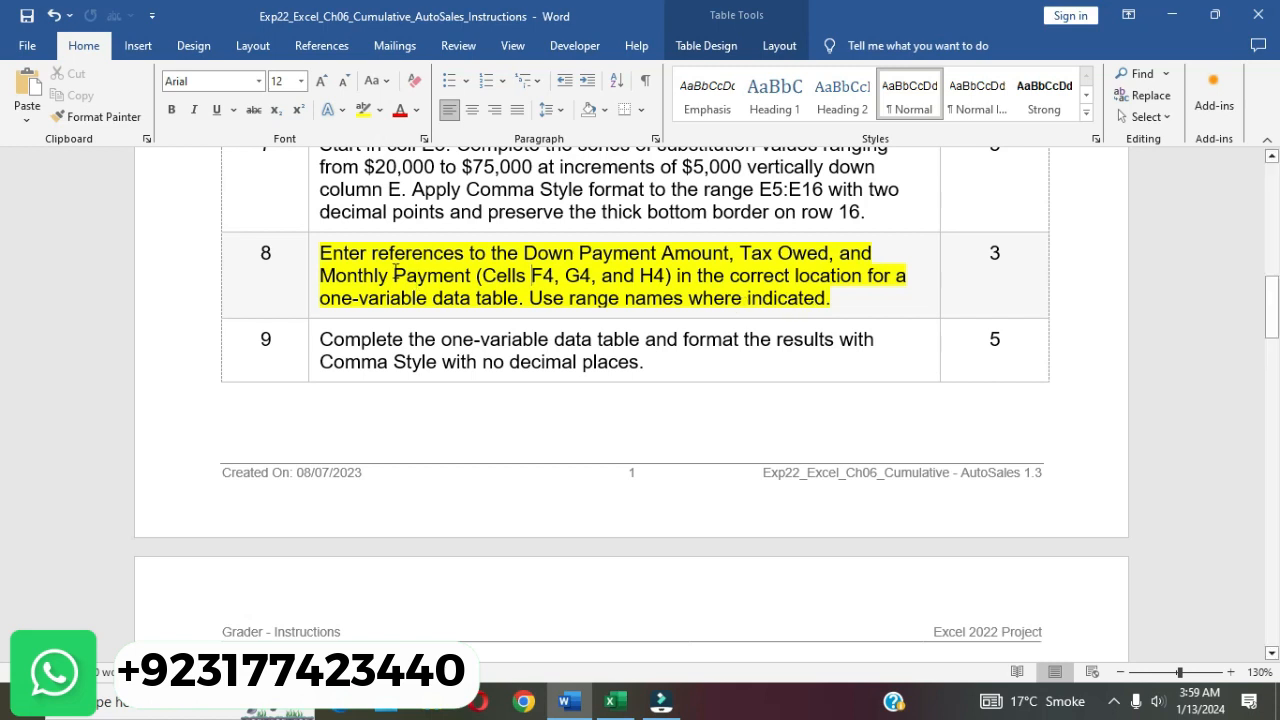
pyautogui.click(310, 258)
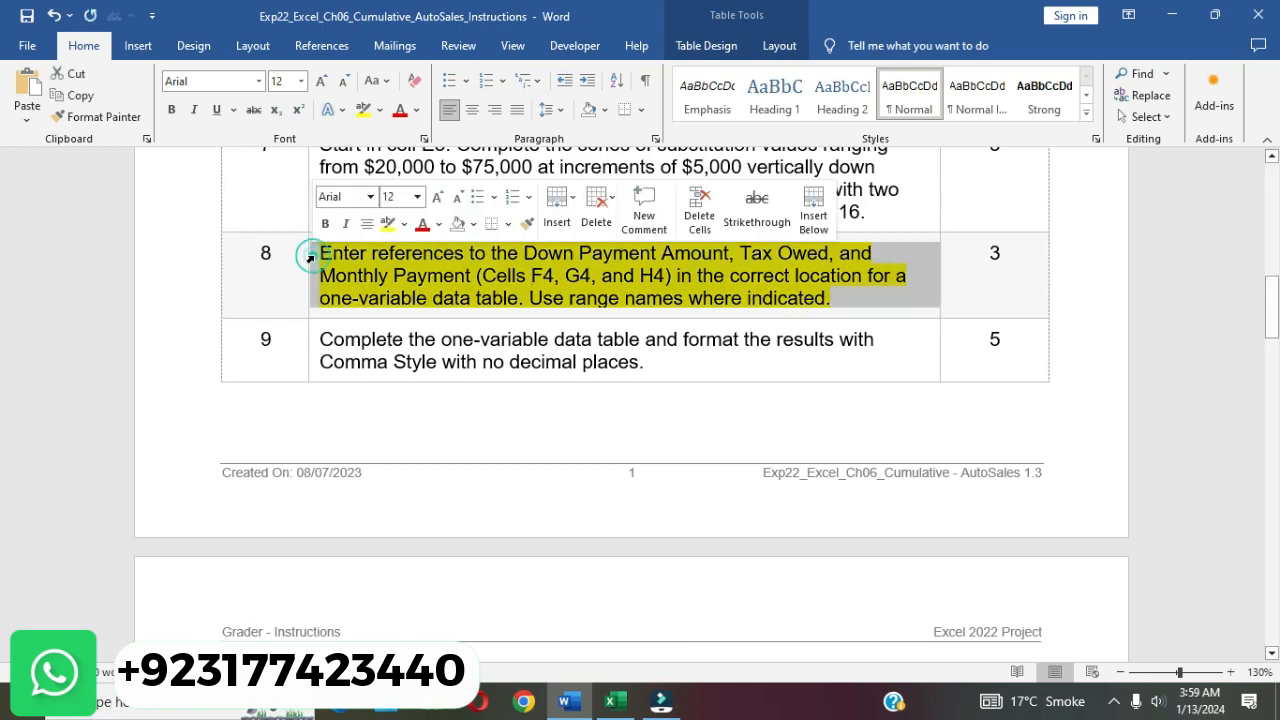
pyautogui.click(386, 226)
pyautogui.click(451, 332)
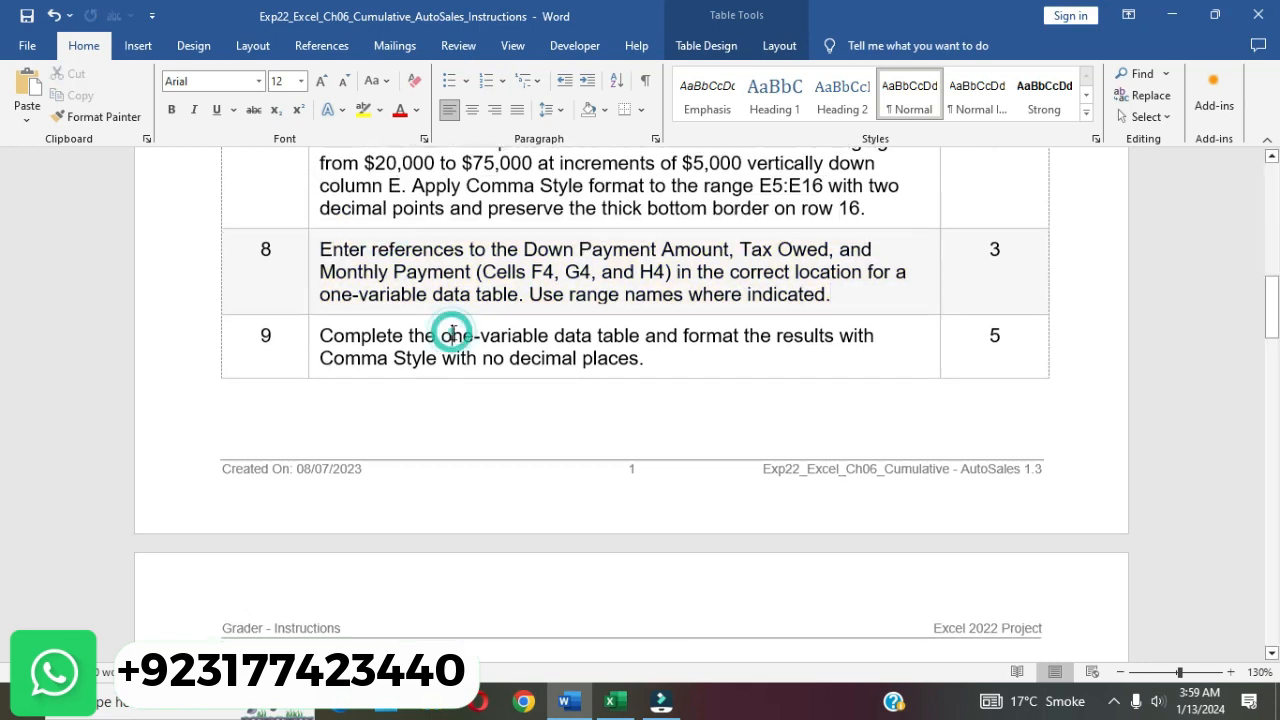
pyautogui.scroll(-1, 451, 332)
pyautogui.click(314, 266)
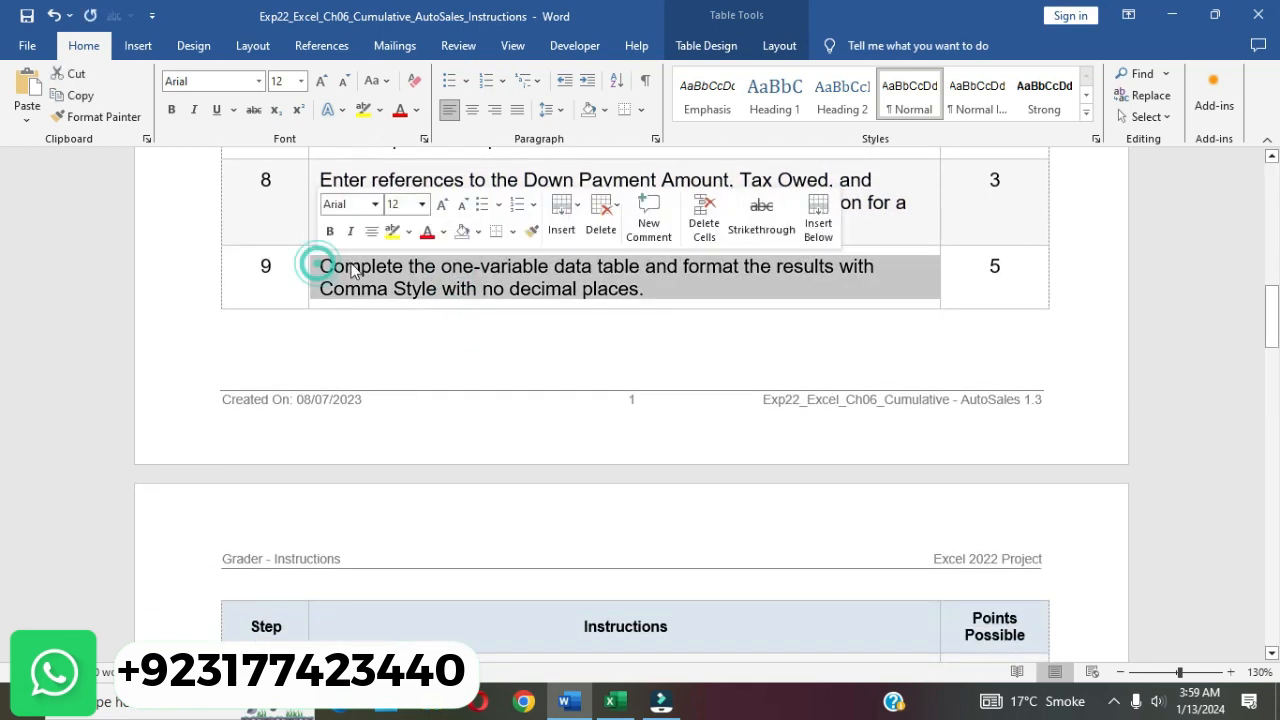
pyautogui.click(393, 232)
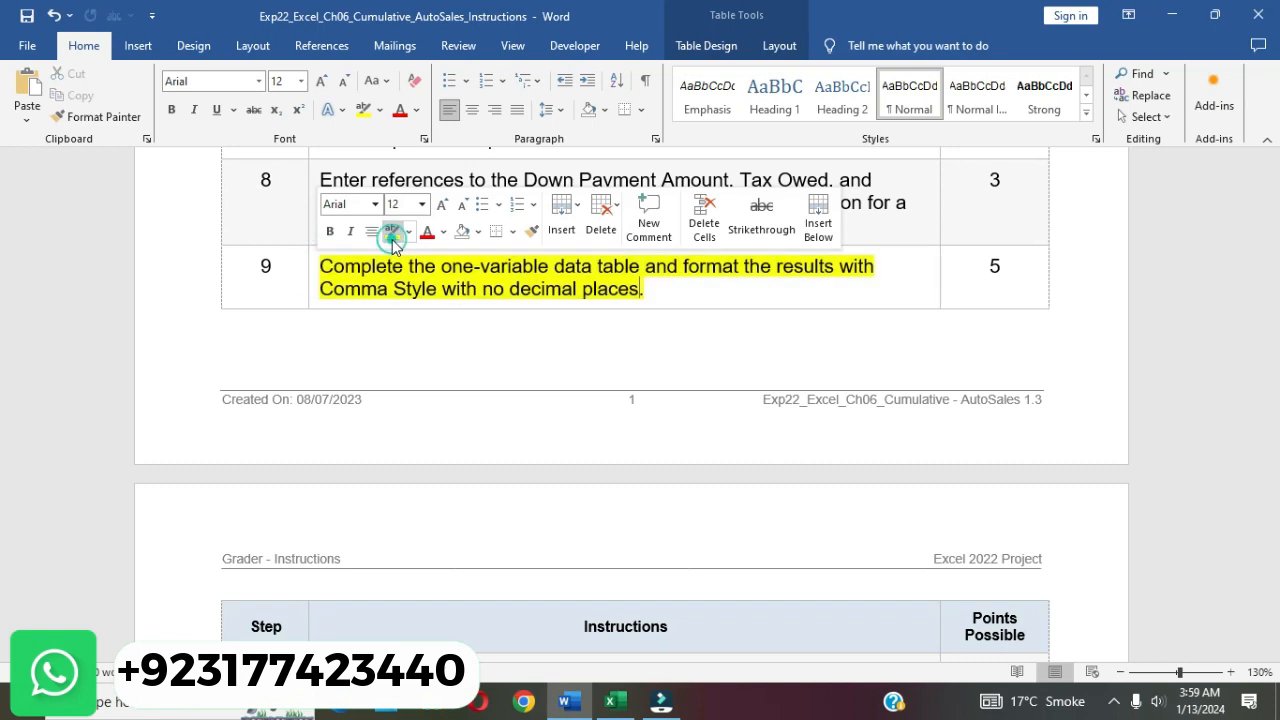
pyautogui.click(432, 264)
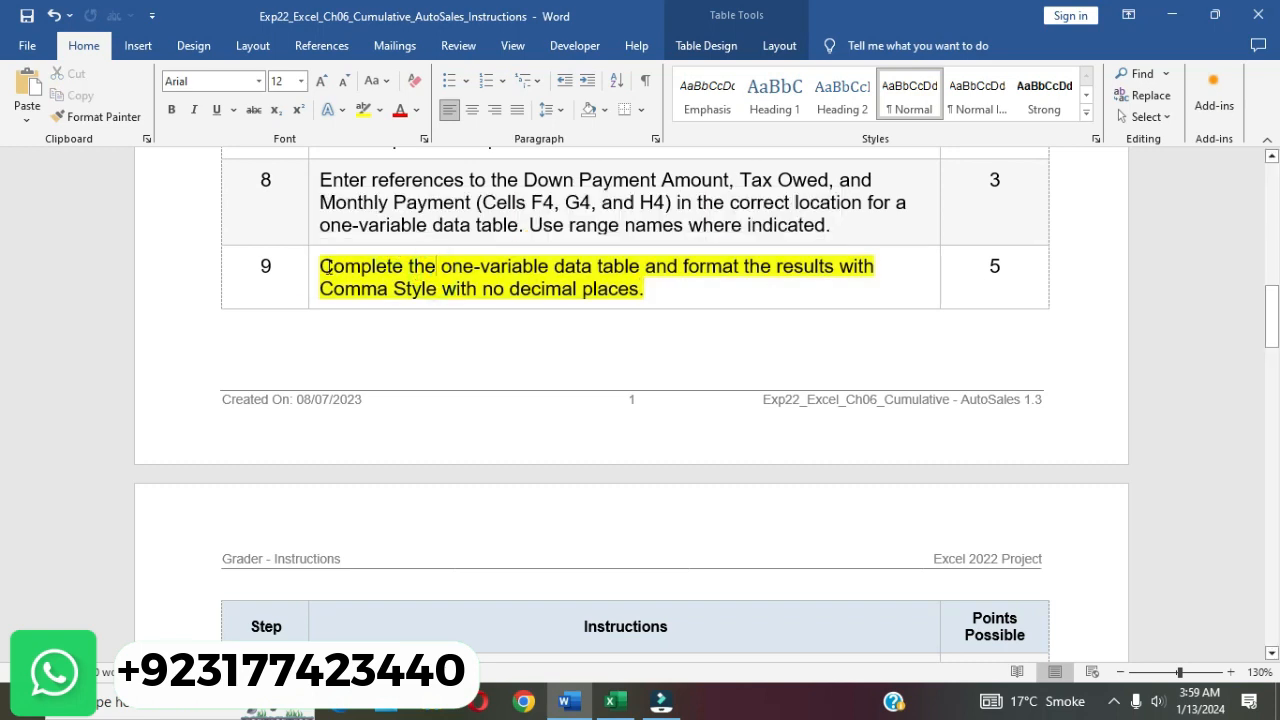
# - Select step 9's data table wording, switch to Excel and create a one-variable data table on E4:H16 with C5 as column input cell
pyautogui.moveTo(325, 266); pyautogui.dragTo(624, 261)
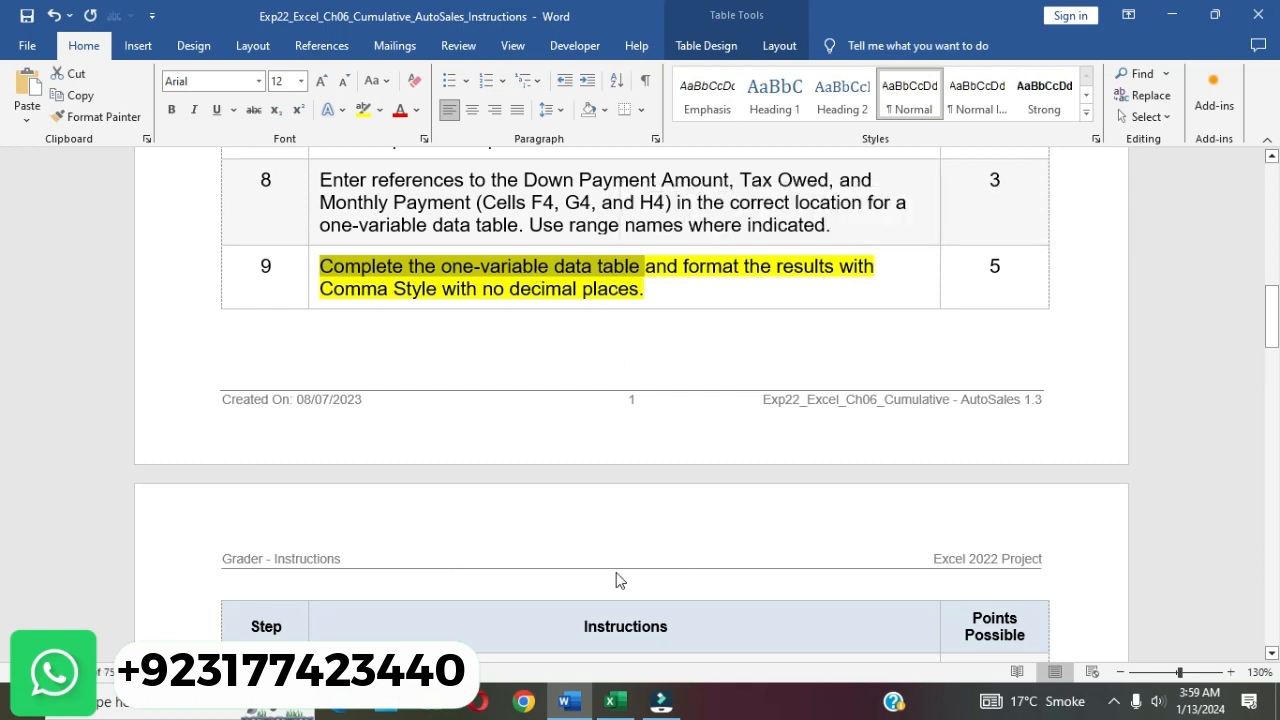
pyautogui.click(610, 701)
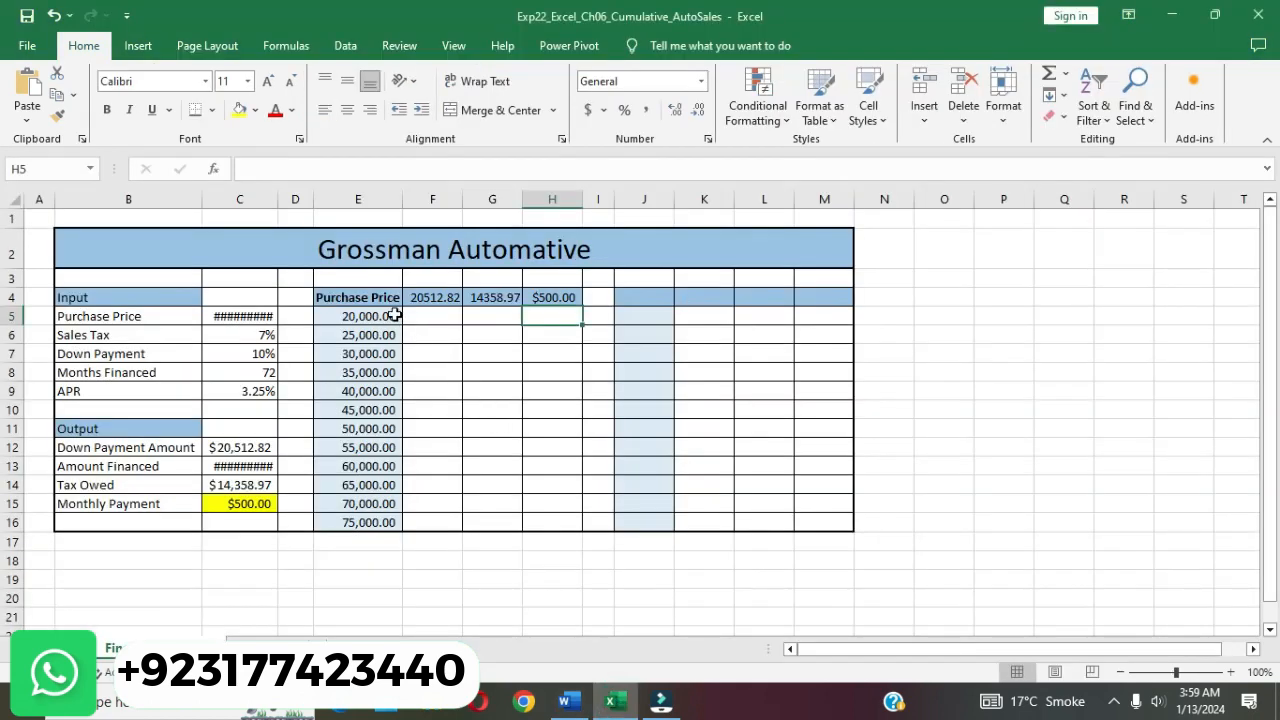
pyautogui.moveTo(371, 297); pyautogui.dragTo(531, 518)
pyautogui.click(345, 45)
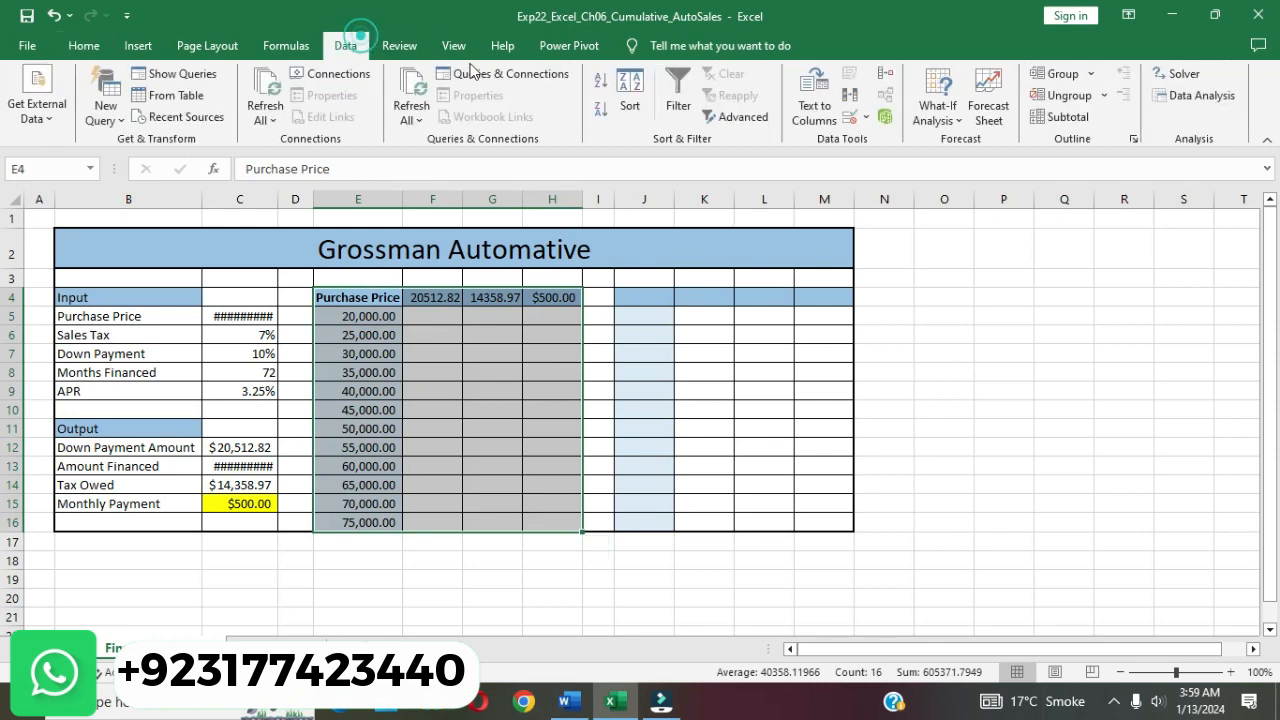
pyautogui.click(940, 112)
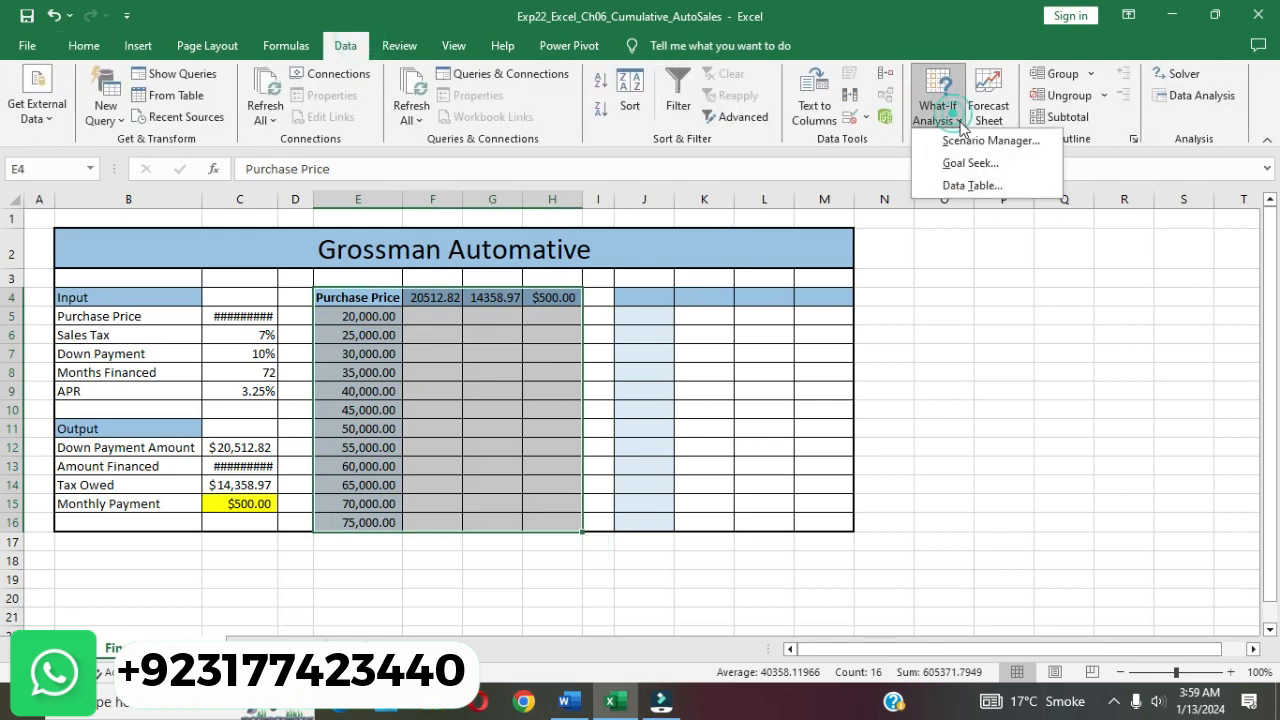
pyautogui.click(972, 185)
pyautogui.click(779, 326)
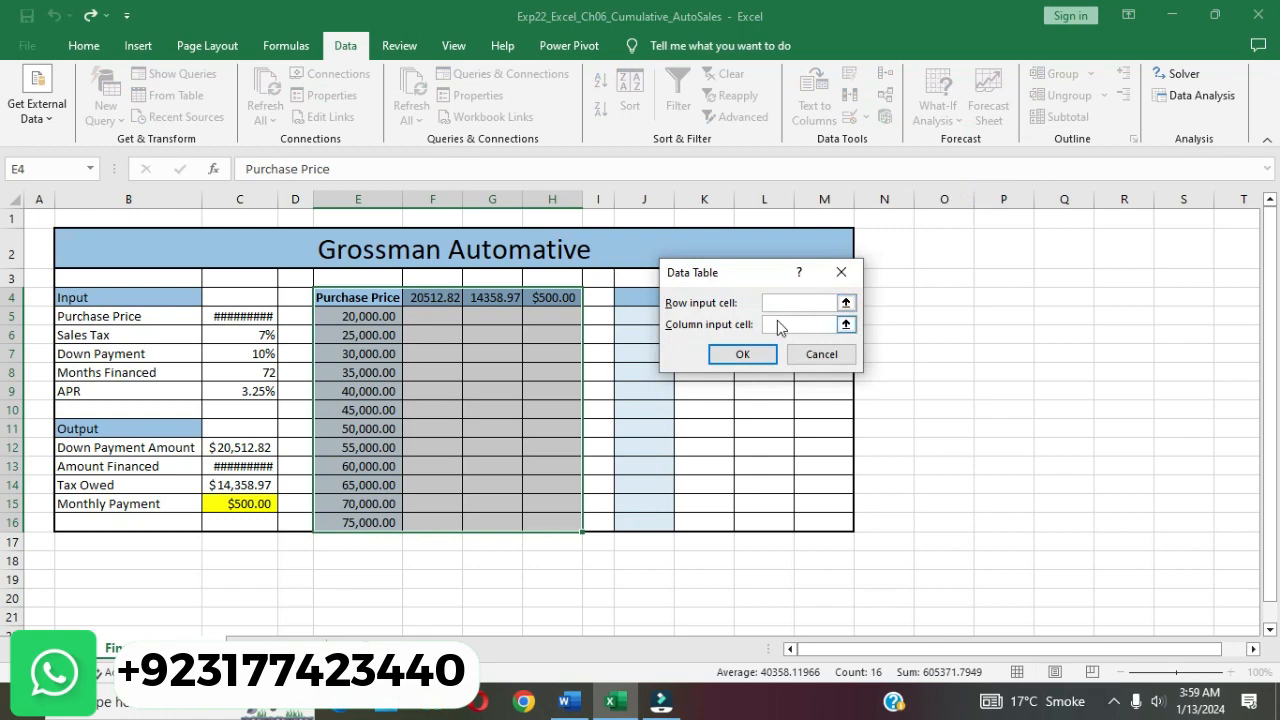
pyautogui.click(779, 326)
pyautogui.click(249, 317)
pyautogui.click(729, 354)
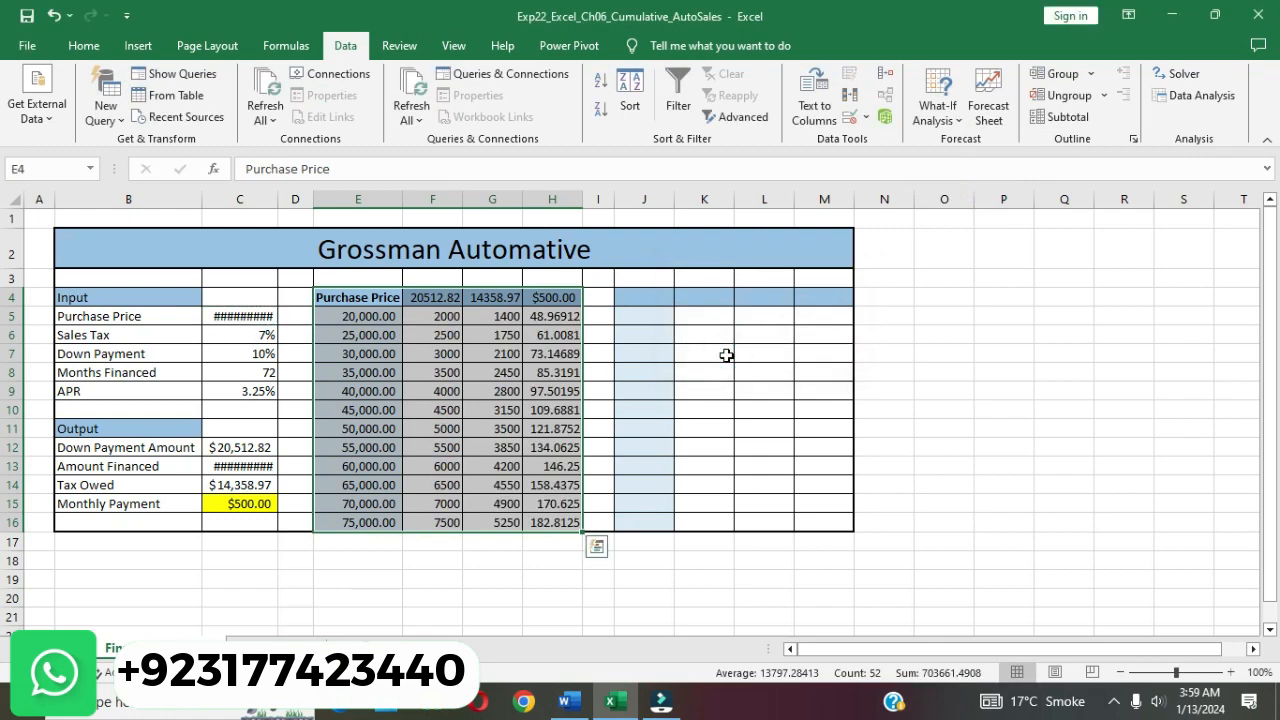
pyautogui.click(1016, 399)
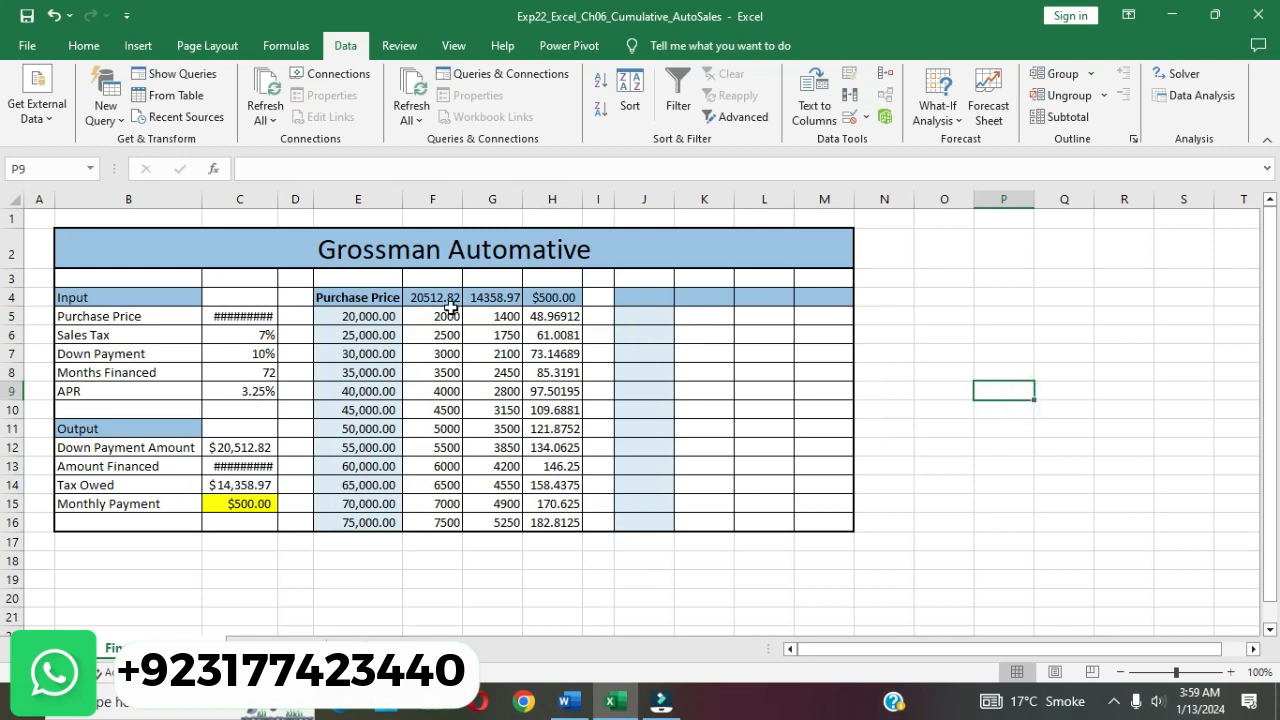
# - Check the data table results, then switch to Word and select step 9's wording about formatting the results
pyautogui.click(451, 307)
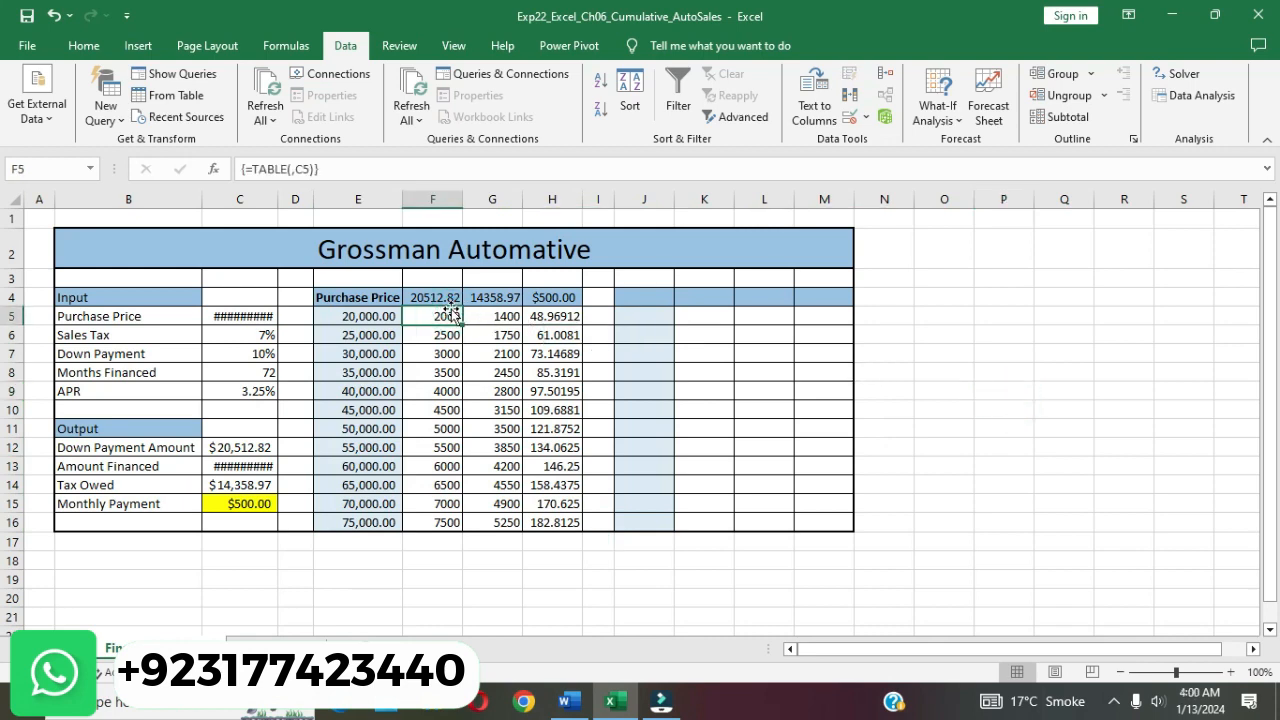
pyautogui.click(952, 384)
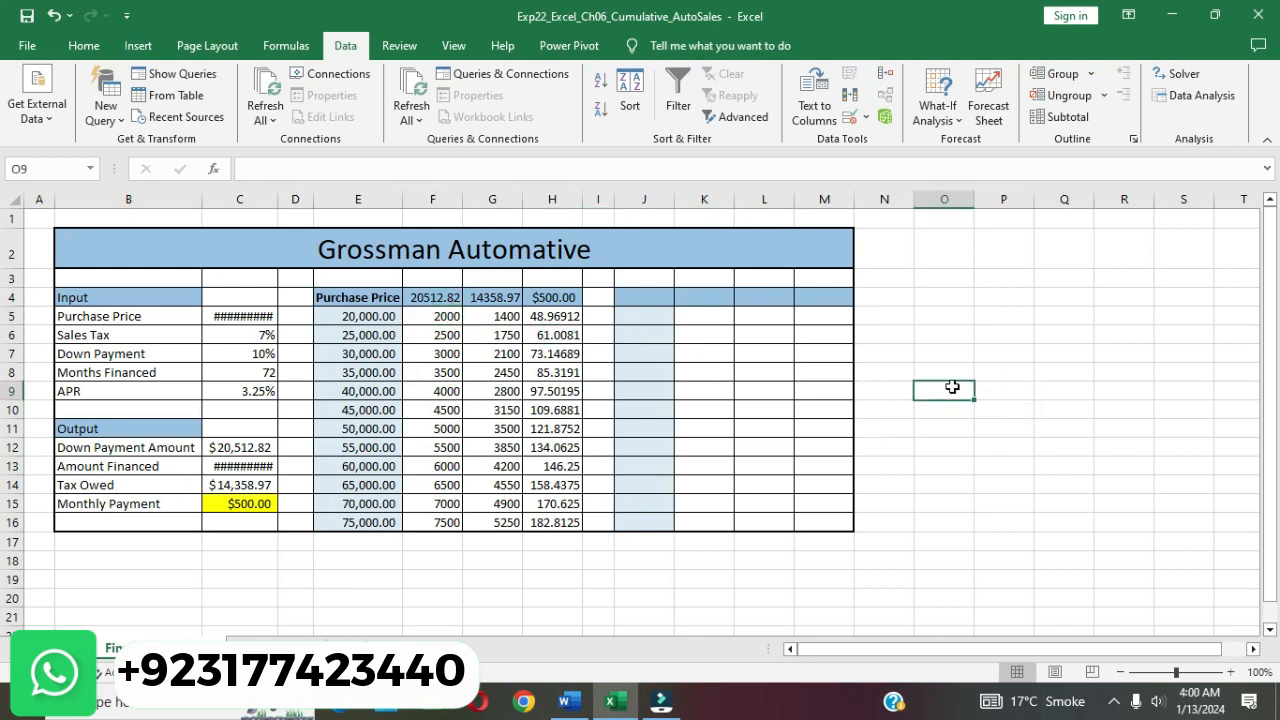
pyautogui.click(568, 702)
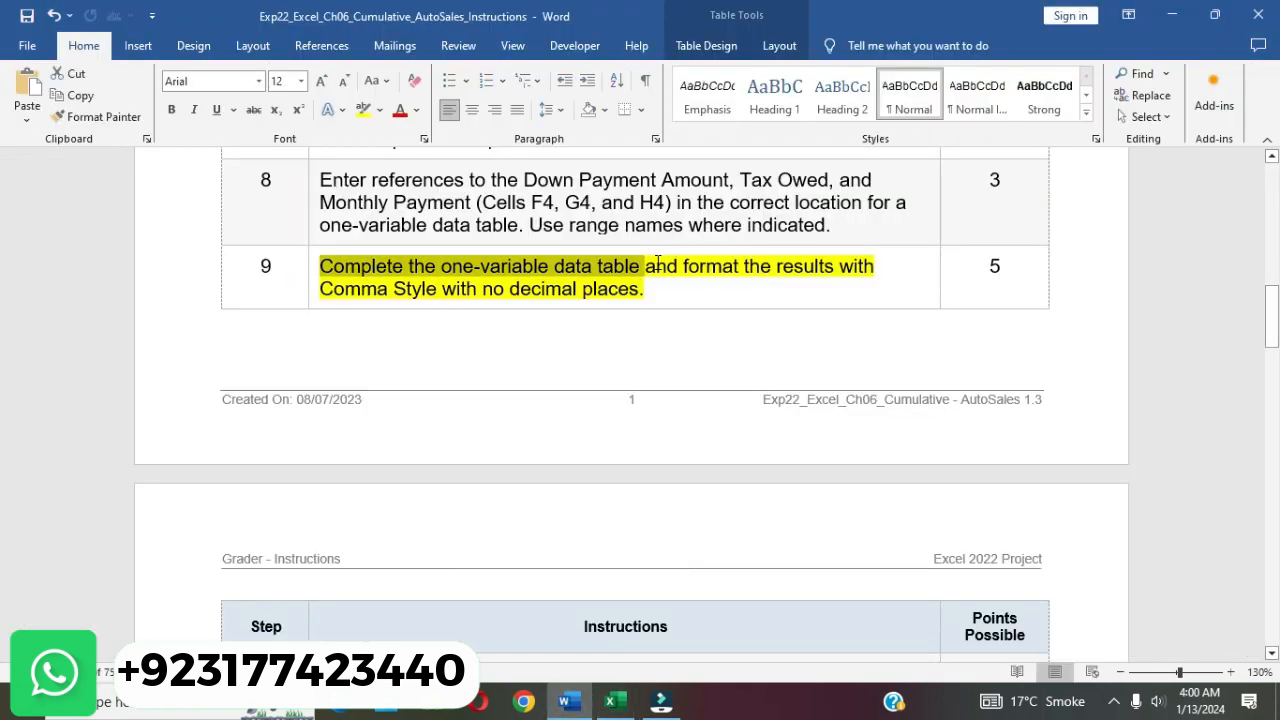
pyautogui.moveTo(657, 262); pyautogui.dragTo(694, 300)
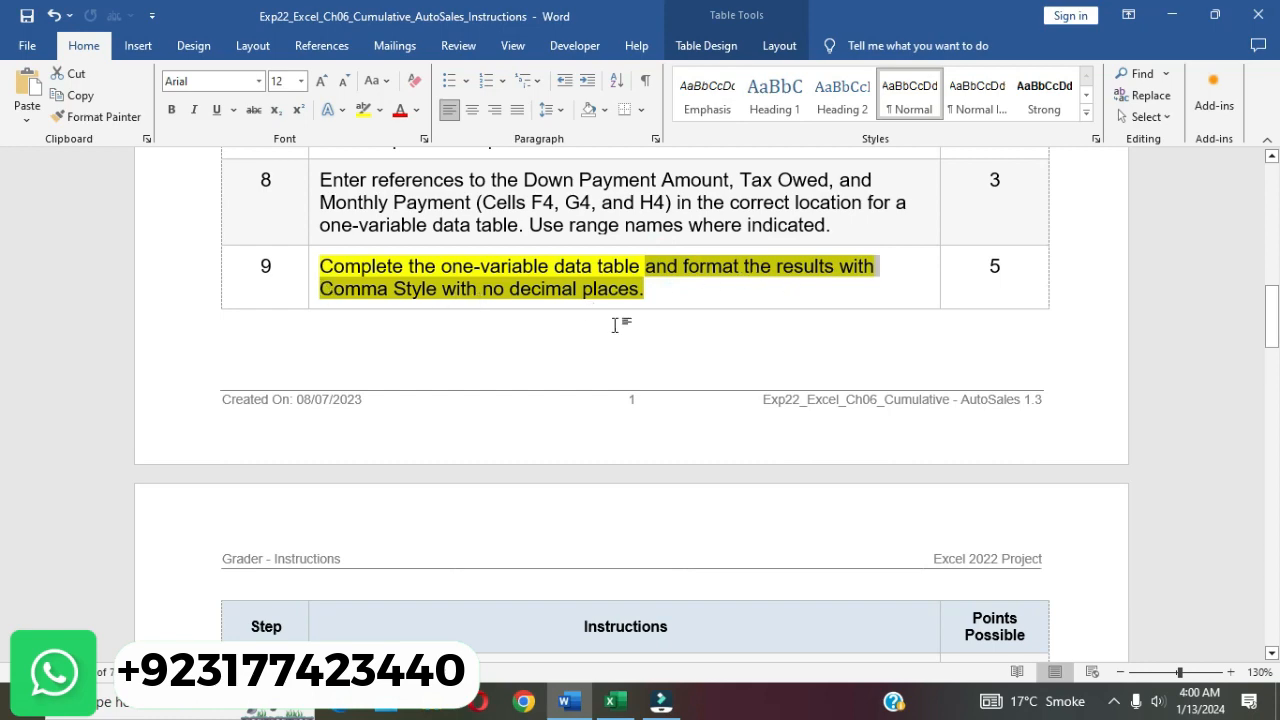
# - Switch to Excel and format the data table results in F5:H16 with Comma Style and no decimal places
pyautogui.click(611, 702)
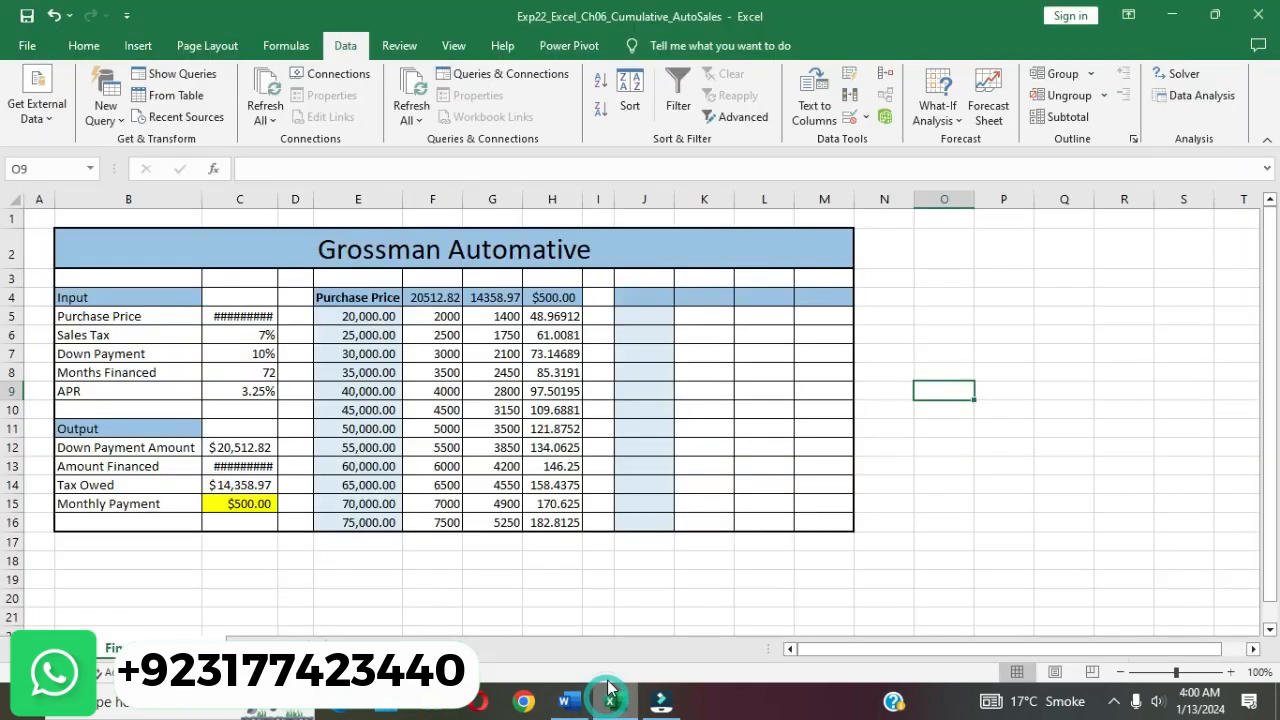
pyautogui.click(440, 318)
pyautogui.moveTo(440, 318); pyautogui.dragTo(552, 522)
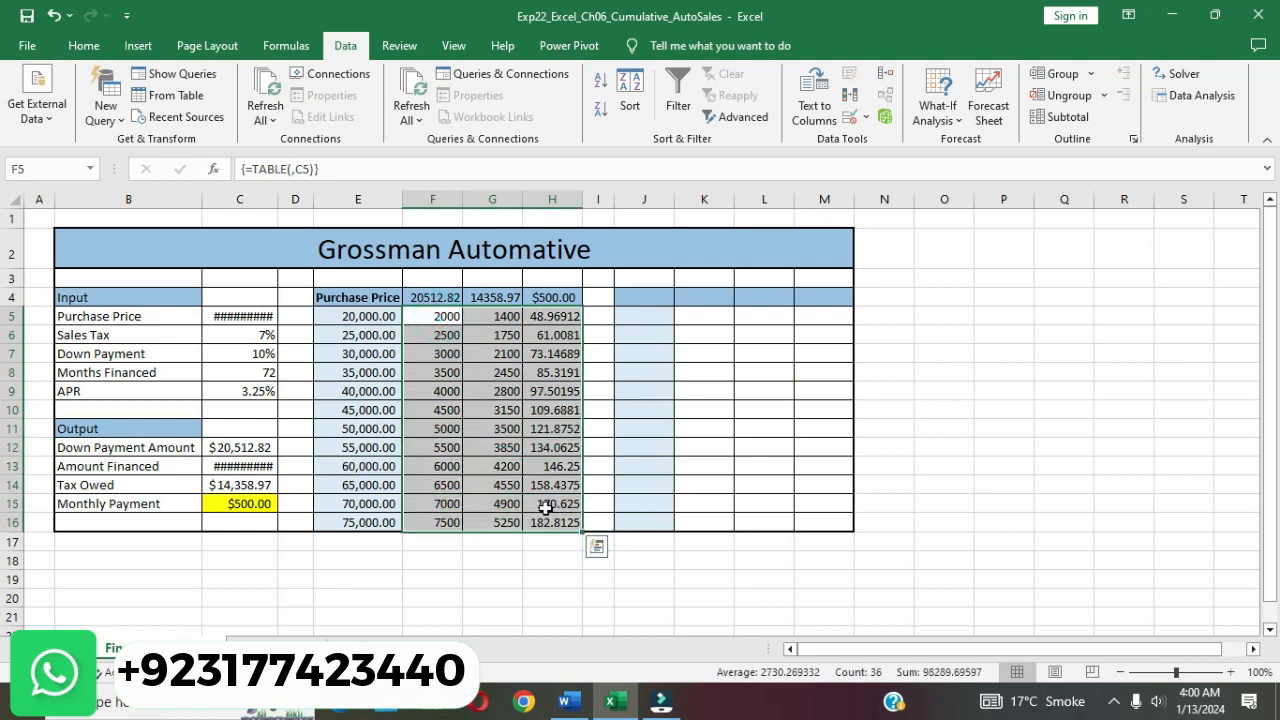
pyautogui.click(84, 46)
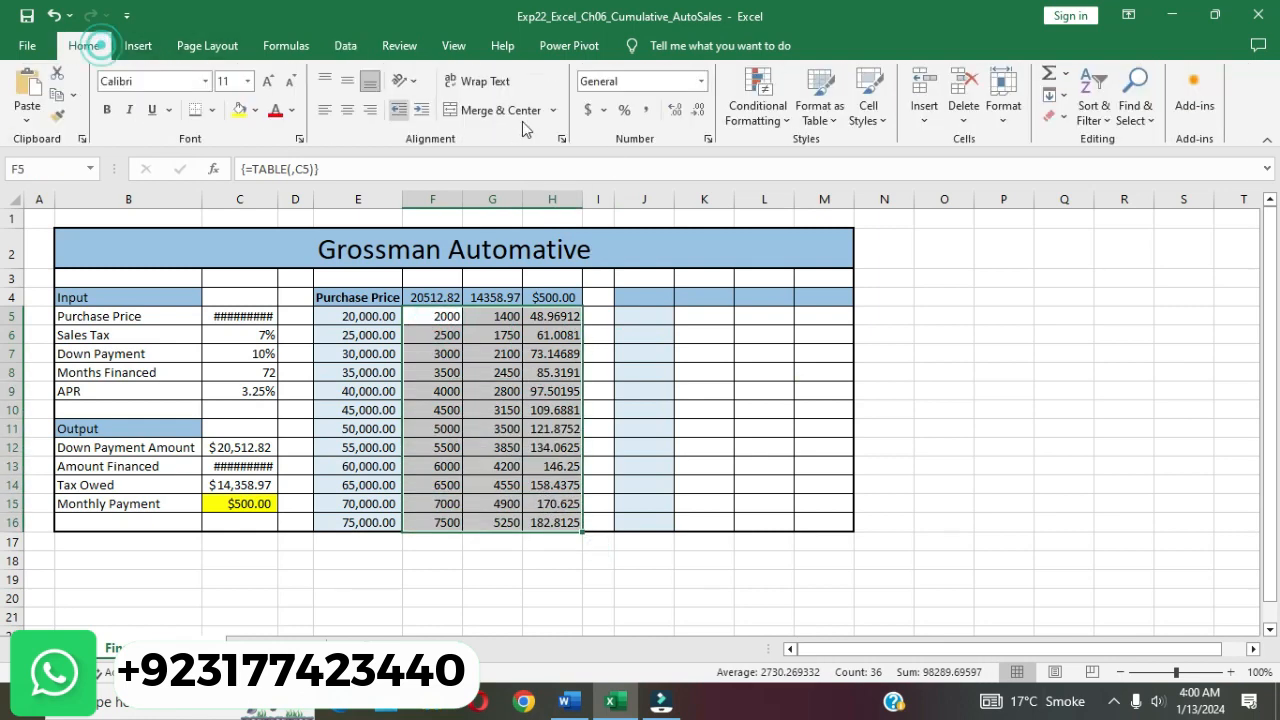
pyautogui.click(650, 112)
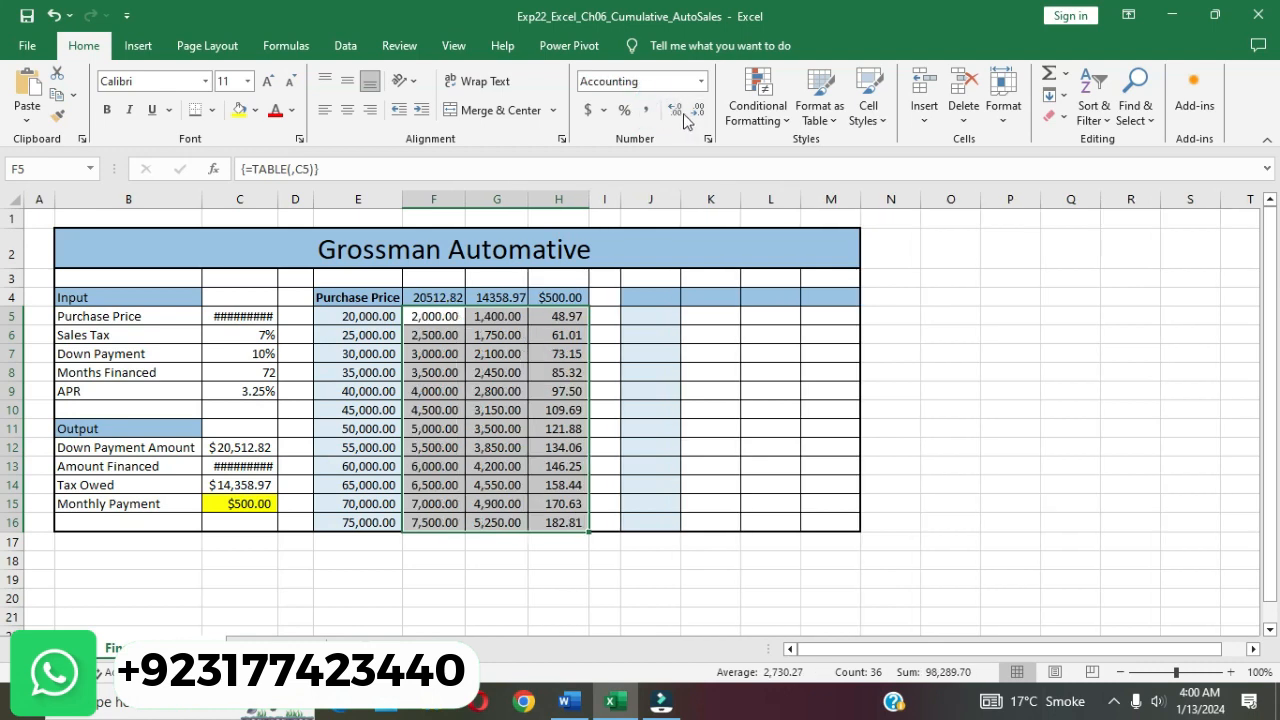
pyautogui.click(677, 110)
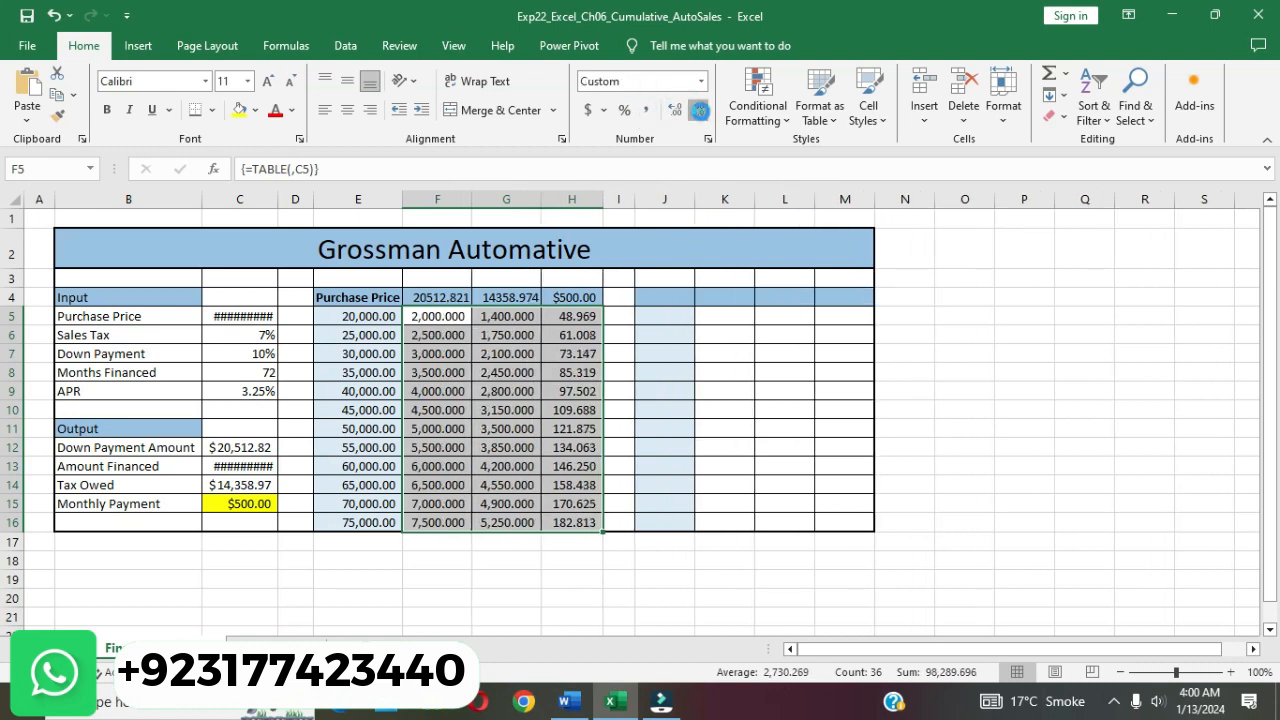
pyautogui.click(700, 112)
pyautogui.click(701, 113)
pyautogui.click(701, 113)
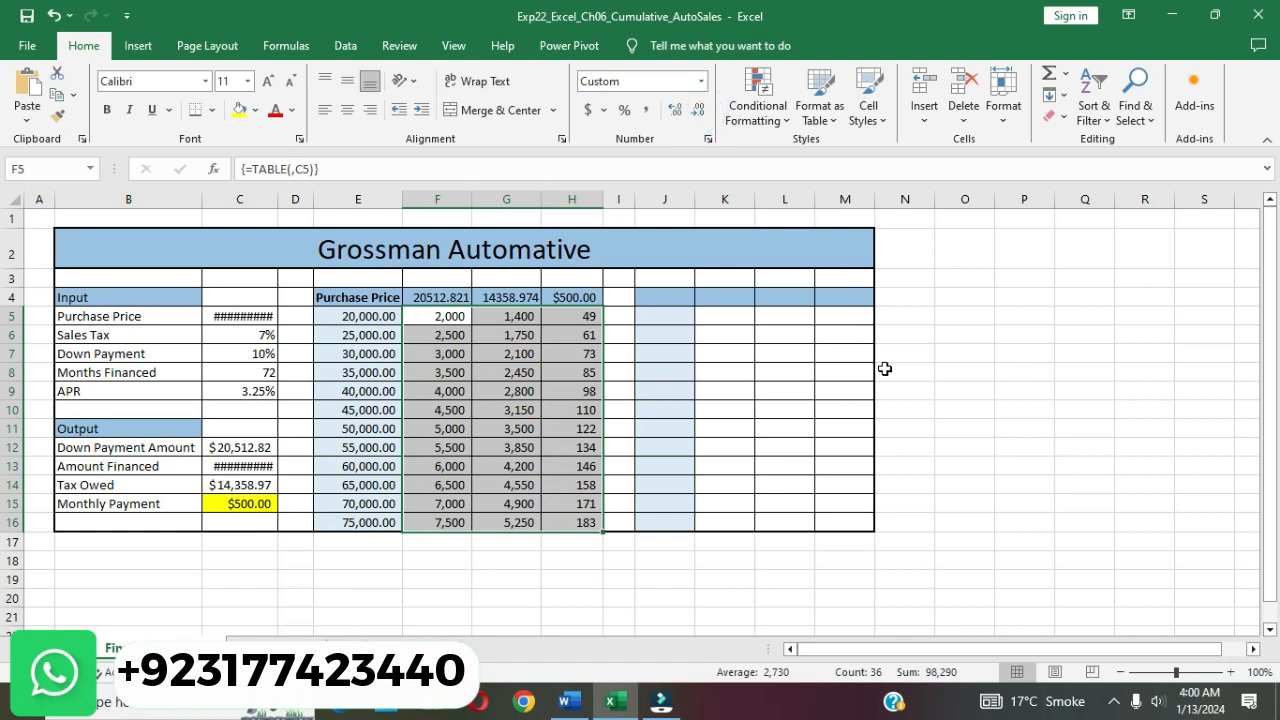
pyautogui.click(963, 384)
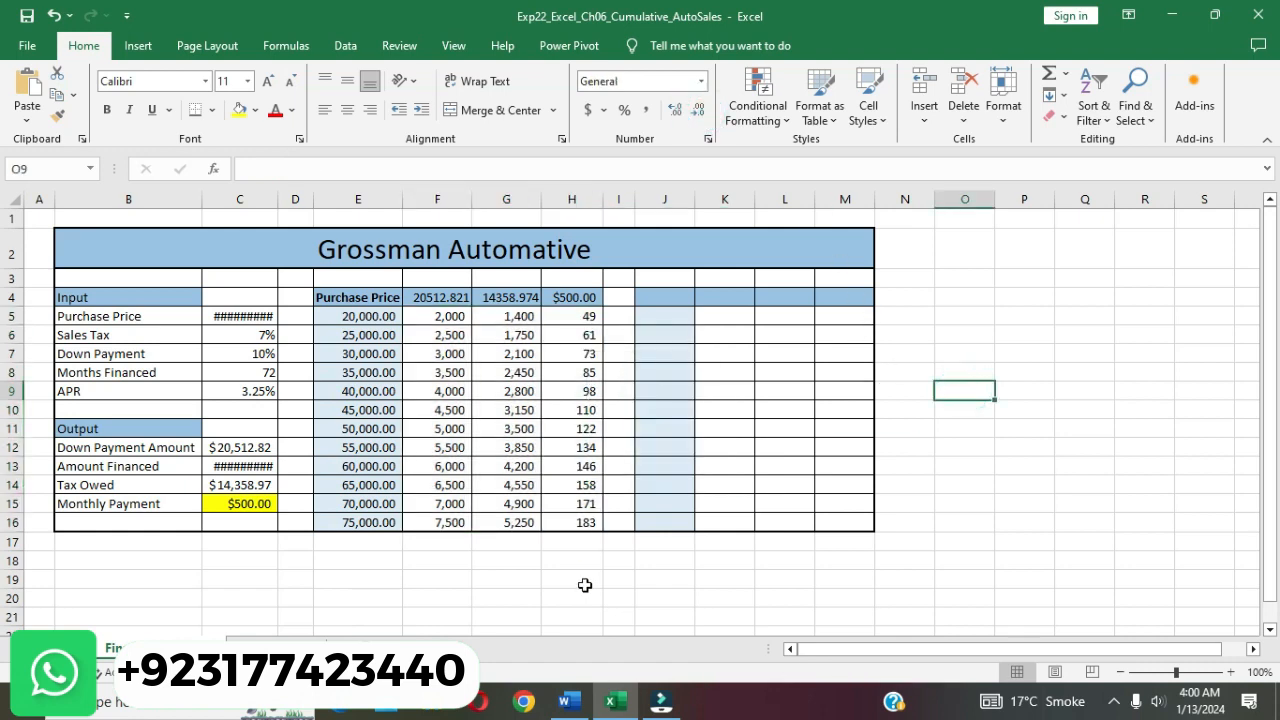
# - Switch to Word, remove the highlight from step 9's instruction and highlight step 10's instruction in yellow
pyautogui.click(570, 703)
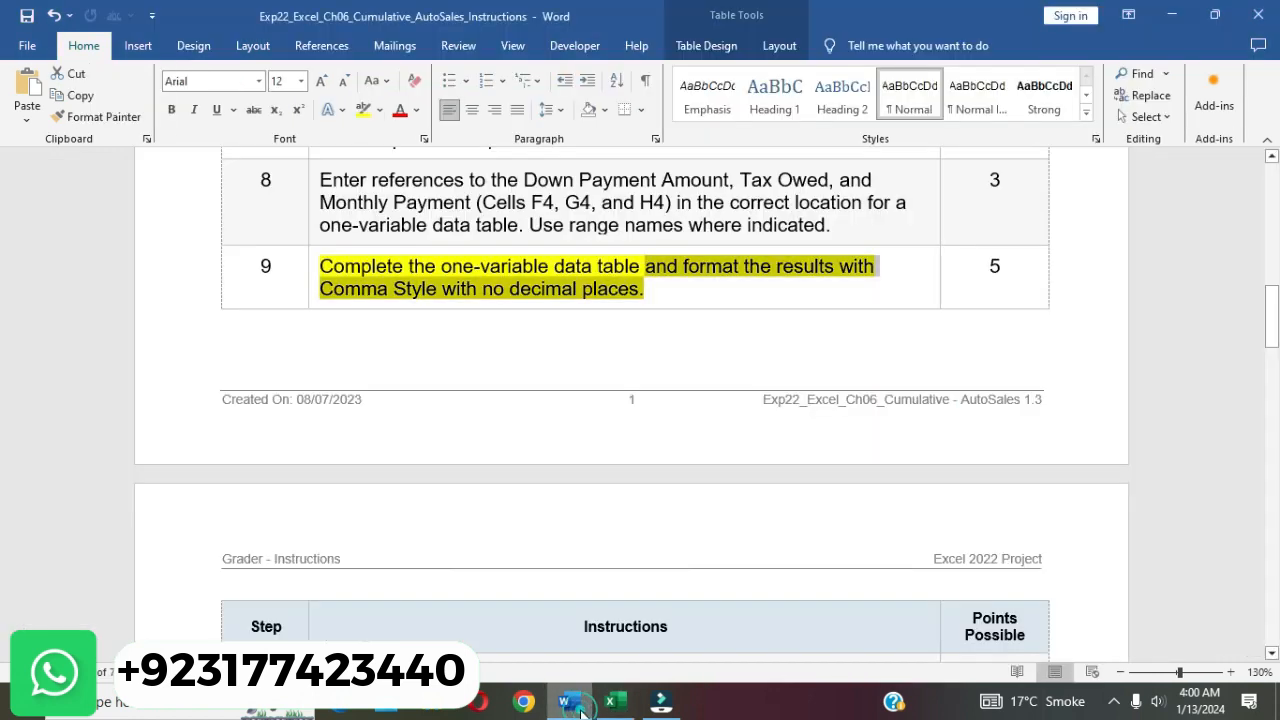
pyautogui.click(667, 301)
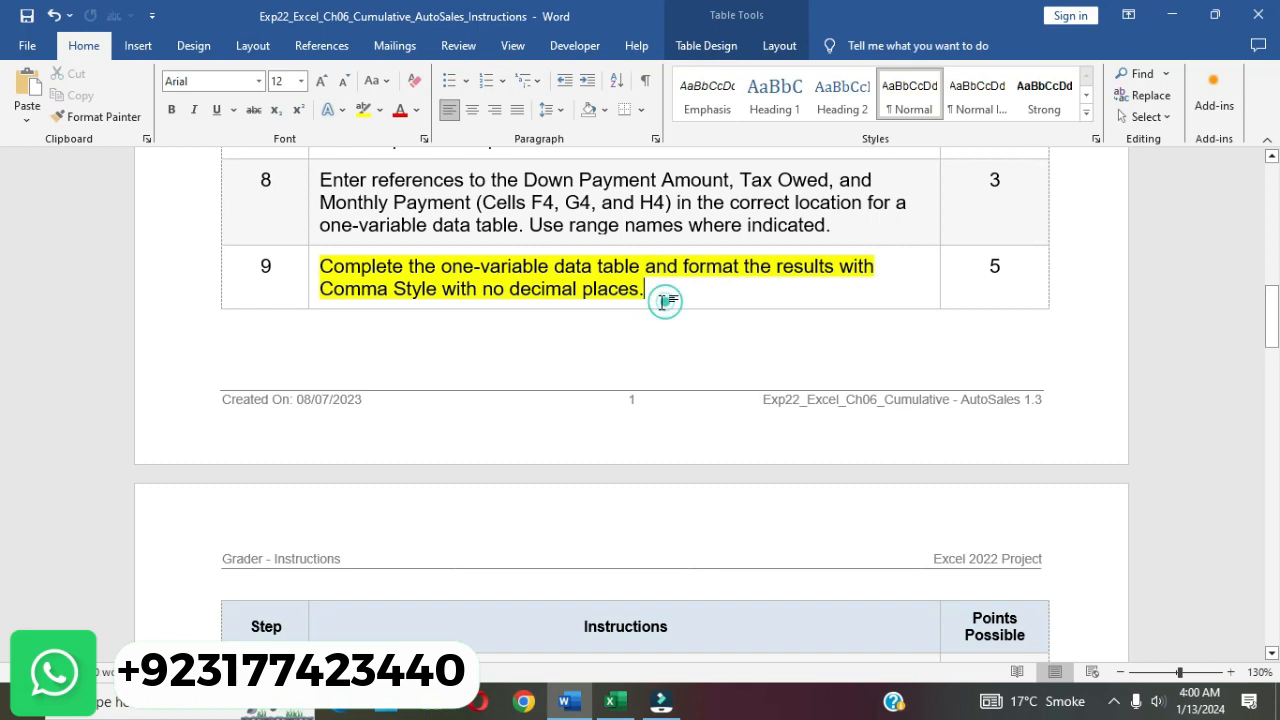
pyautogui.click(312, 271)
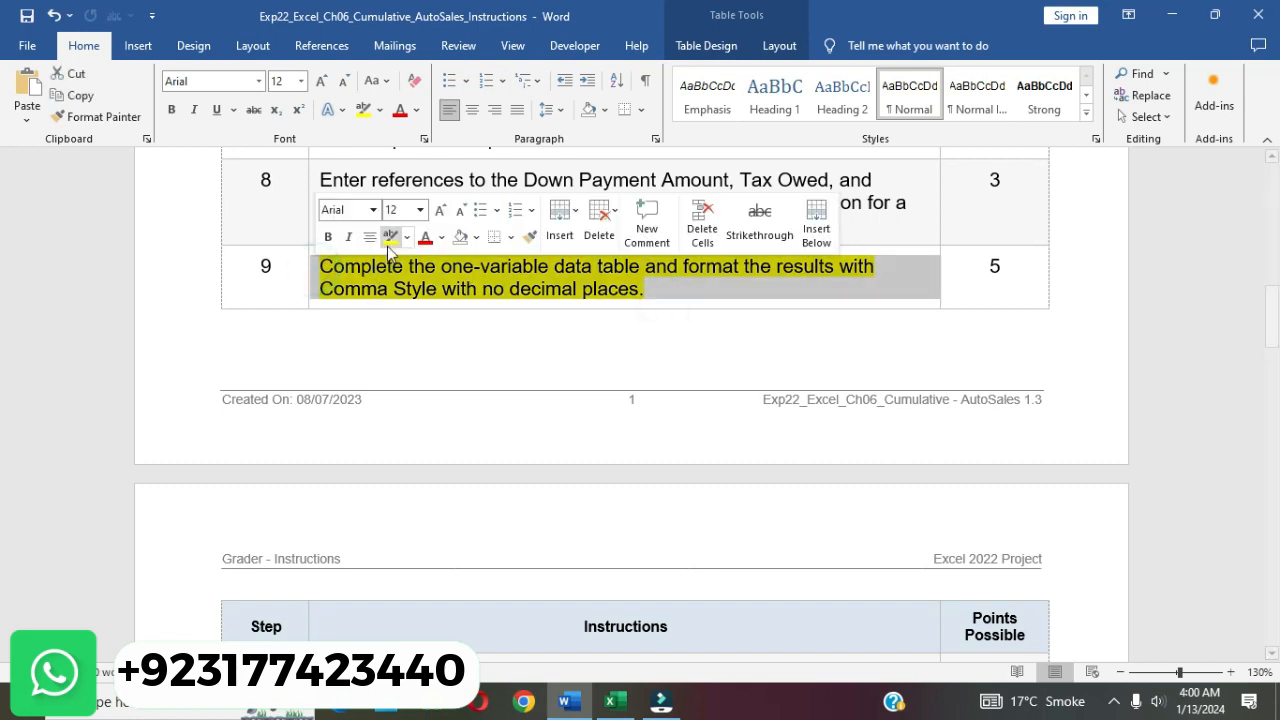
pyautogui.click(388, 240)
pyautogui.scroll(-5, 523, 449)
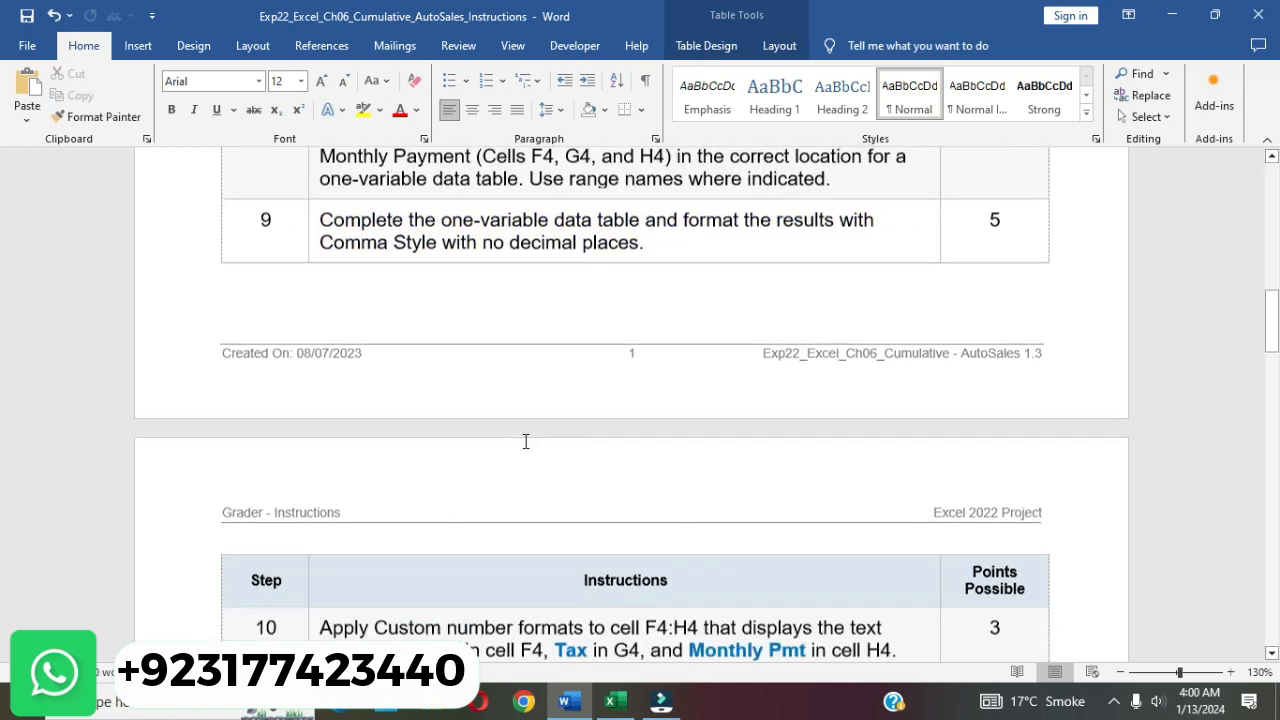
pyautogui.scroll(-1, 525, 441)
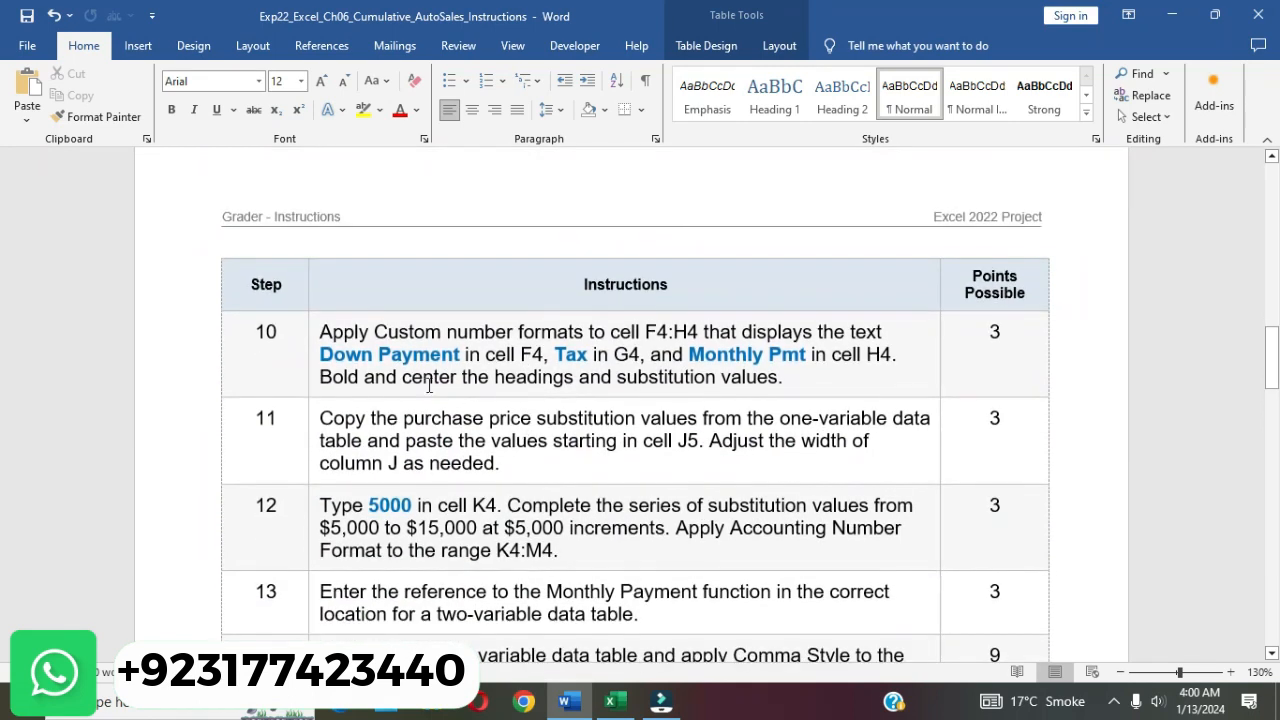
pyautogui.click(312, 334)
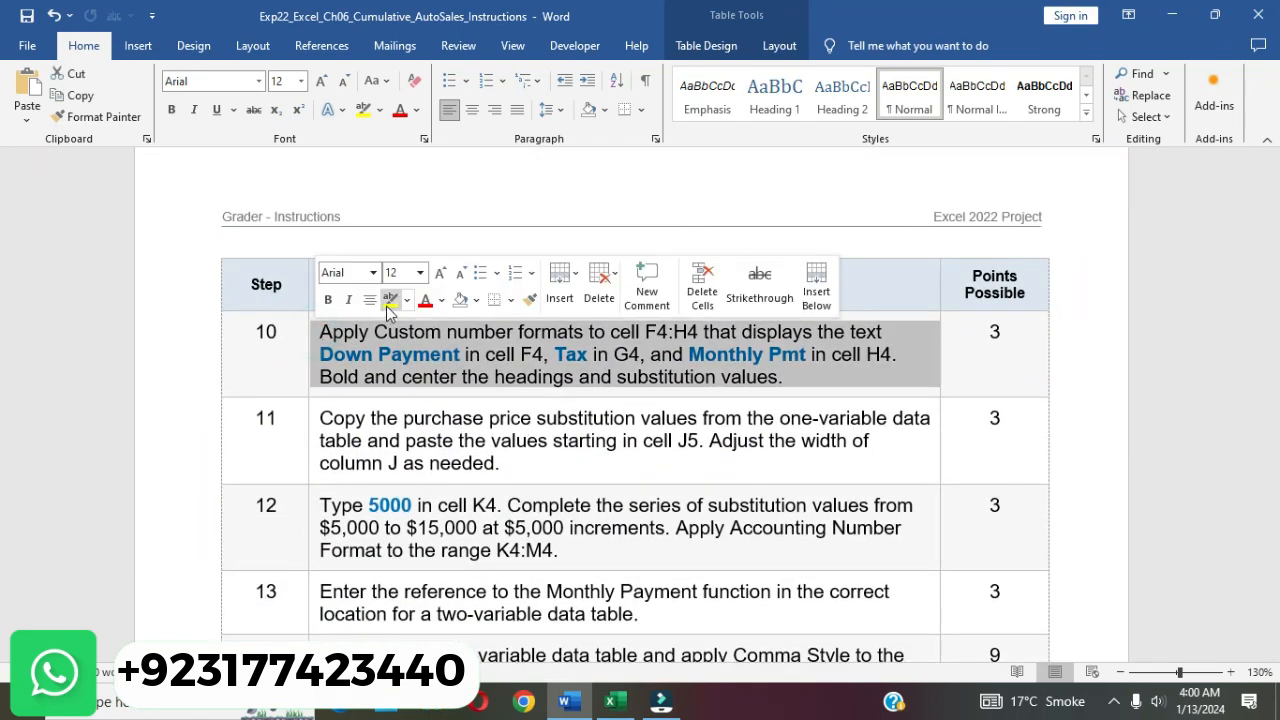
pyautogui.click(390, 300)
# - Select "Down Payment" in step 10 of the Word instructions, switch to Excel and give F4 the custom number format "Down Payment "
pyautogui.click(443, 357)
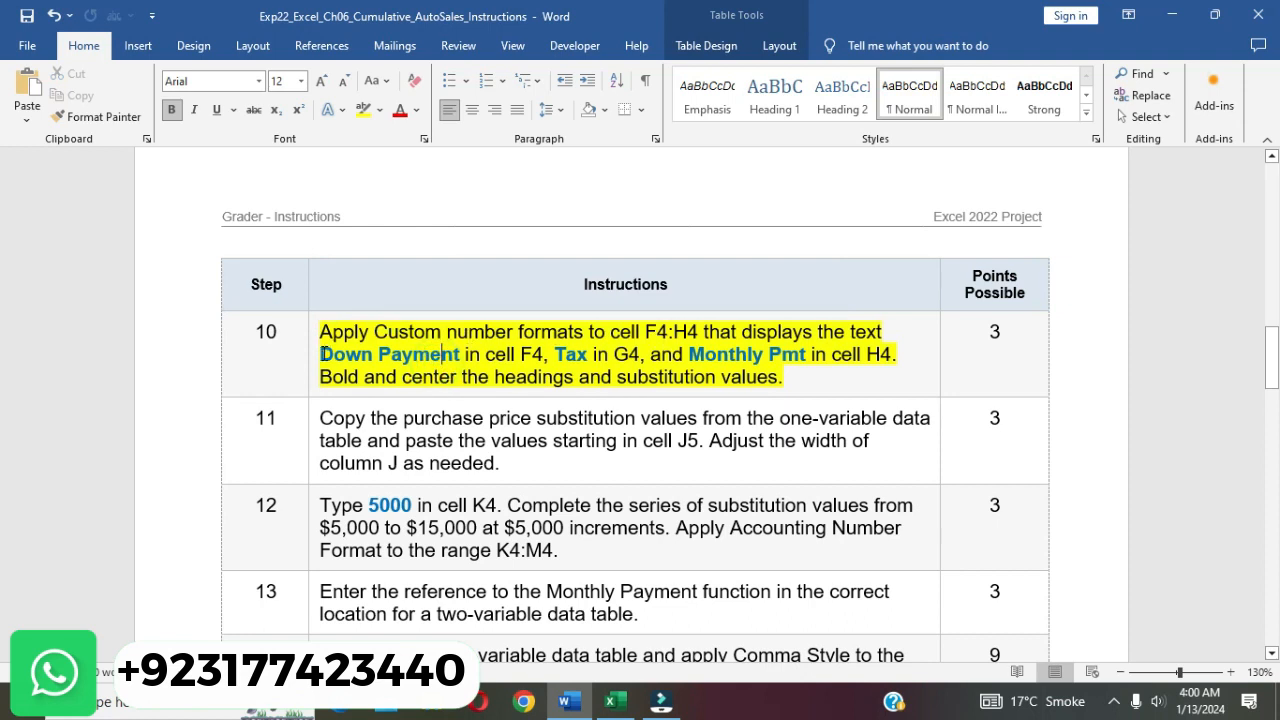
pyautogui.moveTo(322, 354); pyautogui.dragTo(464, 354)
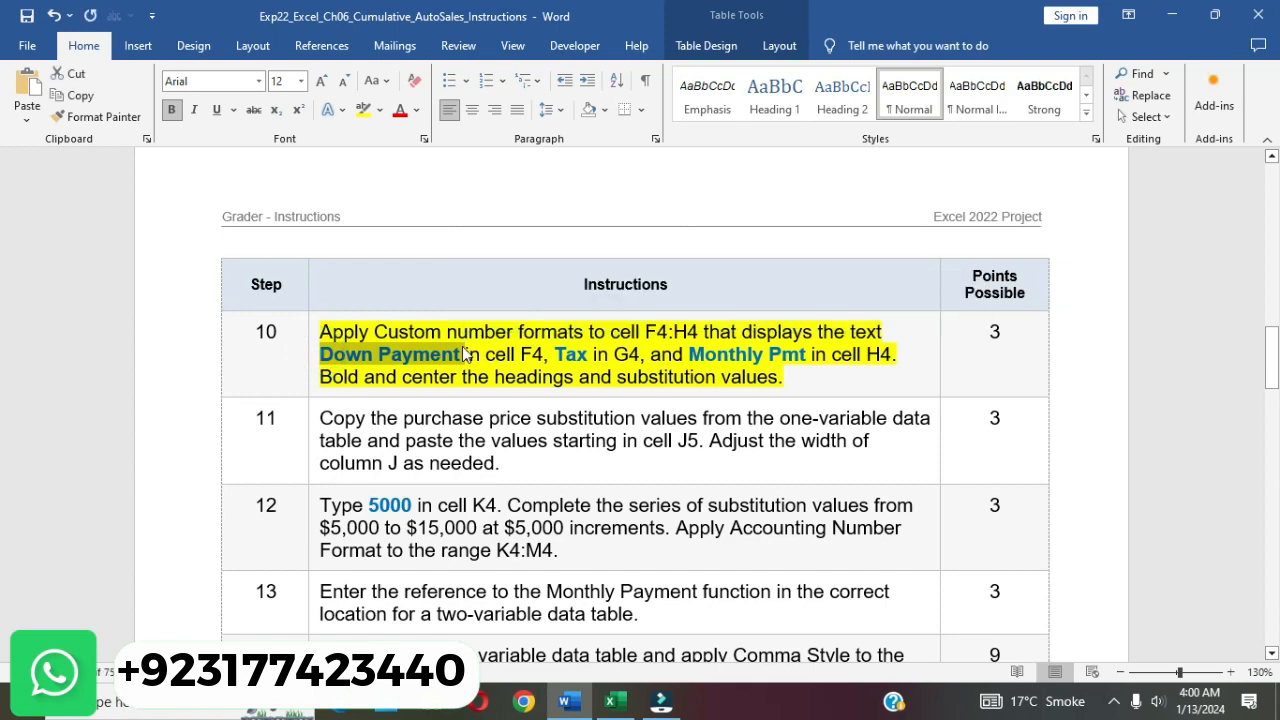
pyautogui.click(613, 700)
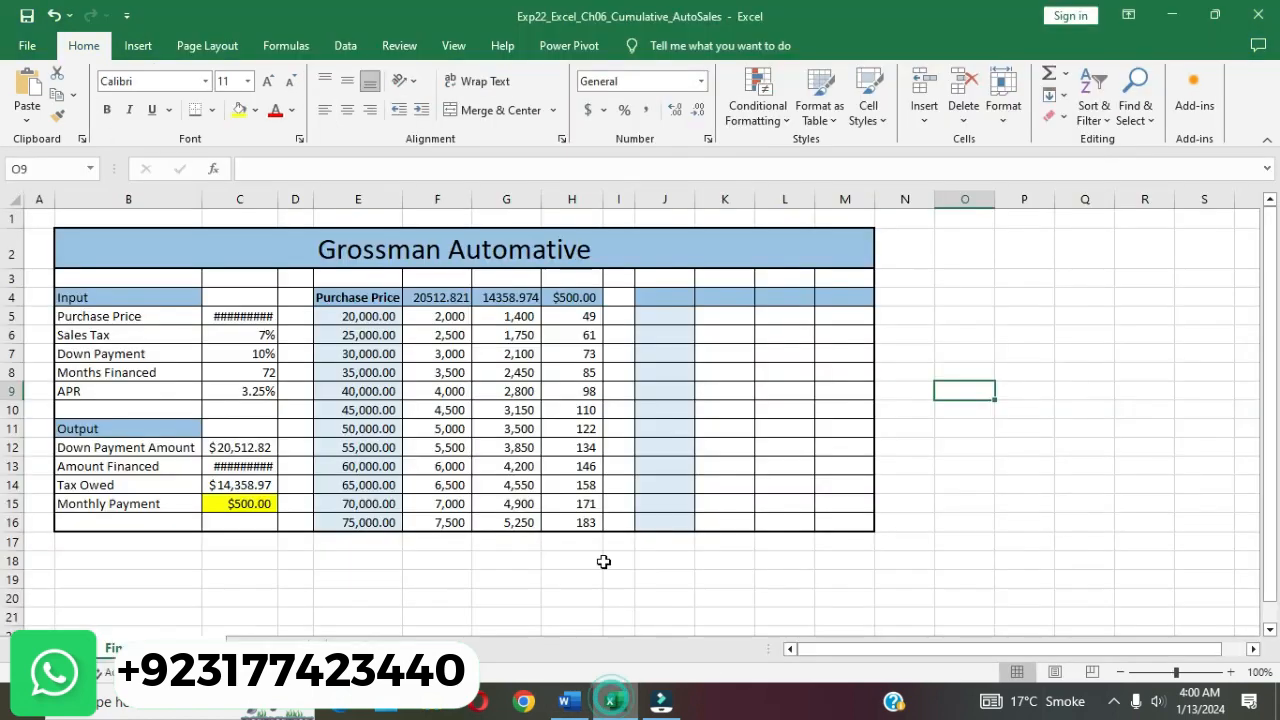
pyautogui.click(443, 300)
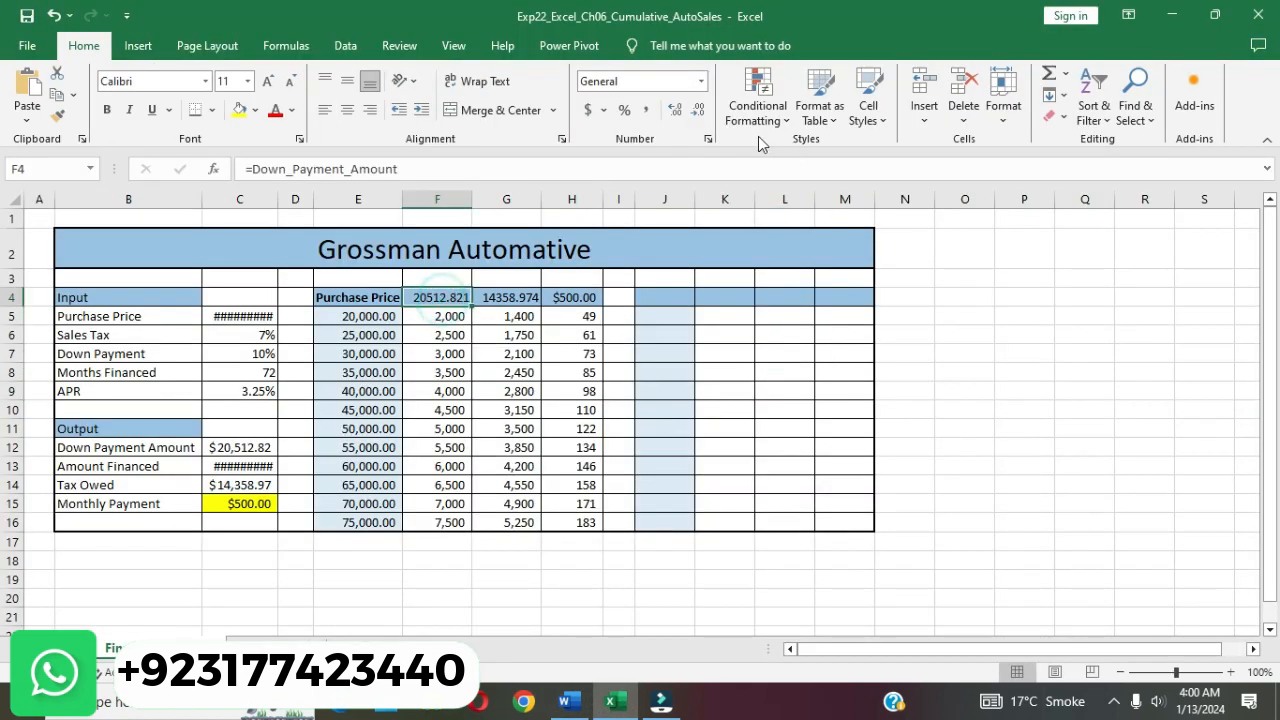
pyautogui.click(708, 140)
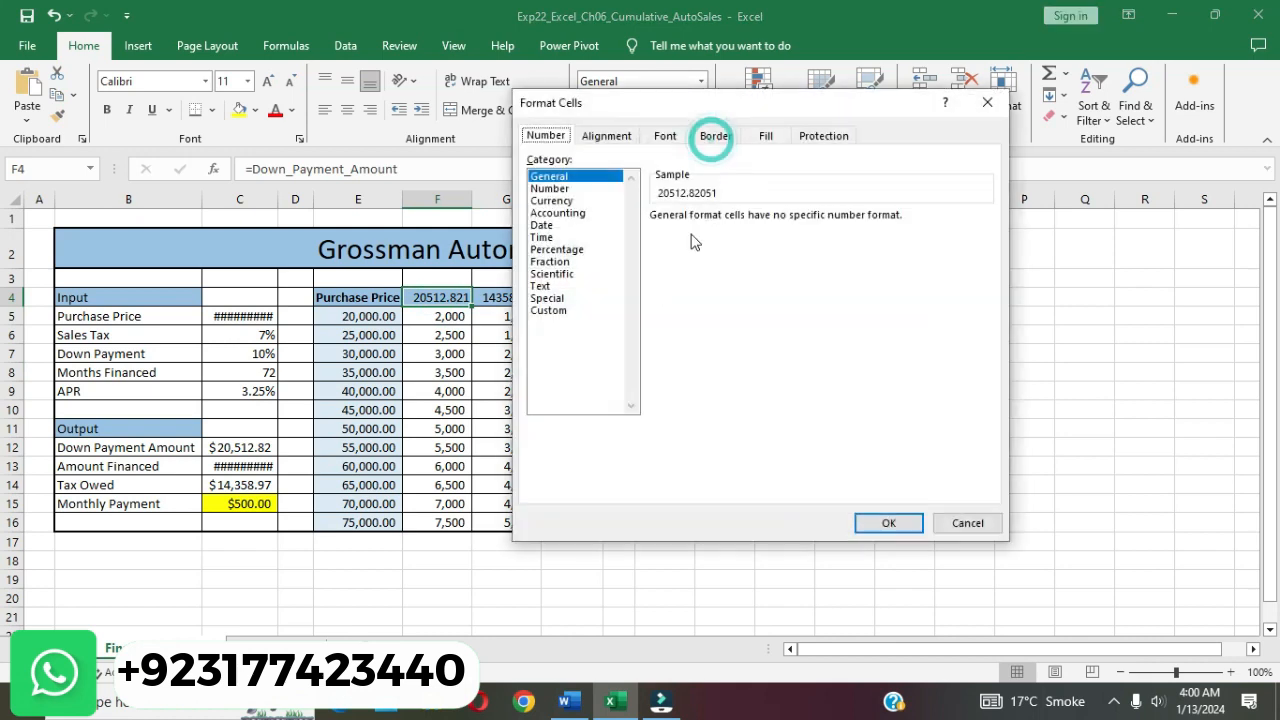
pyautogui.click(551, 312)
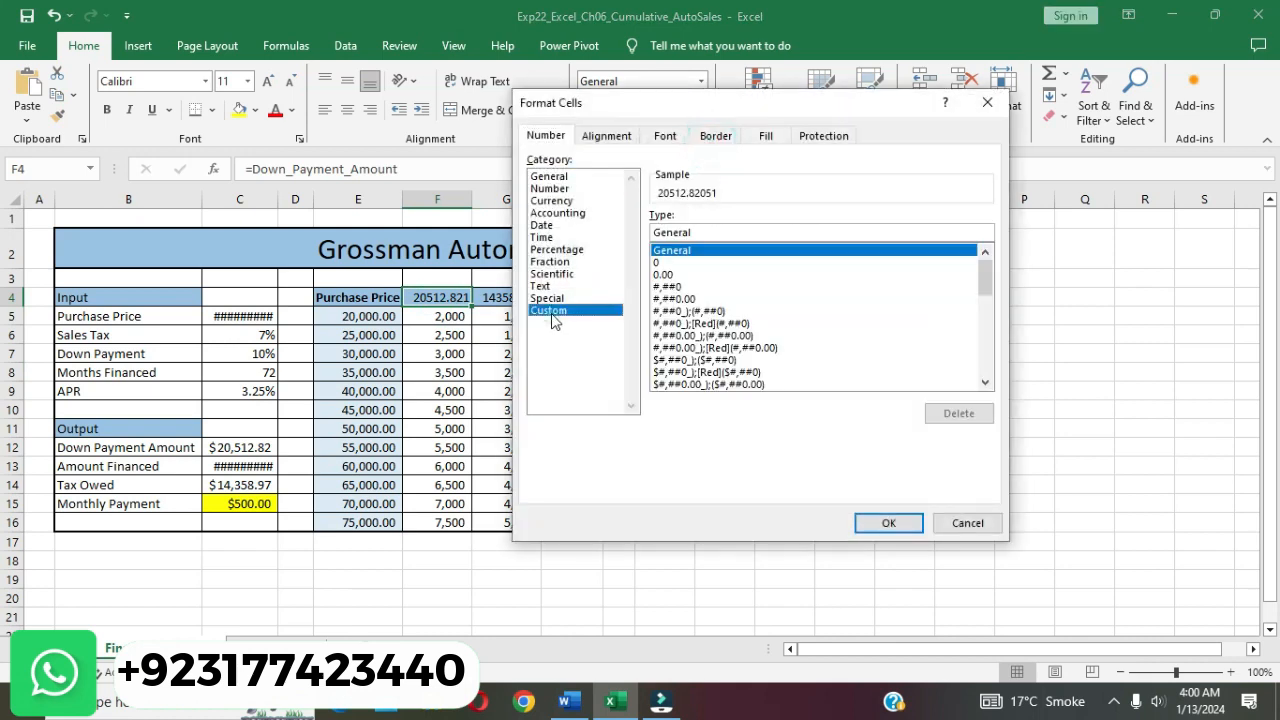
pyautogui.click(712, 233)
pyautogui.press('BackSpace')
pyautogui.press('BackSpace')
pyautogui.press('BackSpace')
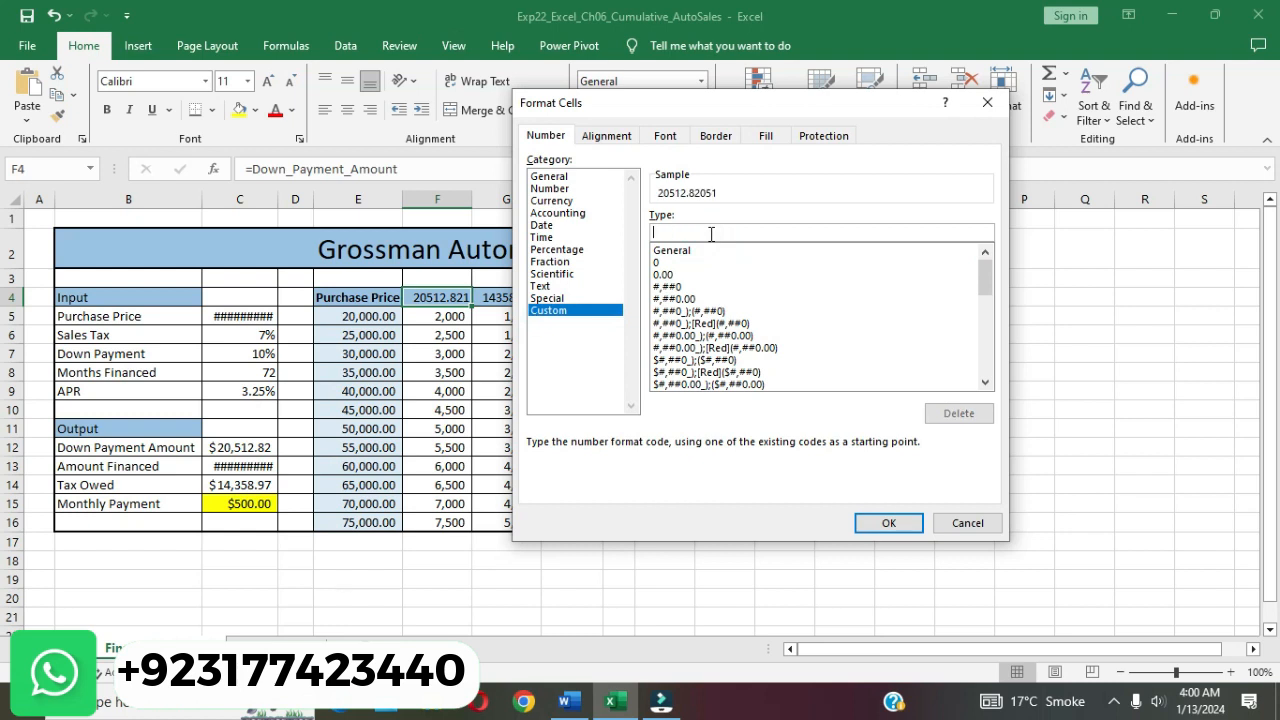
pyautogui.write('"Down Payment "')
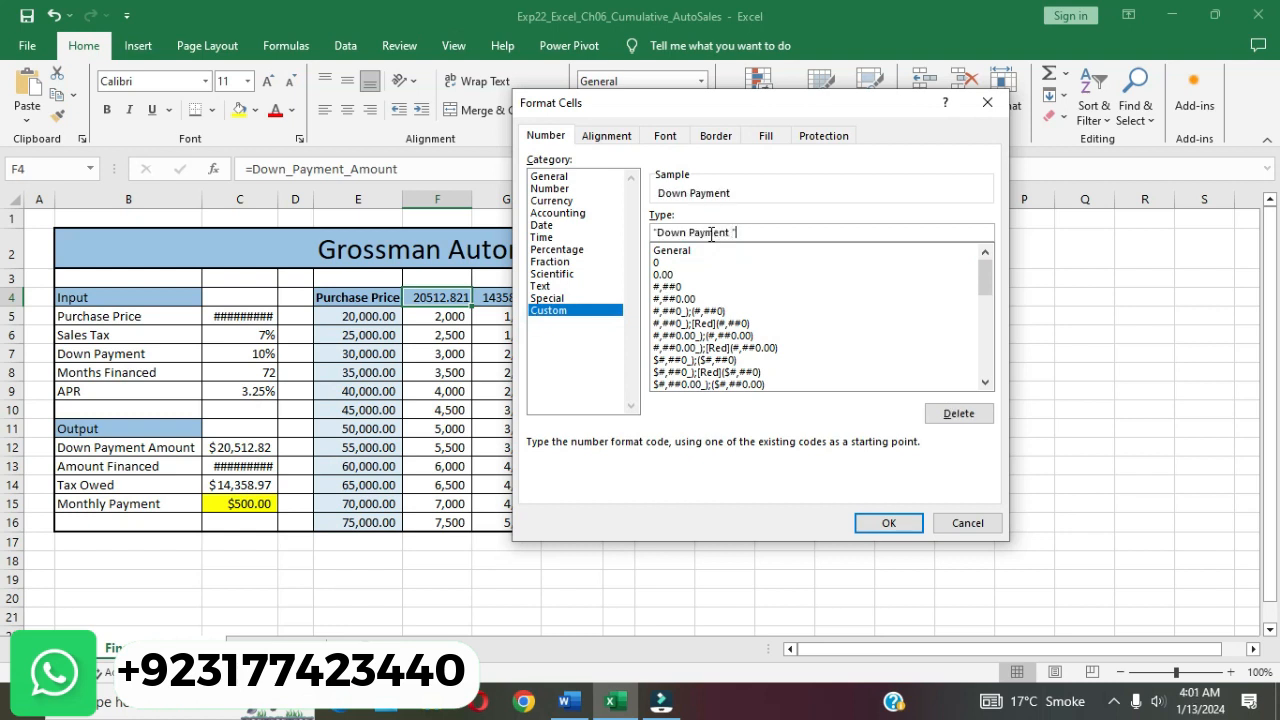
pyautogui.click(895, 523)
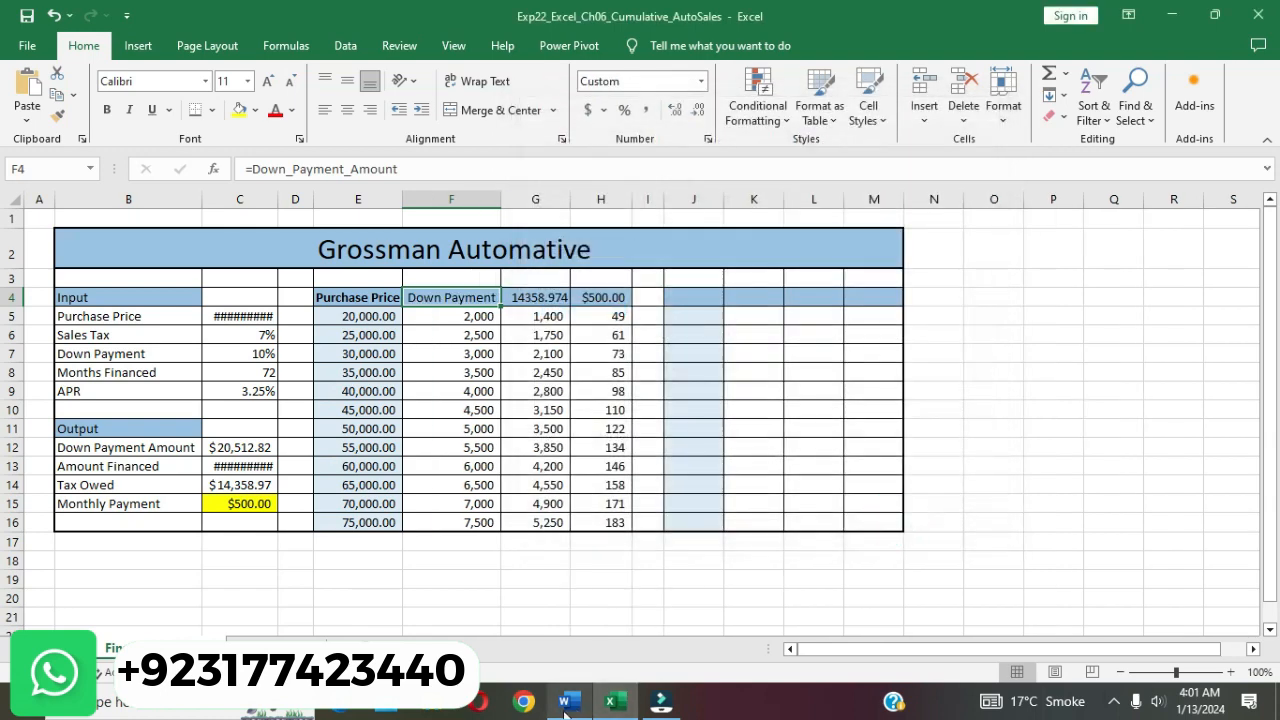
# - Select "Tax" in step 10 of the Word instructions, switch back to Excel and give G4 the custom number format "Tax"
pyautogui.click(567, 701)
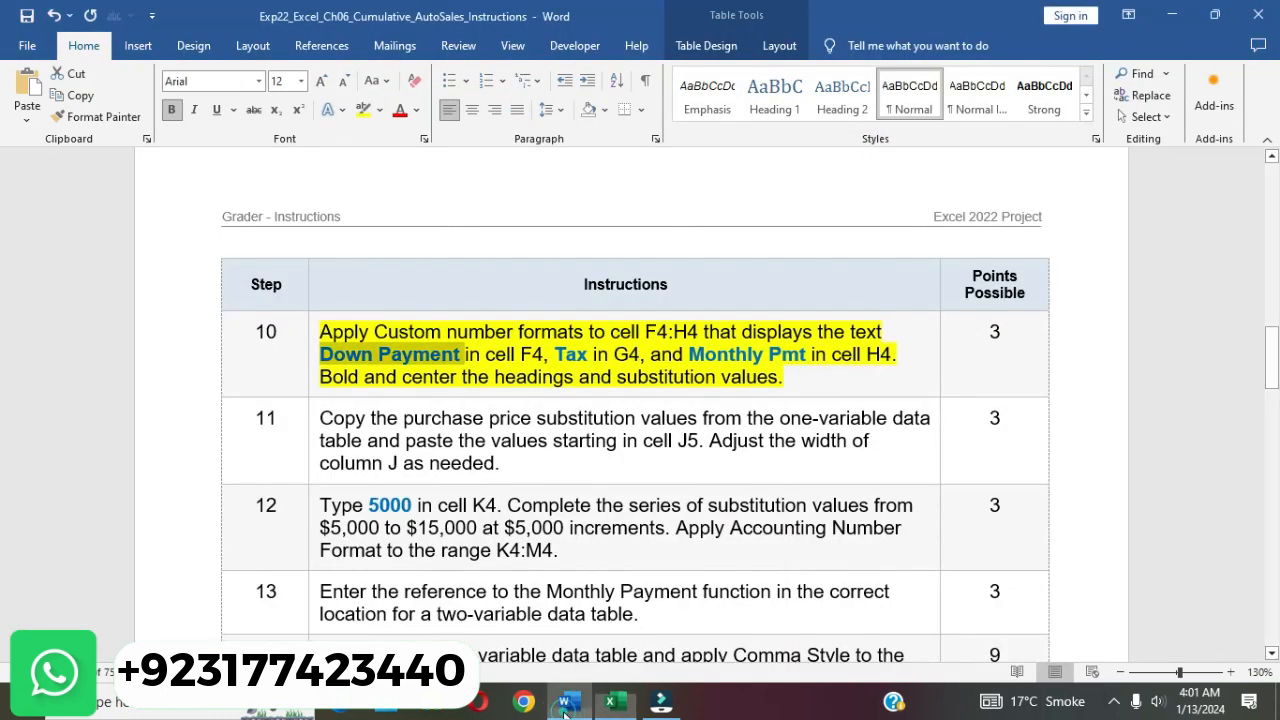
pyautogui.doubleClick(565, 353)
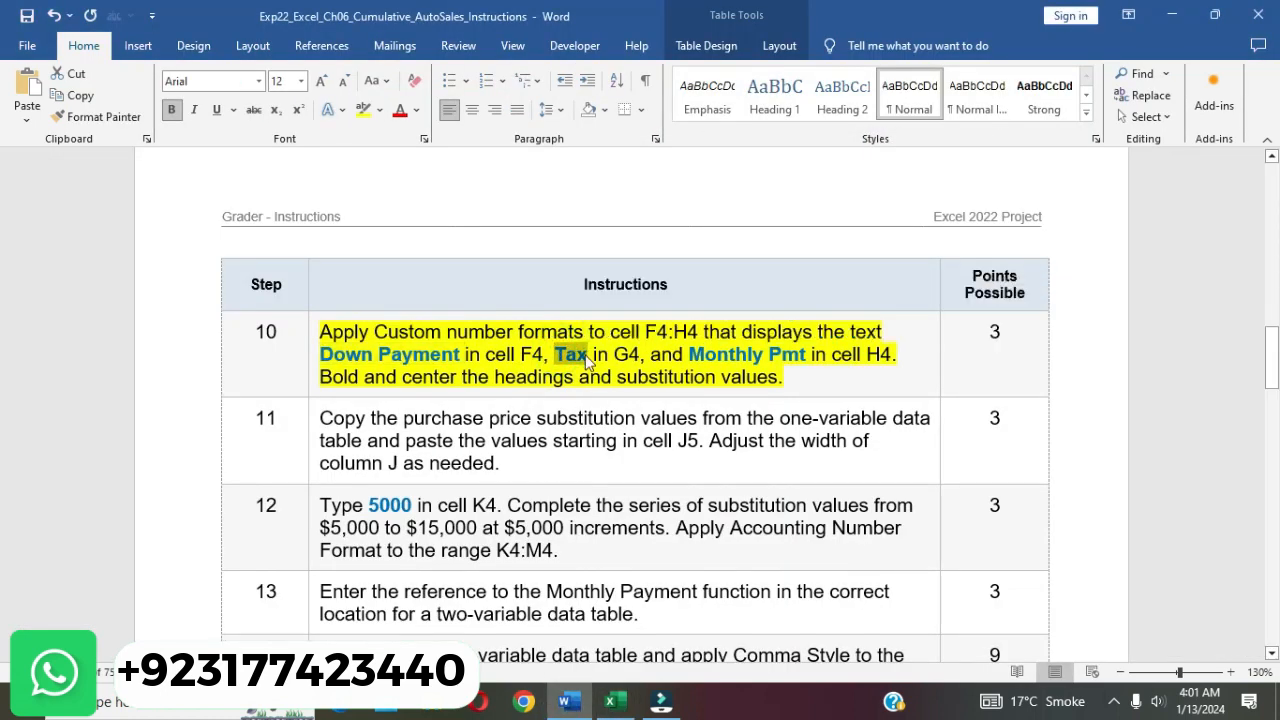
pyautogui.click(610, 701)
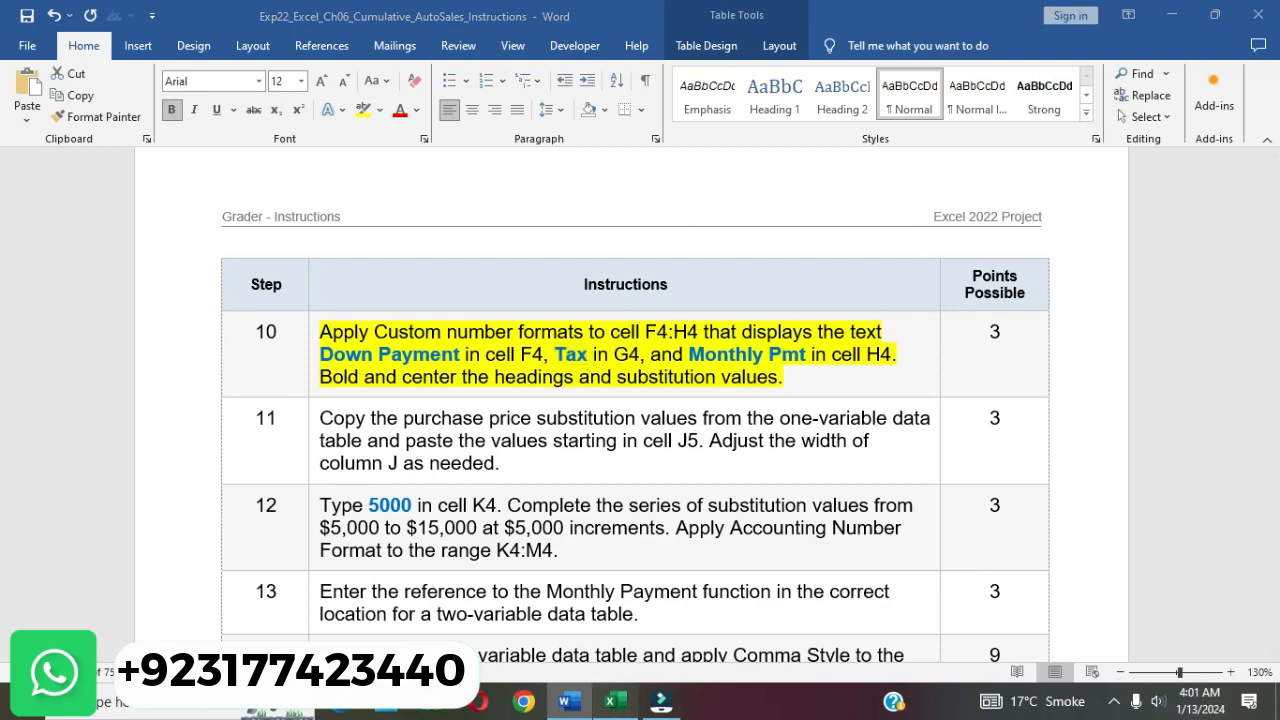
pyautogui.click(553, 298)
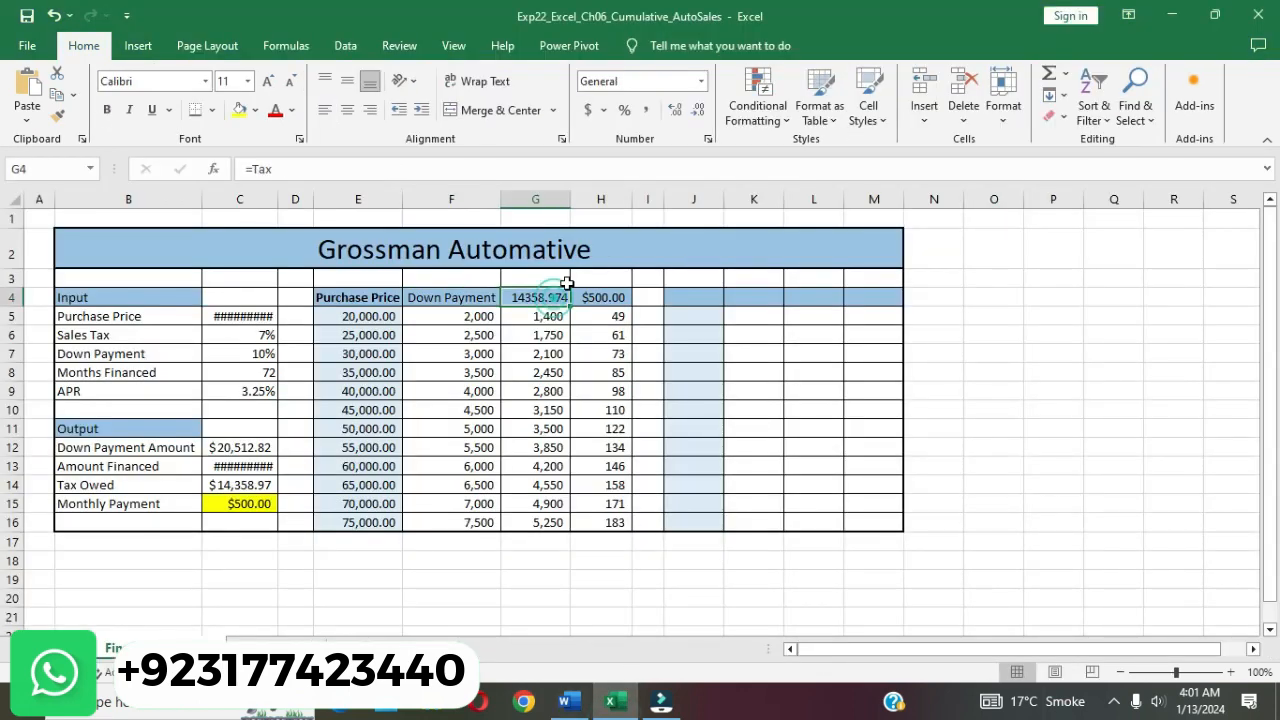
pyautogui.click(707, 139)
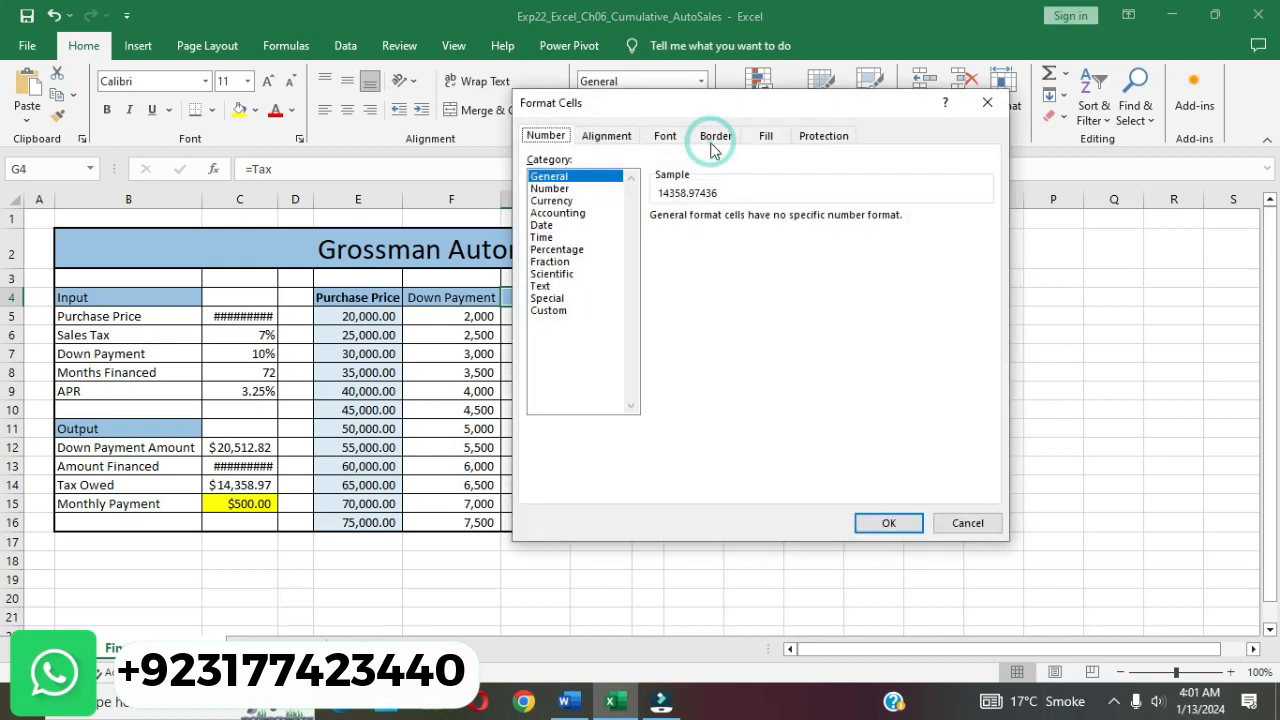
pyautogui.click(557, 312)
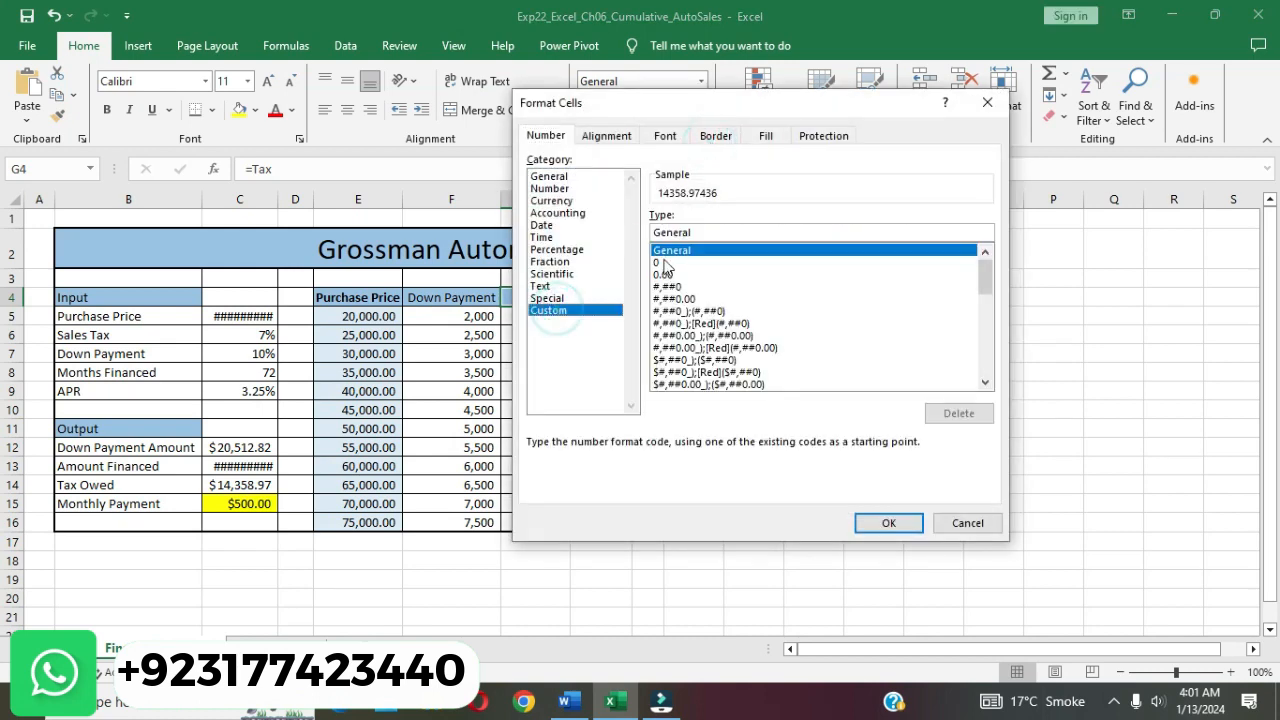
pyautogui.press('BackSpace')
pyautogui.press('BackSpace')
pyautogui.press('BackSpace')
pyautogui.press('BackSpace')
pyautogui.press('BackSpace')
pyautogui.press('BackSpace')
pyautogui.press('BackSpace')
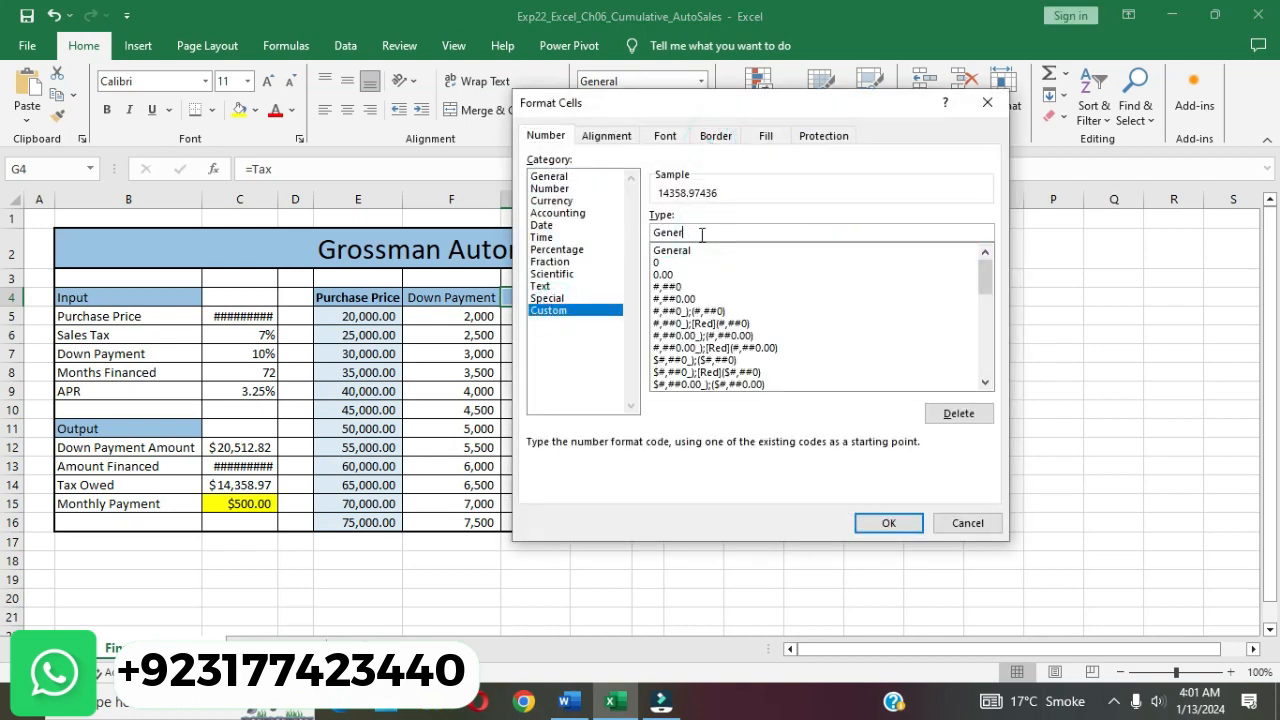
pyautogui.write('"Tax"')
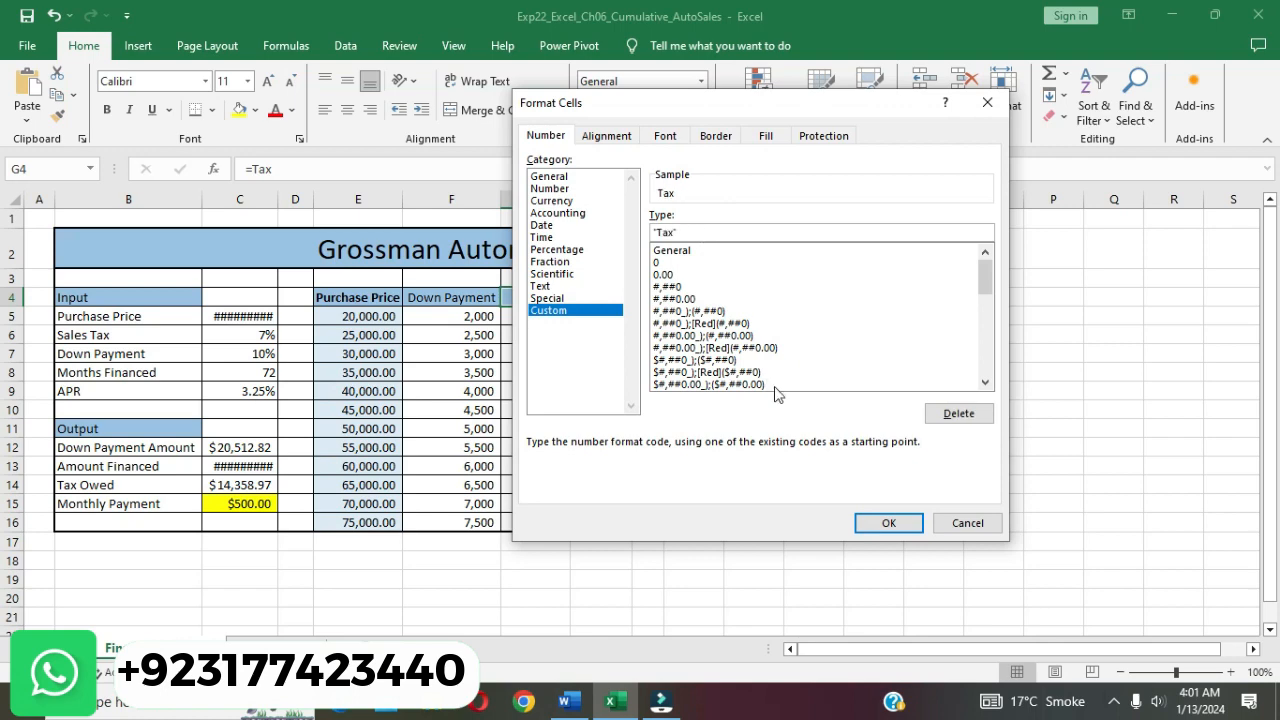
pyautogui.click(903, 523)
# - Select "Monthly Pmt" in step 10 of the Word instructions, switch back to Excel and give H4 the custom number format "Monthly Pmt "
pyautogui.click(567, 700)
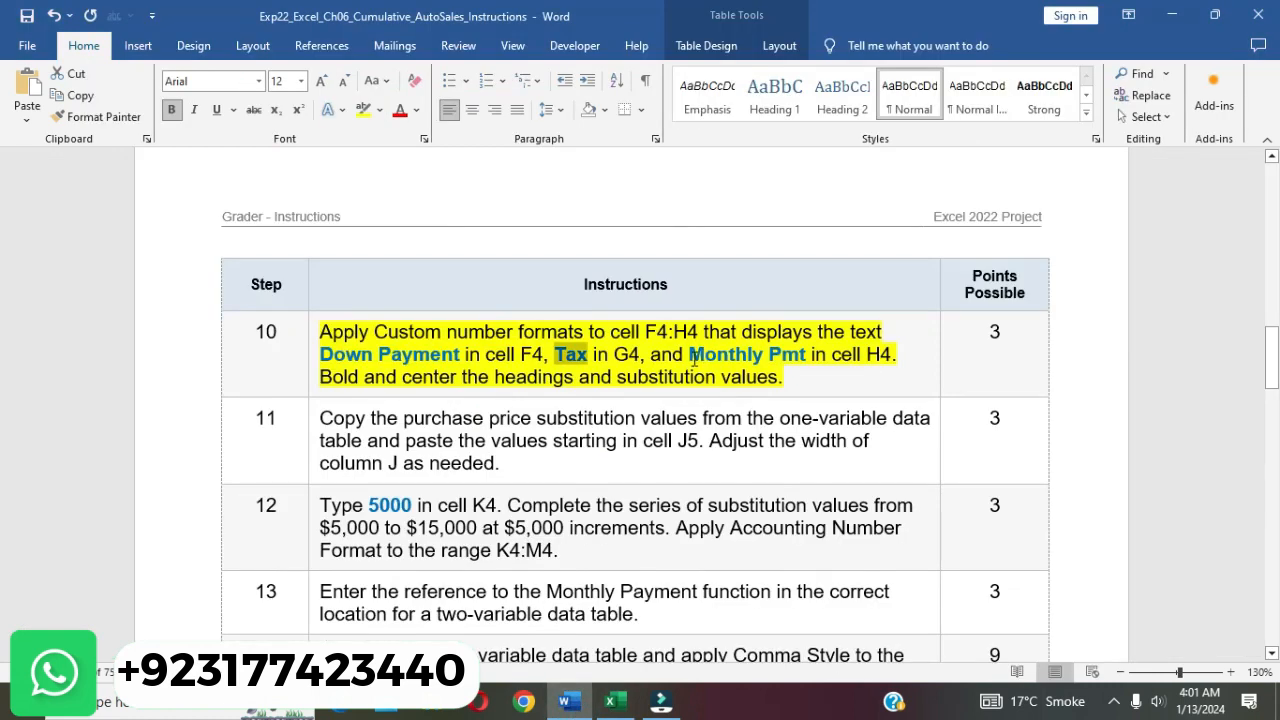
pyautogui.moveTo(692, 362); pyautogui.dragTo(800, 365)
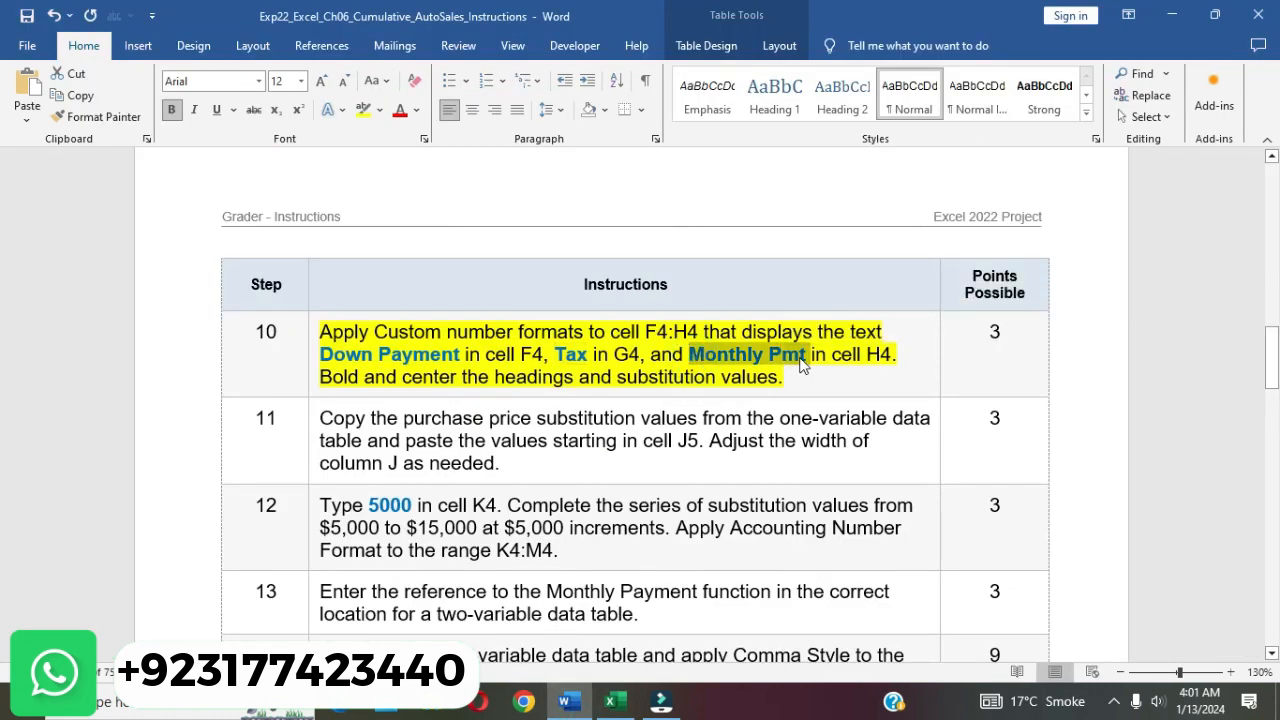
pyautogui.click(610, 701)
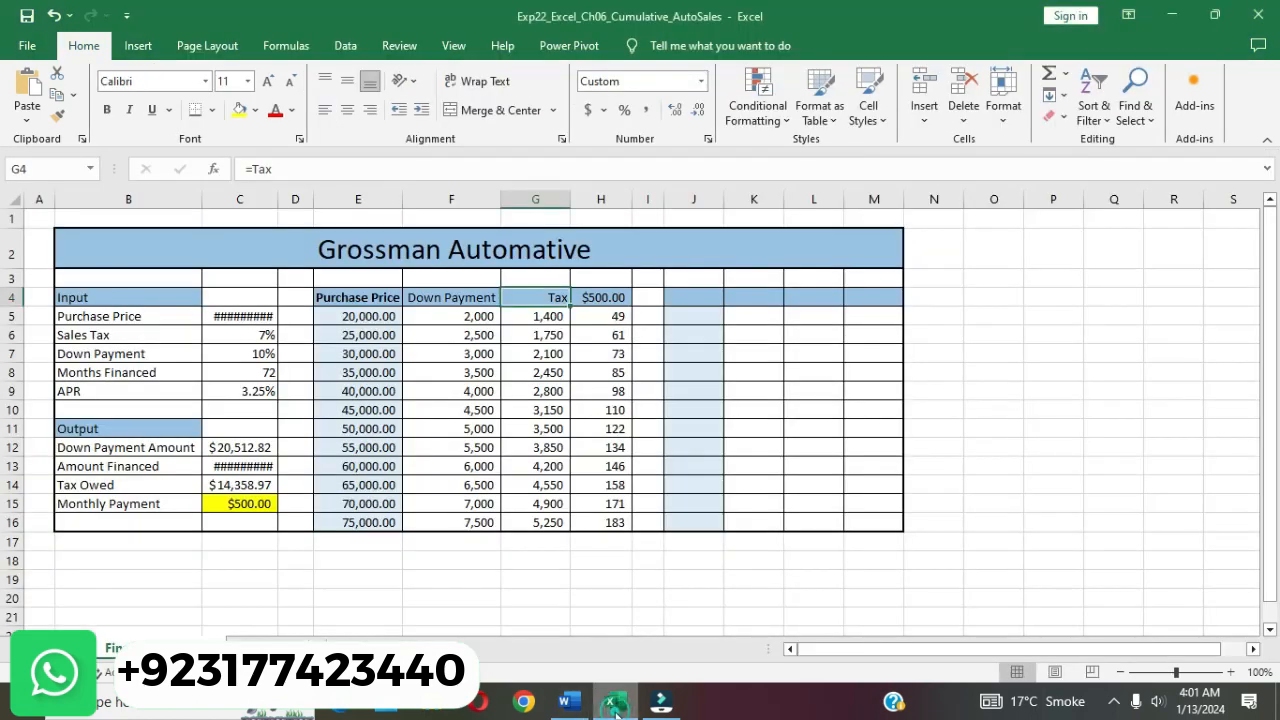
pyautogui.click(617, 298)
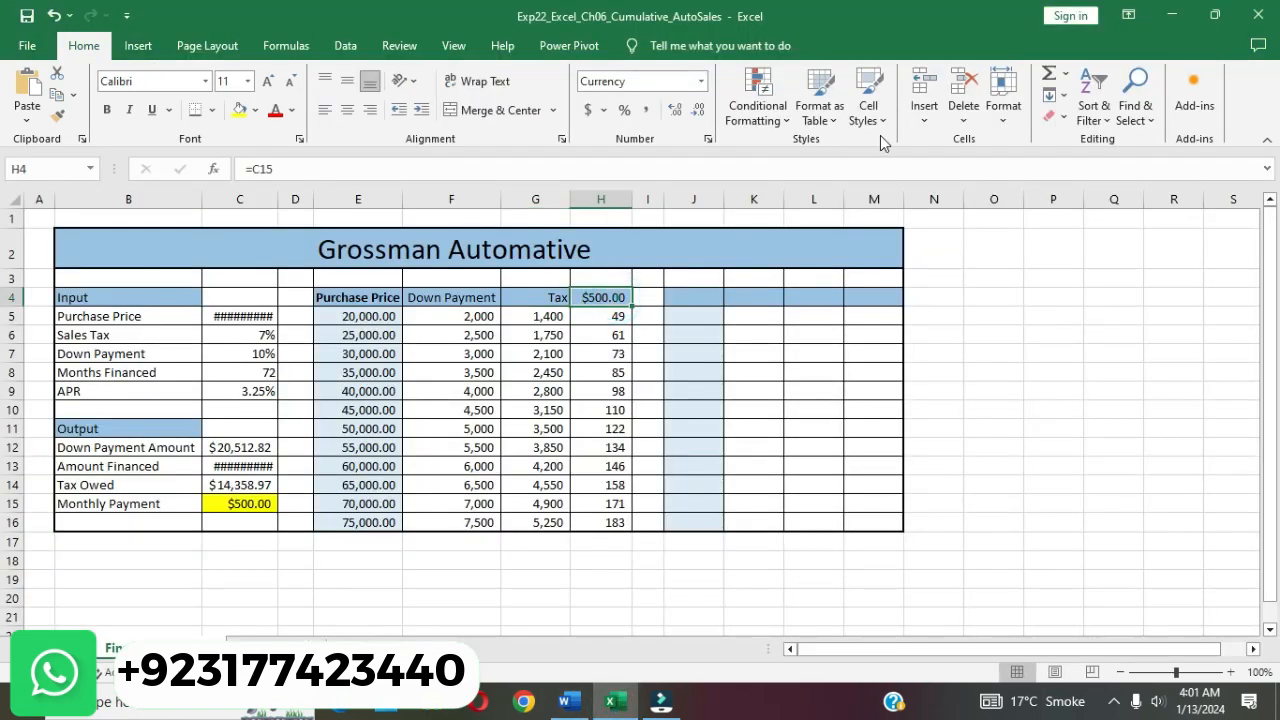
pyautogui.click(708, 139)
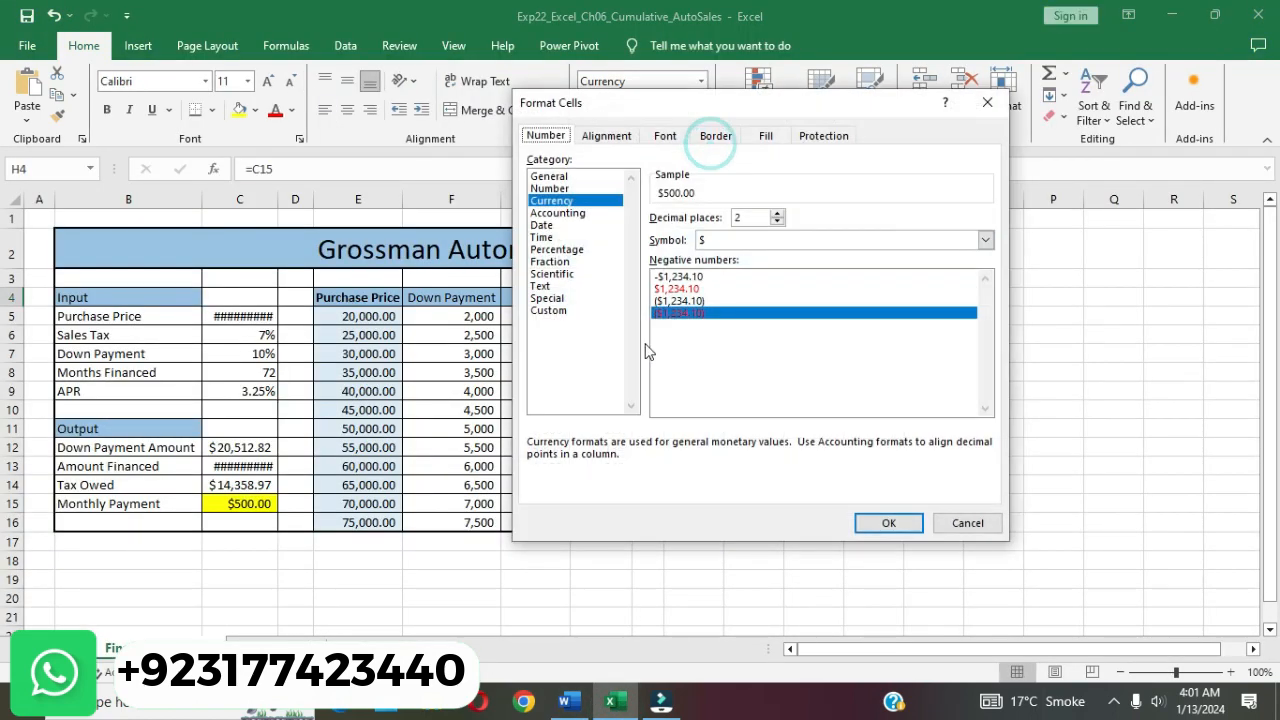
pyautogui.click(552, 311)
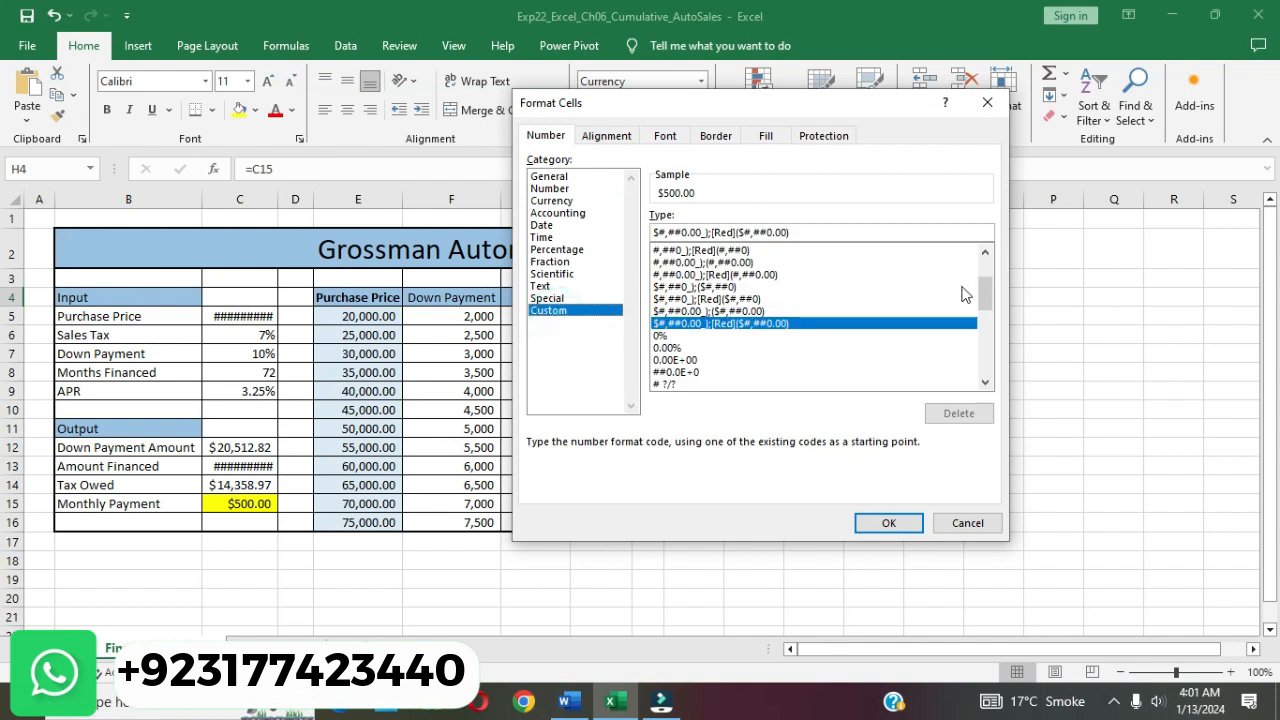
pyautogui.moveTo(985, 297); pyautogui.dragTo(986, 259)
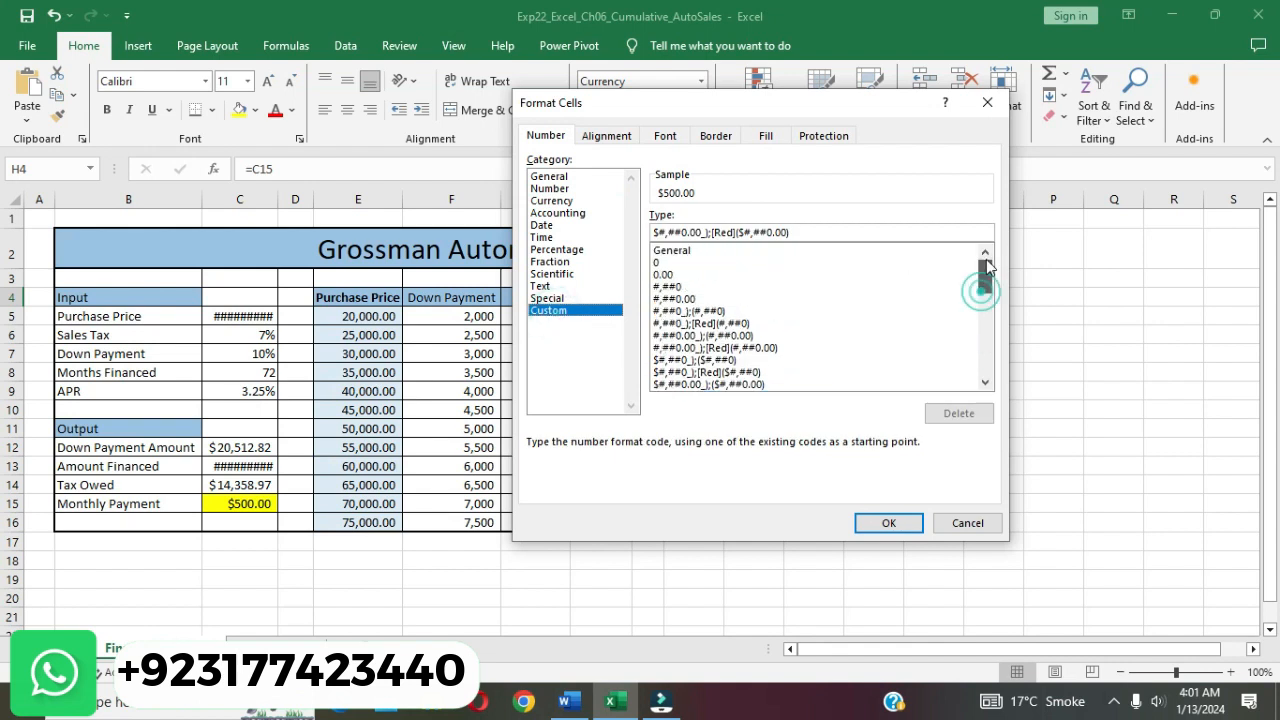
pyautogui.click(690, 252)
pyautogui.click(717, 230)
pyautogui.press('BackSpace')
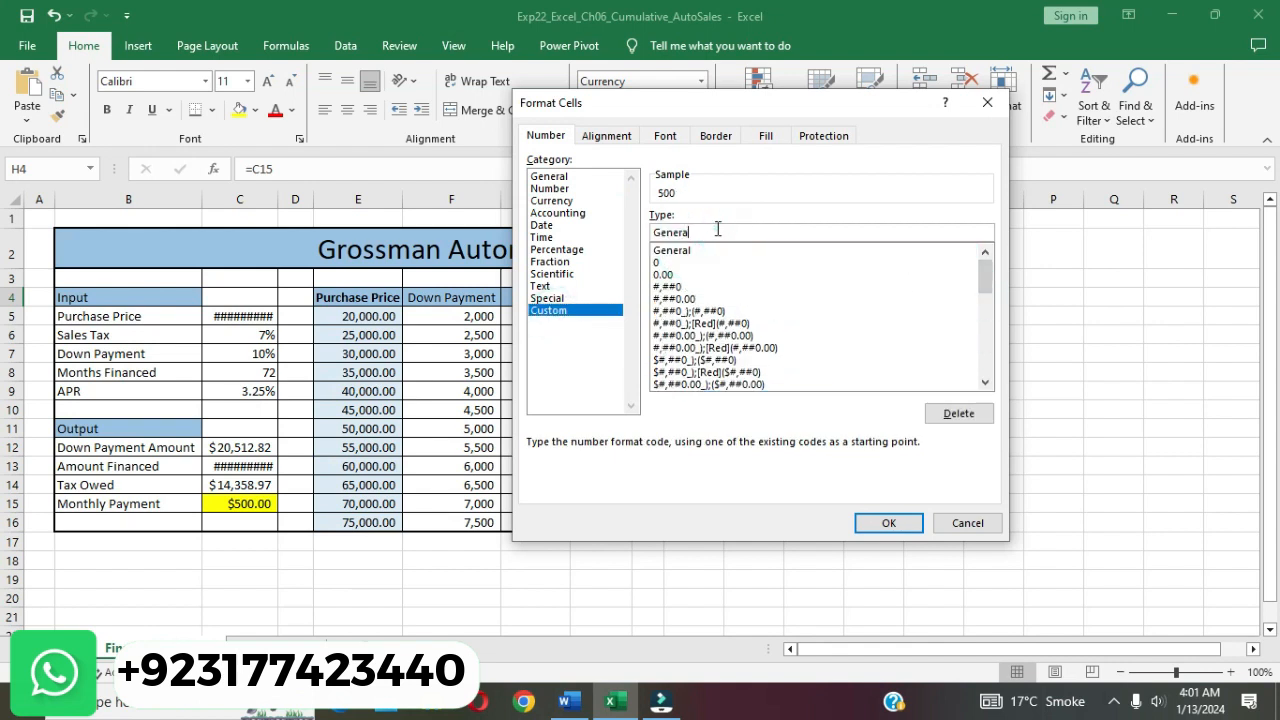
pyautogui.press('BackSpace')
pyautogui.press('BackSpace')
pyautogui.write('"Monthly Pmt"')
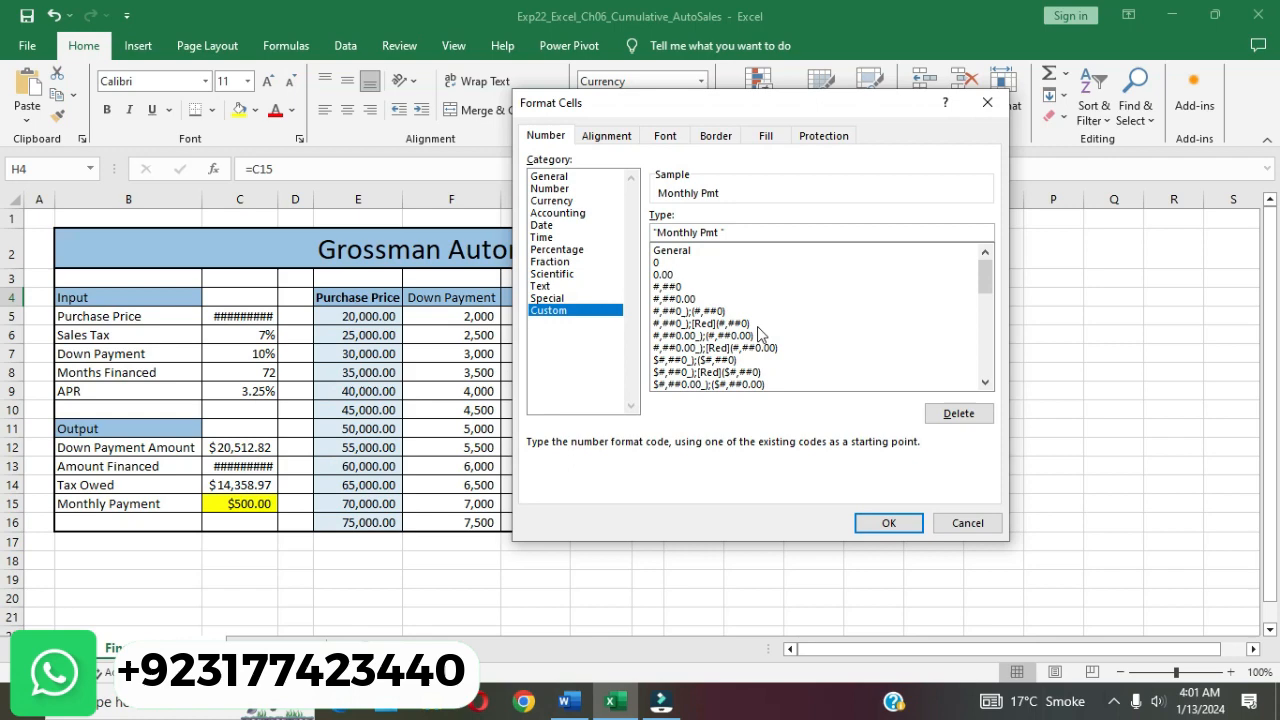
pyautogui.click(884, 524)
pyautogui.click(758, 565)
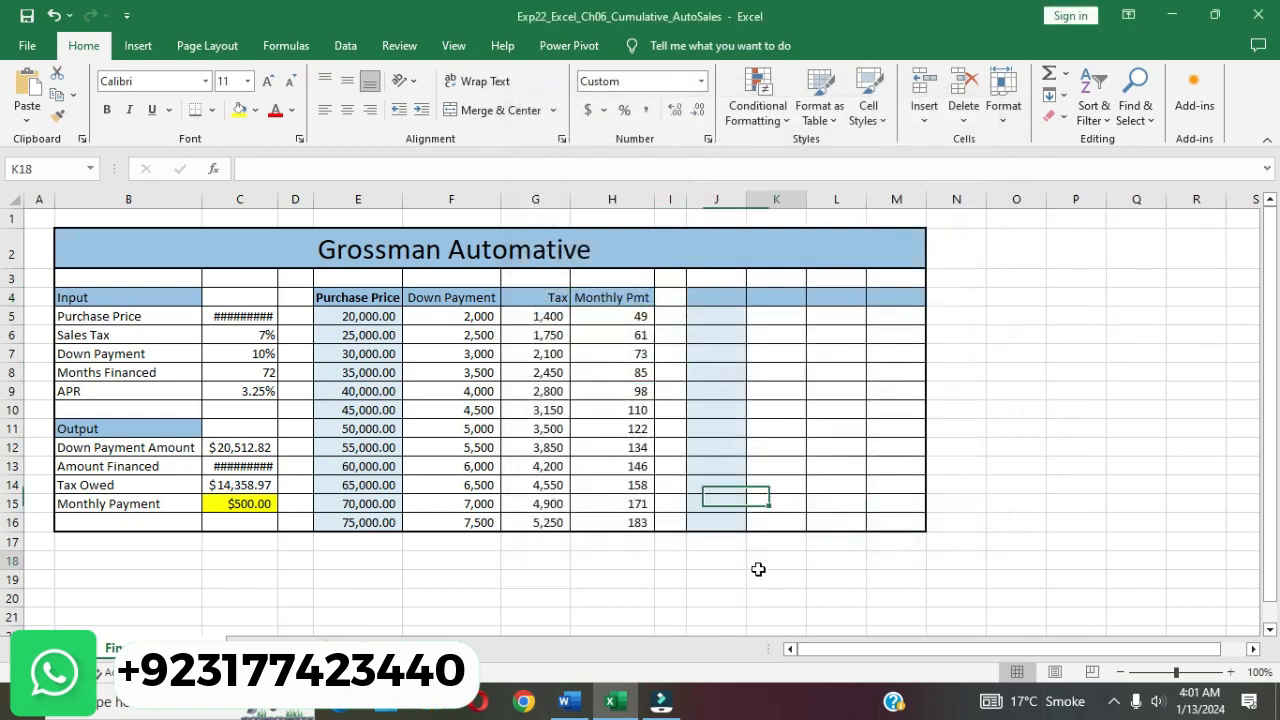
# - Select step 10's bold-and-center sentence in the Word instructions, switch to Excel and bold and center the headings in E4:H4
pyautogui.click(568, 702)
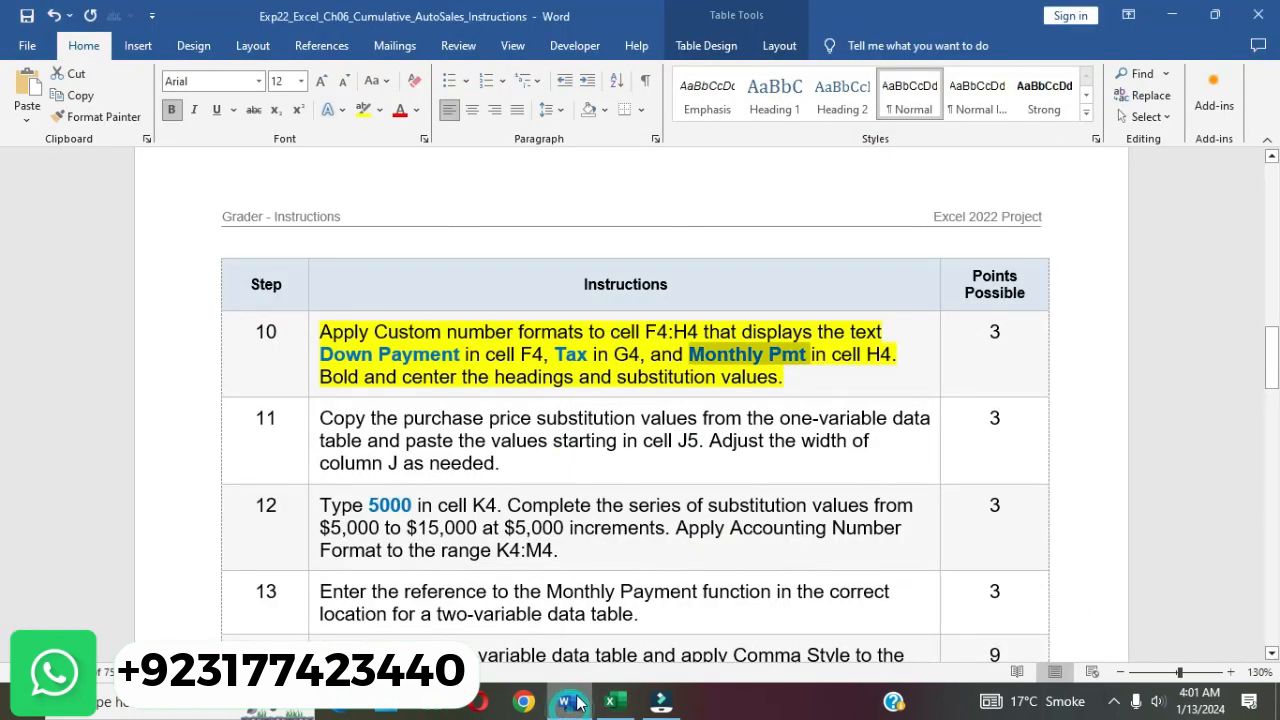
pyautogui.click(748, 348)
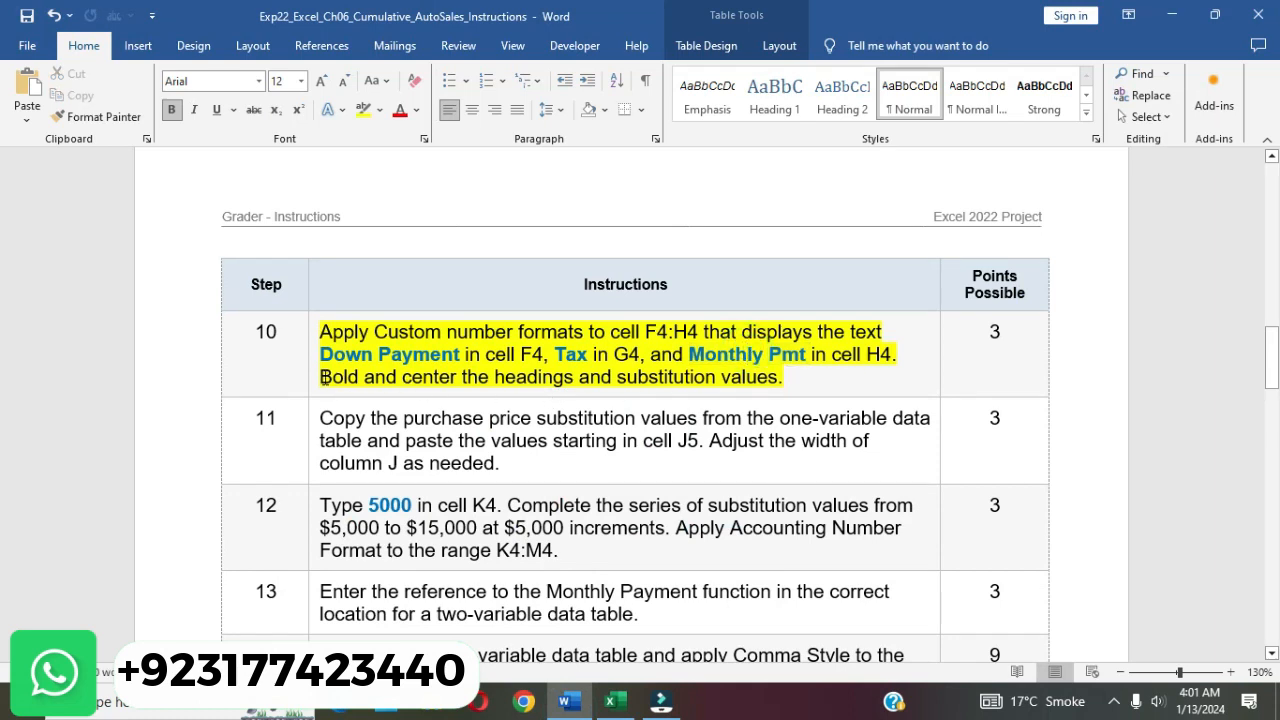
pyautogui.moveTo(320, 376); pyautogui.dragTo(782, 378)
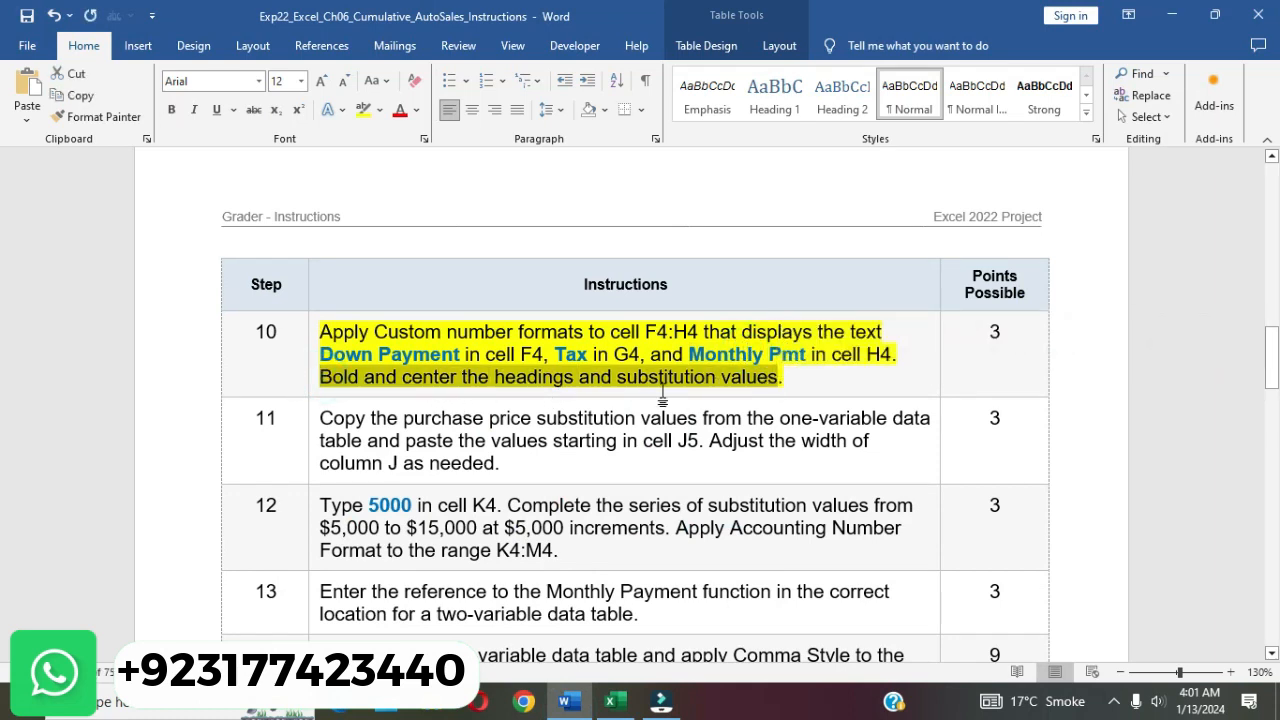
pyautogui.click(611, 702)
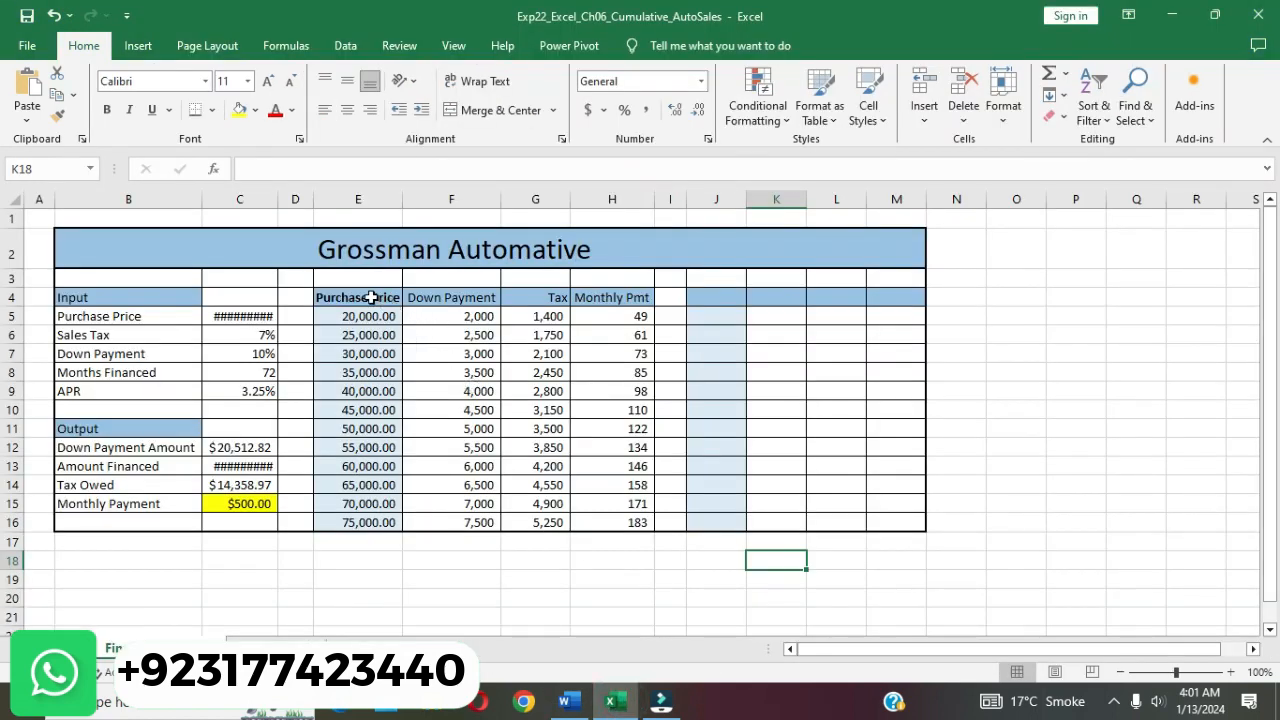
pyautogui.moveTo(371, 297); pyautogui.dragTo(606, 297)
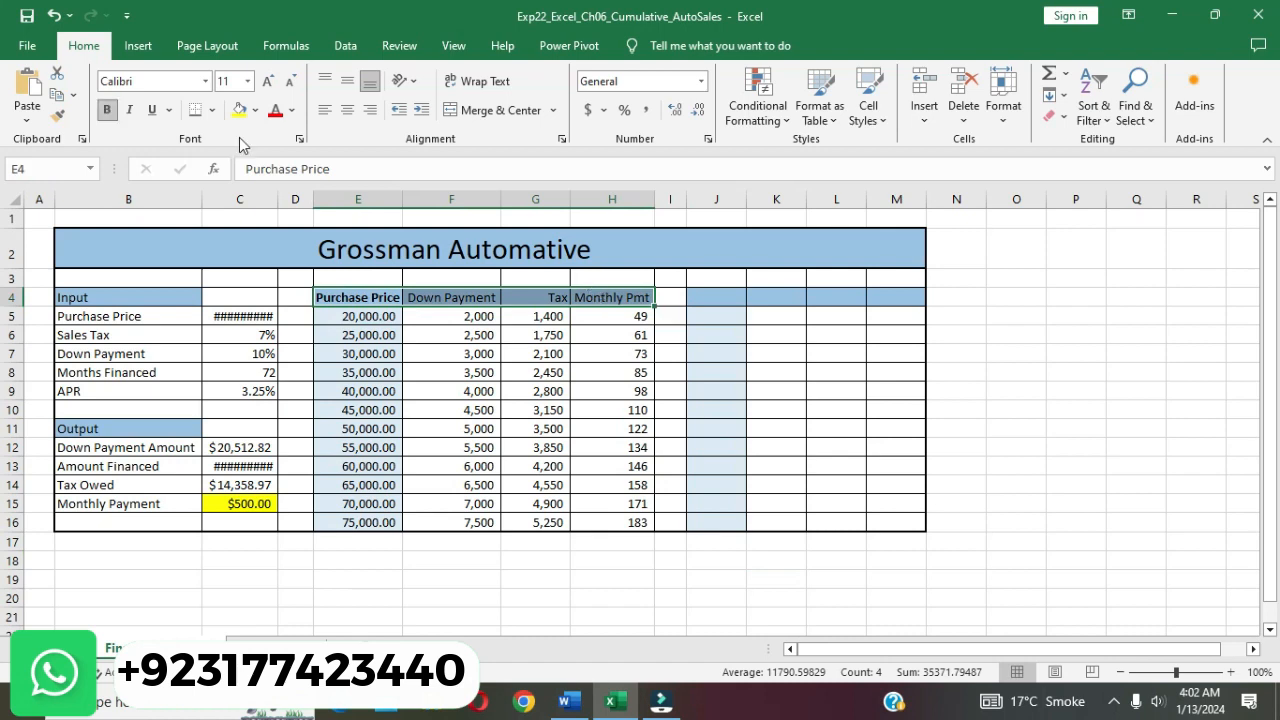
pyautogui.click(109, 110)
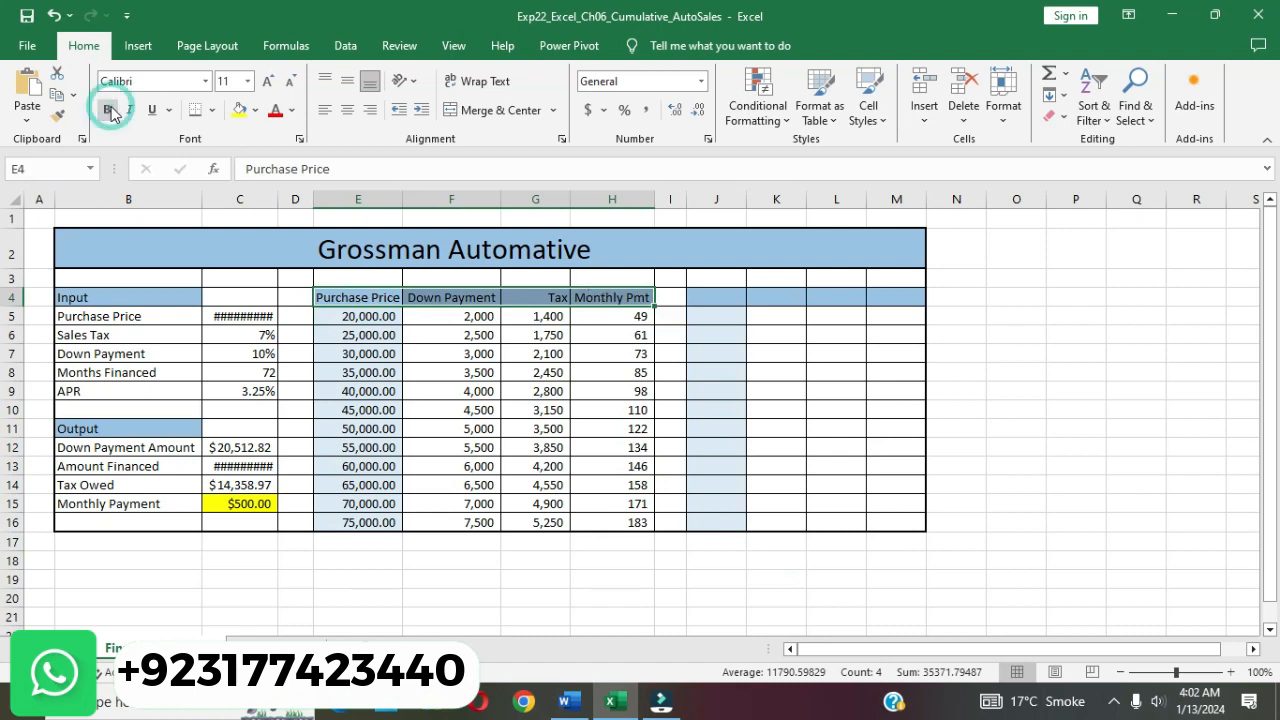
pyautogui.click(348, 118)
# - Bold and center the purchase price substitution values in E5:E16
pyautogui.click(387, 316)
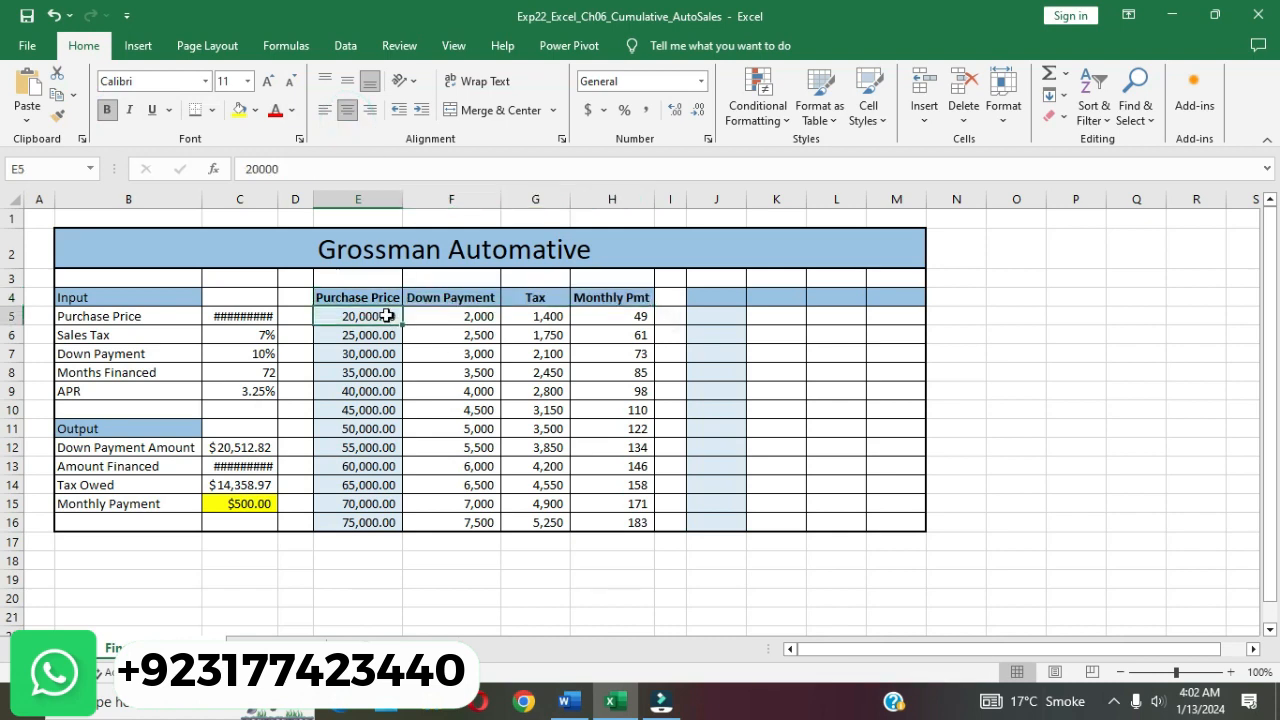
pyautogui.moveTo(387, 316); pyautogui.dragTo(357, 523)
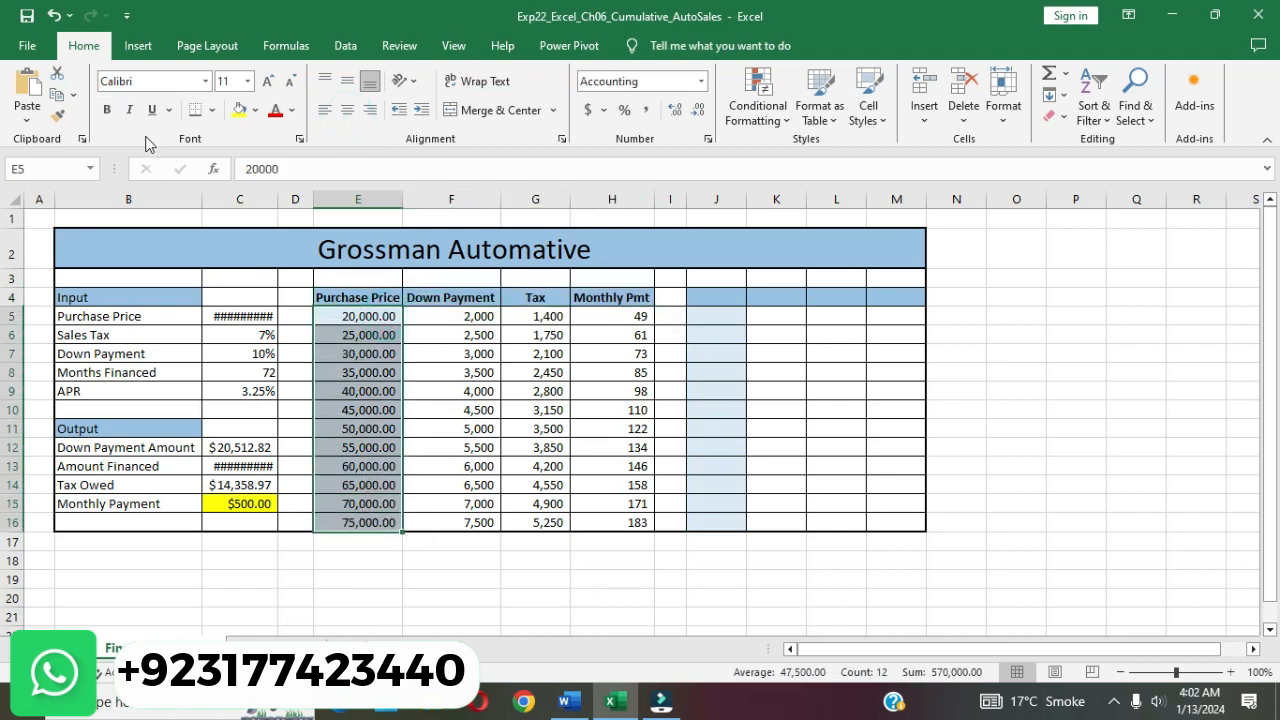
pyautogui.click(107, 111)
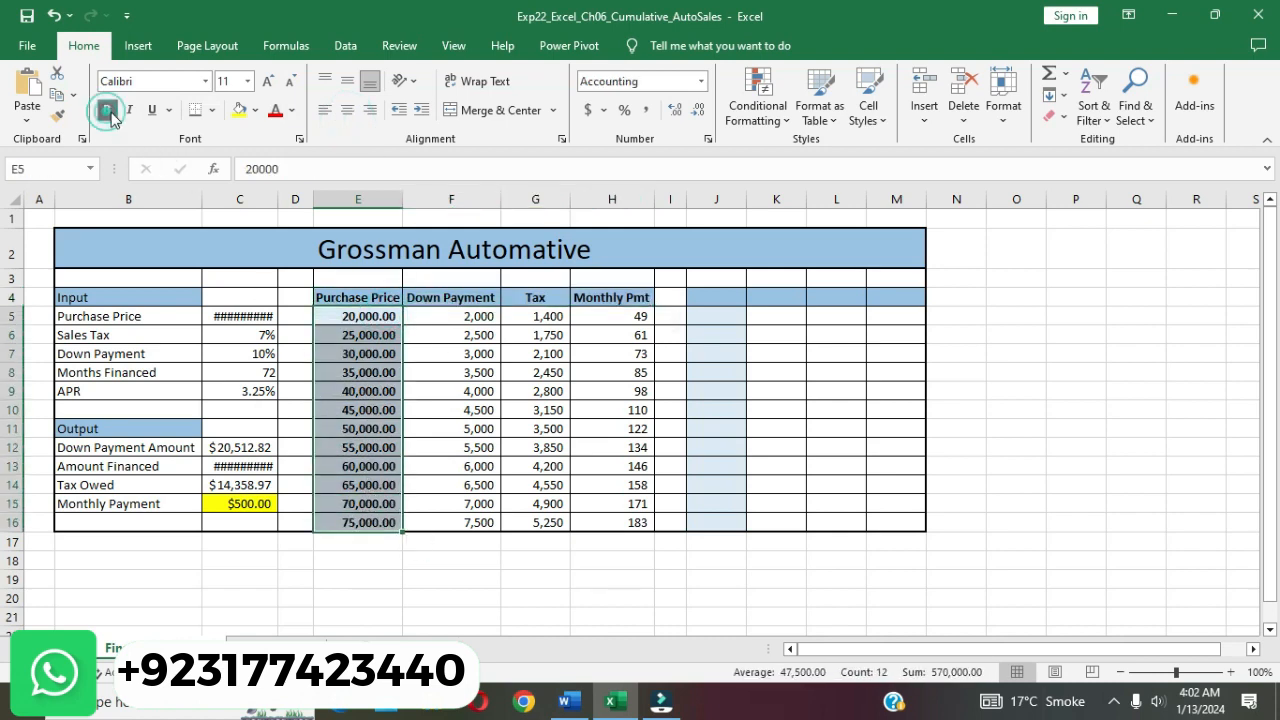
pyautogui.click(347, 113)
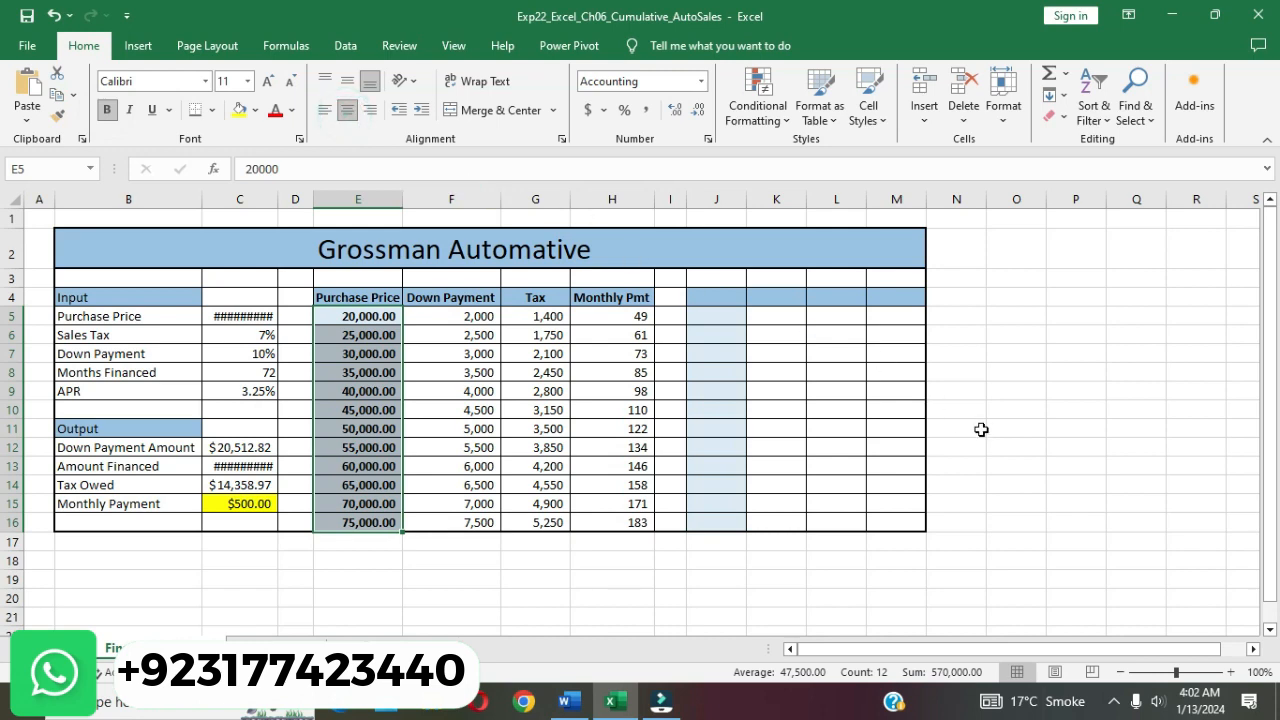
pyautogui.click(1004, 449)
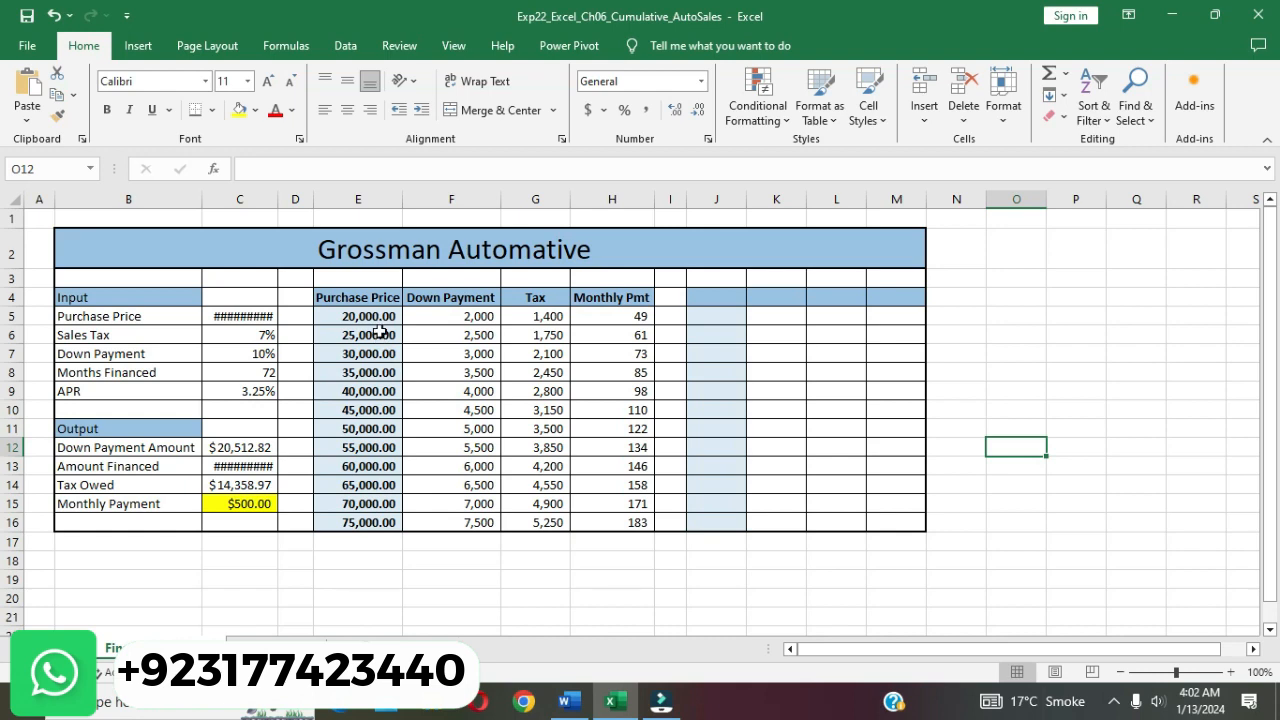
pyautogui.moveTo(373, 319); pyautogui.dragTo(371, 523)
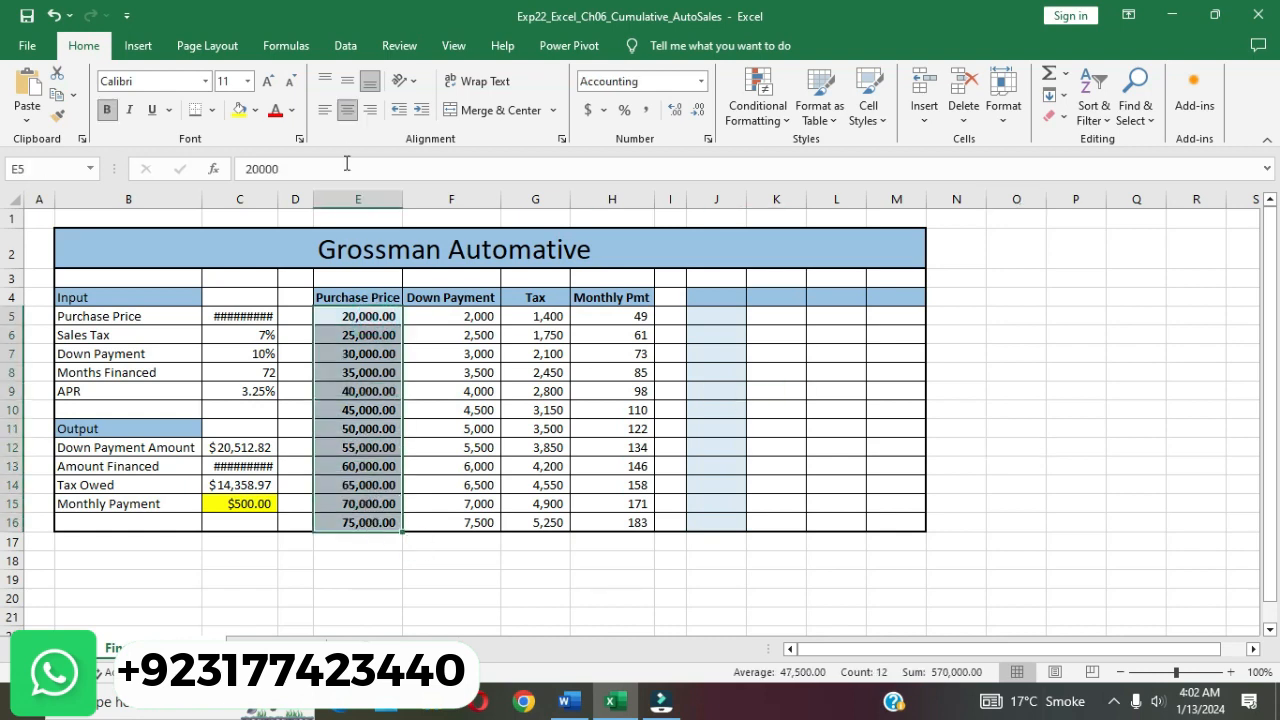
pyautogui.click(977, 464)
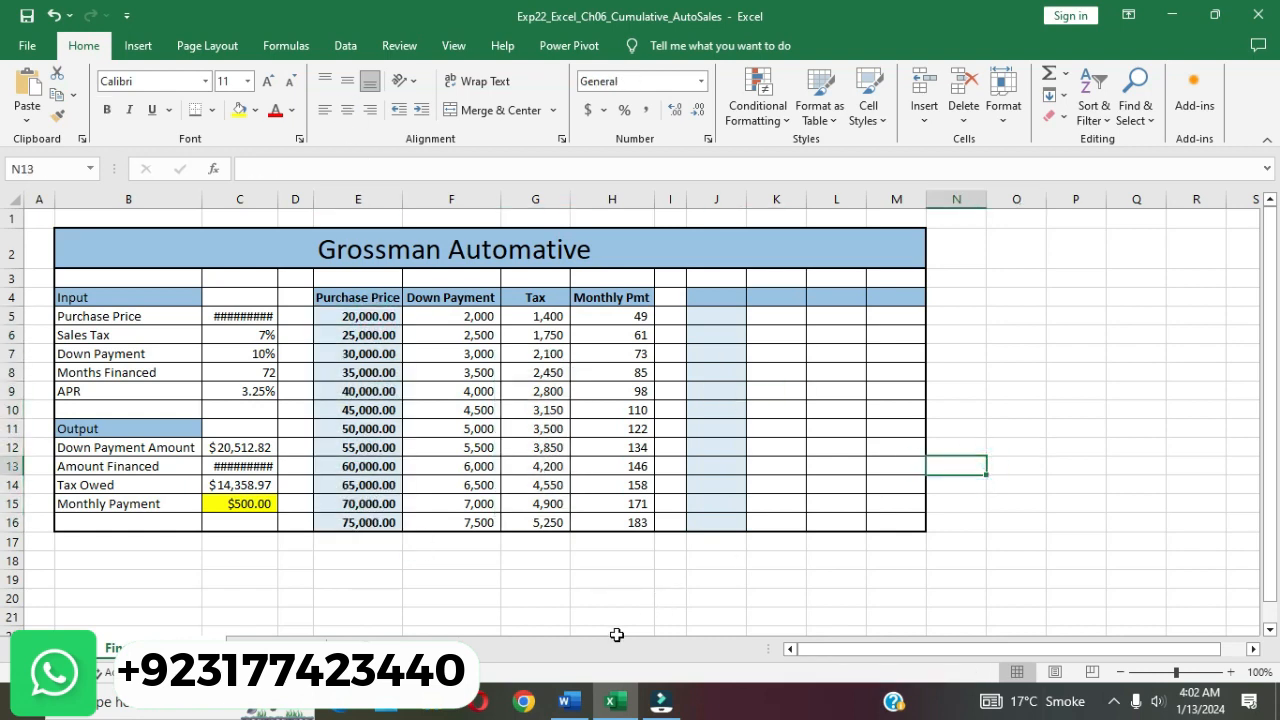
# - Switch to Word, remove the highlight from step 10's instruction, and highlight step 11's instruction in yellow and select its text
pyautogui.click(570, 703)
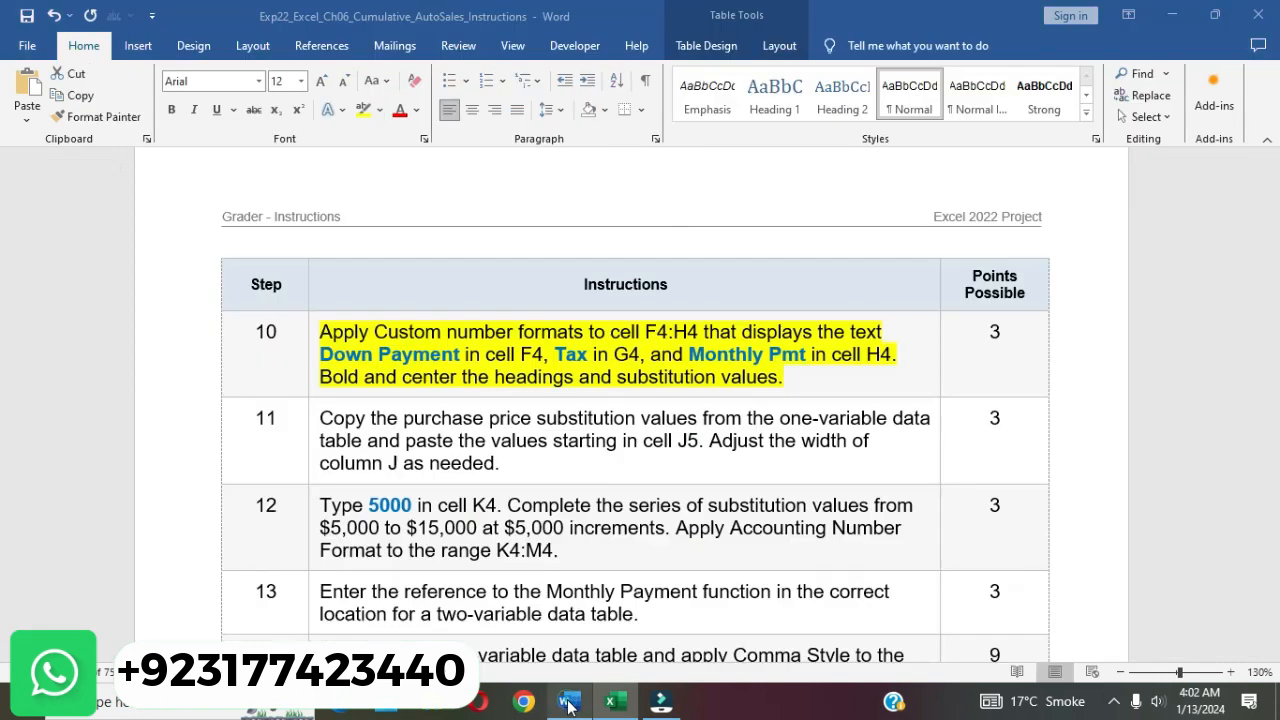
pyautogui.click(701, 362)
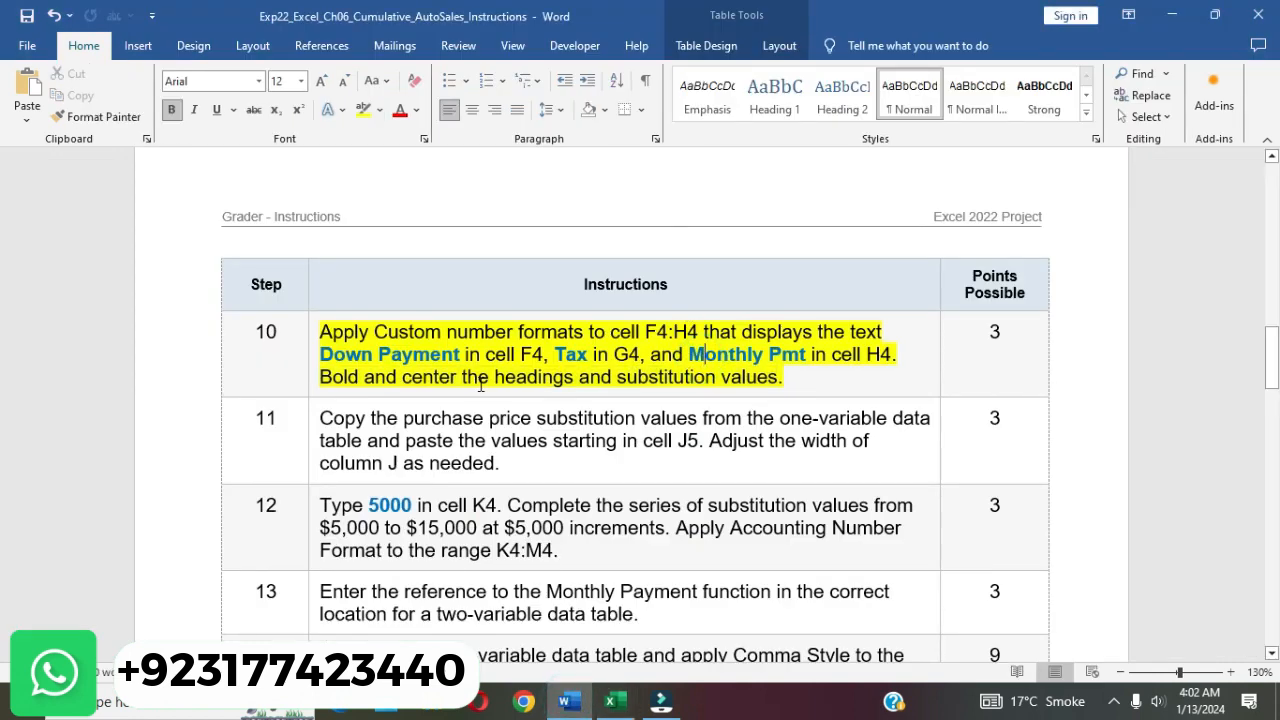
pyautogui.click(313, 336)
pyautogui.click(391, 299)
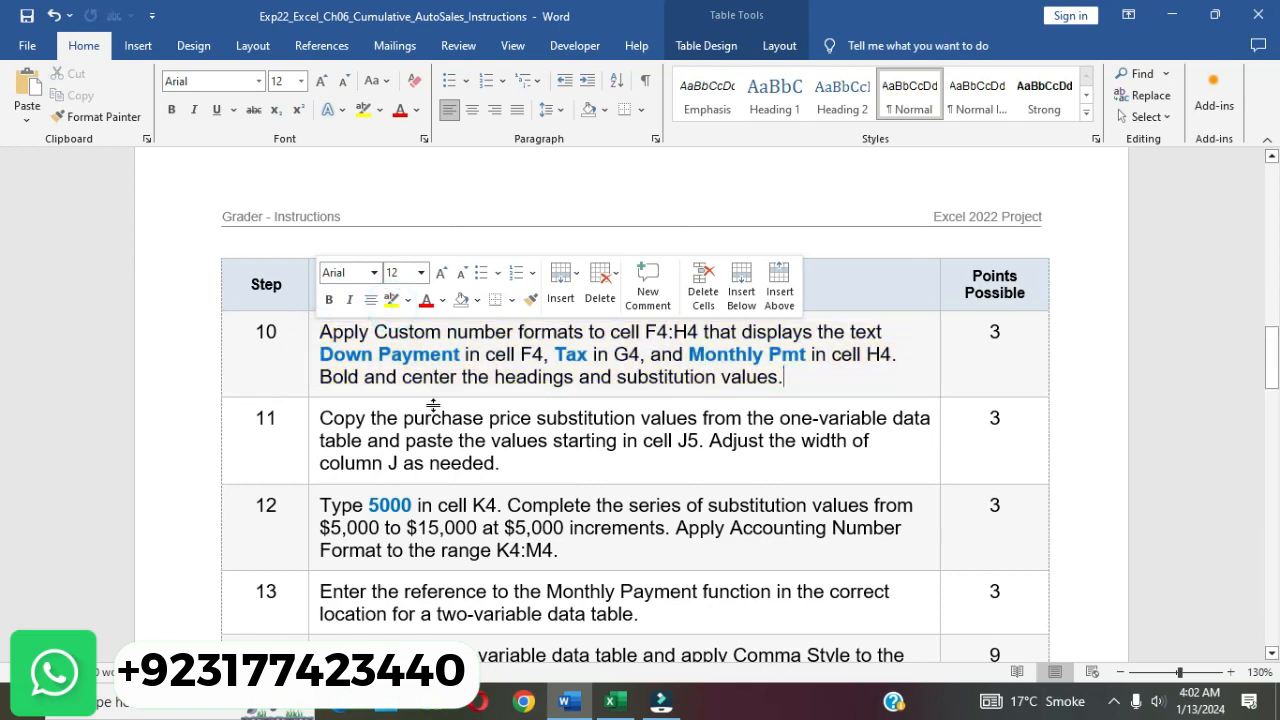
pyautogui.scroll(-2, 409, 409)
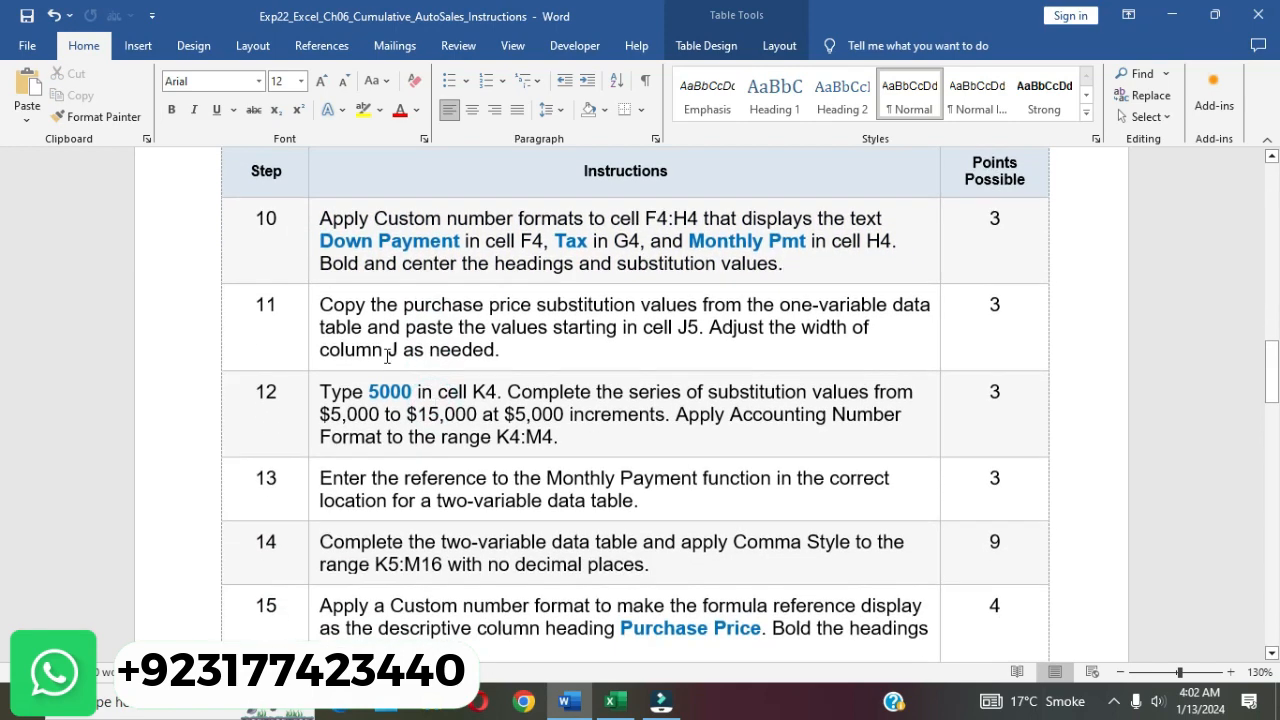
pyautogui.click(313, 310)
pyautogui.click(389, 278)
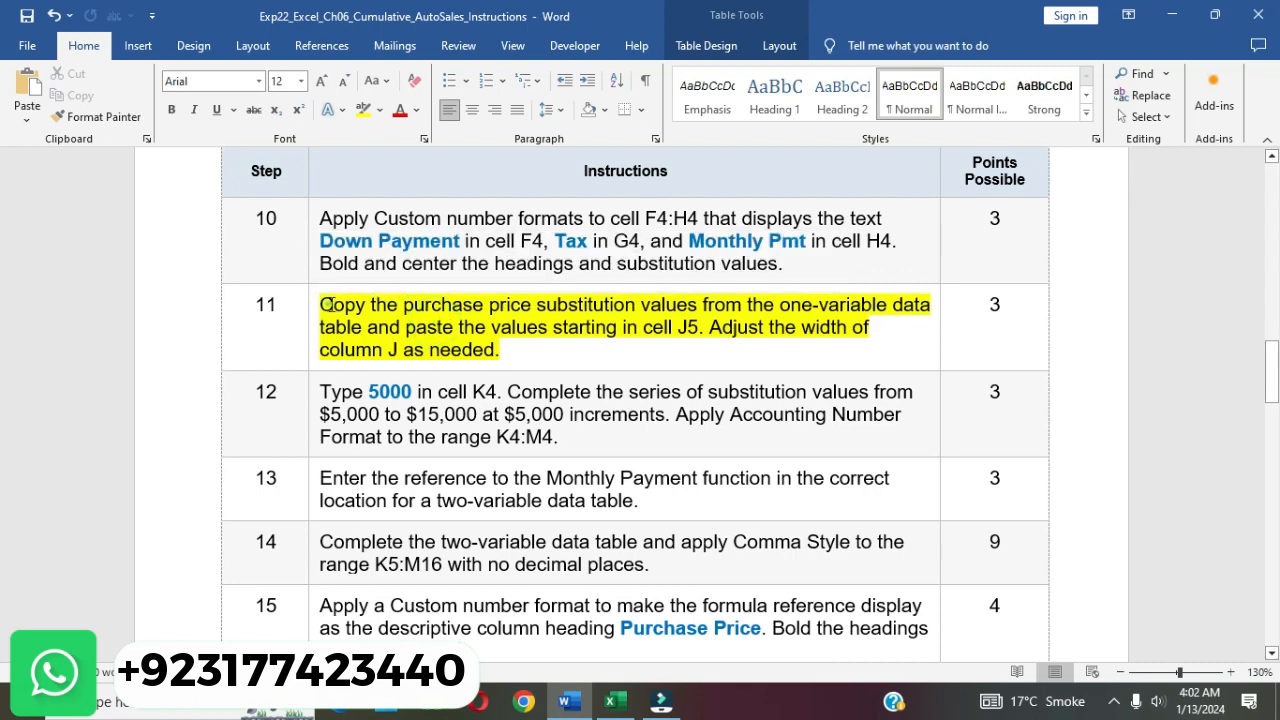
pyautogui.moveTo(327, 305); pyautogui.dragTo(524, 327)
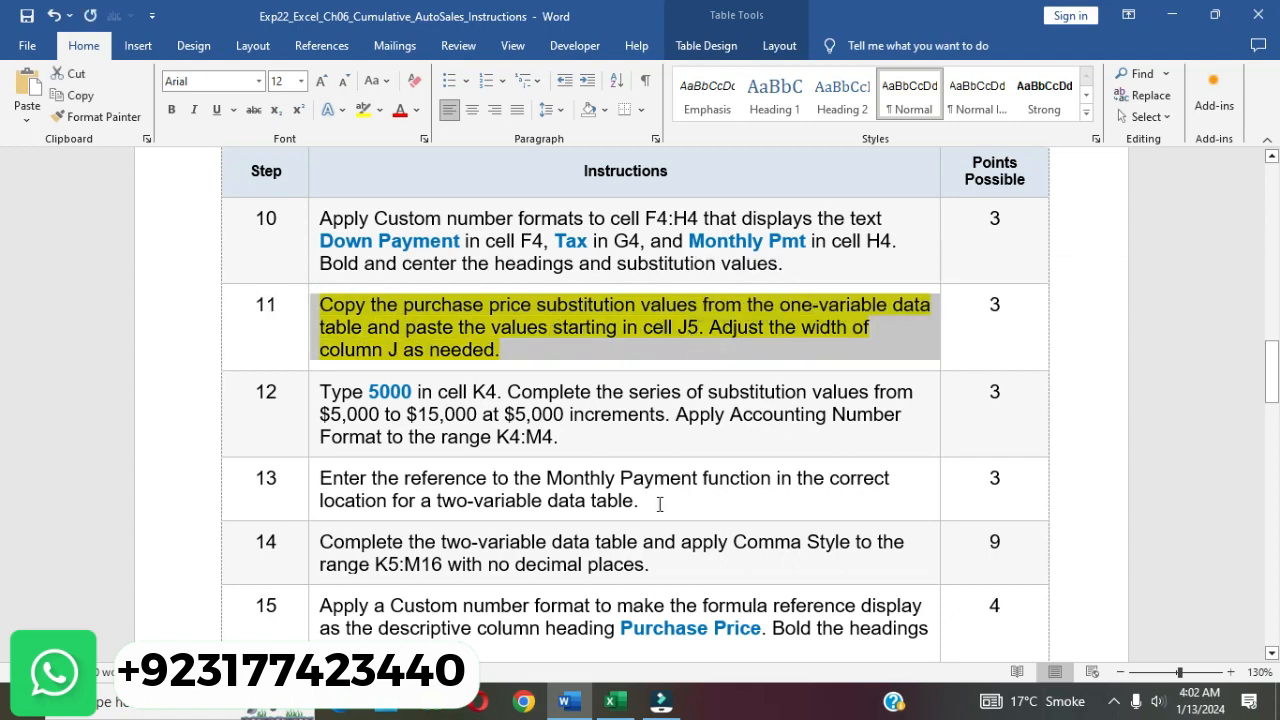
# - Switch to Excel, copy the purchase price values in E5:E16 and paste them starting in J5, returning to the Word instructions
pyautogui.click(613, 703)
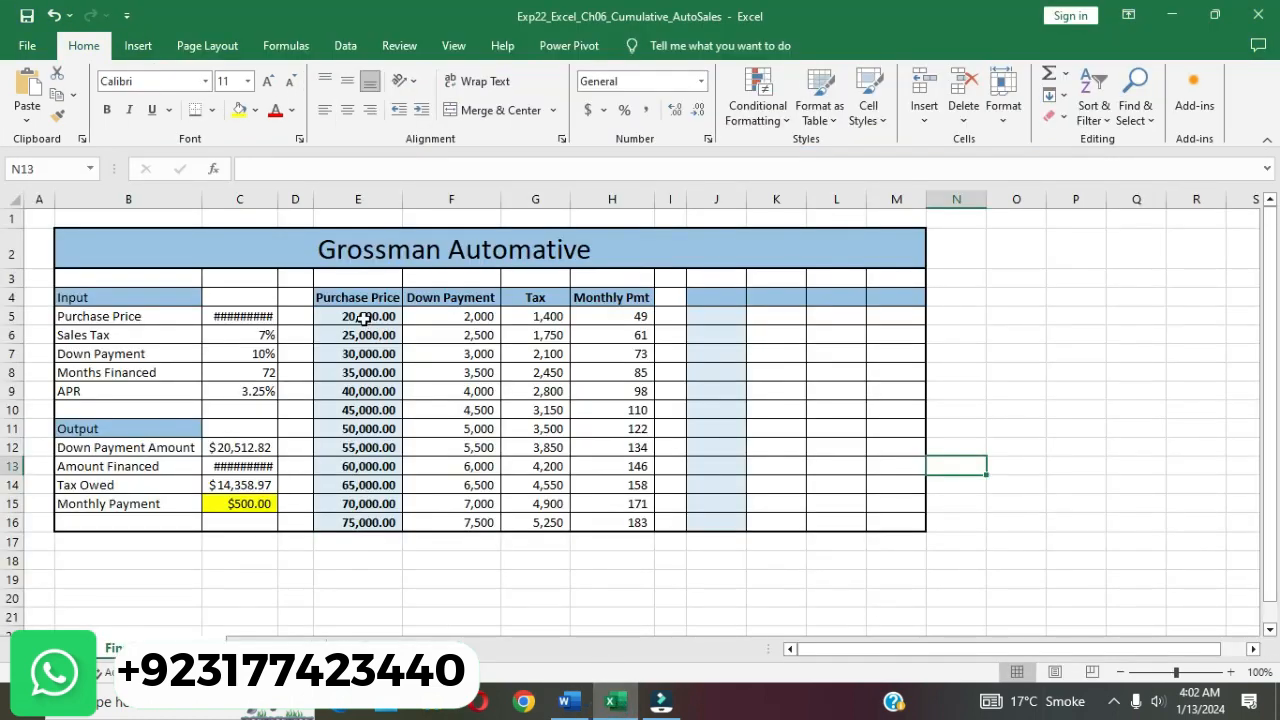
pyautogui.click(360, 315)
pyautogui.moveTo(360, 315); pyautogui.dragTo(345, 522)
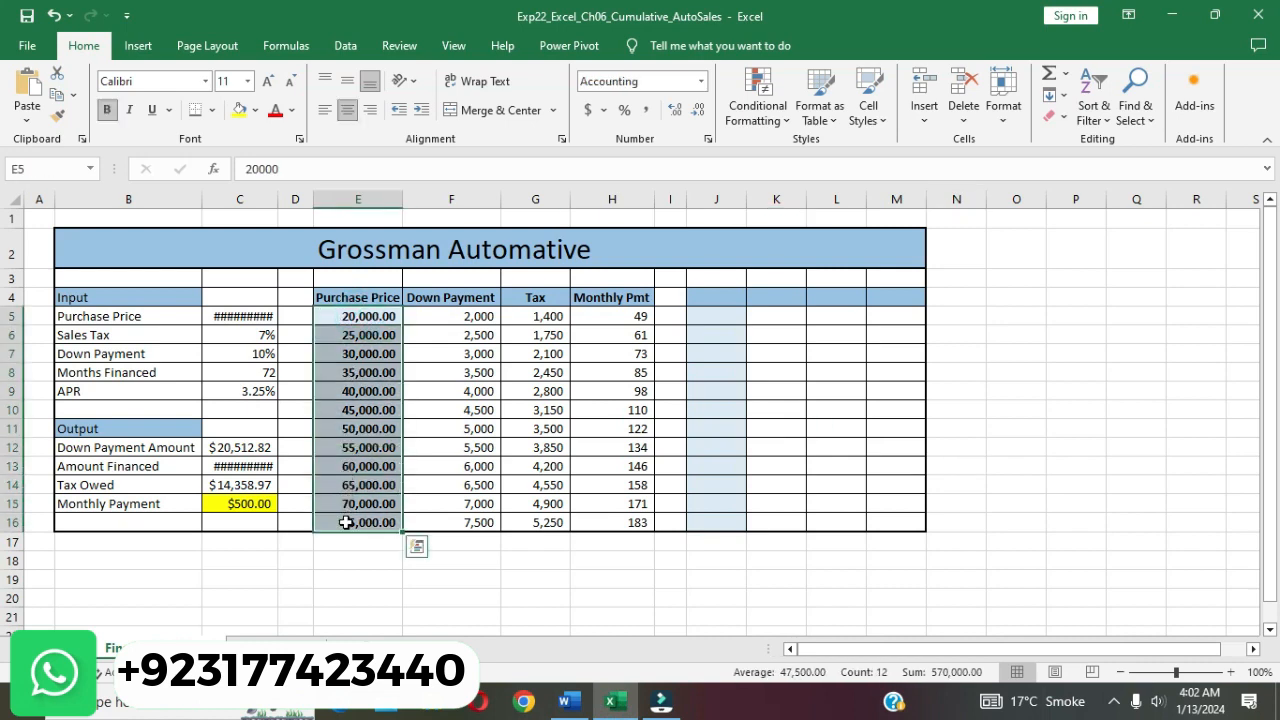
pyautogui.hotkey('ctrl', 'c')
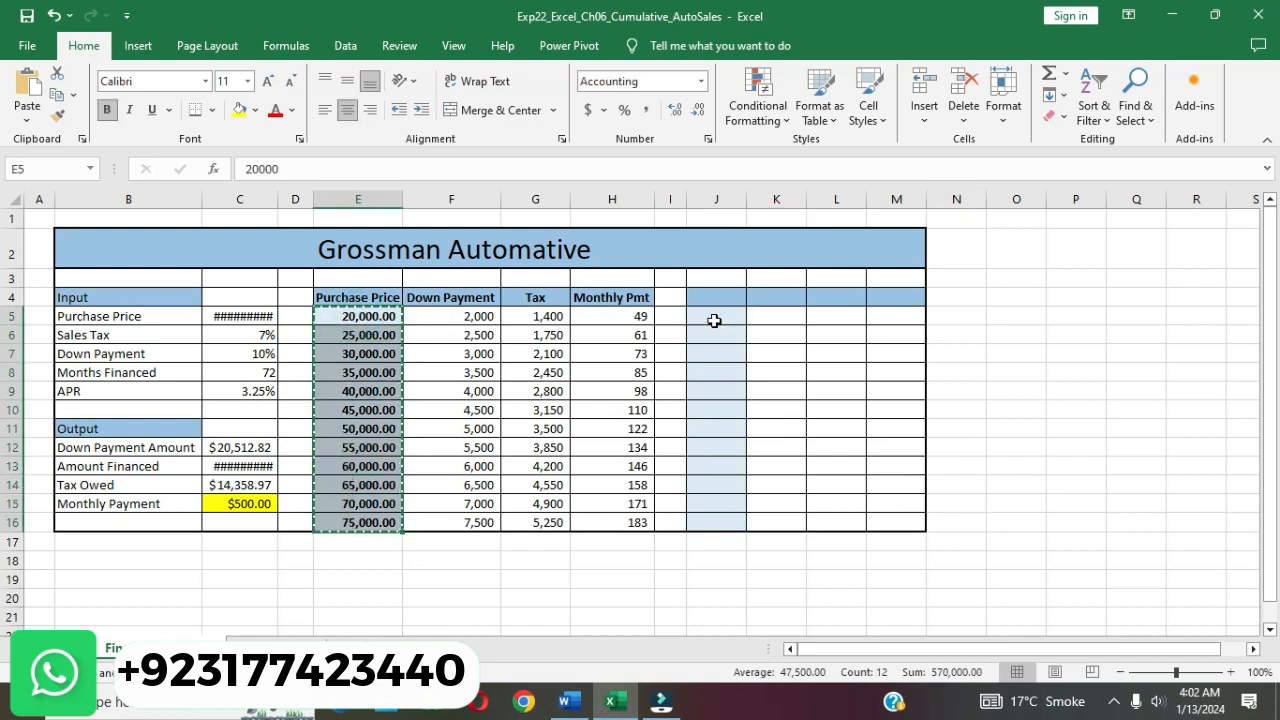
pyautogui.click(714, 320)
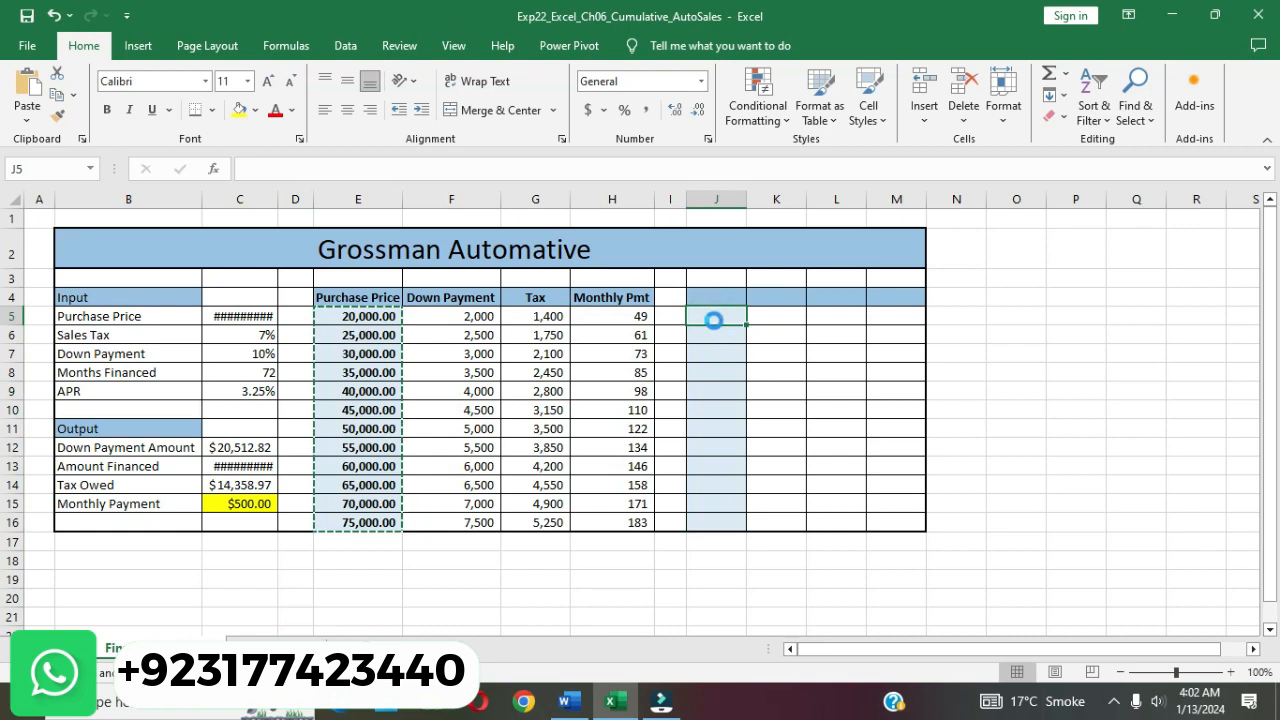
pyautogui.hotkey('ctrl', 'v')
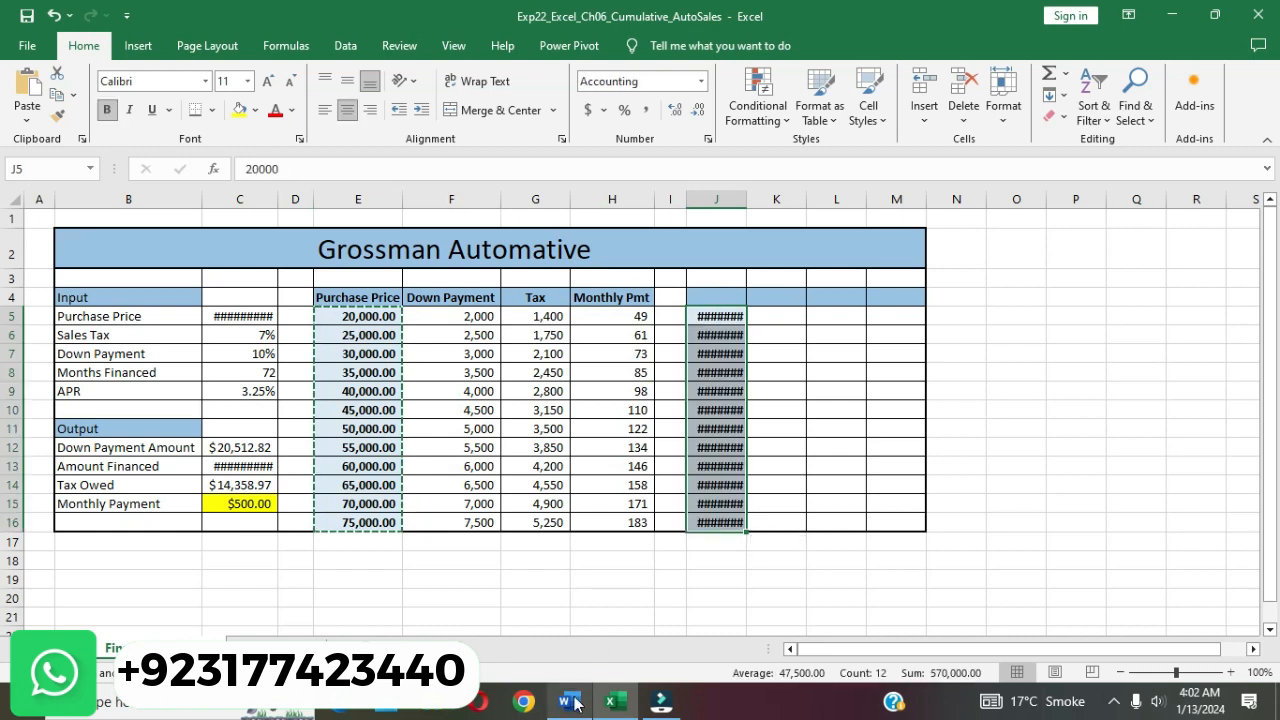
pyautogui.click(570, 700)
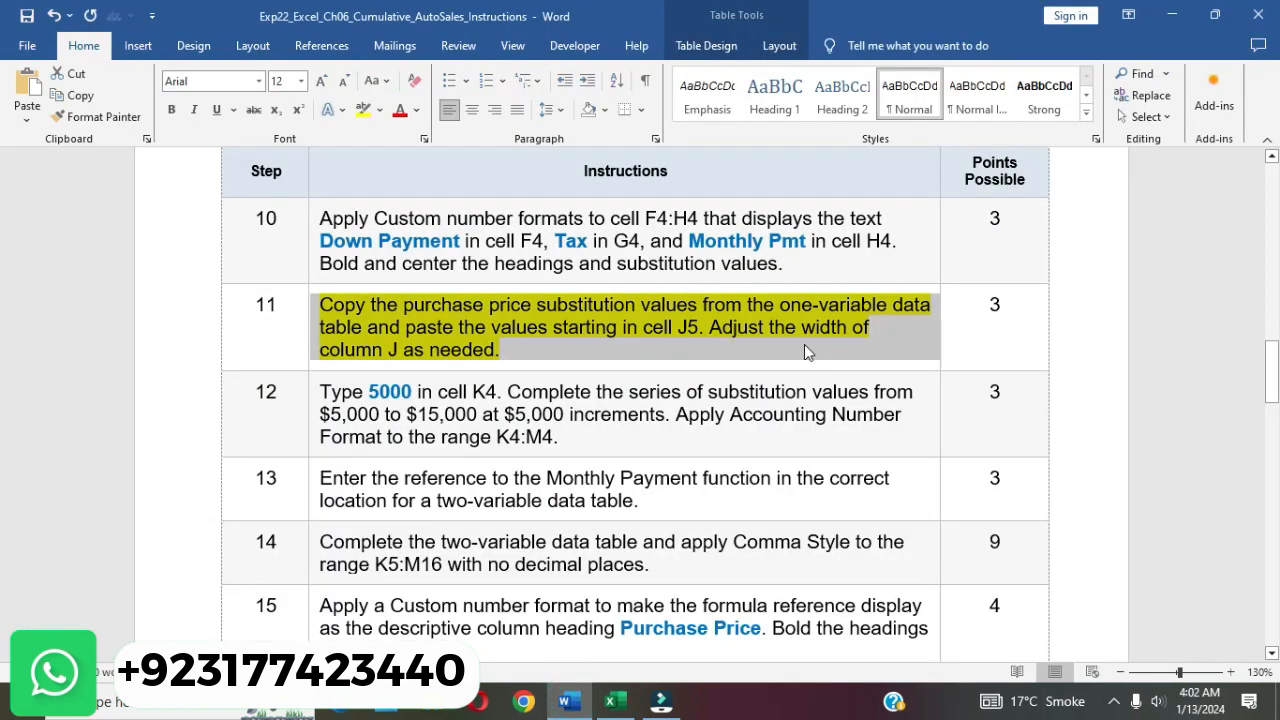
# - Switch to Excel and widen column J until the pasted purchase price values display in full
pyautogui.click(610, 700)
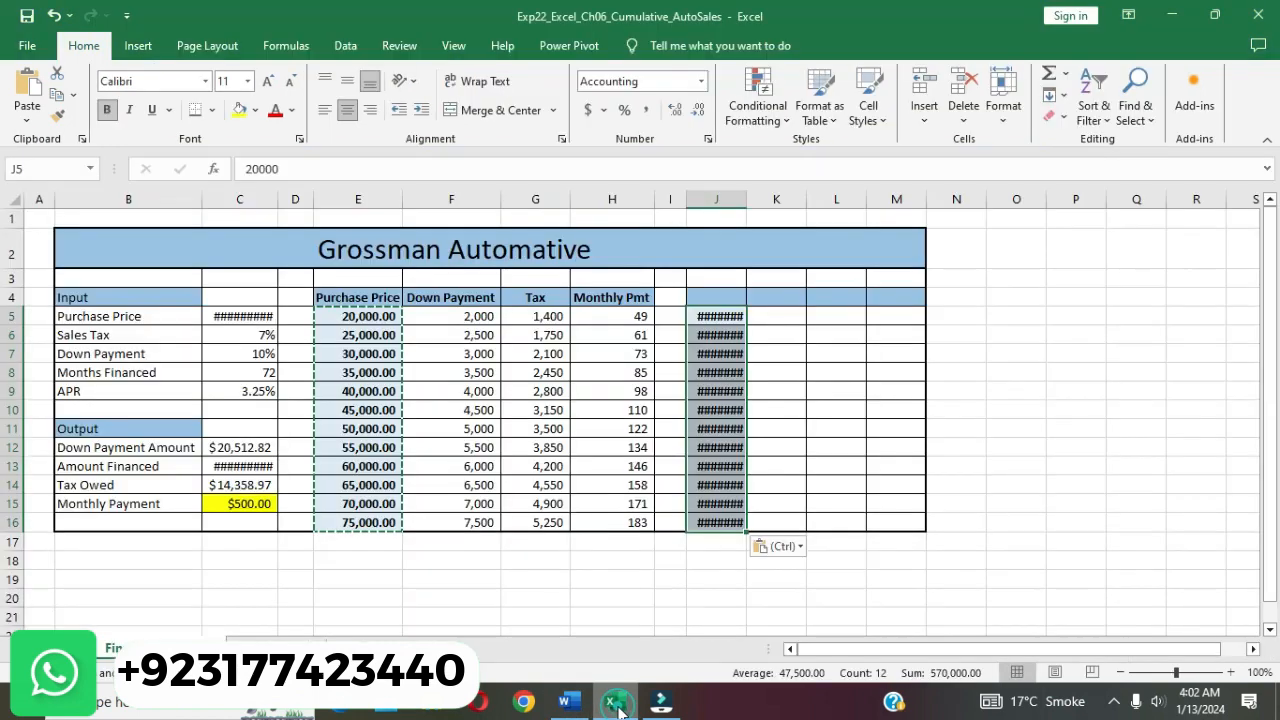
pyautogui.moveTo(746, 199); pyautogui.dragTo(768, 199)
pyautogui.click(1075, 389)
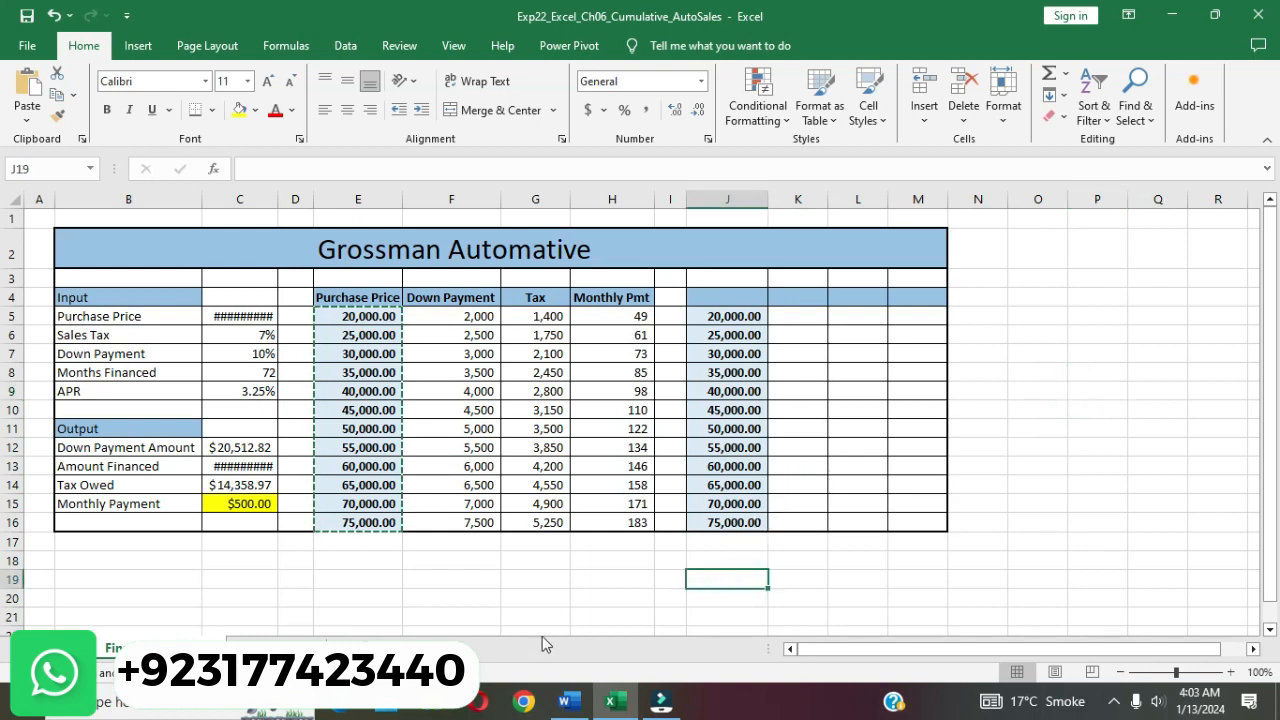
# - Switch to Word, remove the highlight from step 11's instruction, and highlight step 12's instruction in yellow, selecting its value 5000
pyautogui.click(568, 702)
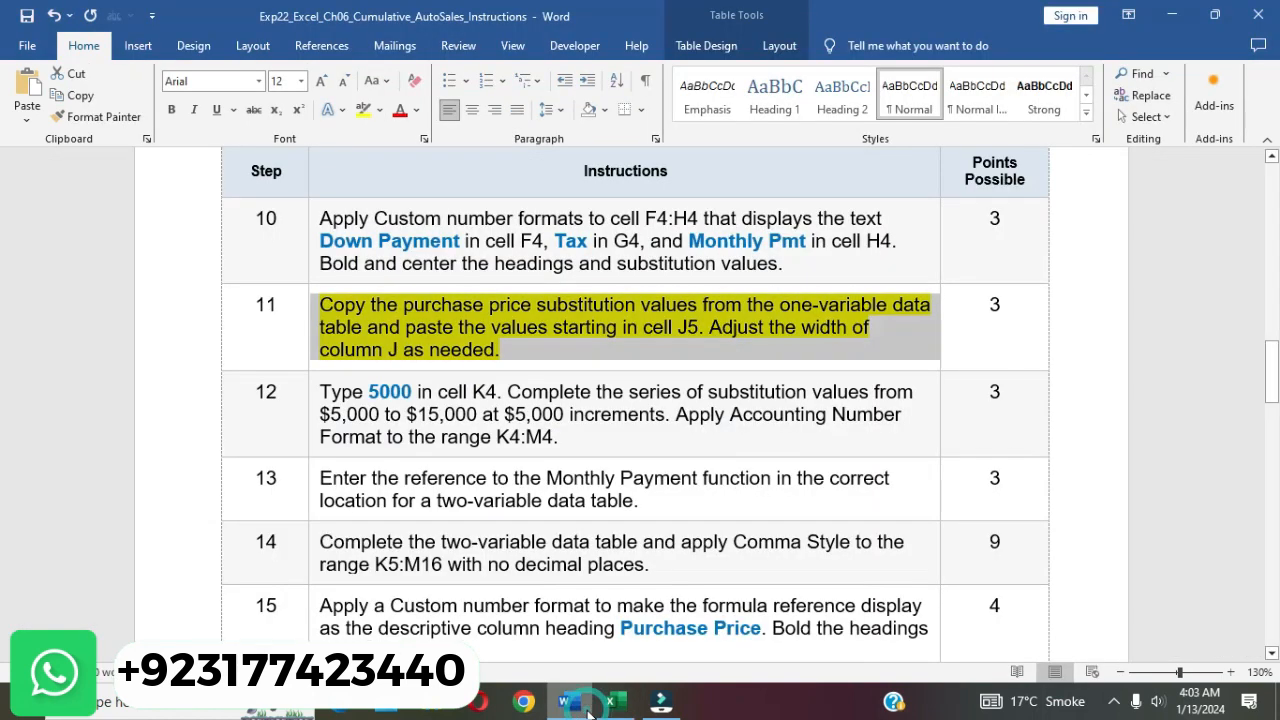
pyautogui.click(603, 362)
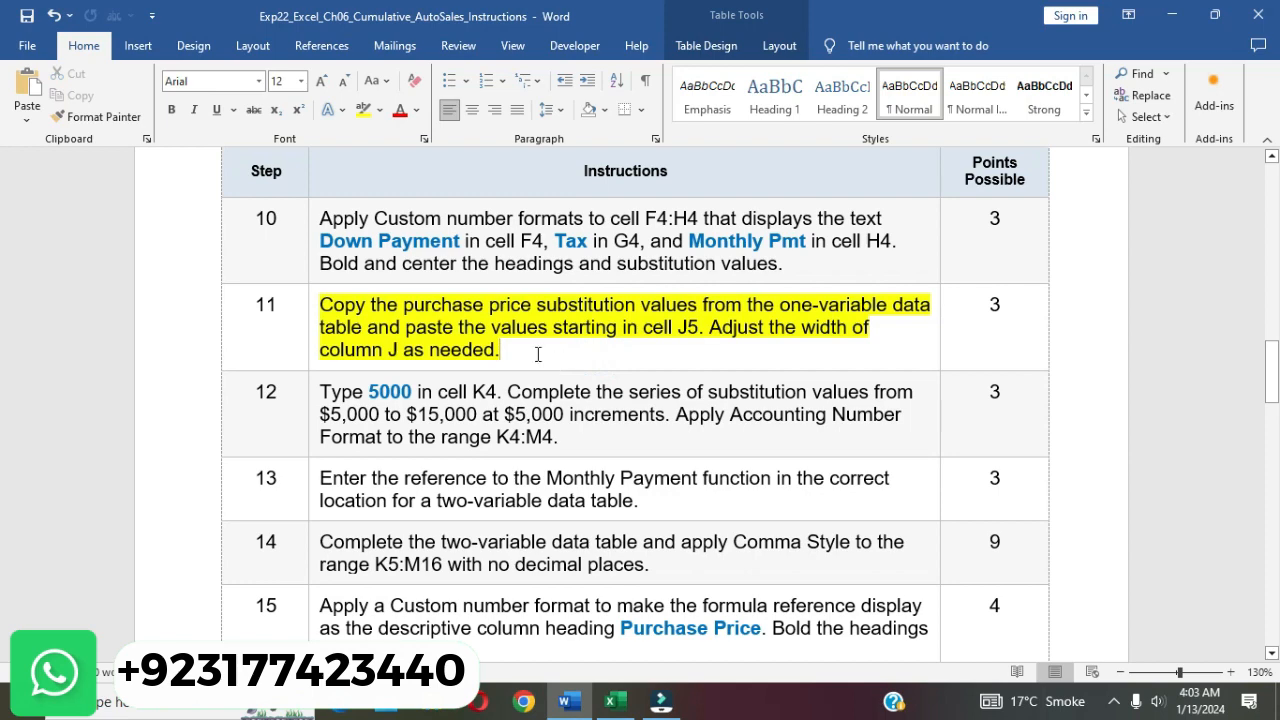
pyautogui.click(313, 310)
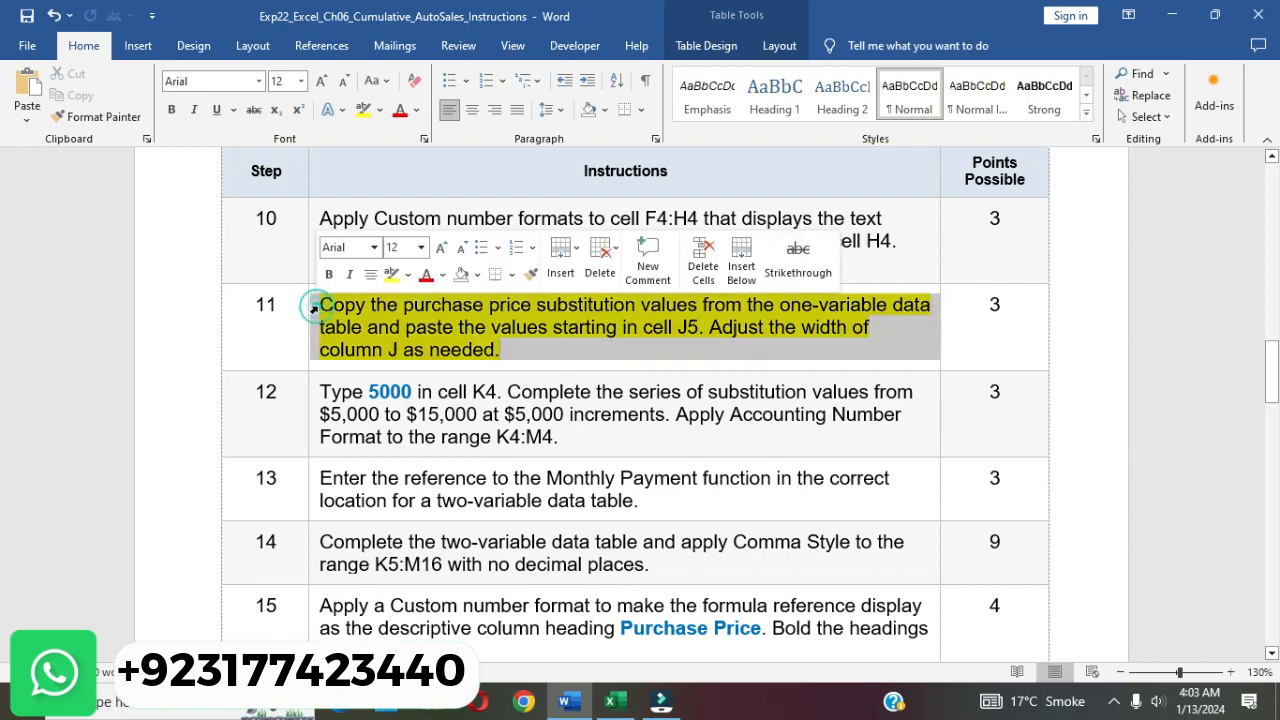
pyautogui.click(391, 276)
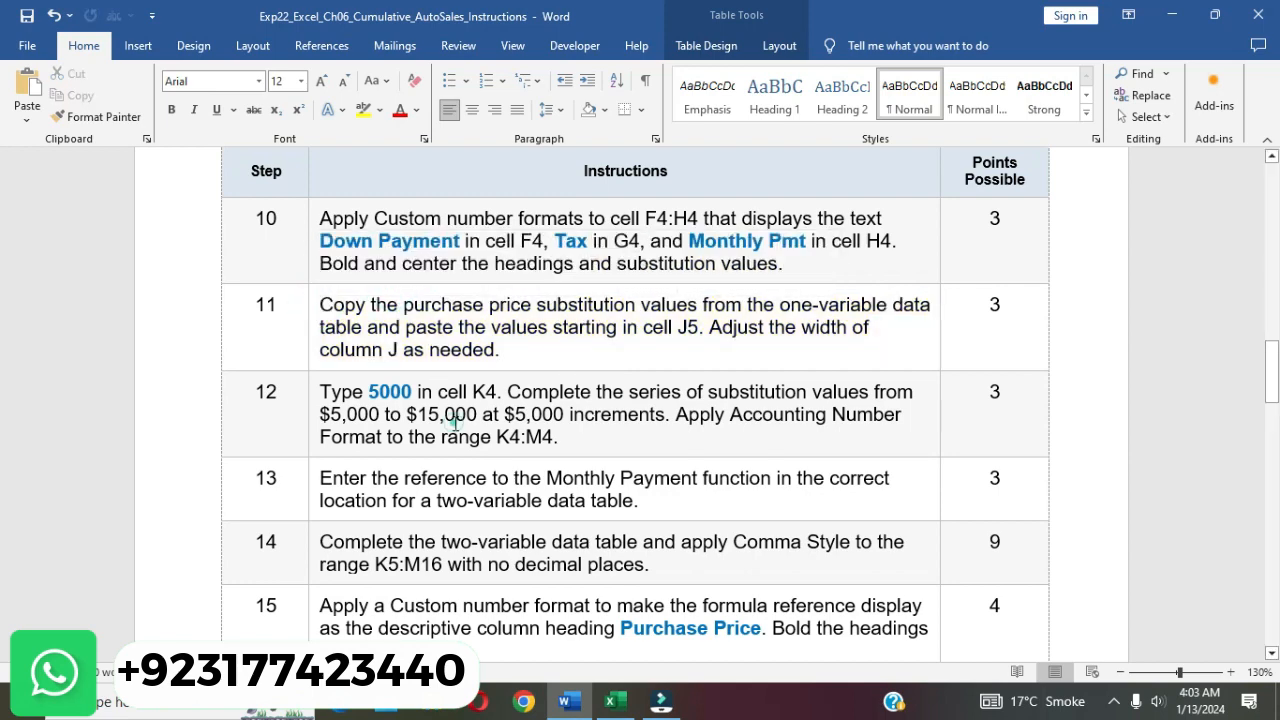
pyautogui.scroll(-2, 445, 410)
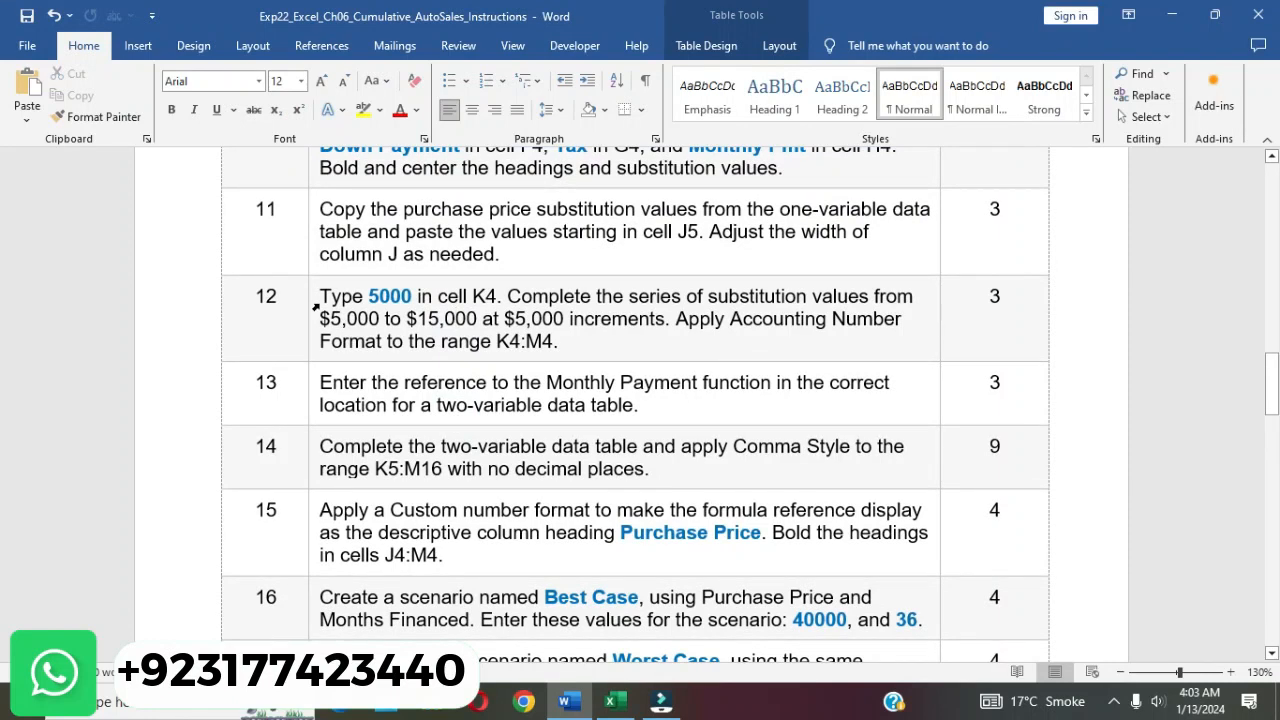
pyautogui.click(313, 310)
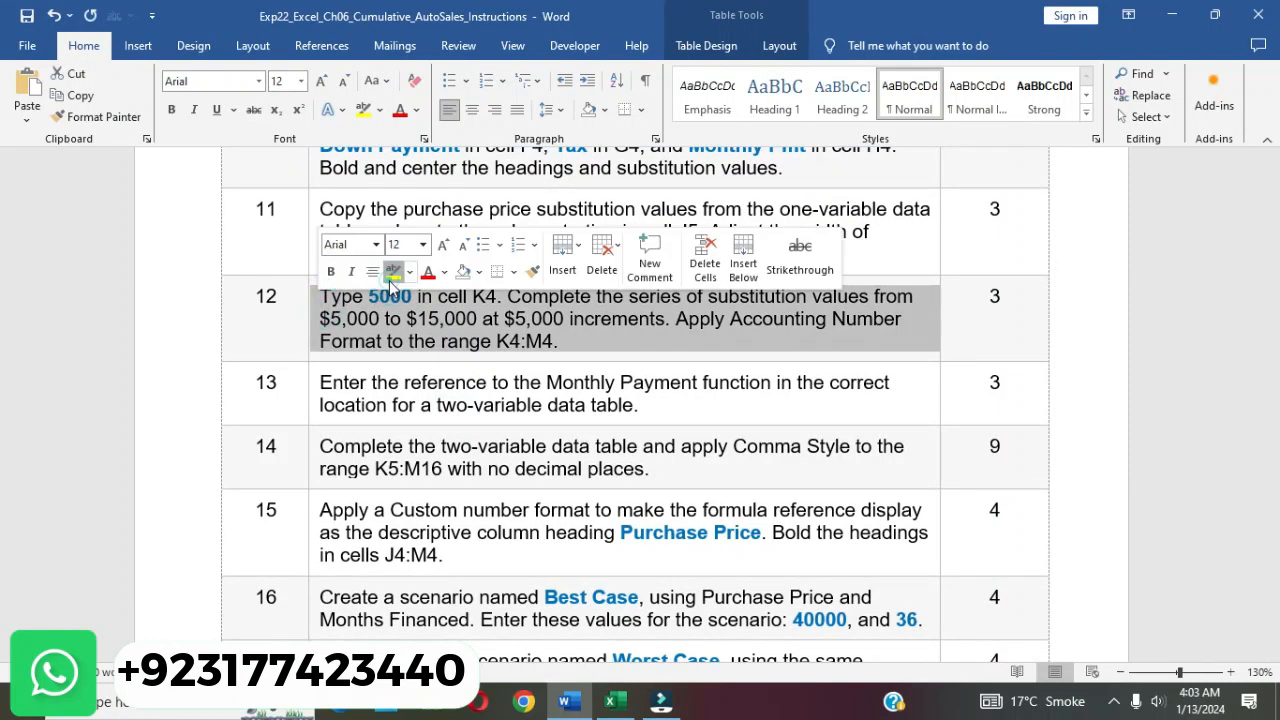
pyautogui.click(391, 276)
pyautogui.click(424, 341)
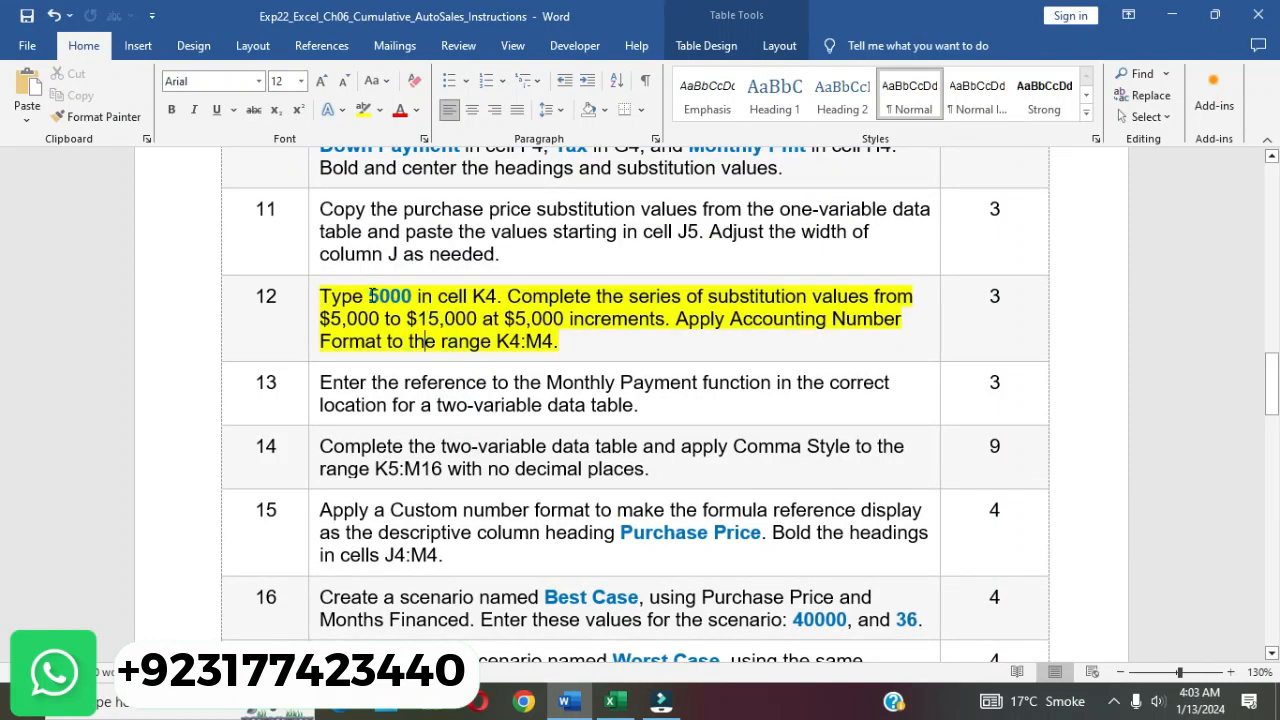
pyautogui.moveTo(369, 296); pyautogui.dragTo(411, 300)
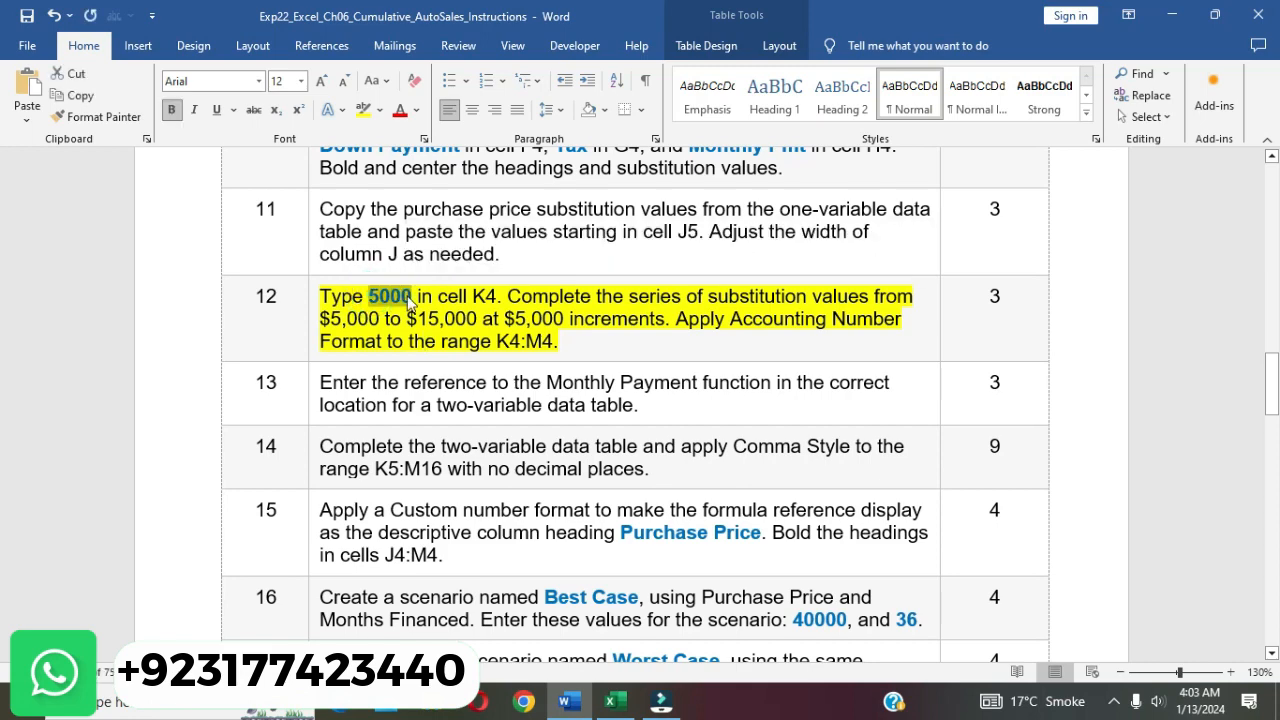
# - Switch to Excel and enter 5000 in cell K4
pyautogui.click(612, 701)
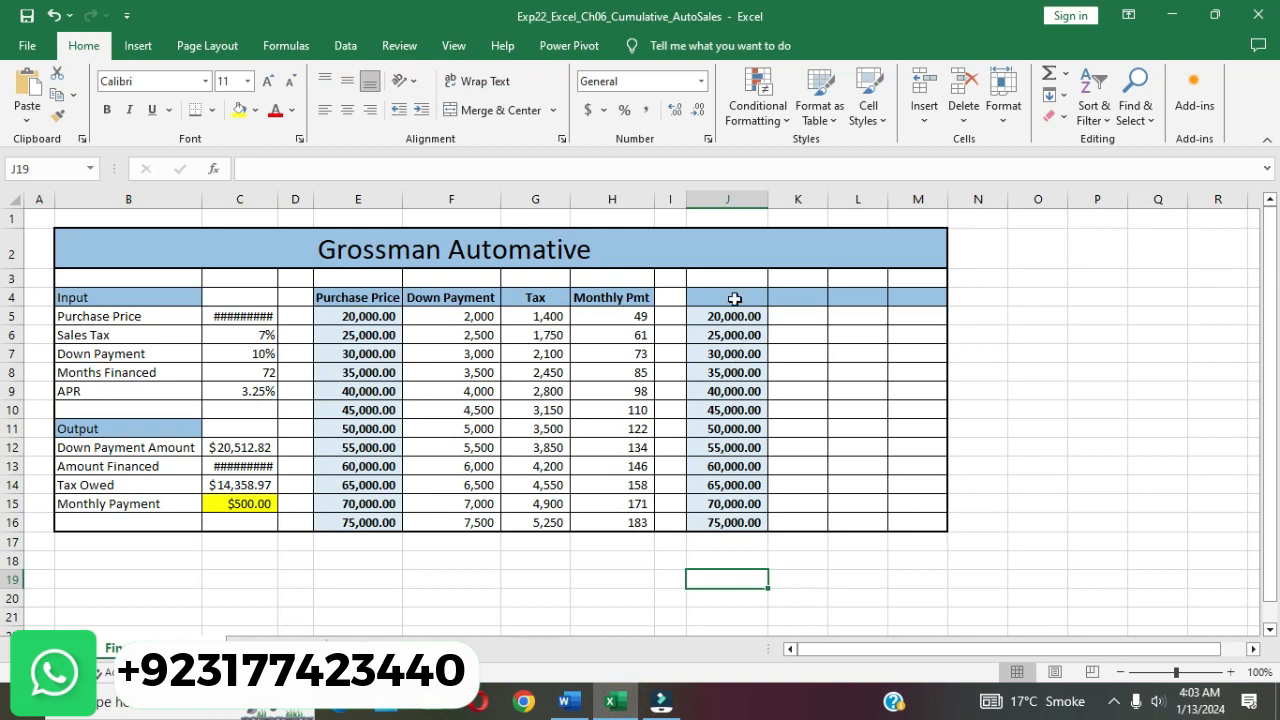
pyautogui.click(792, 299)
pyautogui.write('5')
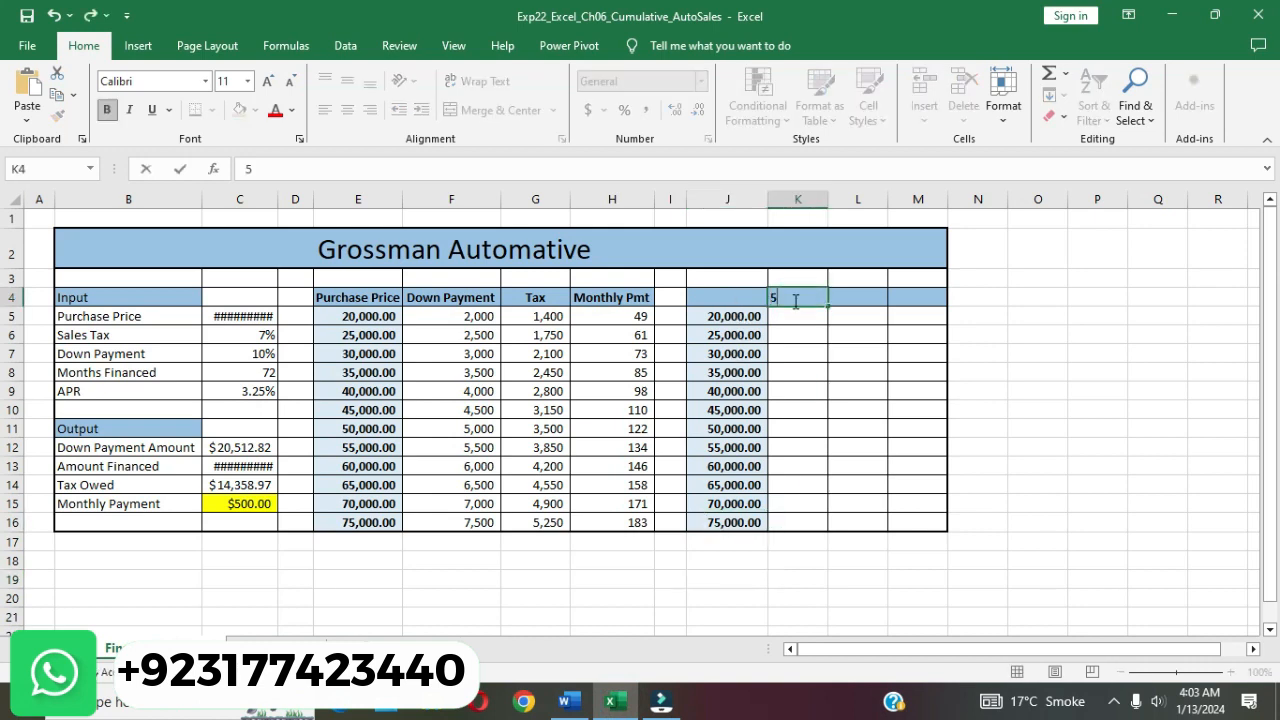
pyautogui.write('000')
pyautogui.press('Return')
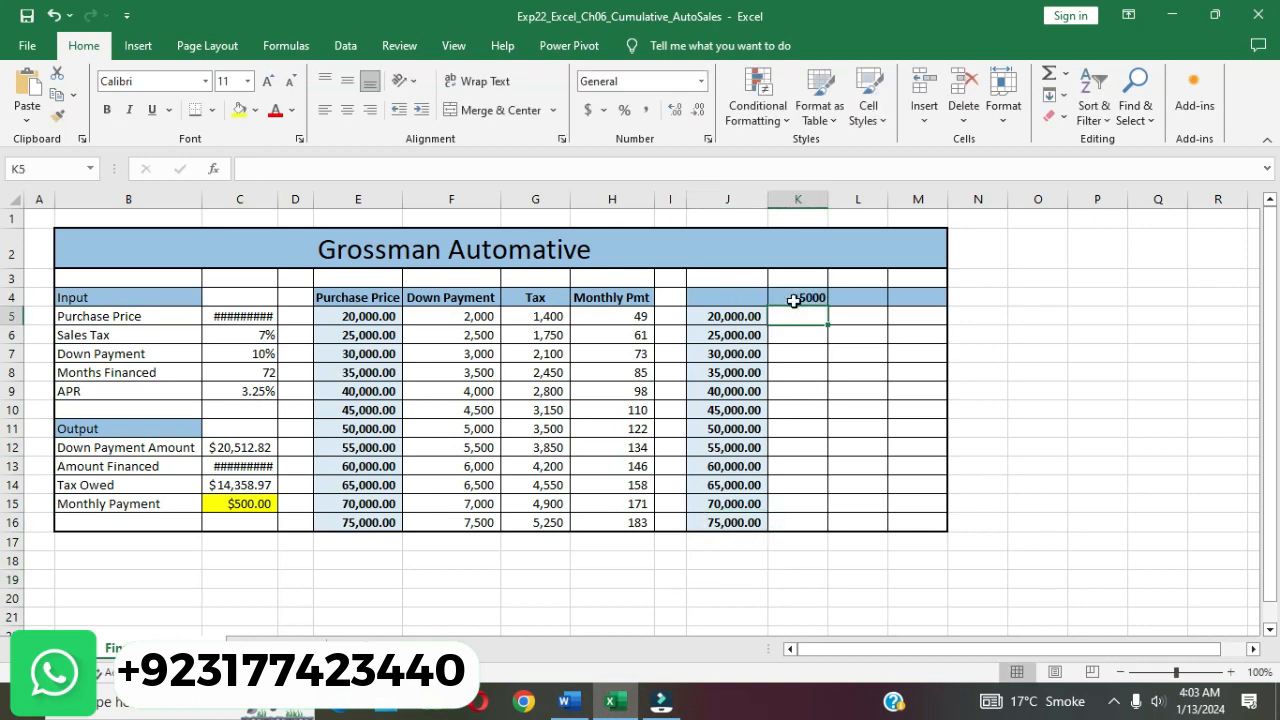
# - Recheck step 12 in Word, then in Excel fill a linear row series from K4 with a step value of 5000, ending at 15000 in M4
pyautogui.click(570, 703)
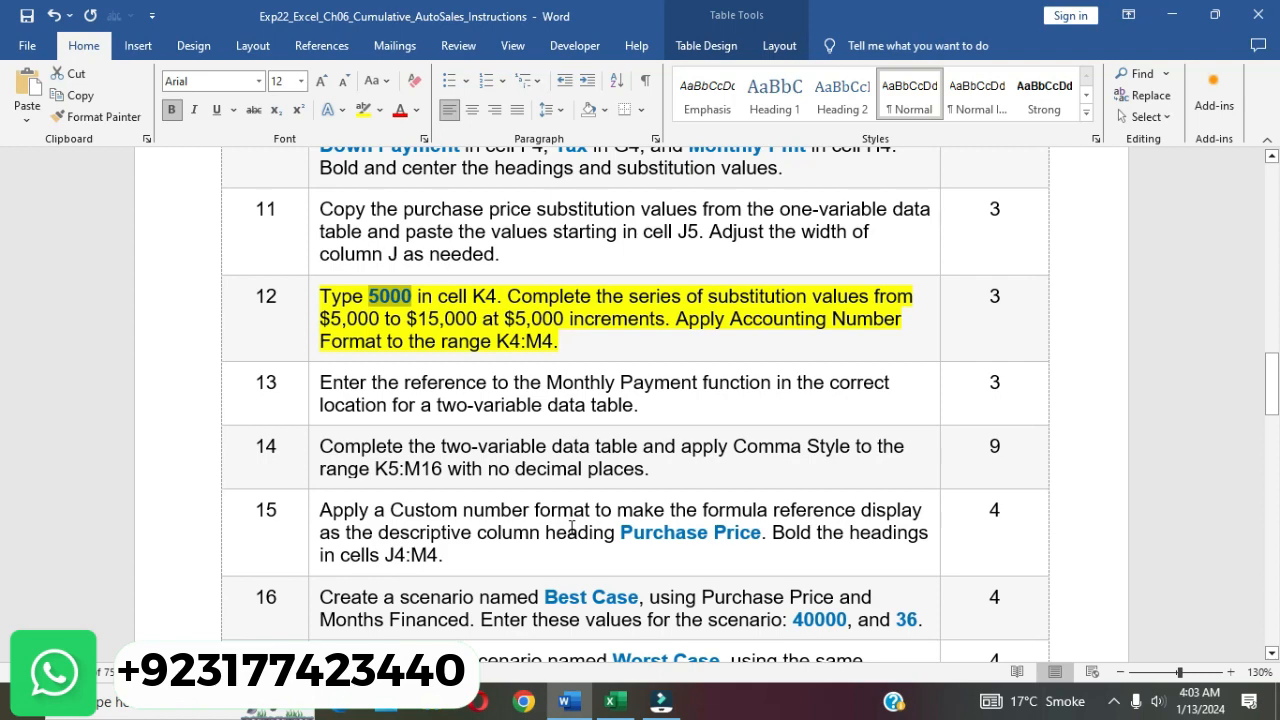
pyautogui.click(610, 701)
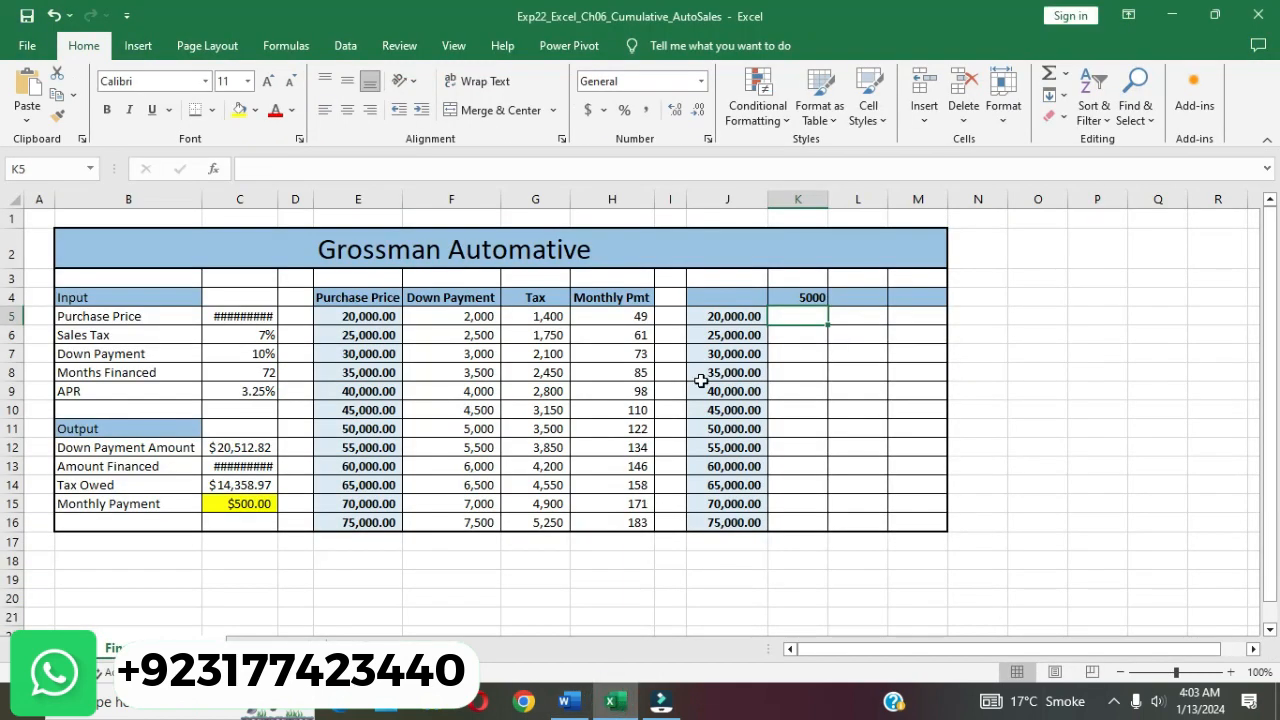
pyautogui.click(791, 296)
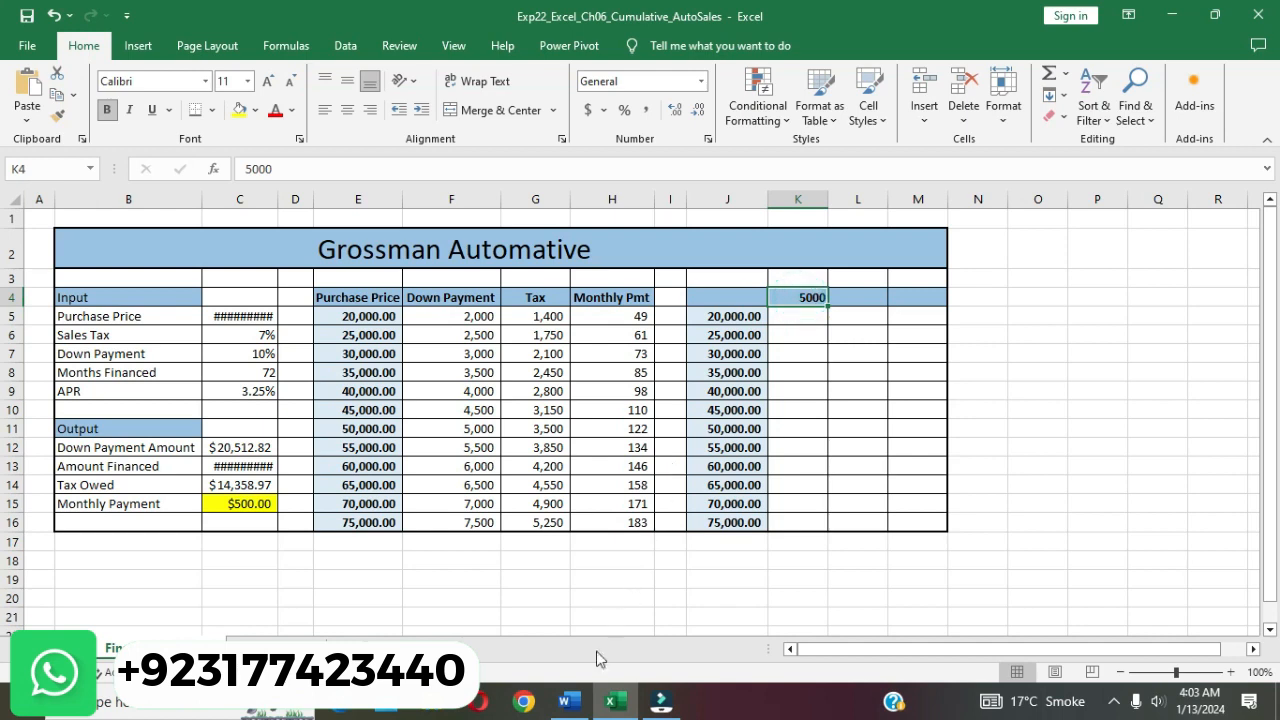
pyautogui.click(570, 701)
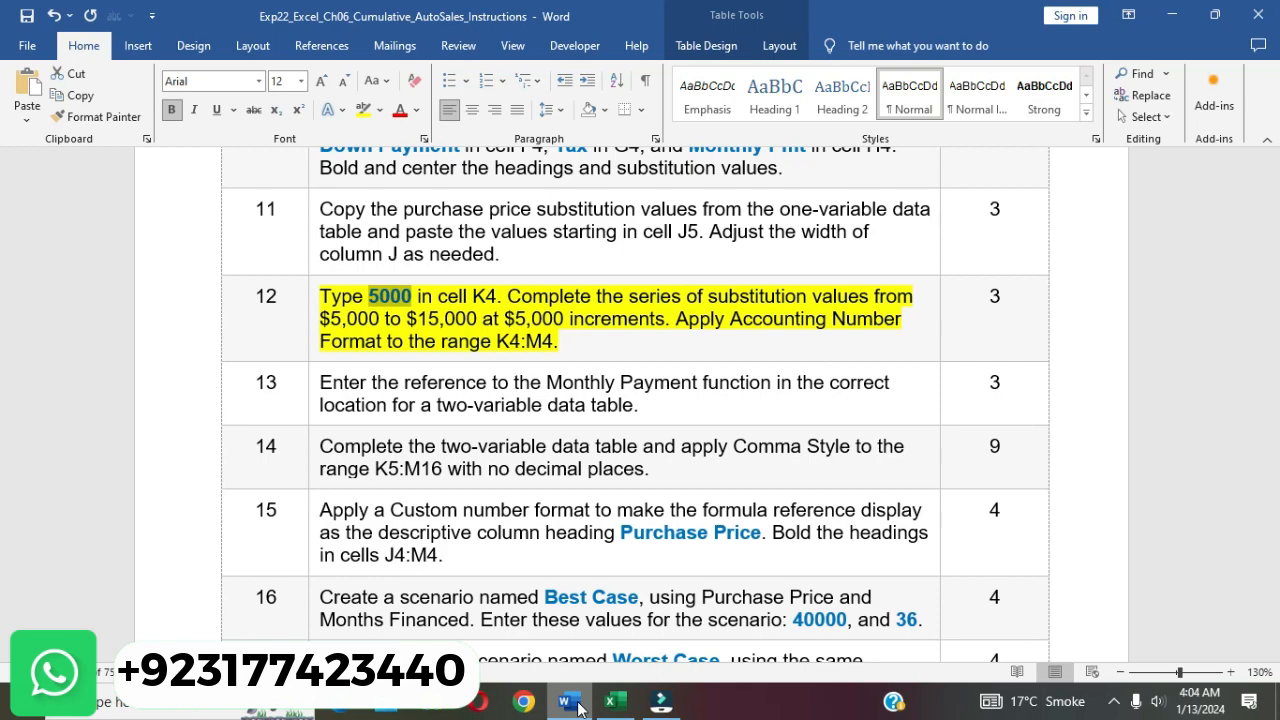
pyautogui.click(612, 701)
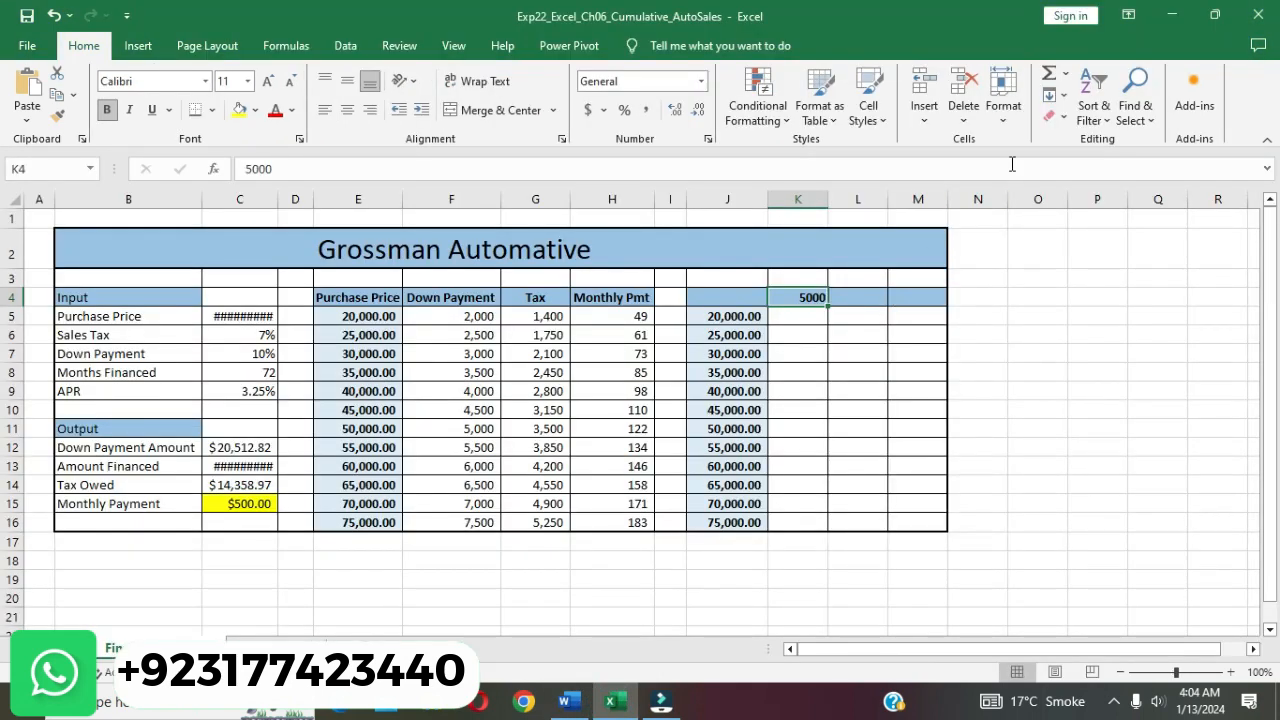
pyautogui.click(1052, 95)
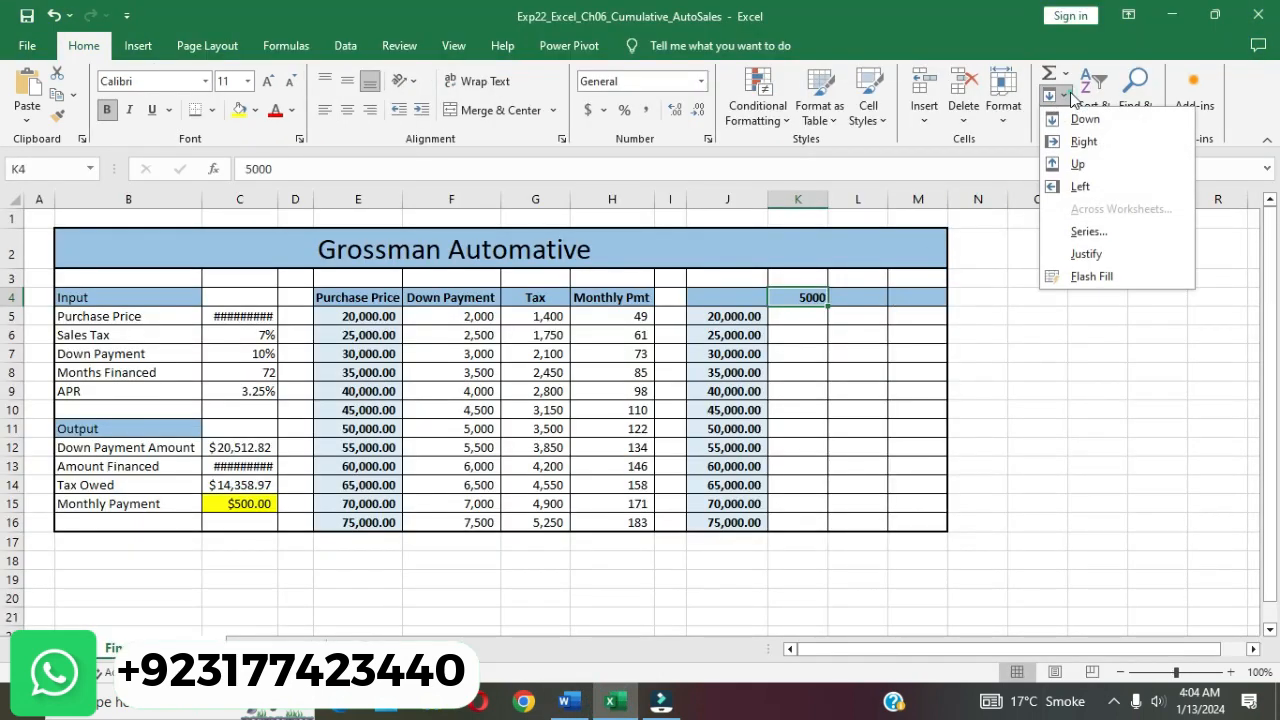
pyautogui.click(1086, 232)
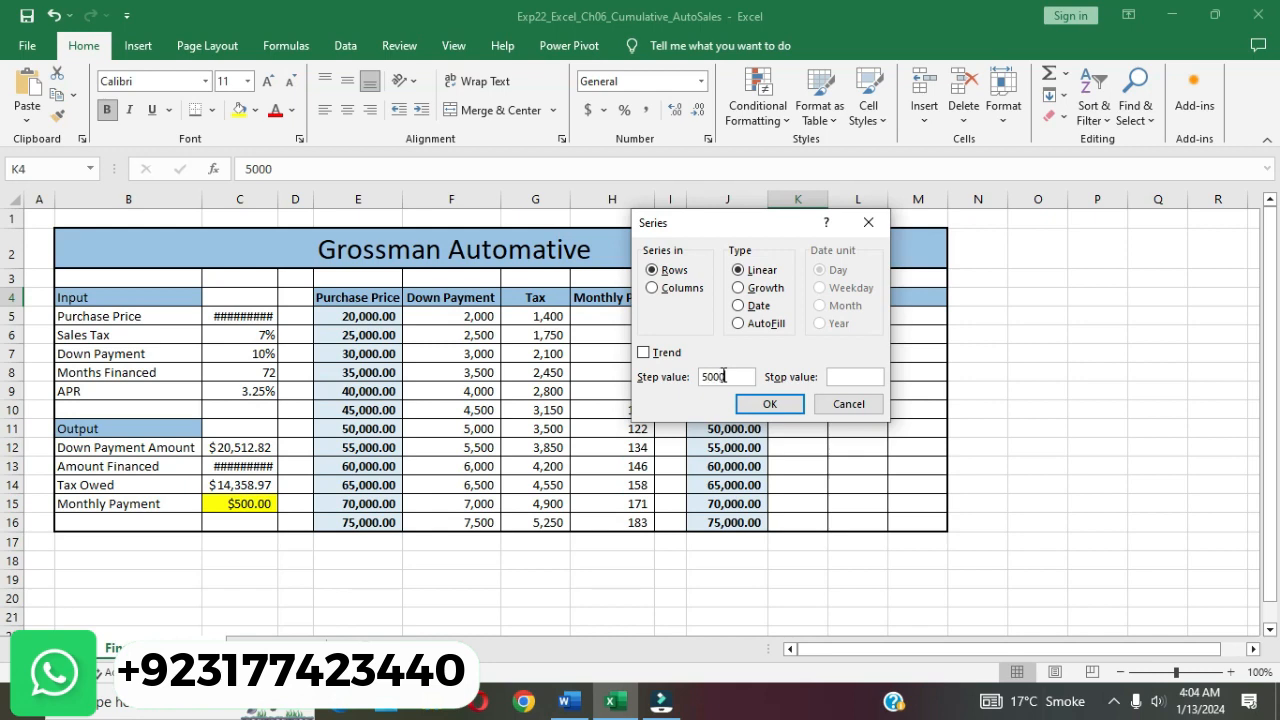
pyautogui.click(849, 377)
pyautogui.click(770, 403)
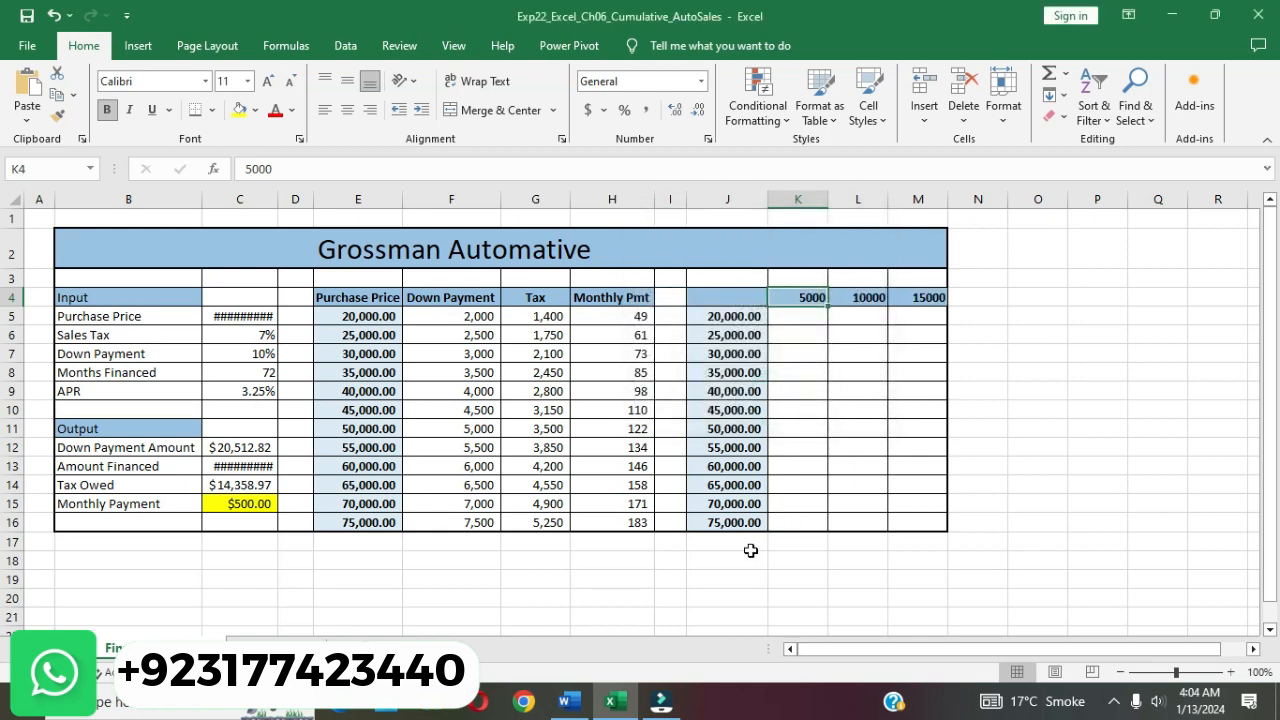
# - Select step 12's range reference K4:M4 in the Word instructions, then switch to Excel and apply the Accounting number format to K4:M4
pyautogui.click(567, 701)
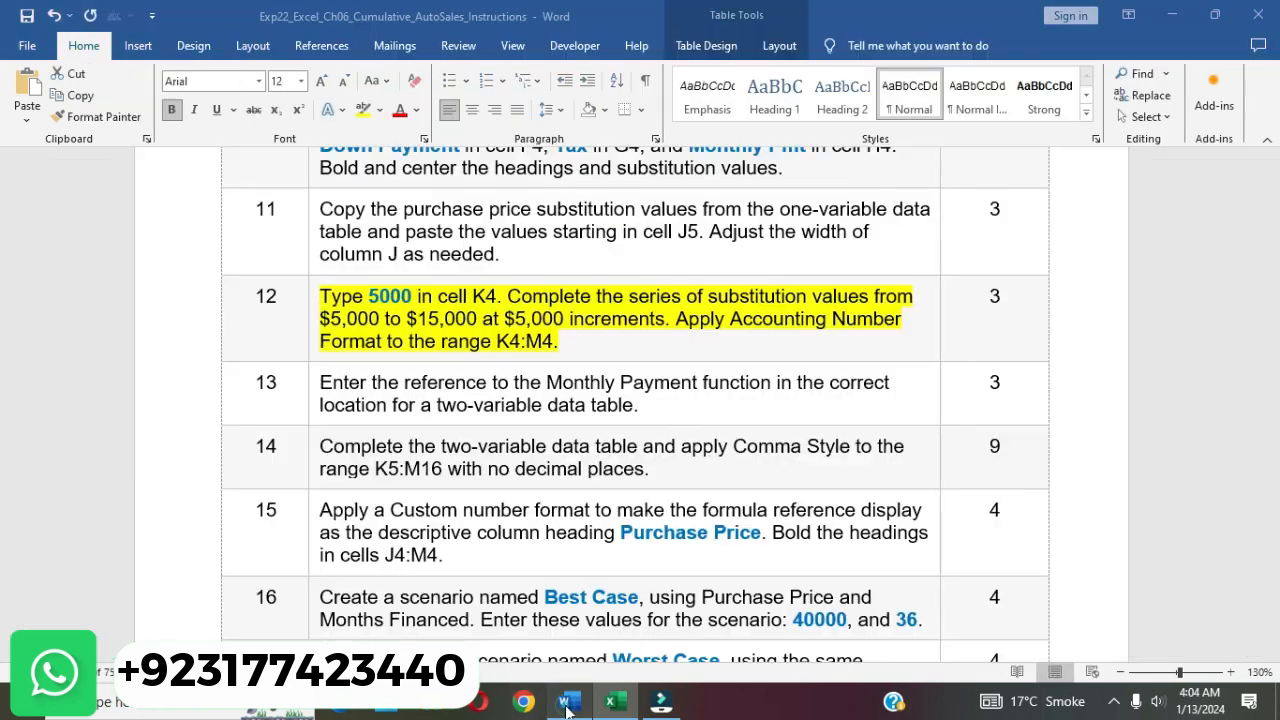
pyautogui.click(646, 352)
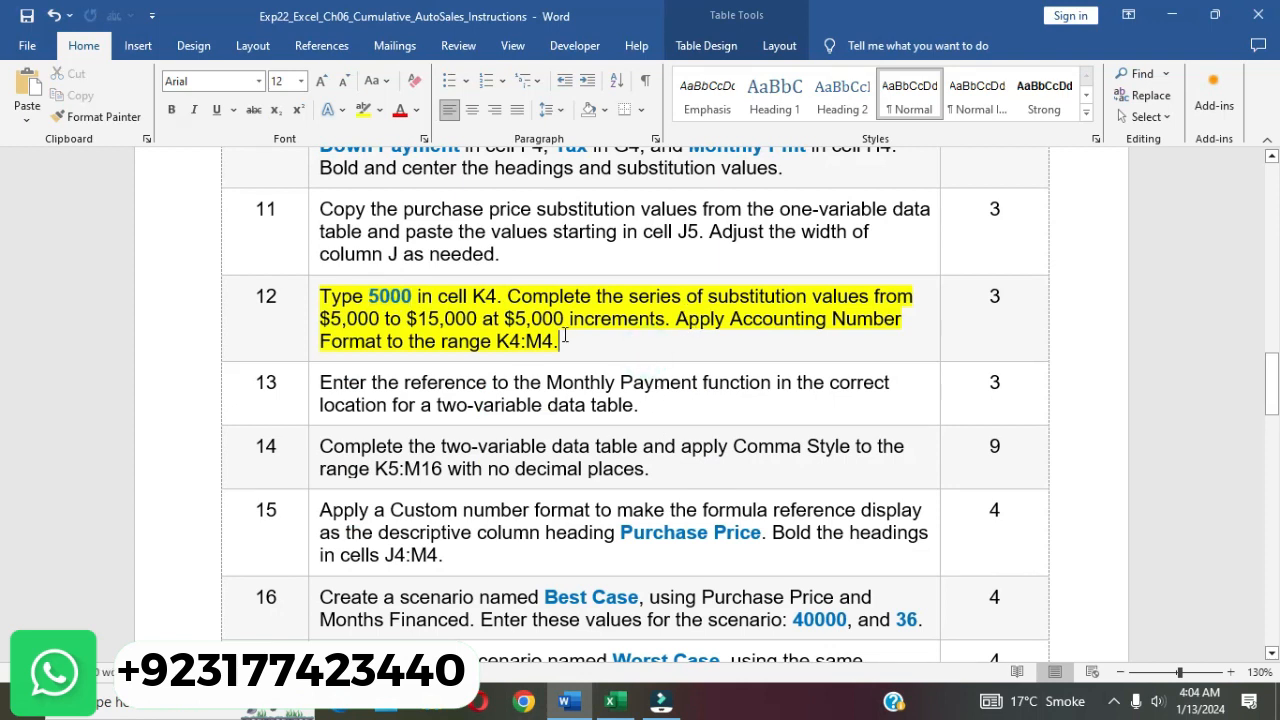
pyautogui.moveTo(497, 341); pyautogui.dragTo(553, 343)
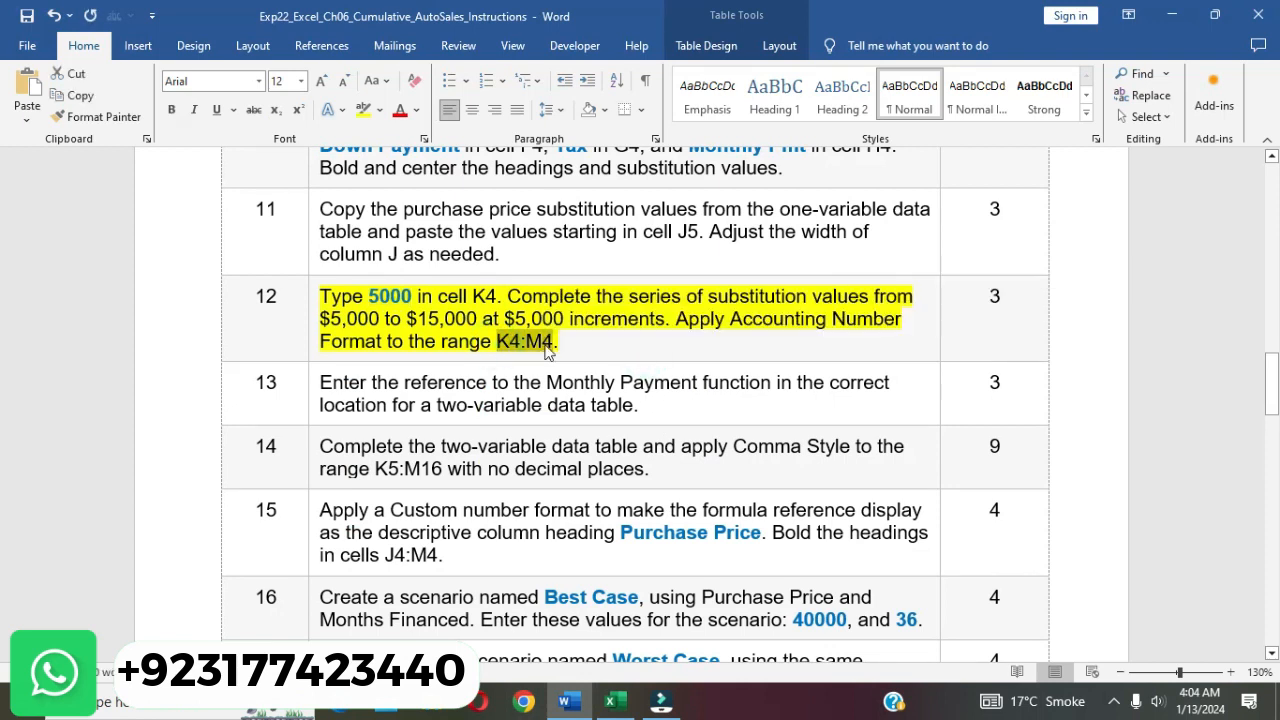
pyautogui.click(611, 701)
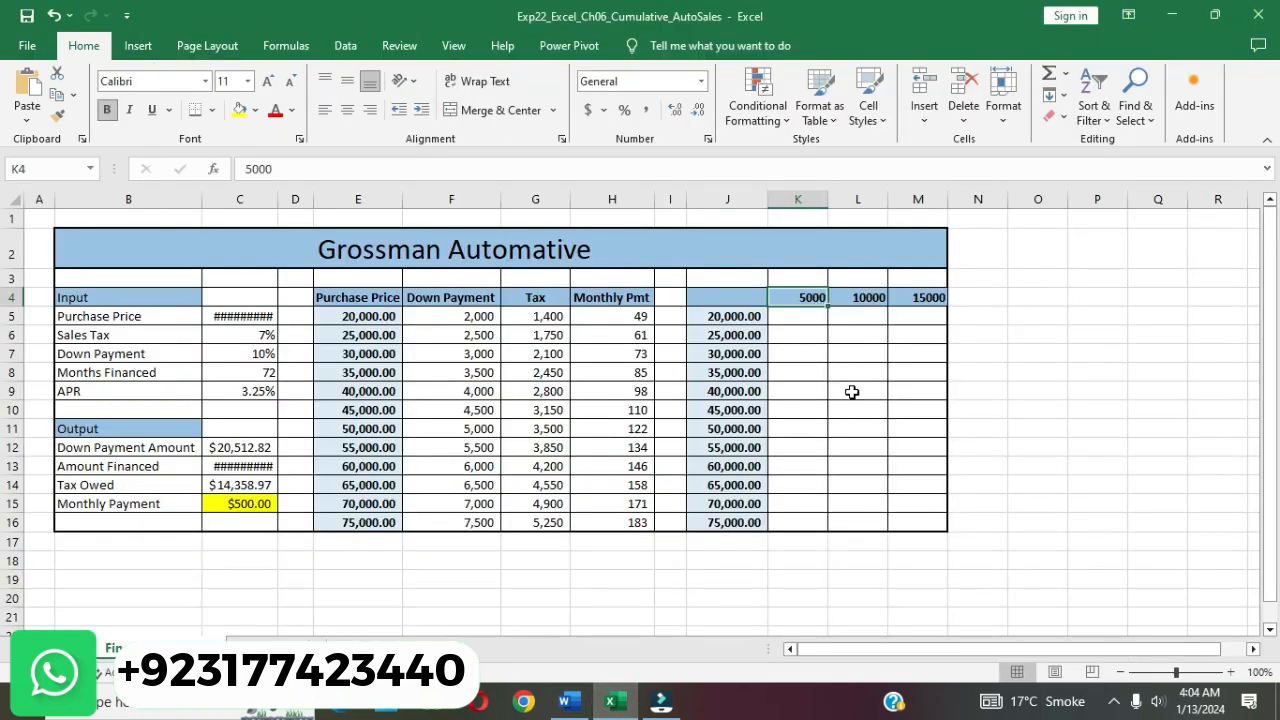
pyautogui.moveTo(808, 297); pyautogui.dragTo(925, 298)
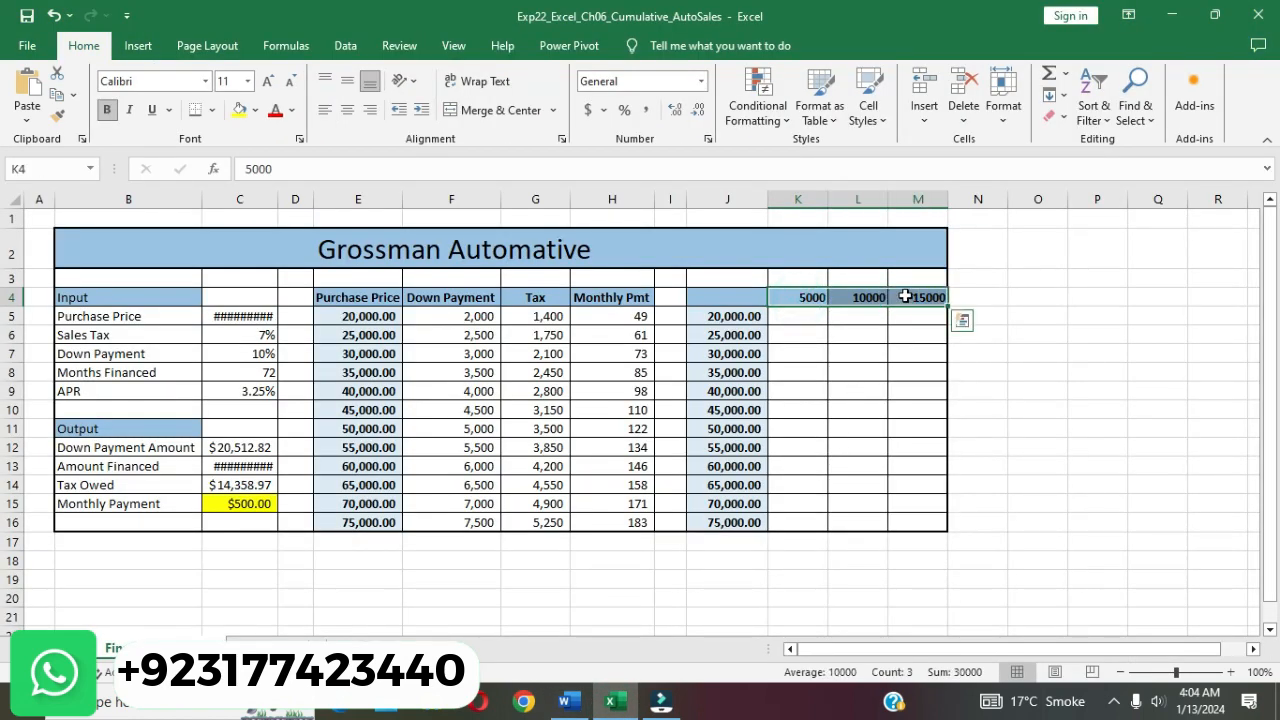
pyautogui.click(701, 81)
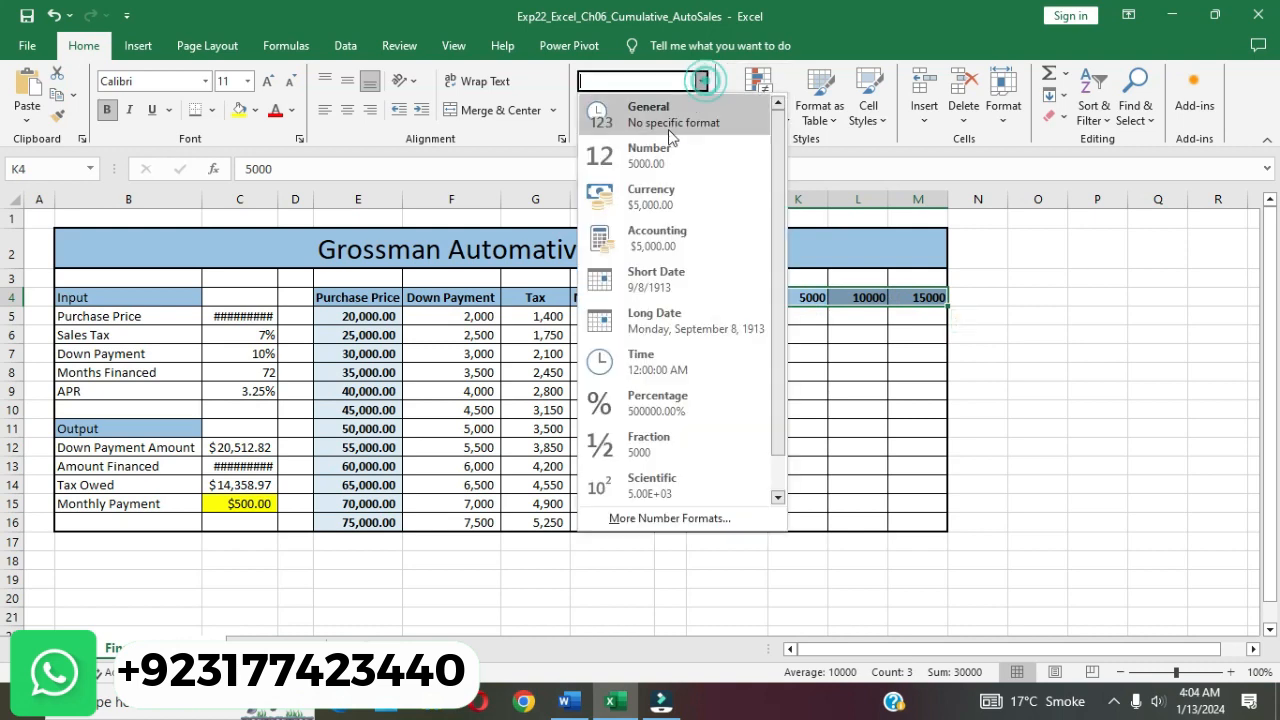
pyautogui.click(655, 232)
pyautogui.click(758, 590)
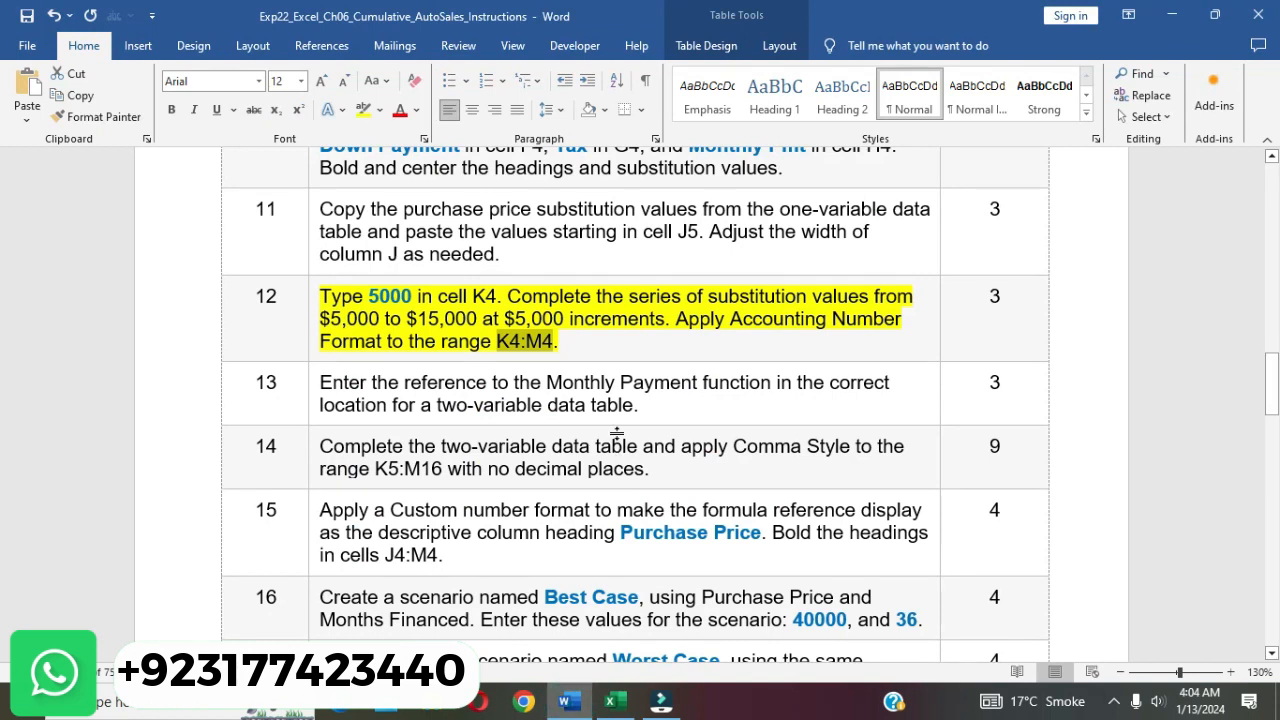
# - In the Word instructions, remove step 12's highlight, highlight step 13's instruction in yellow and select its text, returning to Excel
pyautogui.click(633, 333)
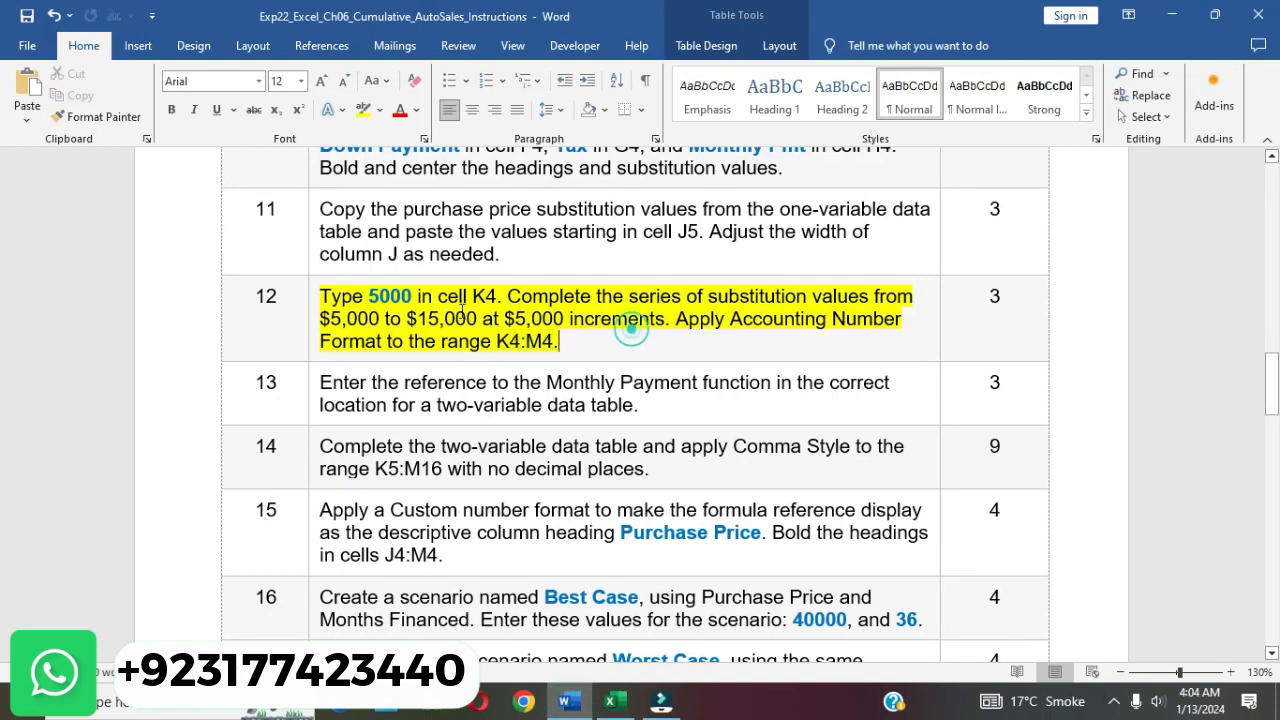
pyautogui.tripleClick(314, 297)
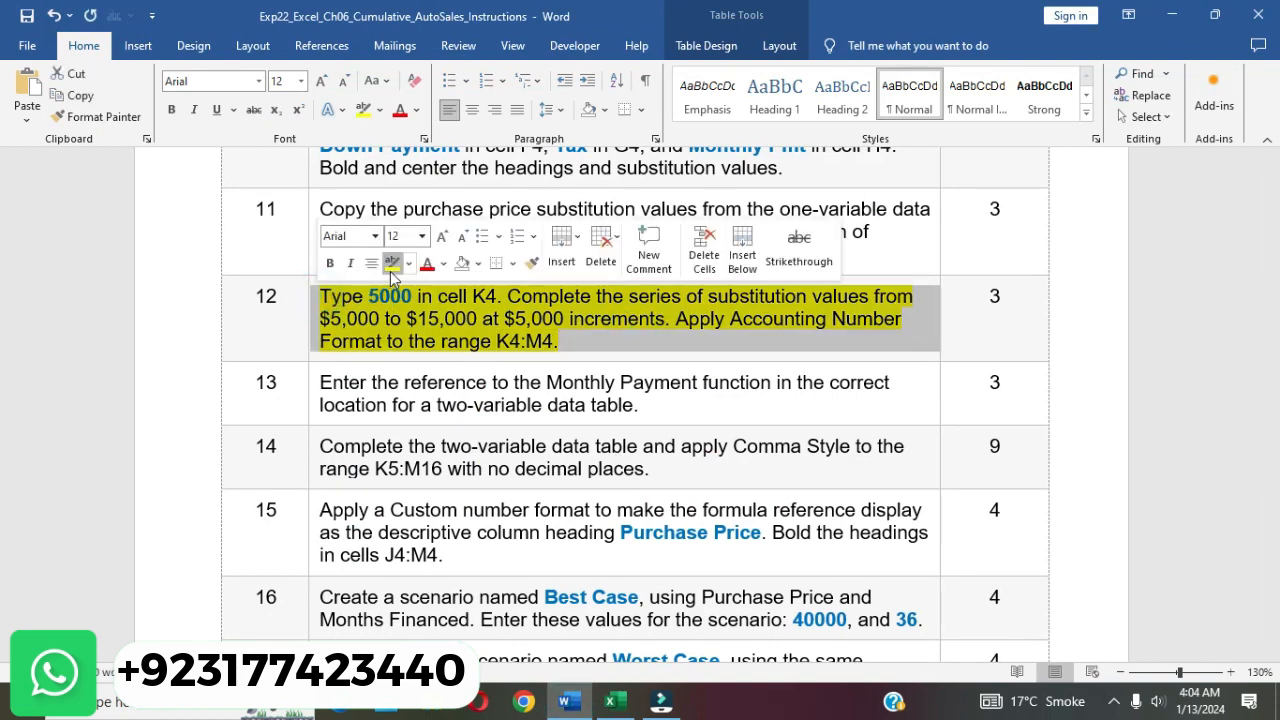
pyautogui.click(390, 263)
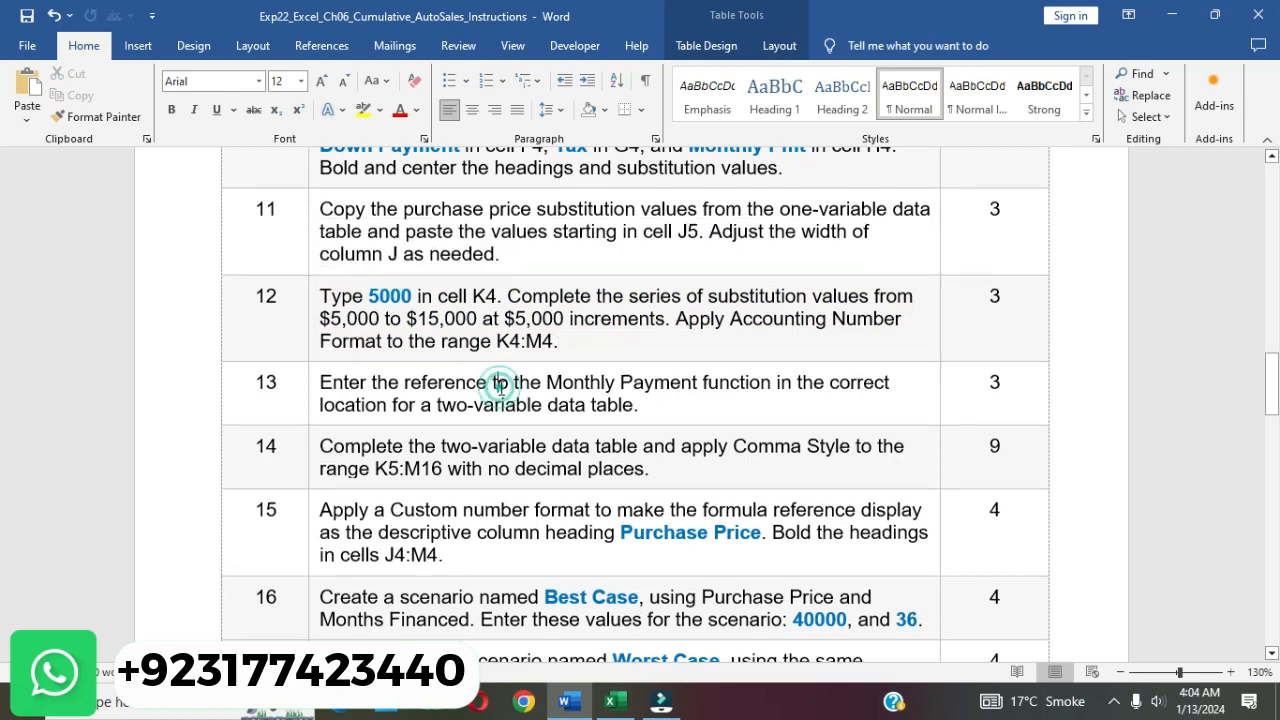
pyautogui.scroll(-2, 499, 387)
pyautogui.tripleClick(312, 286)
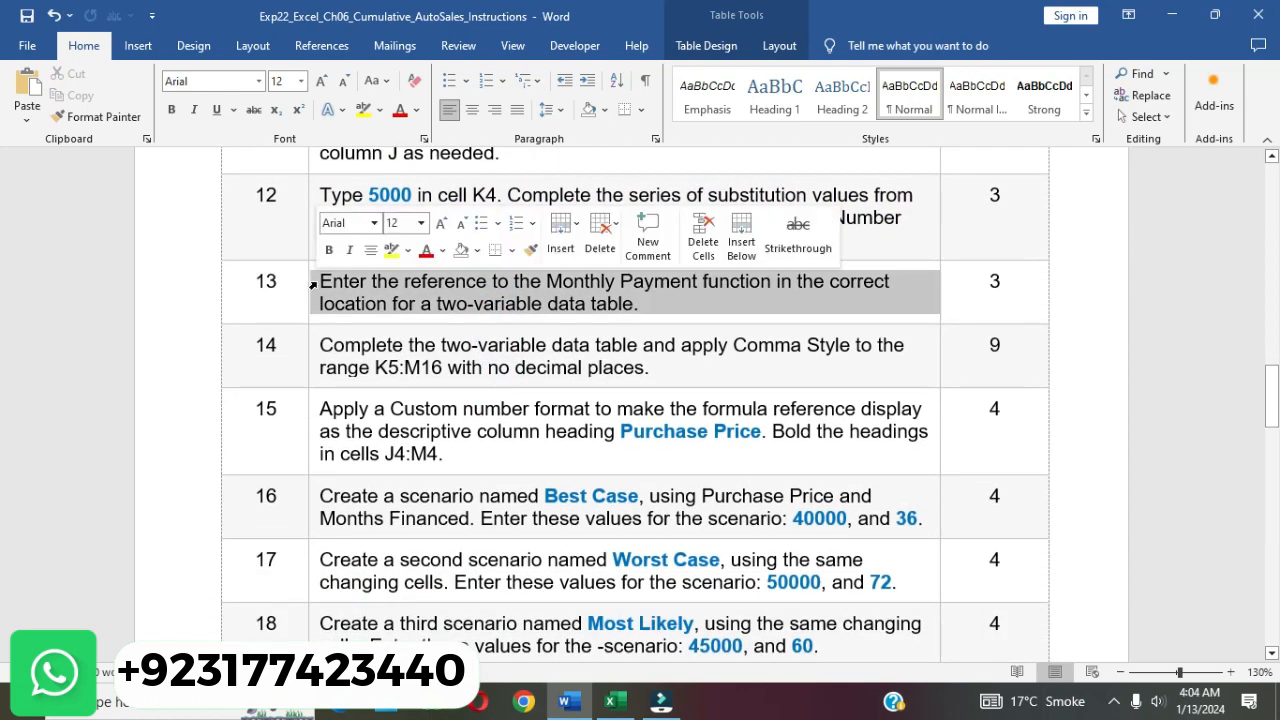
pyautogui.click(390, 250)
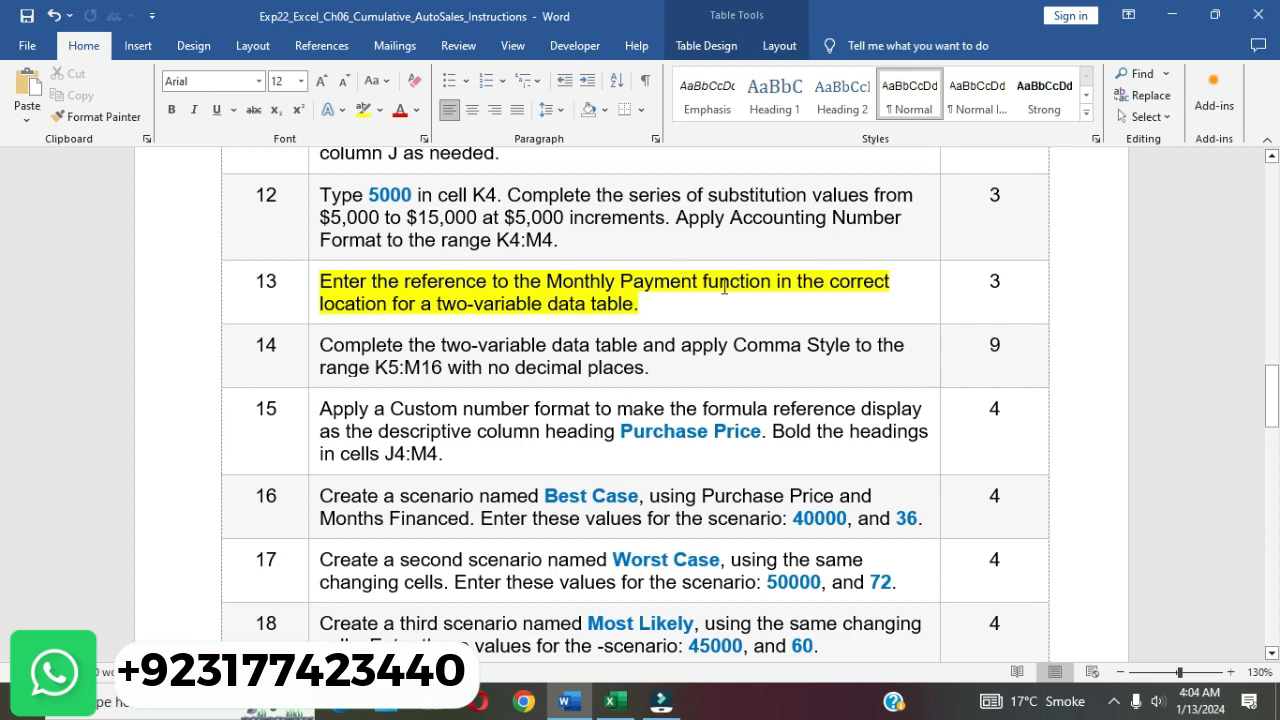
pyautogui.moveTo(322, 282); pyautogui.dragTo(640, 303)
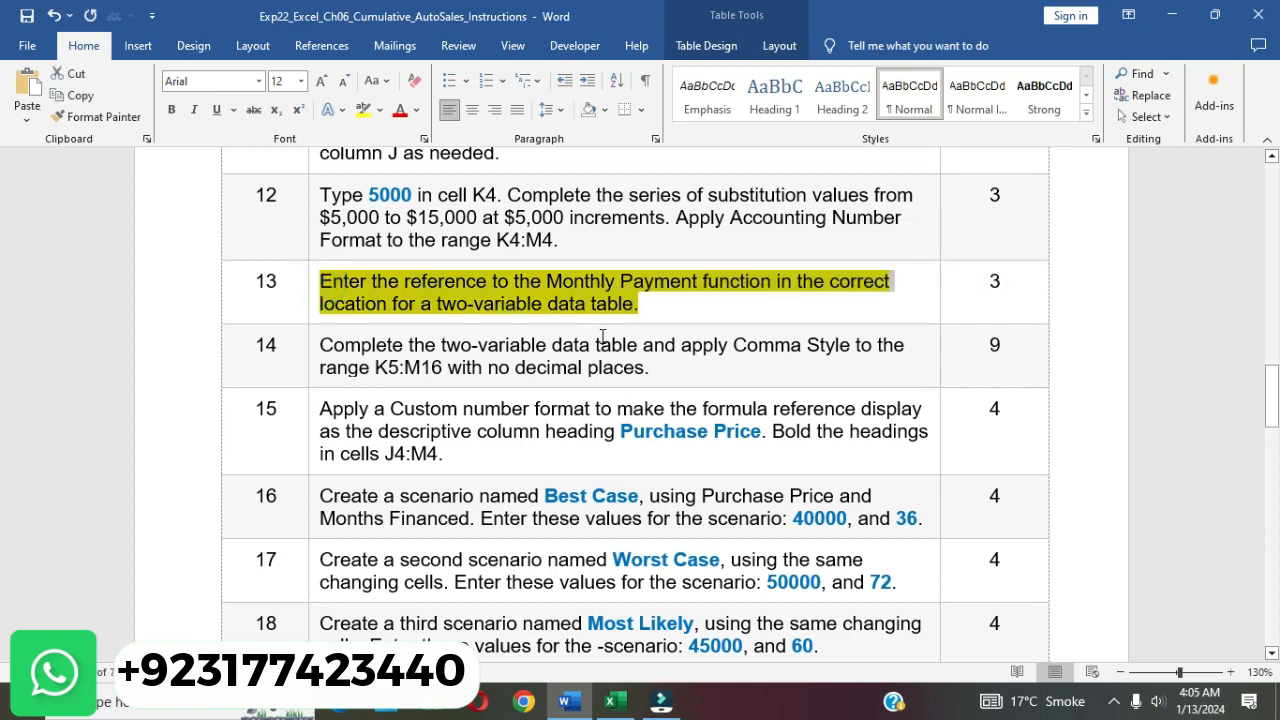
pyautogui.click(610, 700)
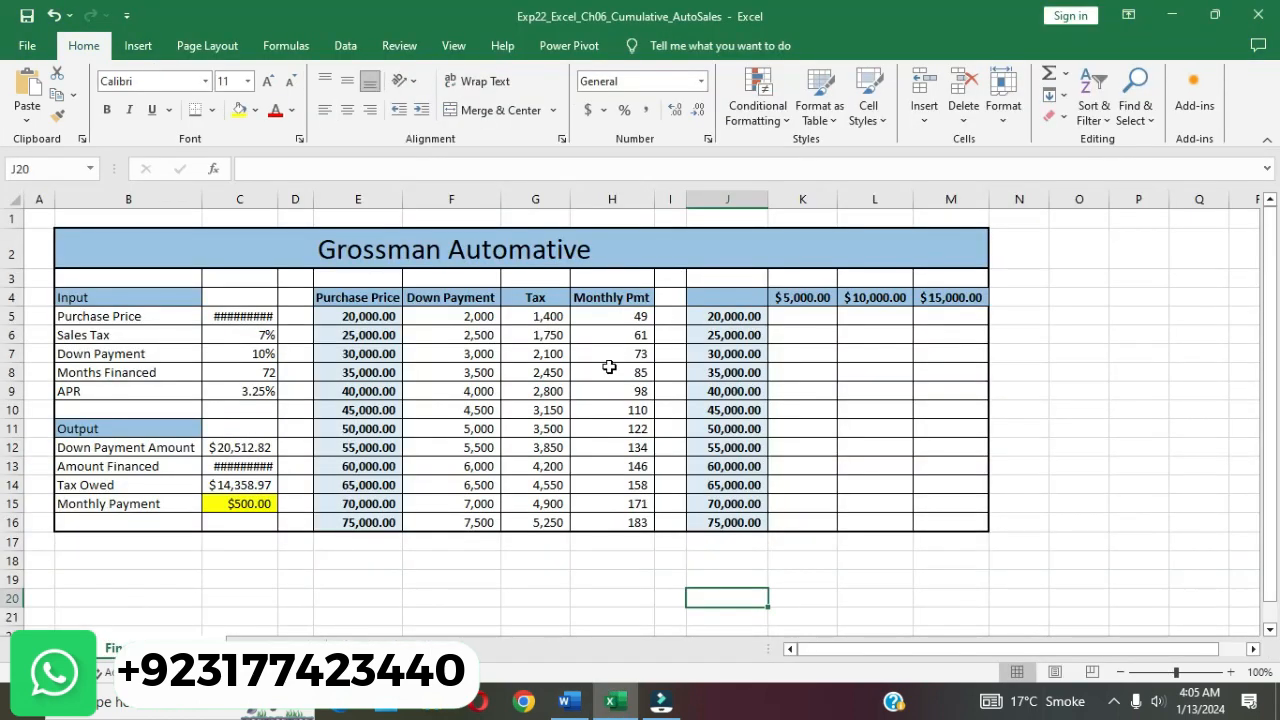
# - Enter a reference to the Monthly Payment result, =C15, in cell J4 at the corner of the two-variable data table
pyautogui.click(743, 295)
pyautogui.write('=')
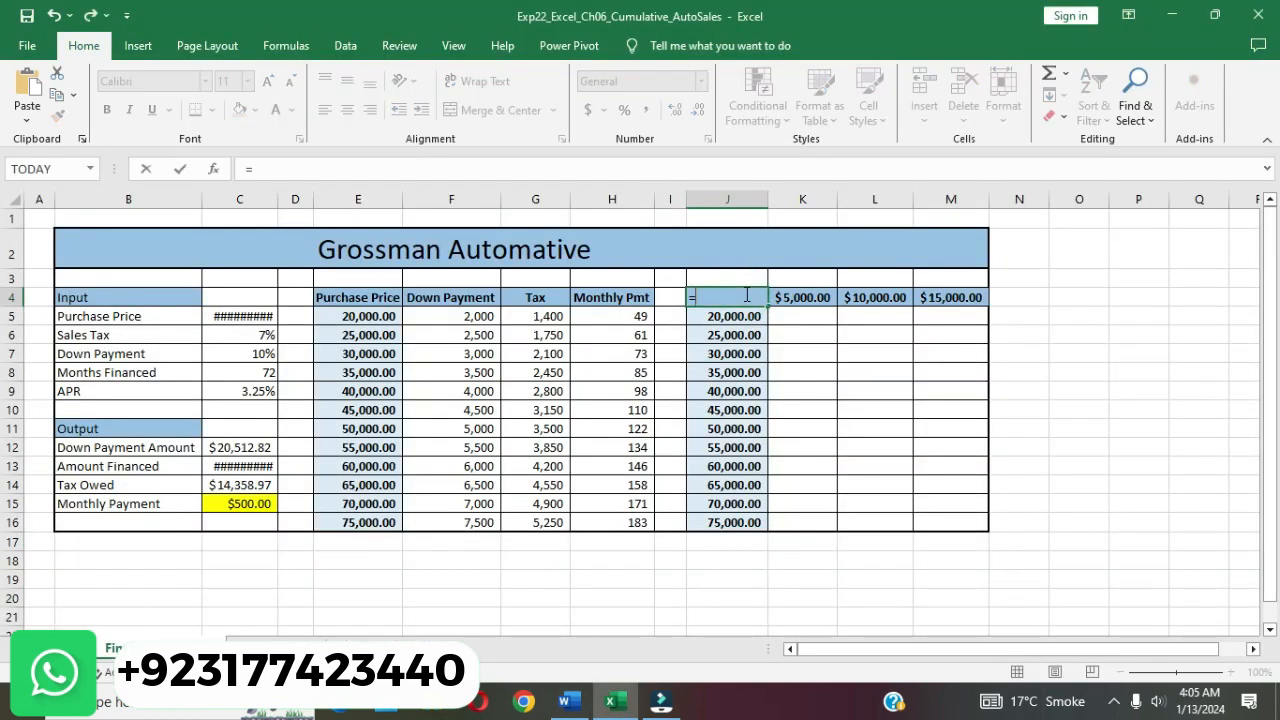
pyautogui.click(256, 504)
pyautogui.press('Return')
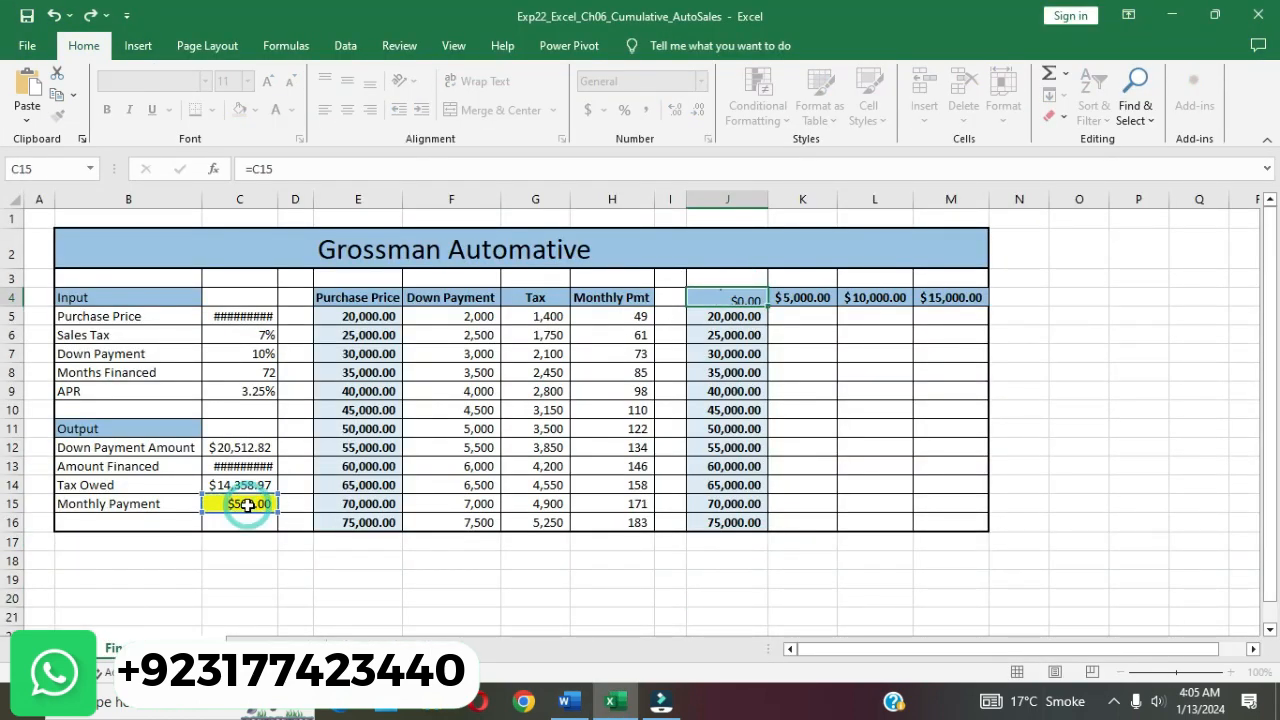
# - Switch to the Word instructions and remove the yellow highlight from step 13's instruction
pyautogui.click(566, 700)
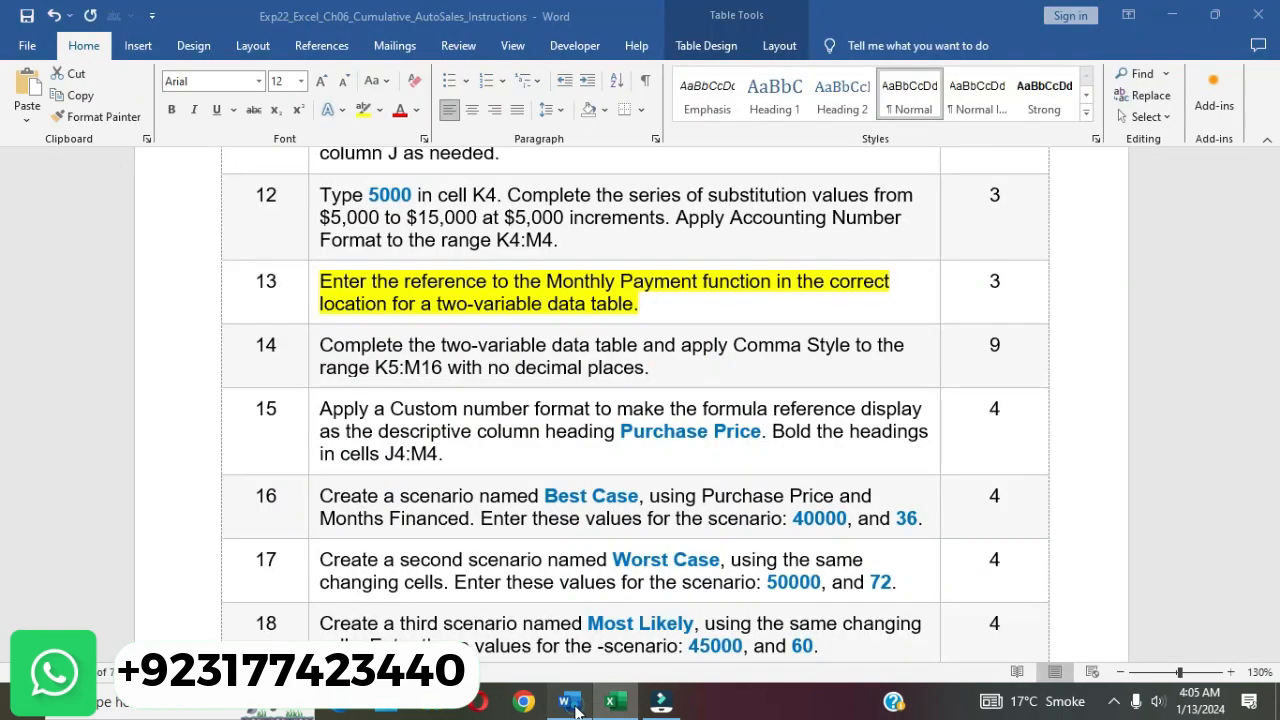
pyautogui.click(603, 305)
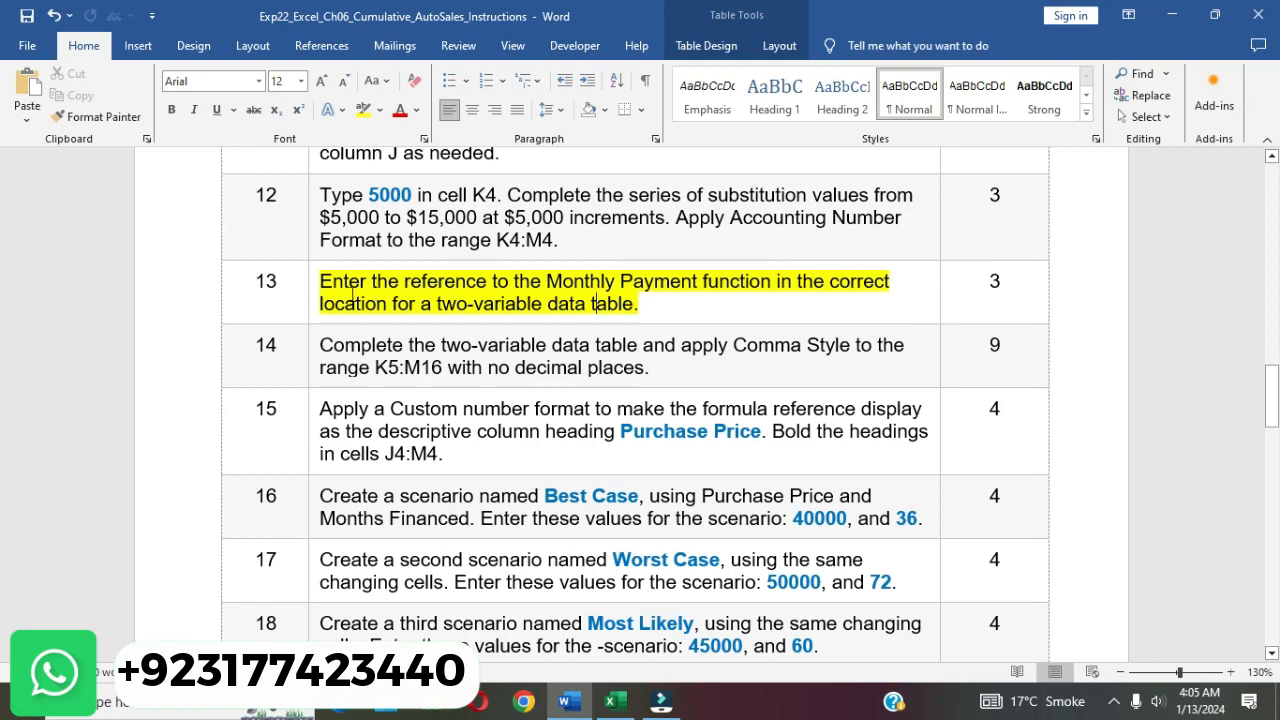
pyautogui.click(309, 290)
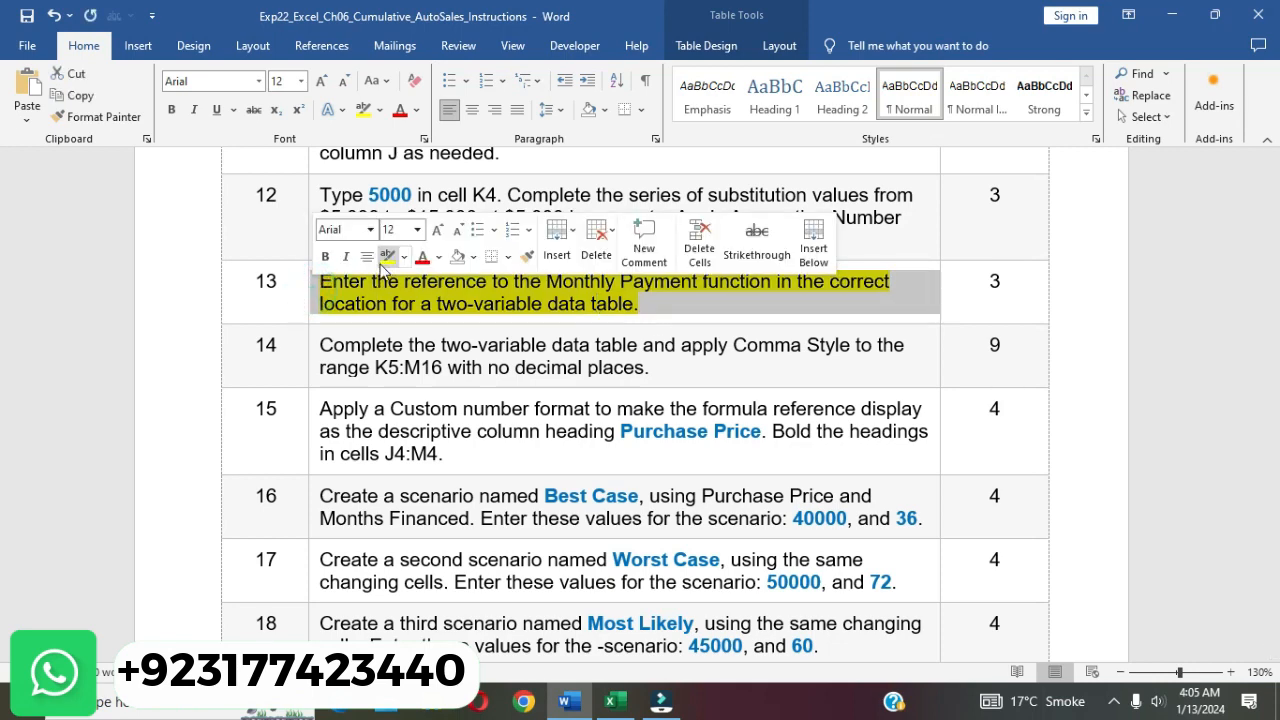
pyautogui.click(388, 256)
# - Highlight step 14's instruction in yellow and select its opening words about completing the two-variable data table
pyautogui.scroll(-2, 440, 350)
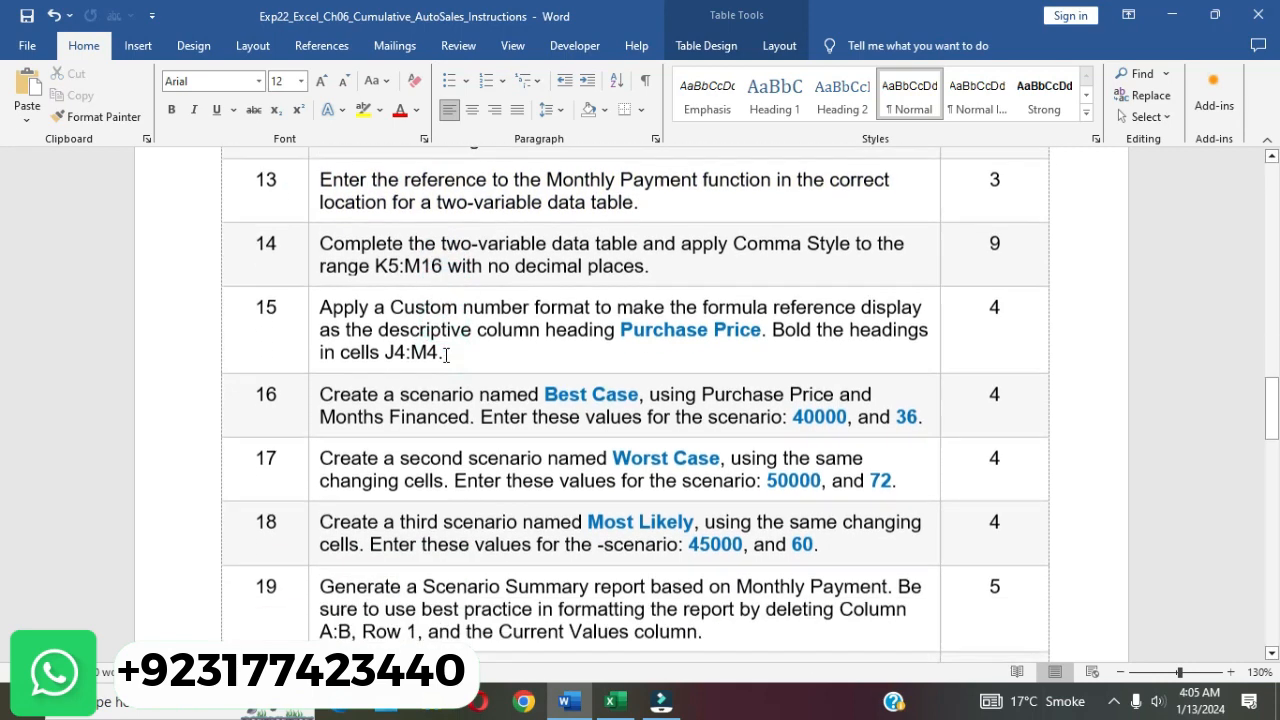
pyautogui.click(313, 246)
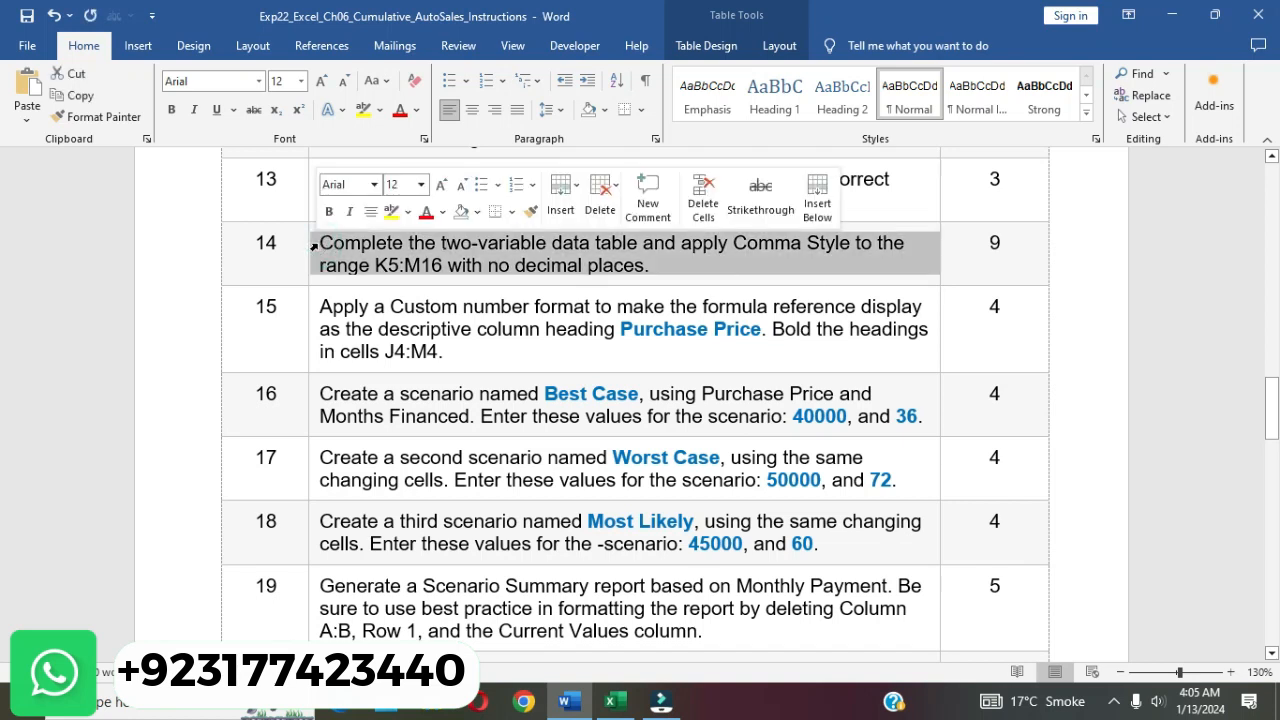
pyautogui.click(391, 212)
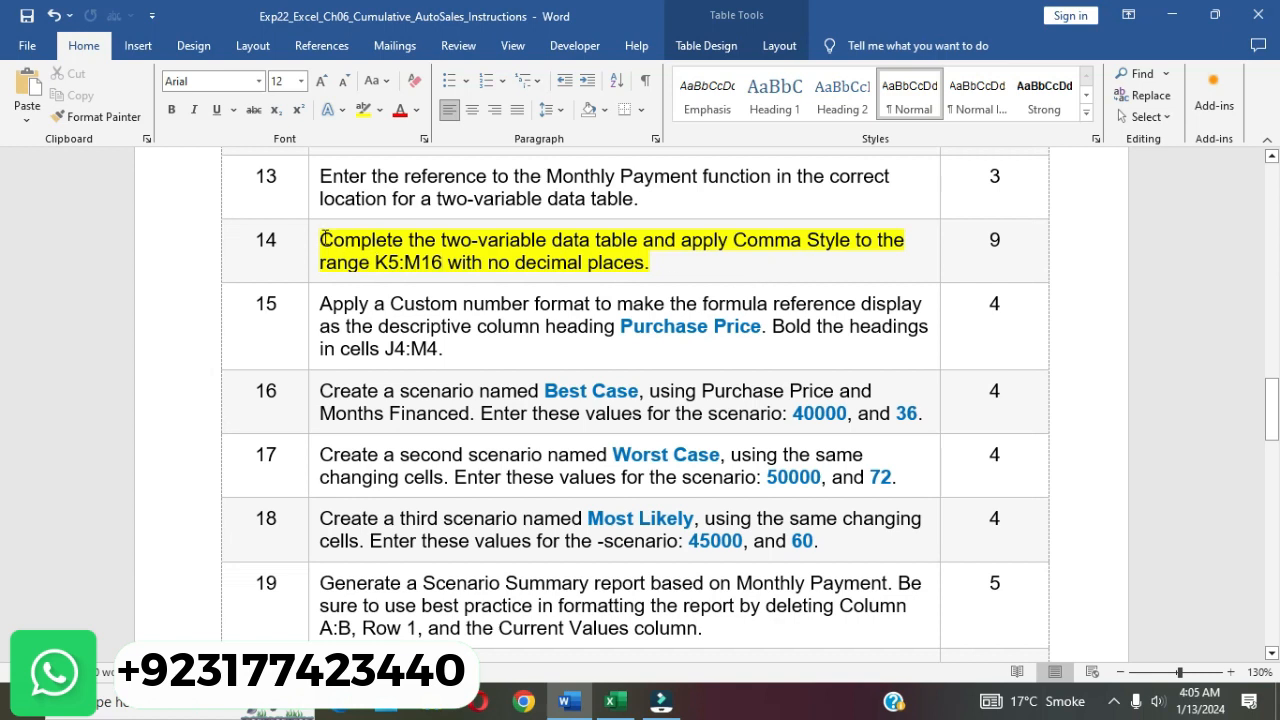
pyautogui.moveTo(320, 240); pyautogui.dragTo(679, 242)
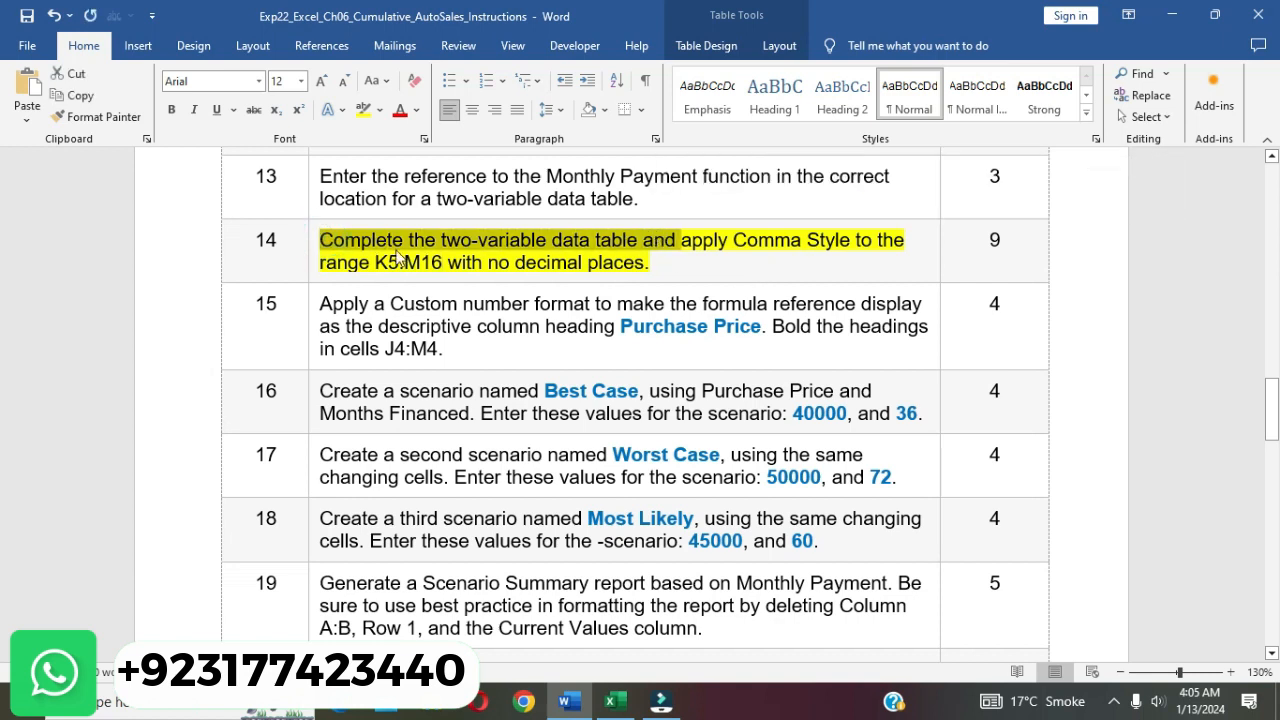
# - Switch to Excel and create a two-variable data table on J4:M16 with row input cell C8 and column input cell C5
pyautogui.click(612, 701)
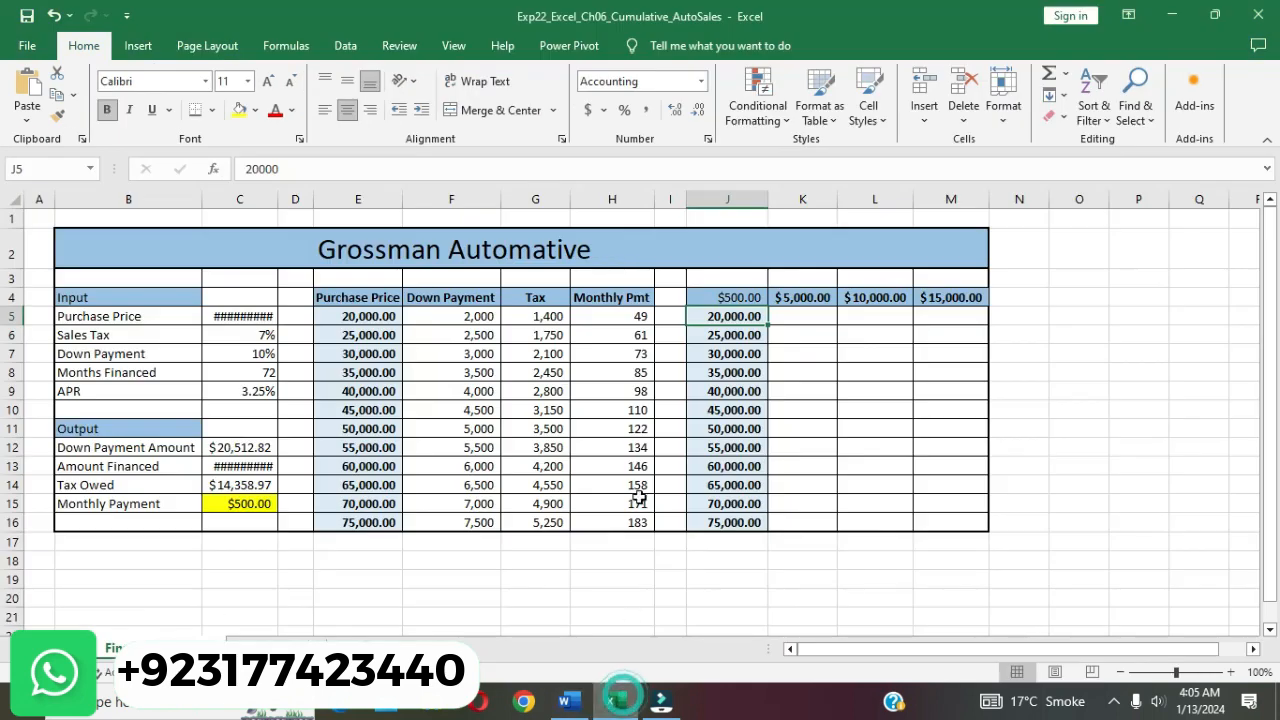
pyautogui.moveTo(730, 289); pyautogui.dragTo(925, 516)
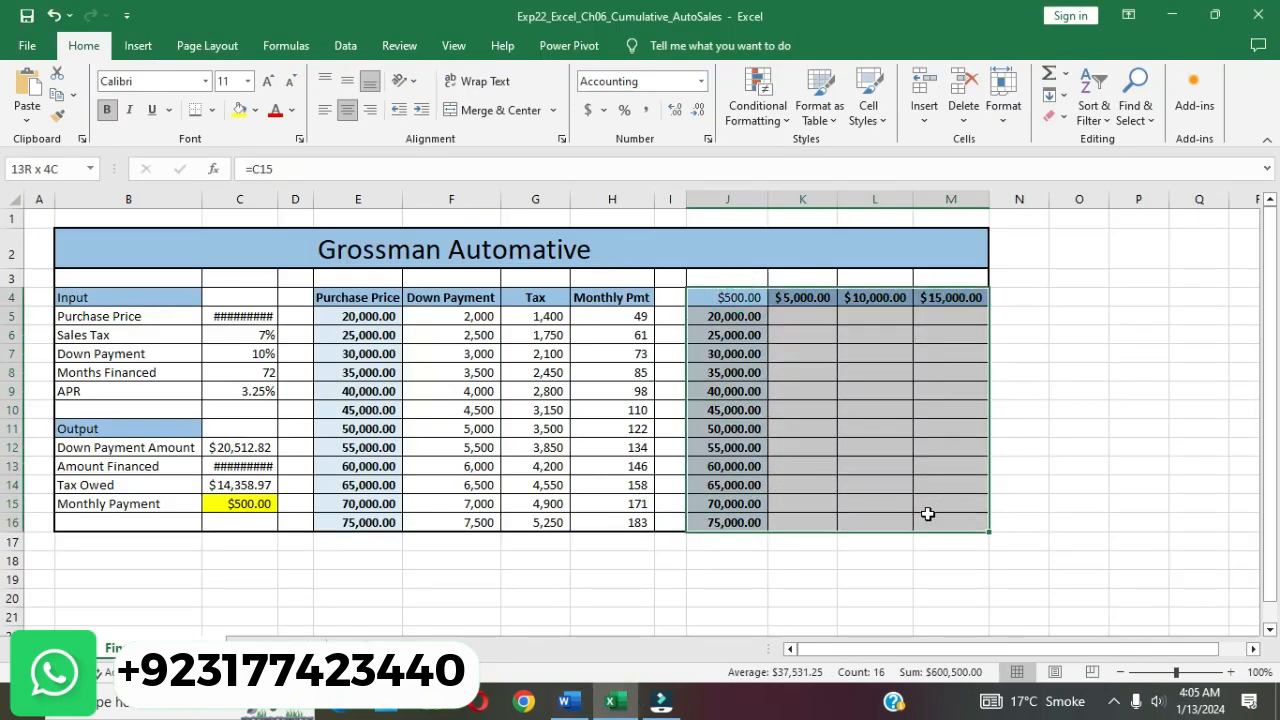
pyautogui.click(345, 46)
pyautogui.click(953, 122)
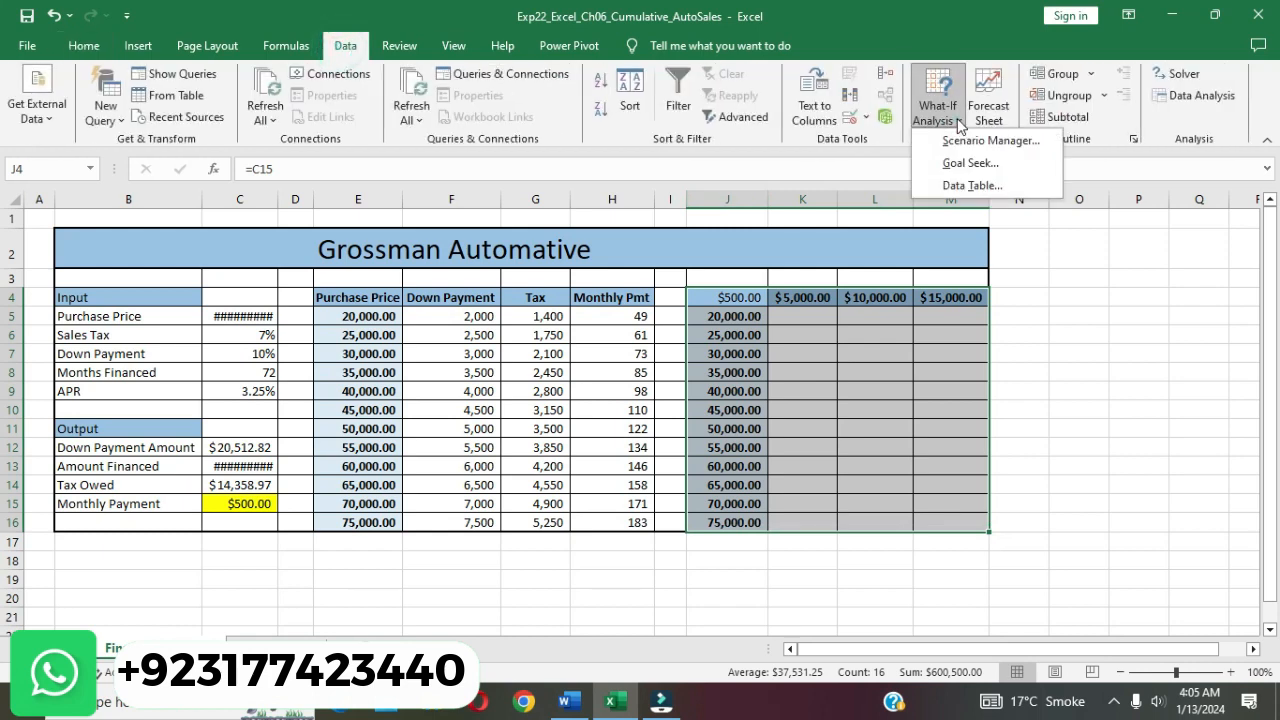
pyautogui.click(993, 189)
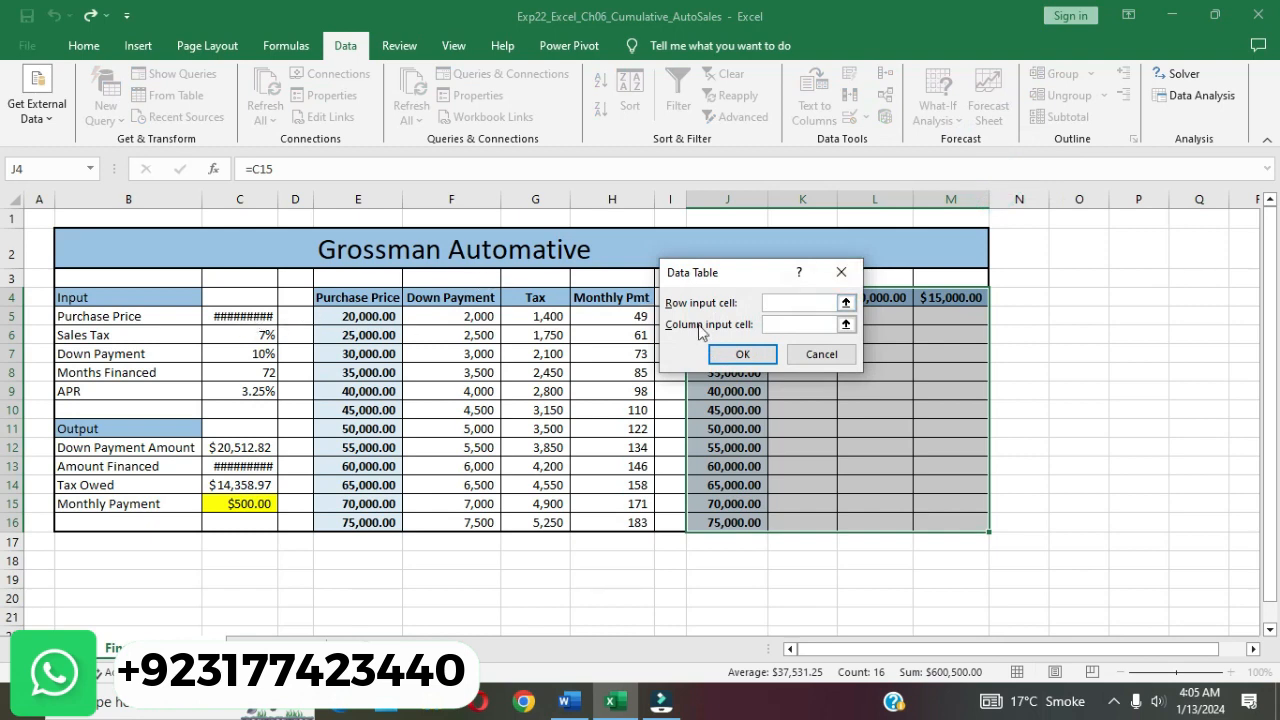
pyautogui.moveTo(255, 370); pyautogui.dragTo(278, 323)
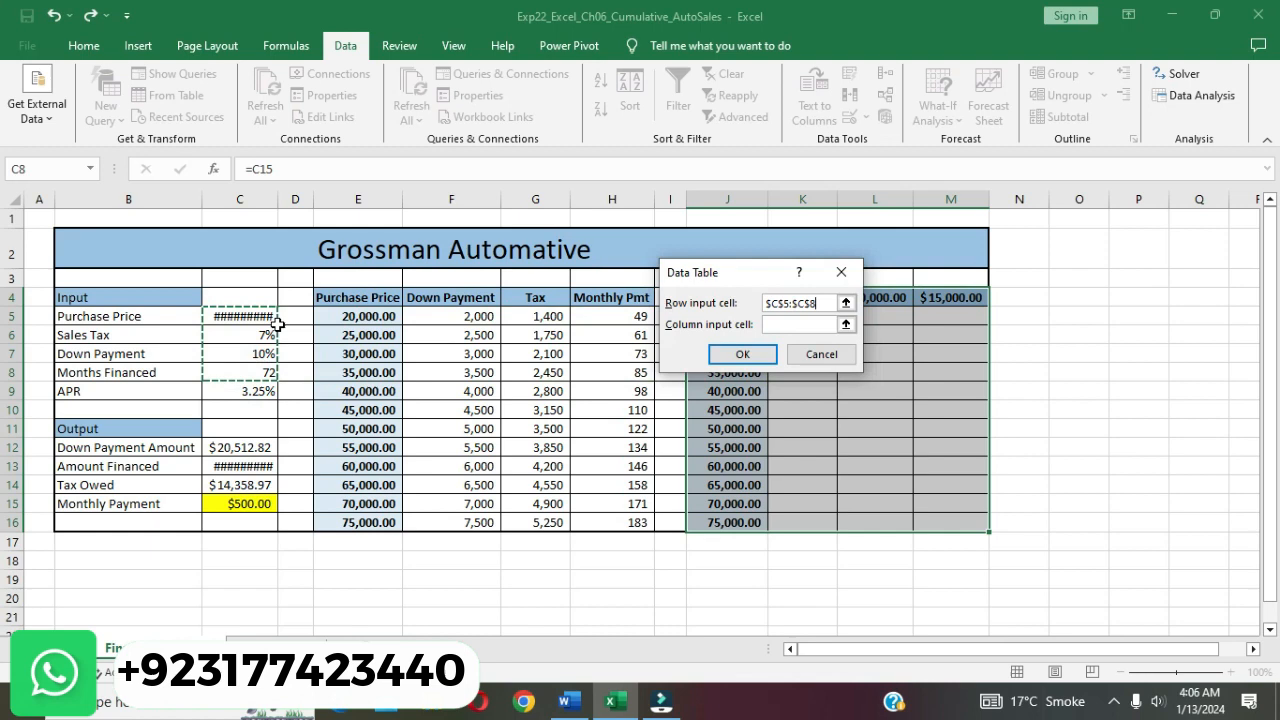
pyautogui.click(243, 372)
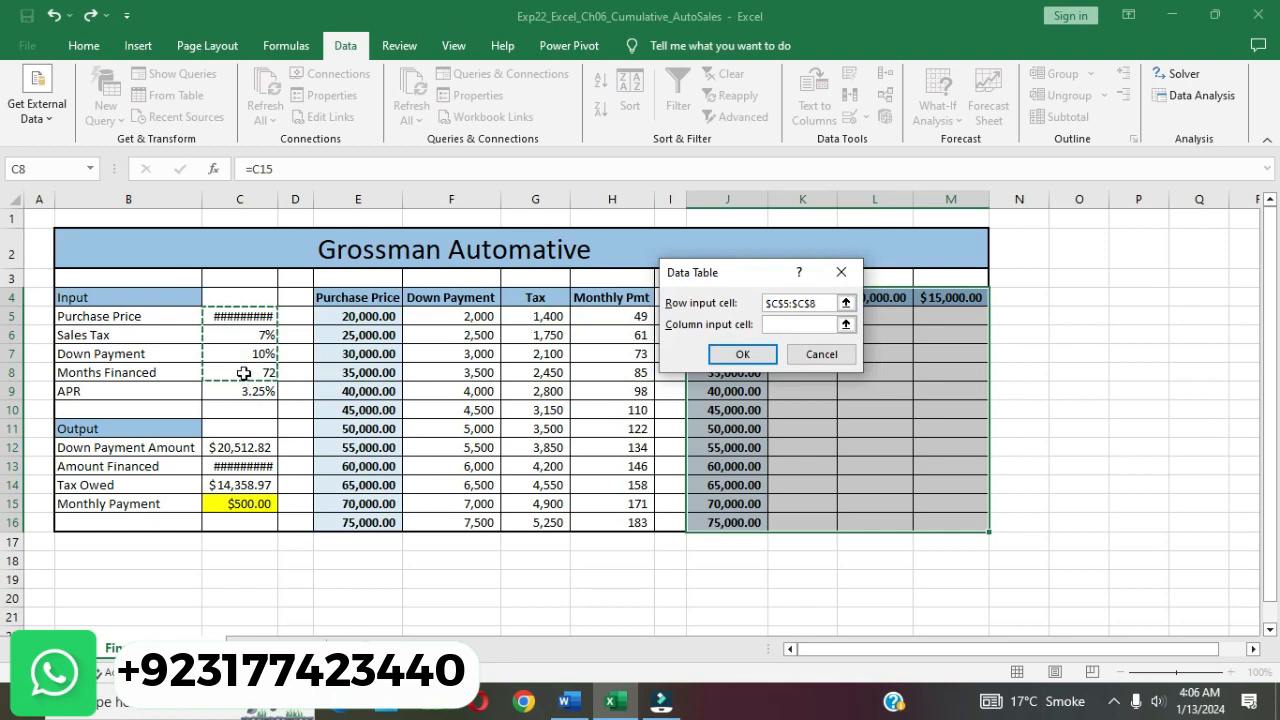
pyautogui.click(776, 324)
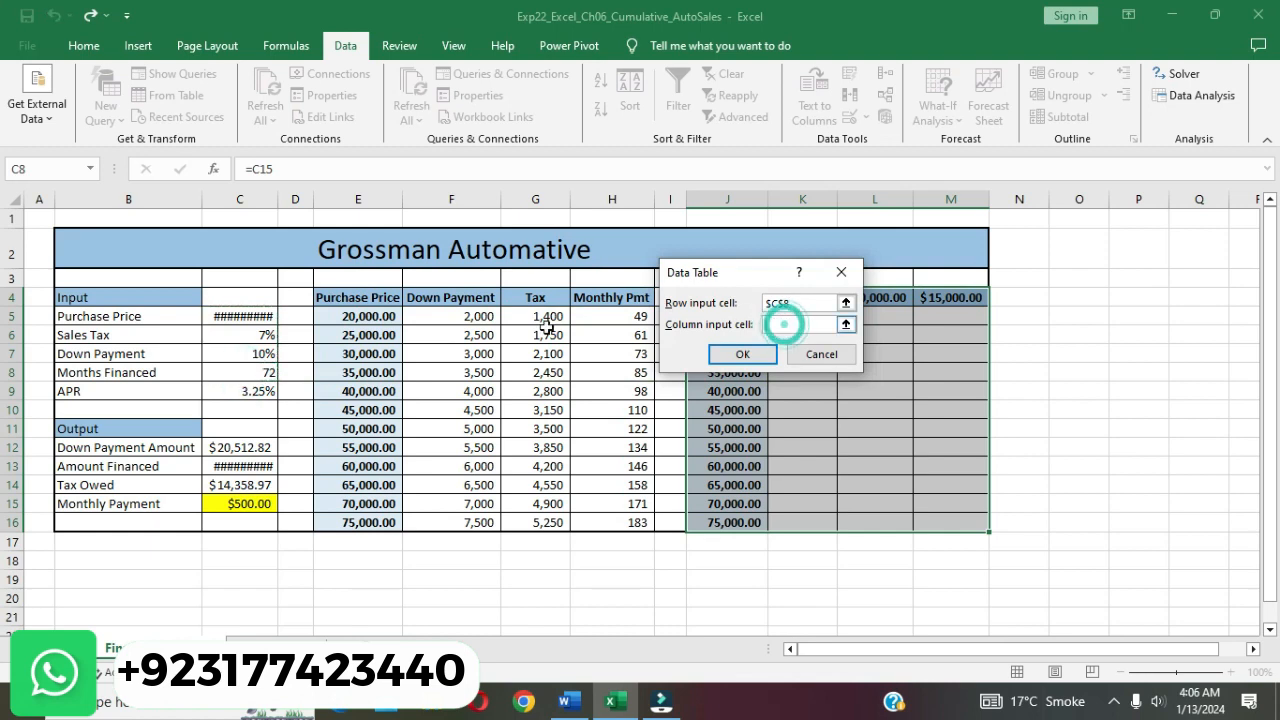
pyautogui.click(230, 316)
pyautogui.click(743, 355)
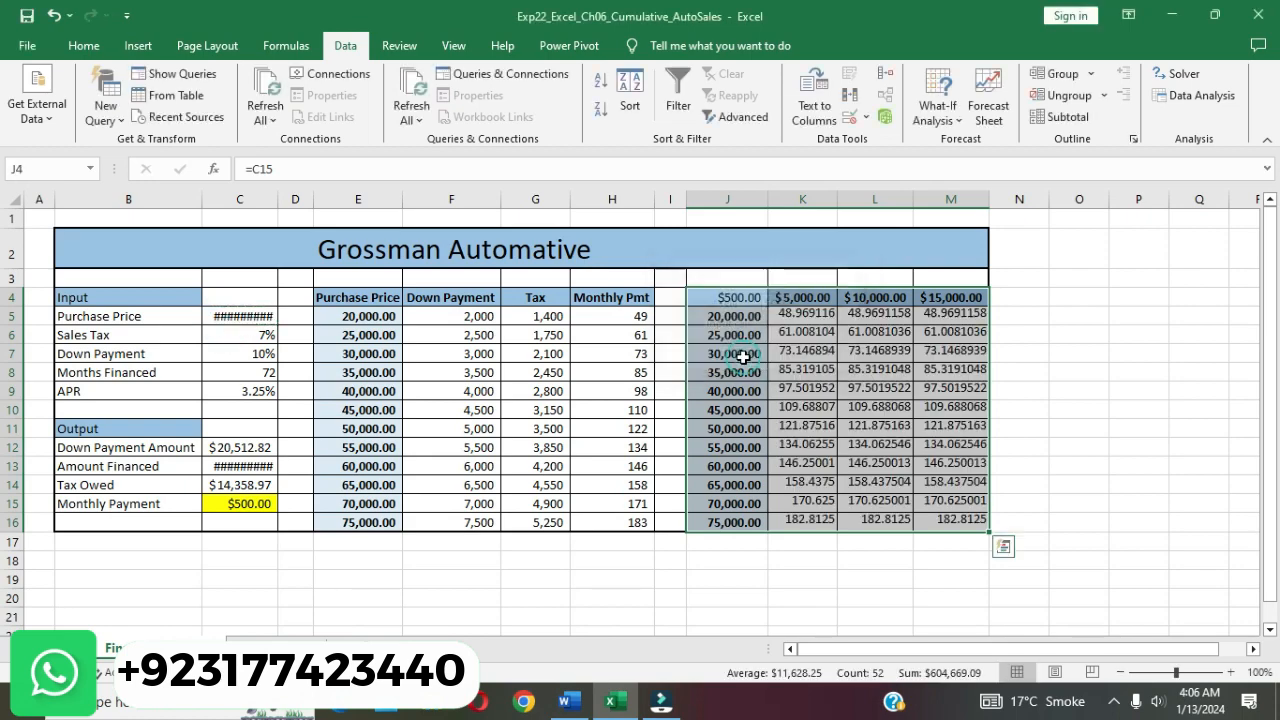
pyautogui.click(1205, 405)
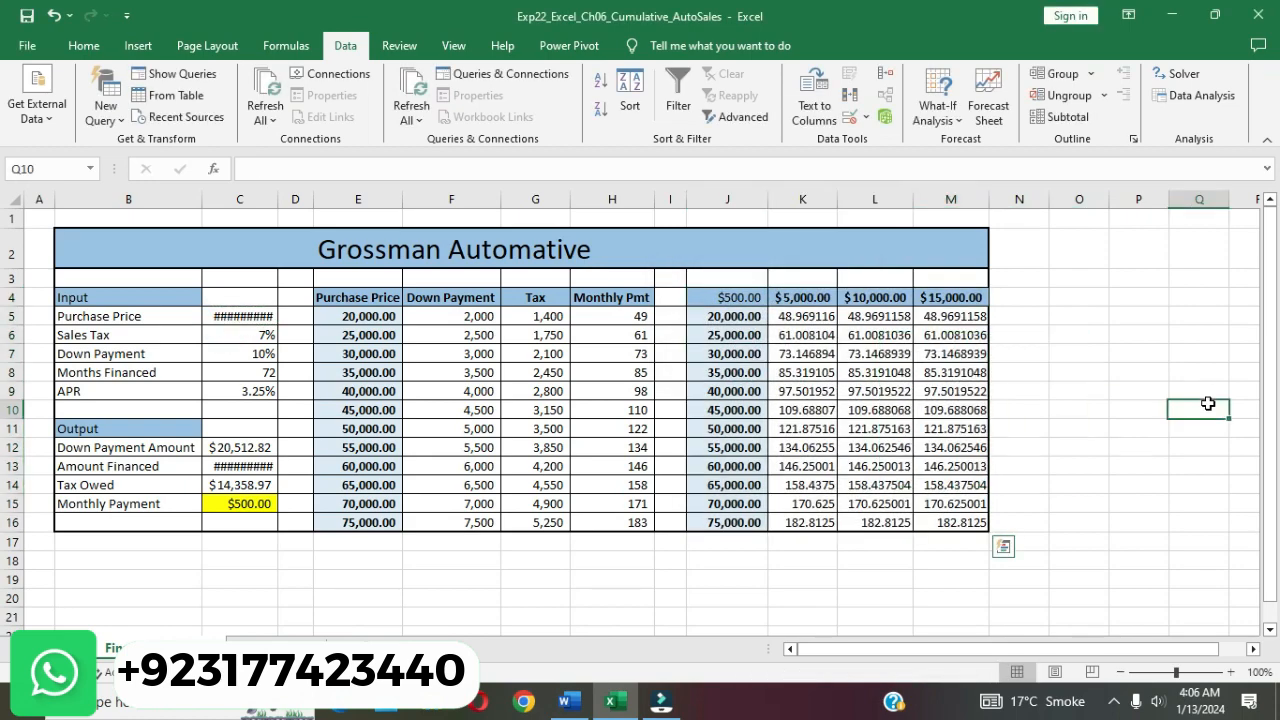
# - Select step 14's Comma Style wording in Word, then in Excel apply Comma Style with no decimal places to K5:M16
pyautogui.click(567, 701)
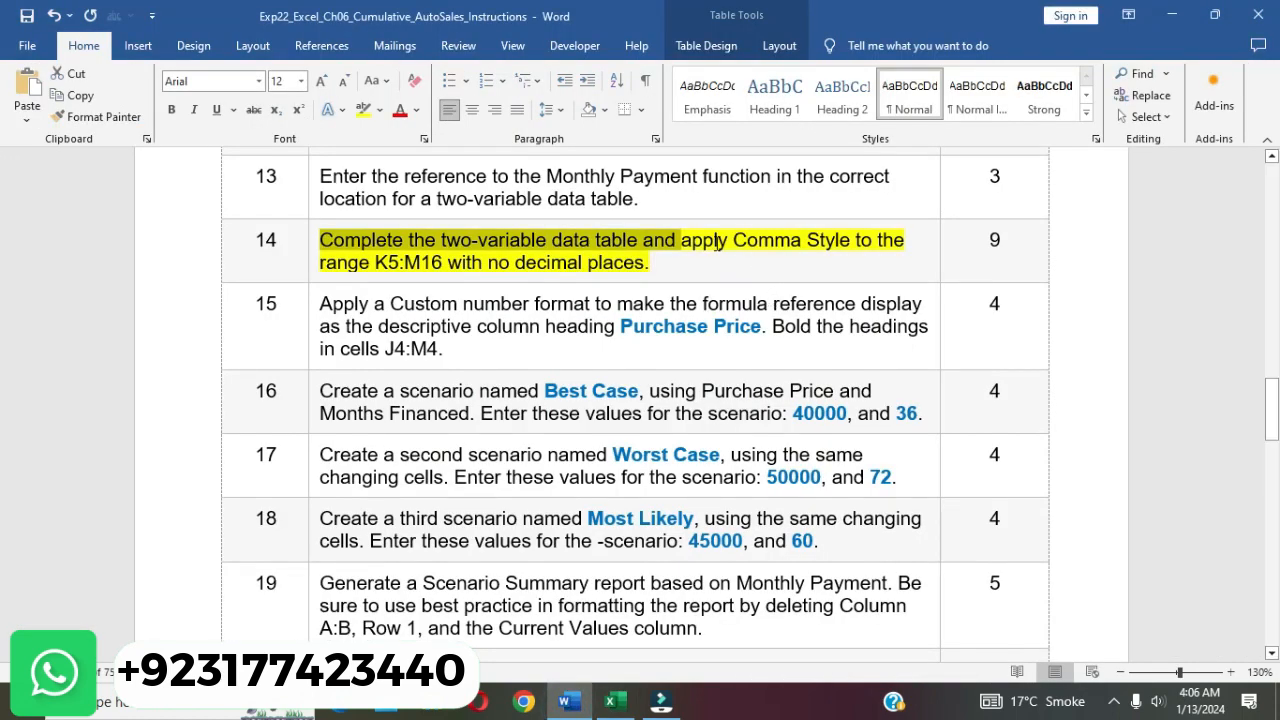
pyautogui.moveTo(697, 245); pyautogui.dragTo(874, 264)
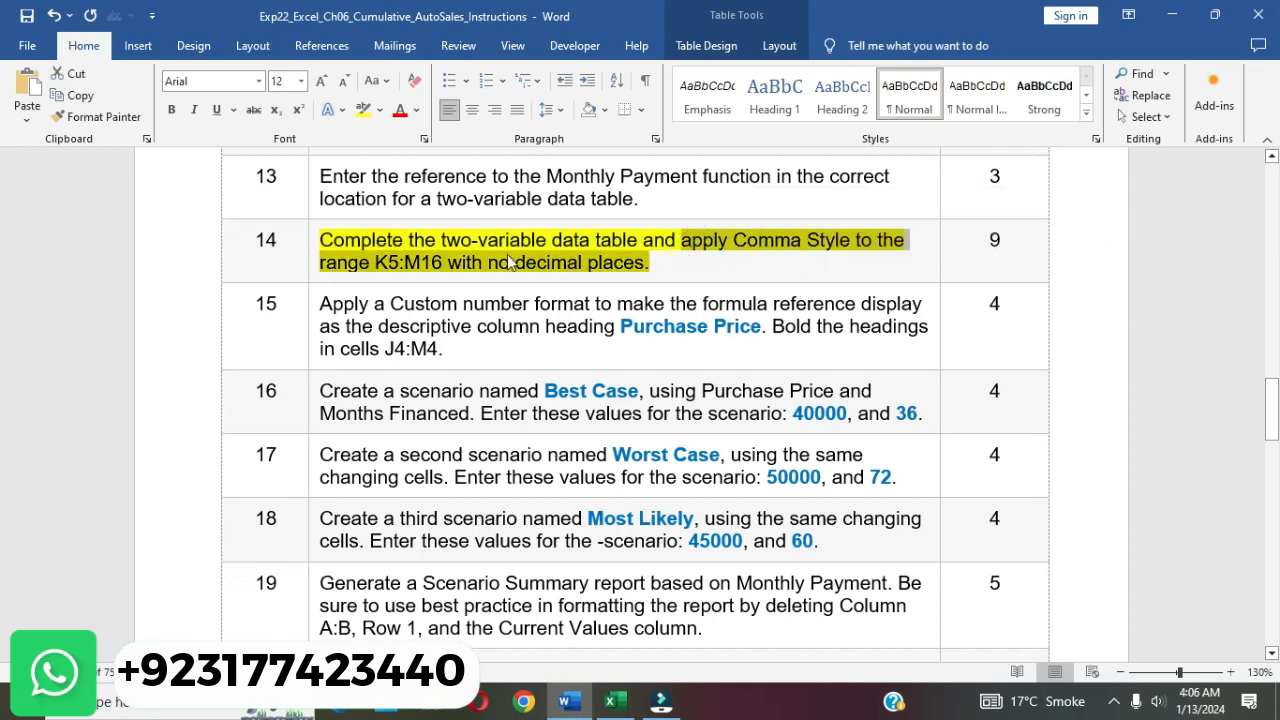
pyautogui.click(611, 701)
pyautogui.moveTo(823, 318); pyautogui.dragTo(928, 520)
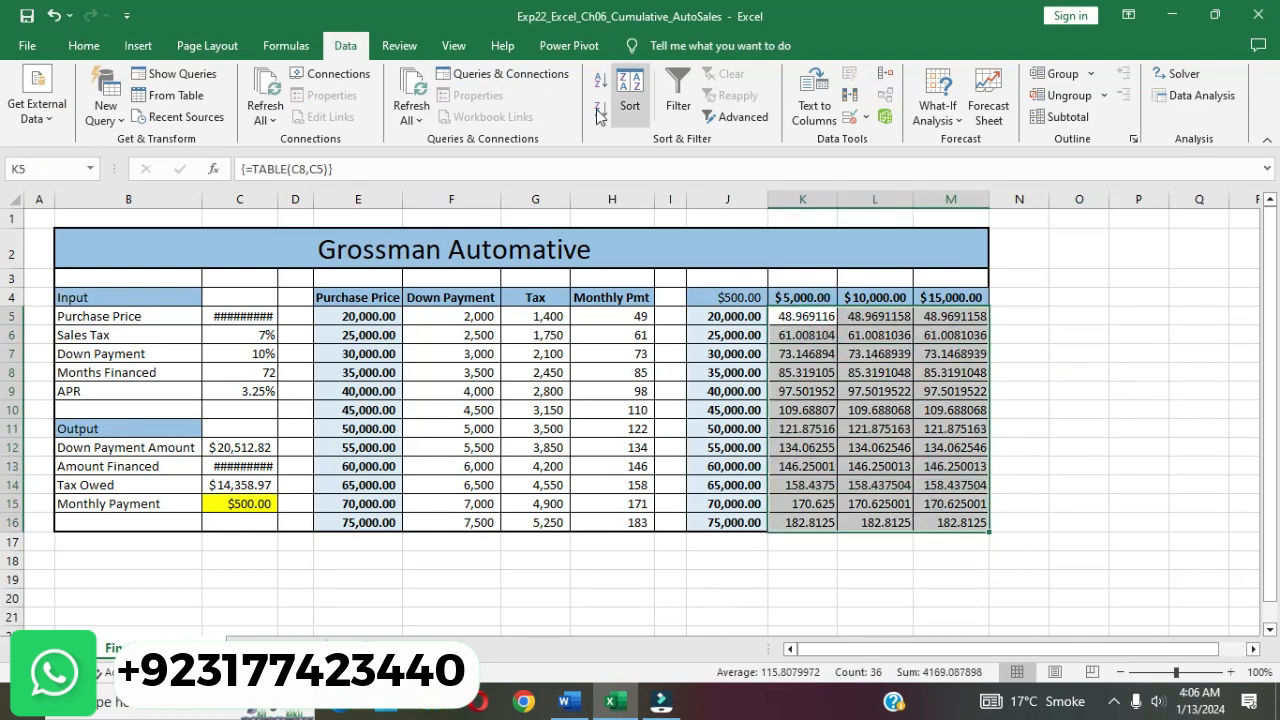
pyautogui.click(85, 46)
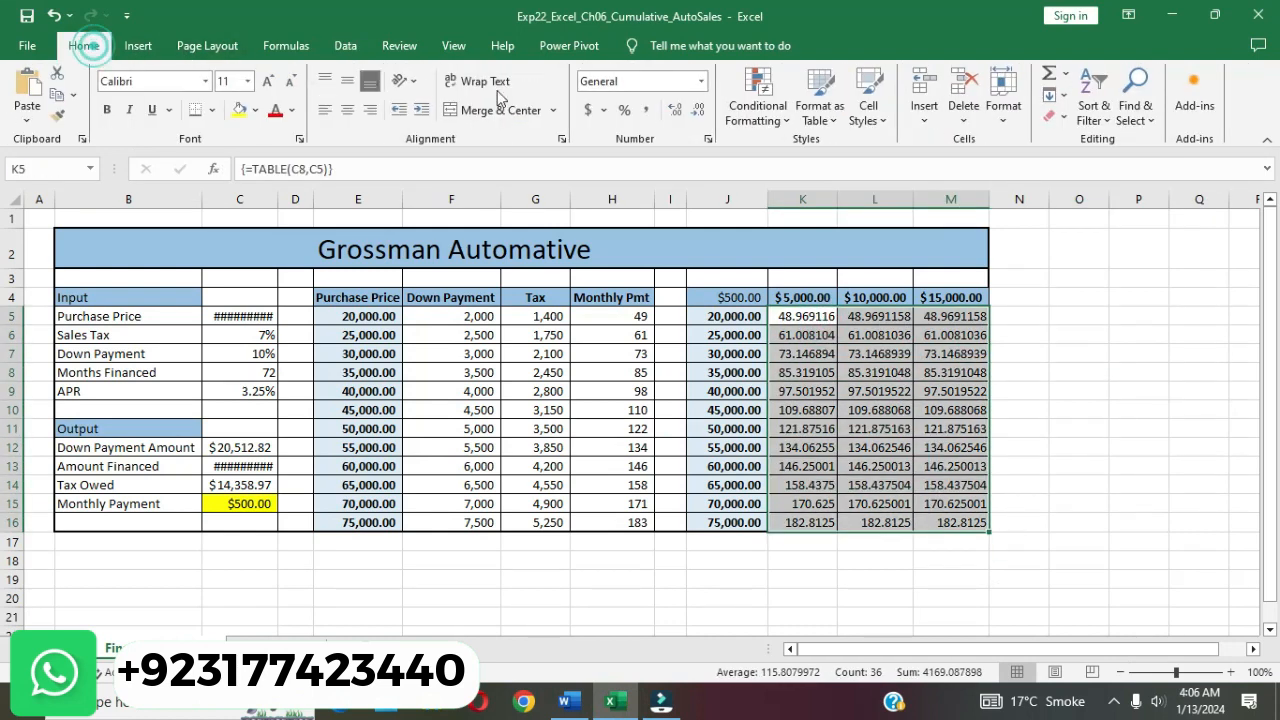
pyautogui.click(647, 110)
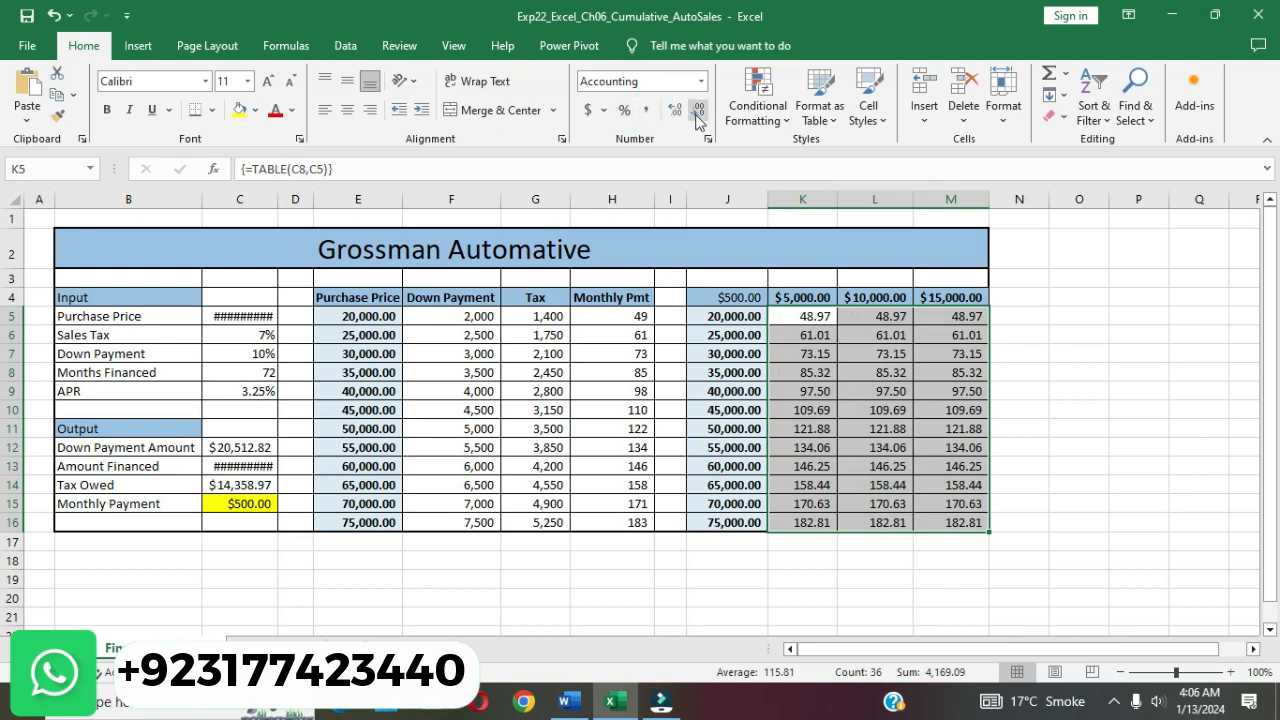
pyautogui.click(698, 110)
pyautogui.click(698, 110)
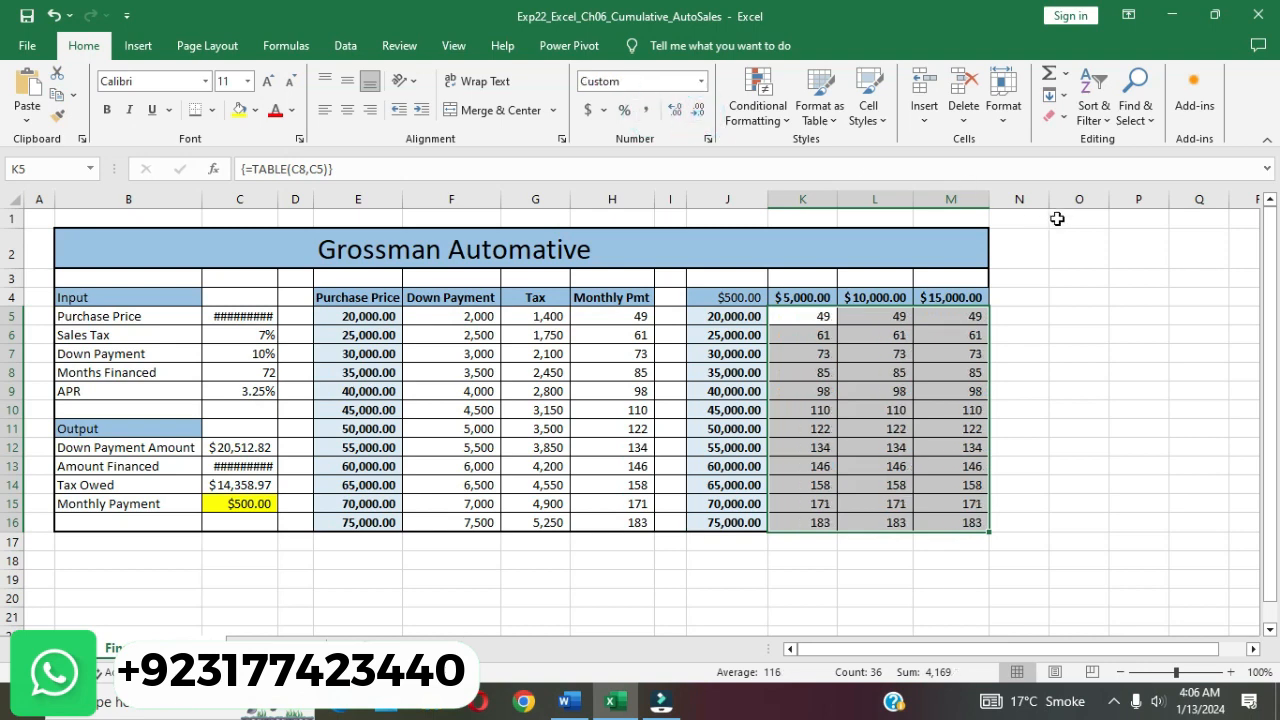
pyautogui.click(1098, 312)
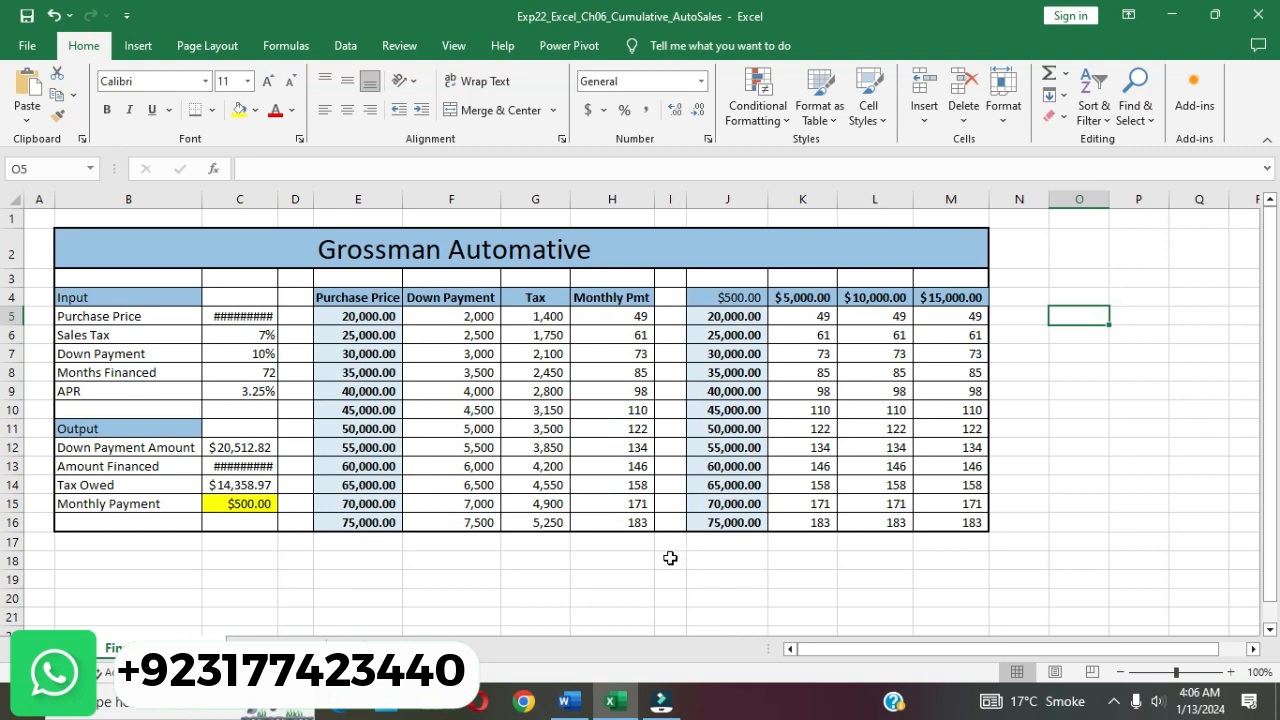
pyautogui.click(858, 372)
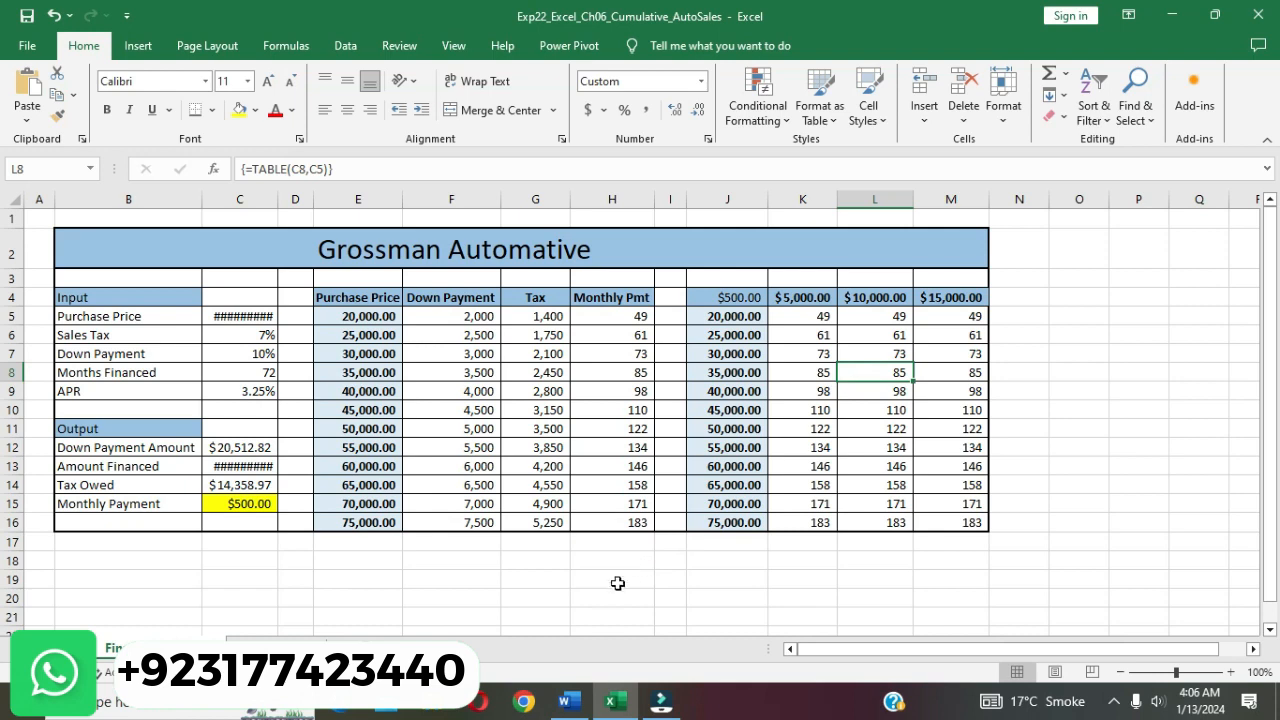
# - Return to the Word instructions and clear the yellow highlight from step 14's instruction
pyautogui.click(567, 700)
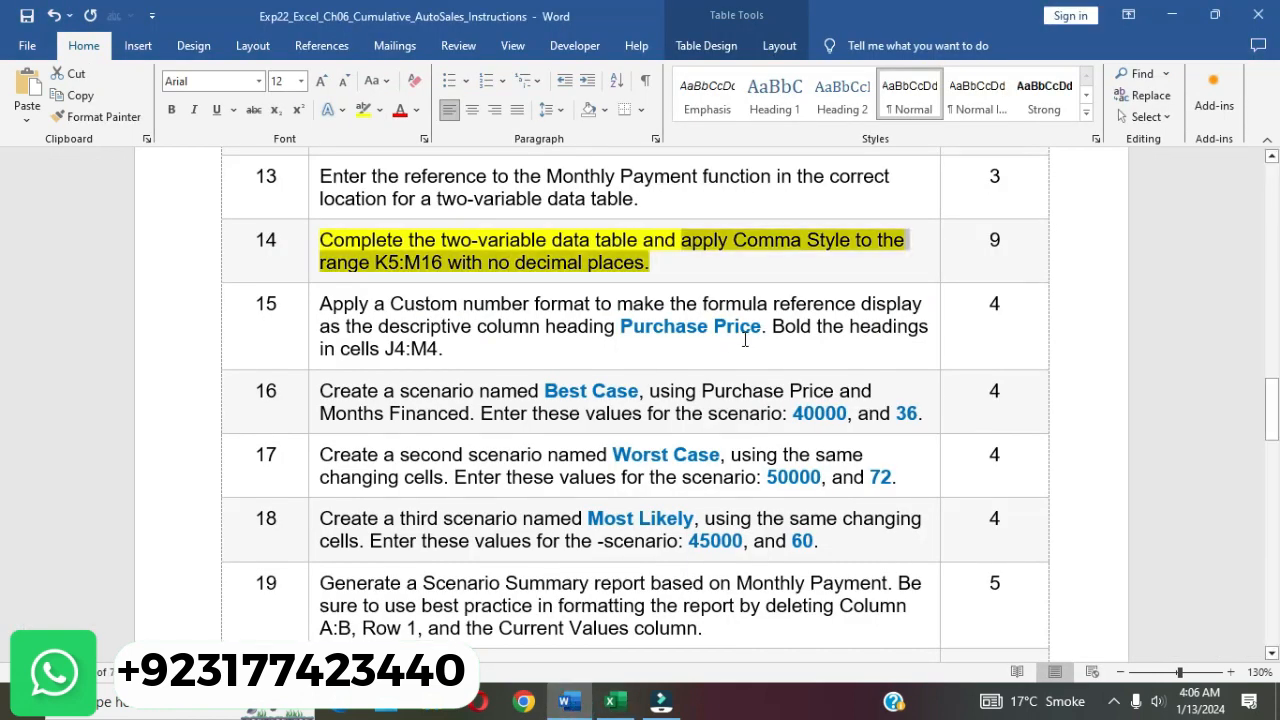
pyautogui.click(735, 310)
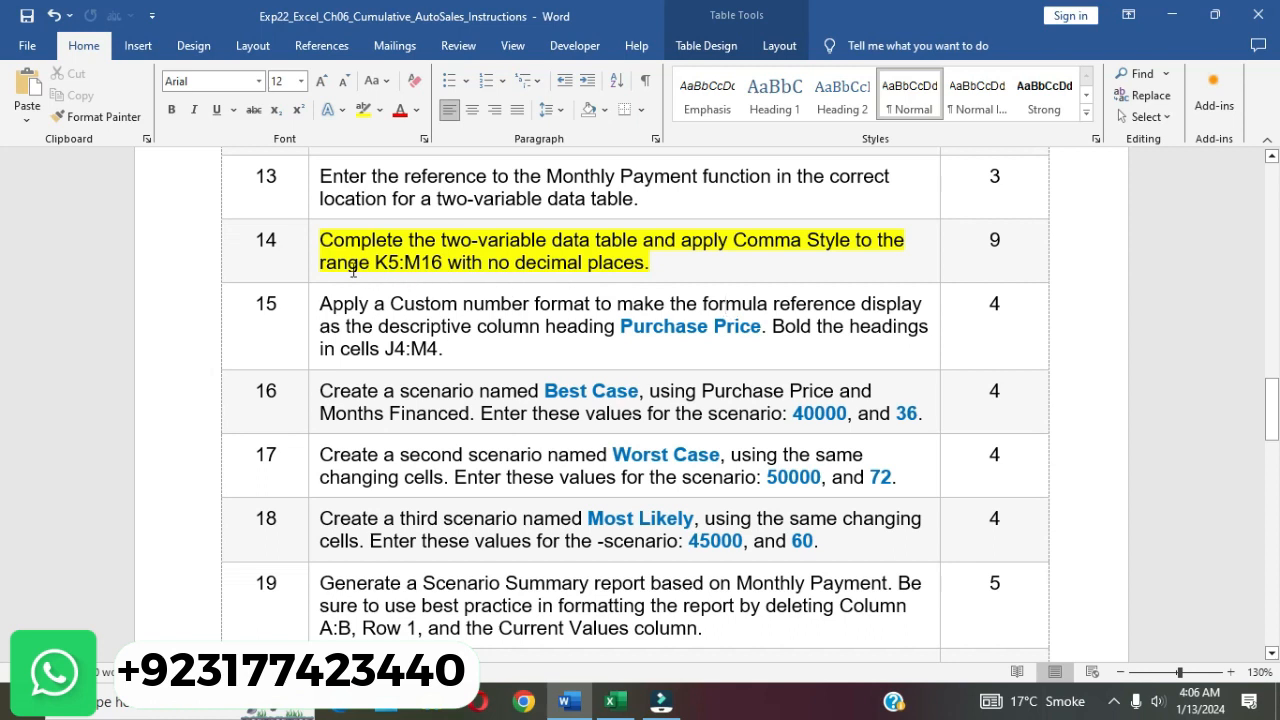
pyautogui.click(312, 249)
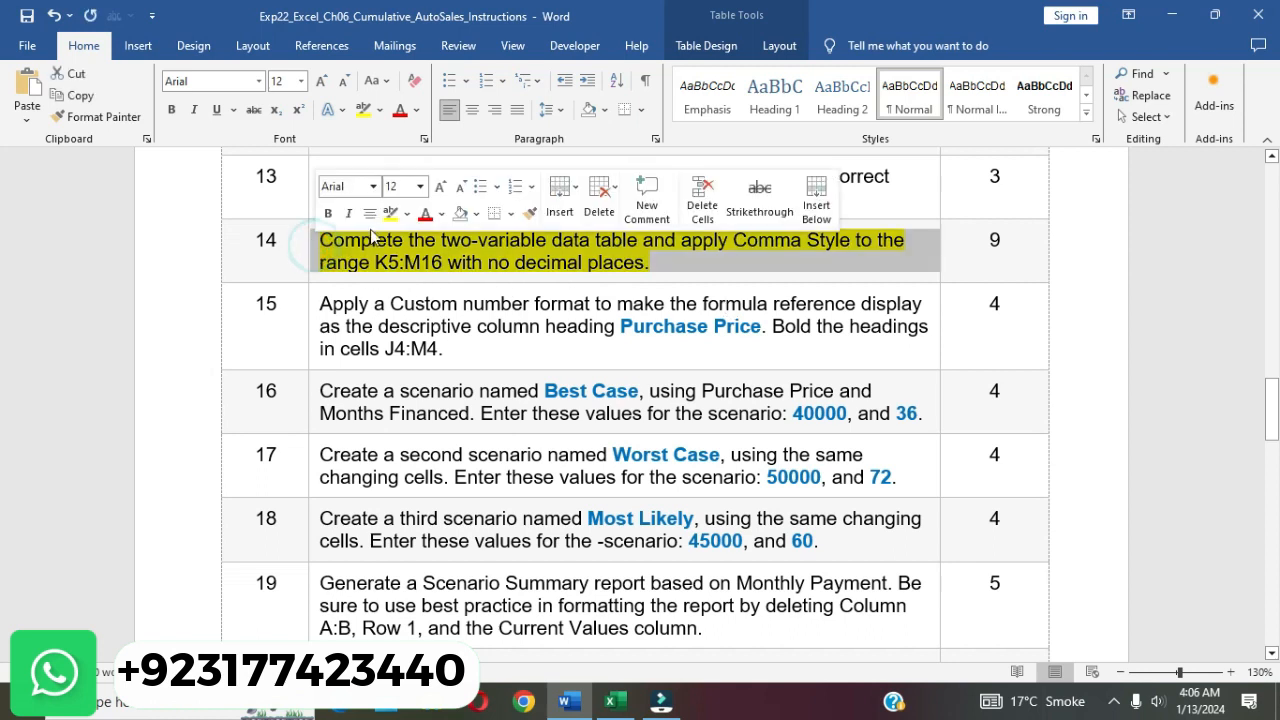
pyautogui.press('Right')
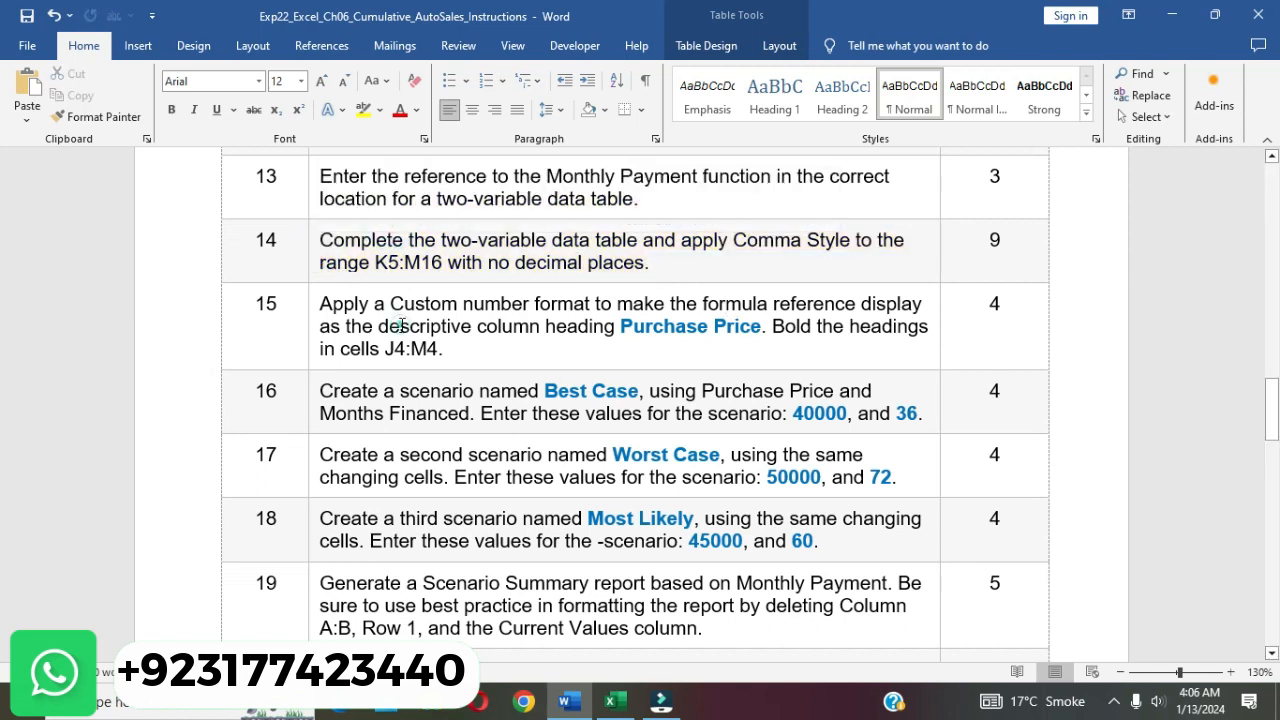
# - Highlight step 15's instruction in yellow in the Word document and select its heading text Purchase Price
pyautogui.click(404, 326)
pyautogui.scroll(-7, 350, 300)
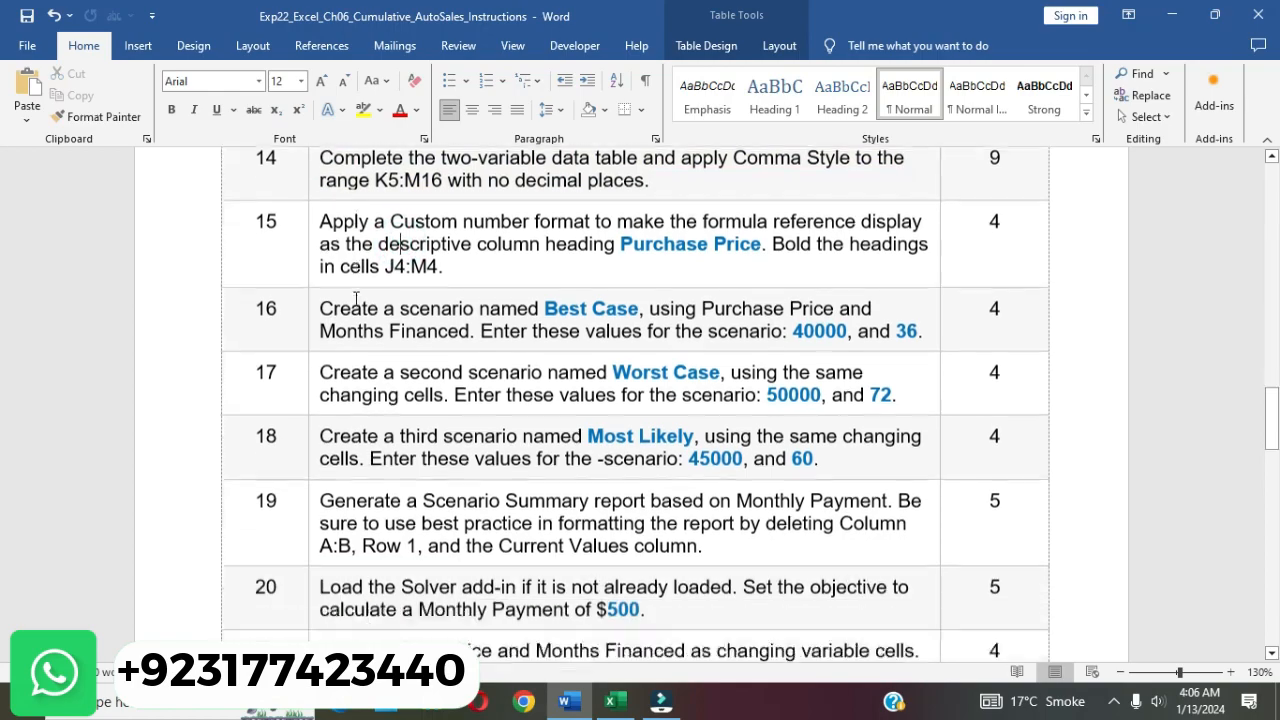
pyautogui.scroll(15, 355, 300)
pyautogui.scroll(5, 355, 298)
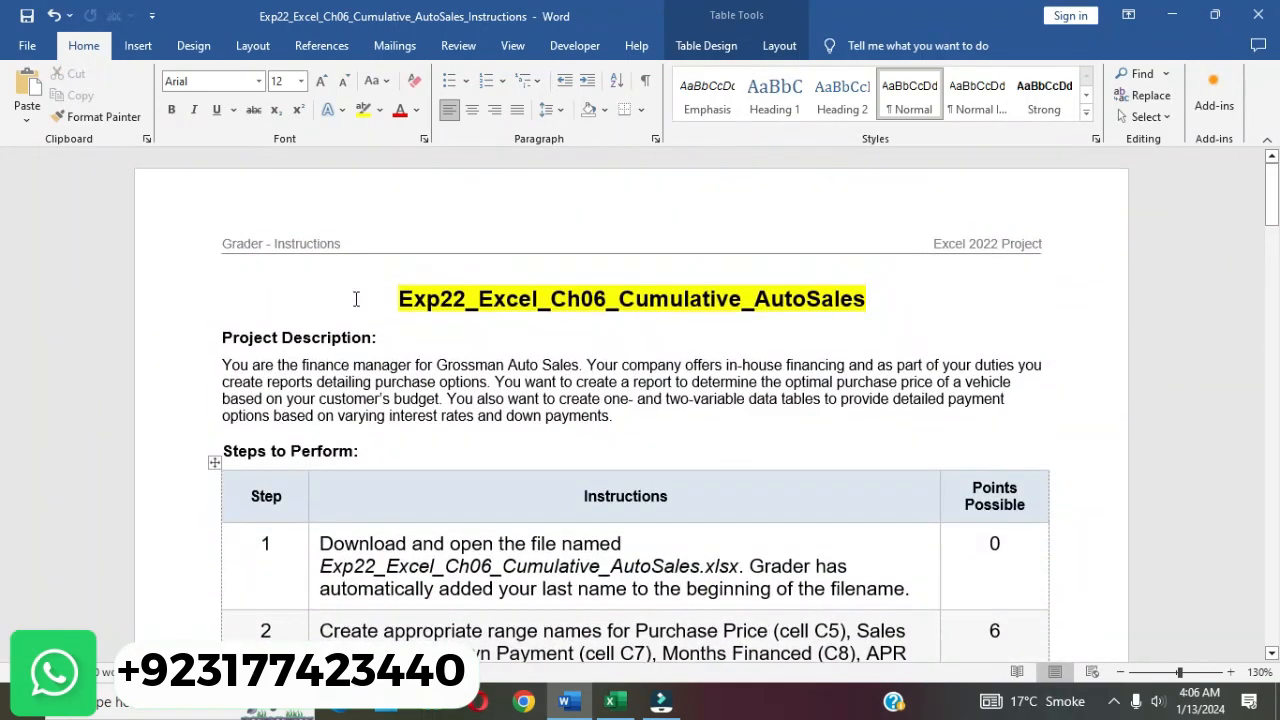
pyautogui.scroll(-15, 355, 300)
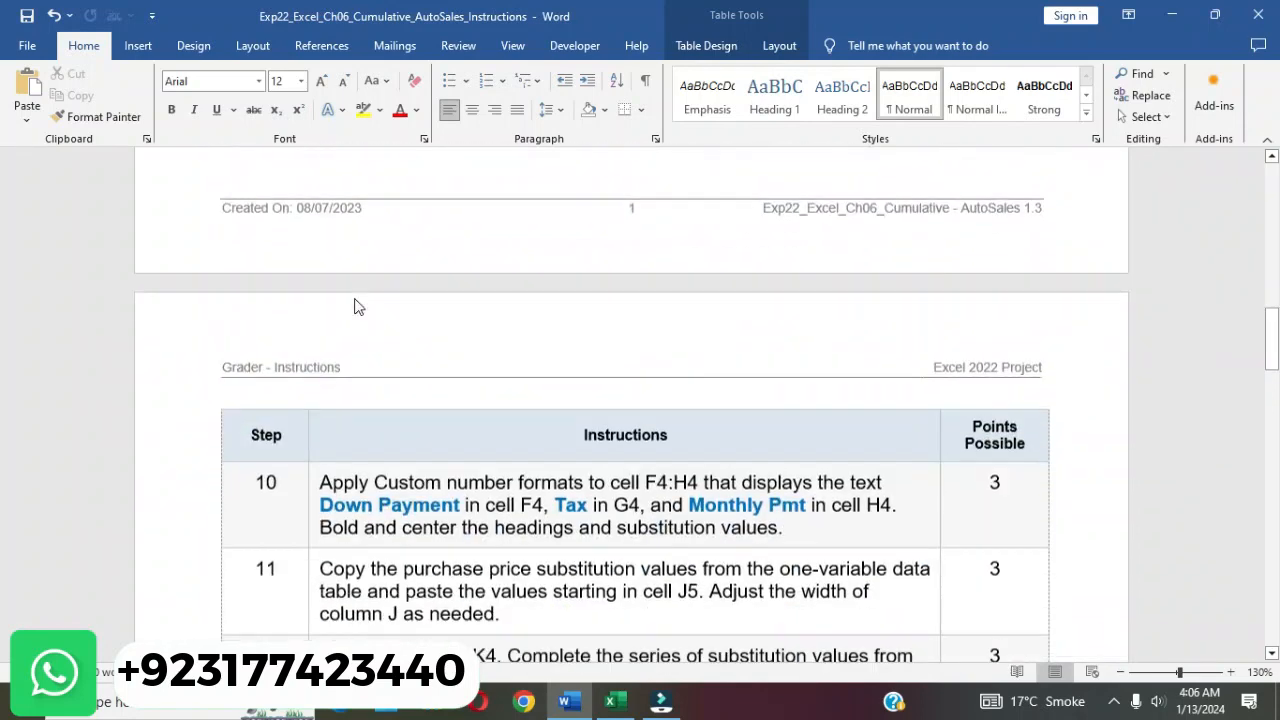
pyautogui.scroll(-2, 355, 300)
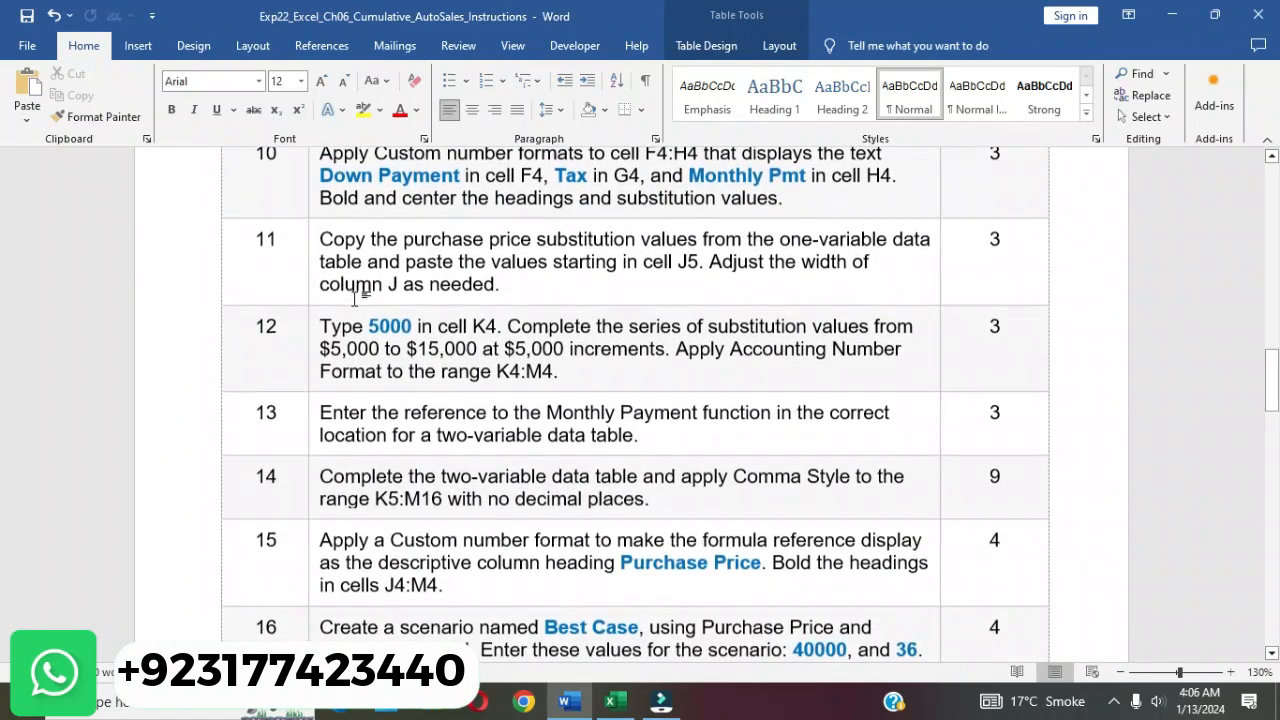
pyautogui.click(312, 541)
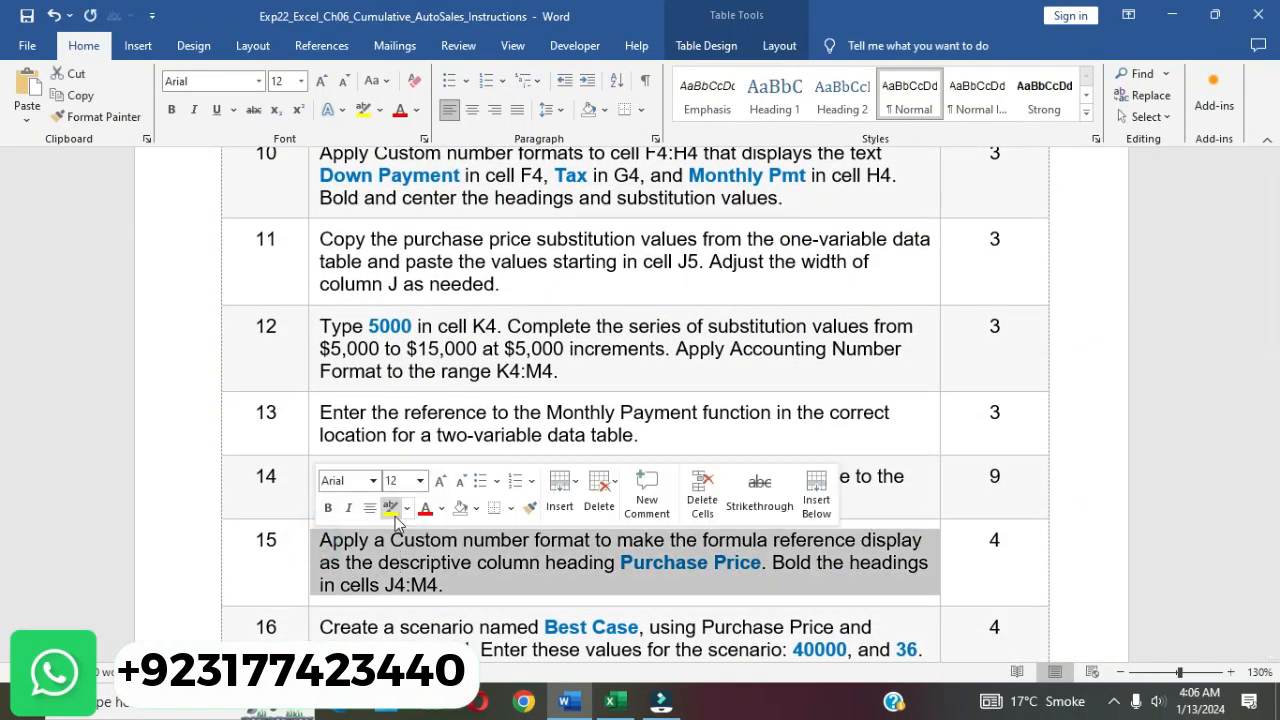
pyautogui.click(391, 508)
pyautogui.click(397, 530)
pyautogui.scroll(-3, 455, 561)
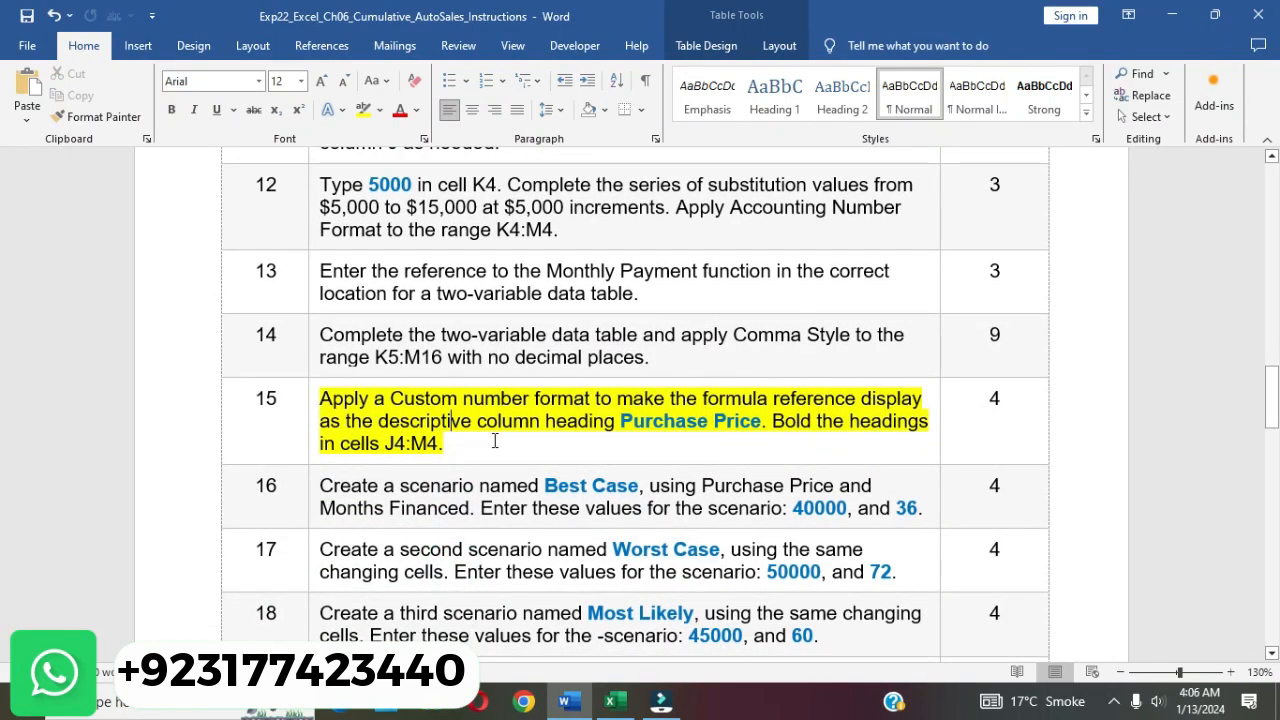
pyautogui.moveTo(622, 422); pyautogui.dragTo(755, 424)
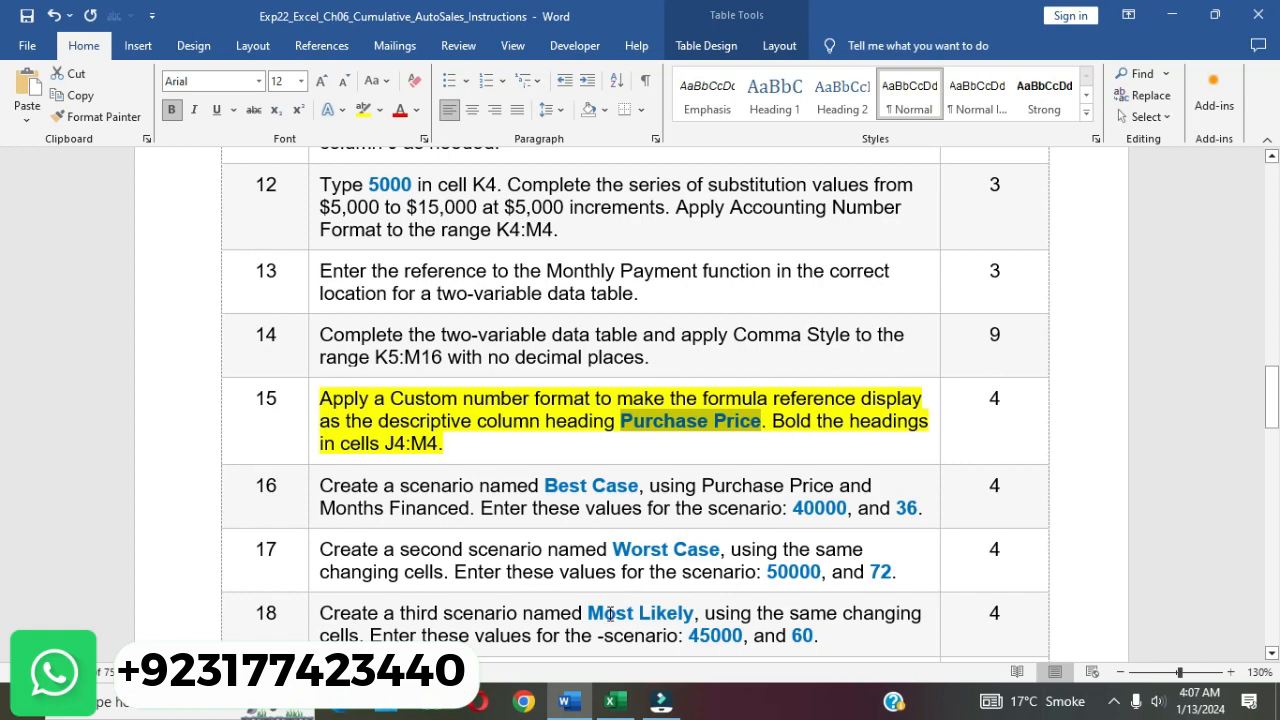
# - Switch to Excel and apply the custom number format "Purchase Price" to the formula reference in cell J4
pyautogui.click(611, 701)
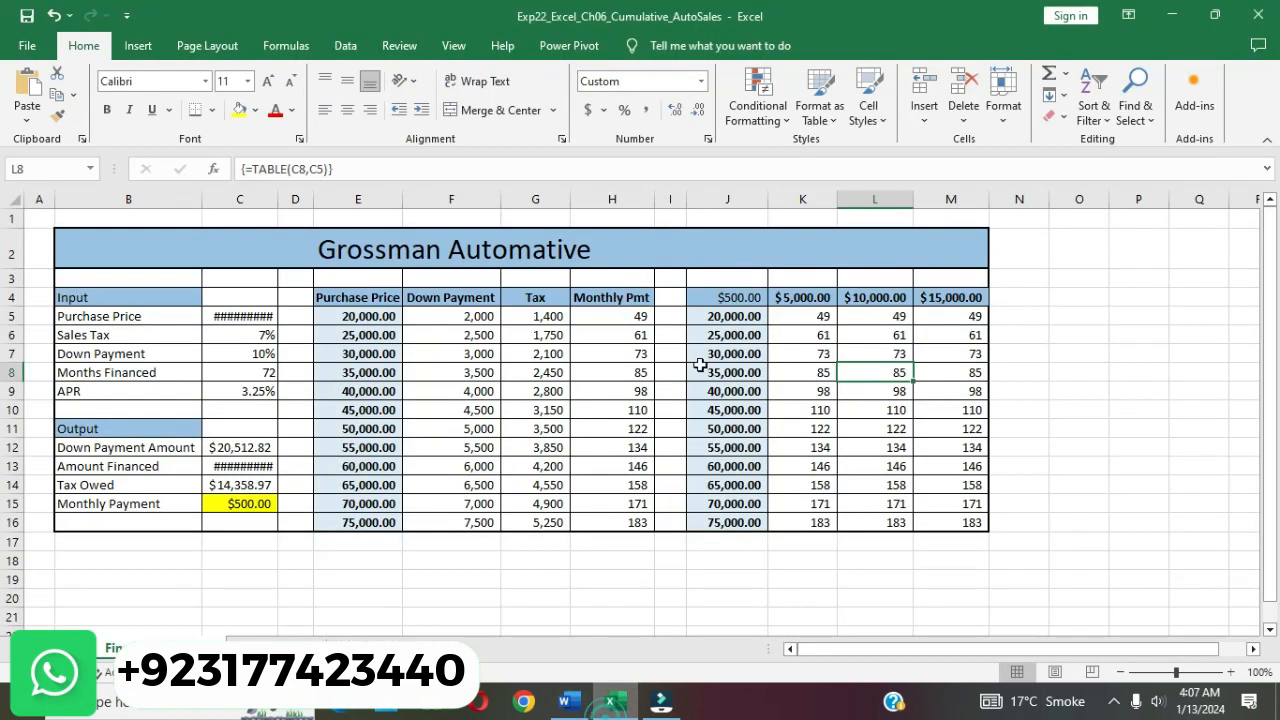
pyautogui.click(721, 297)
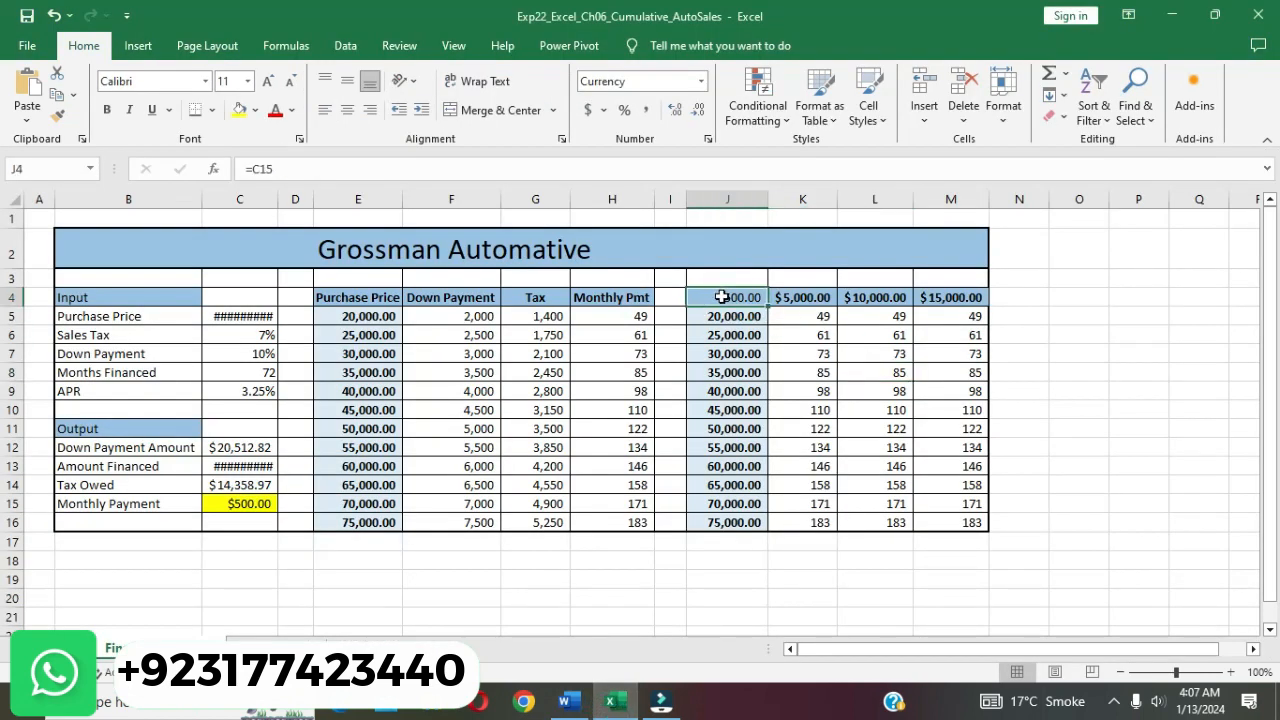
pyautogui.click(709, 138)
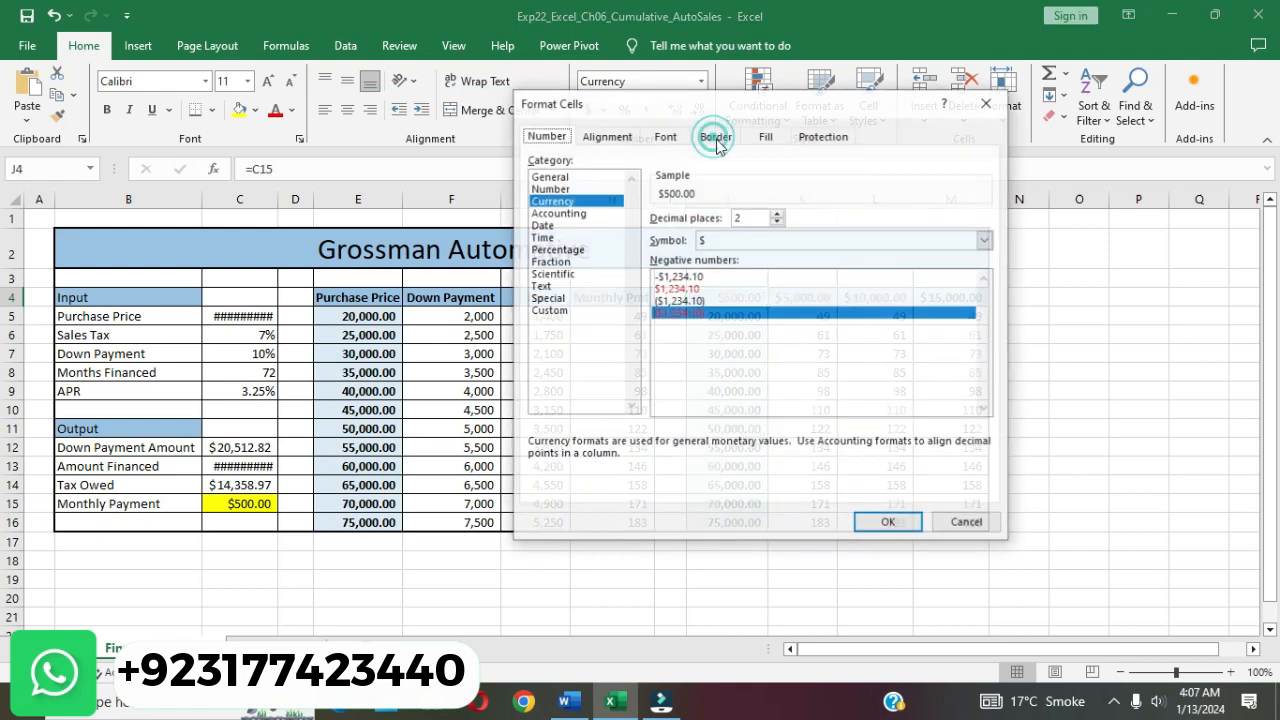
pyautogui.click(550, 311)
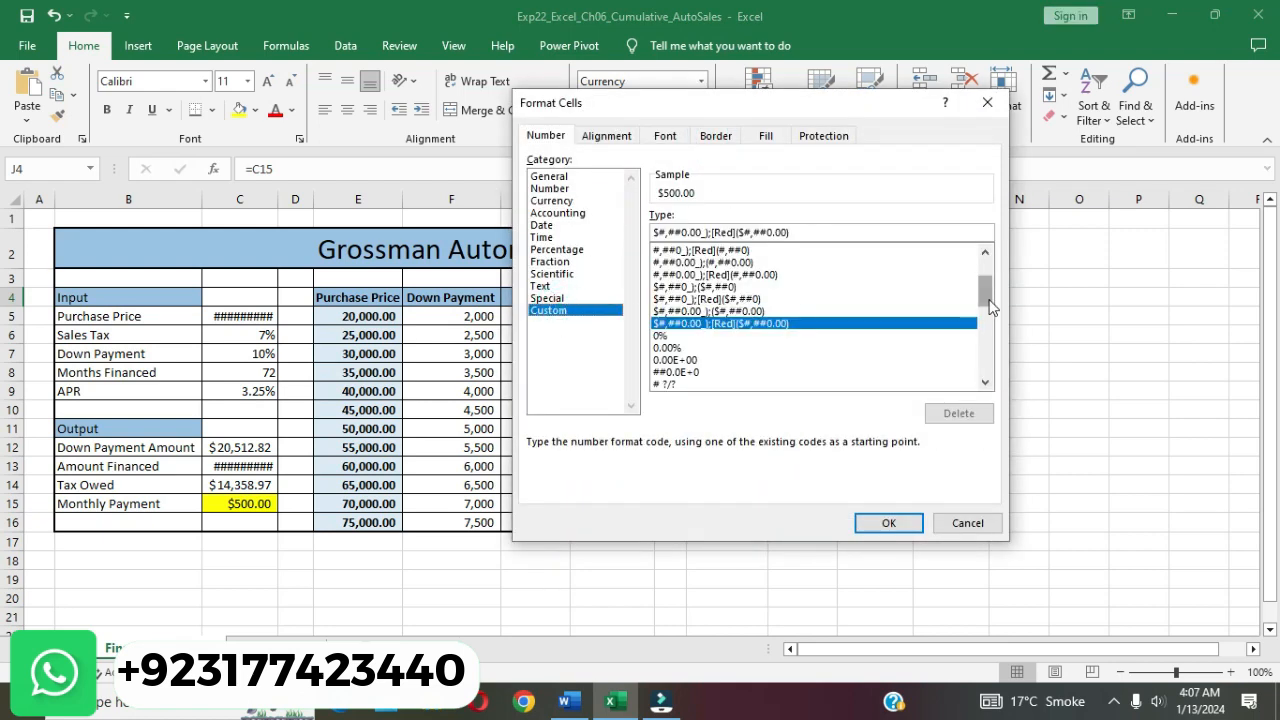
pyautogui.moveTo(990, 300); pyautogui.dragTo(988, 257)
pyautogui.click(700, 251)
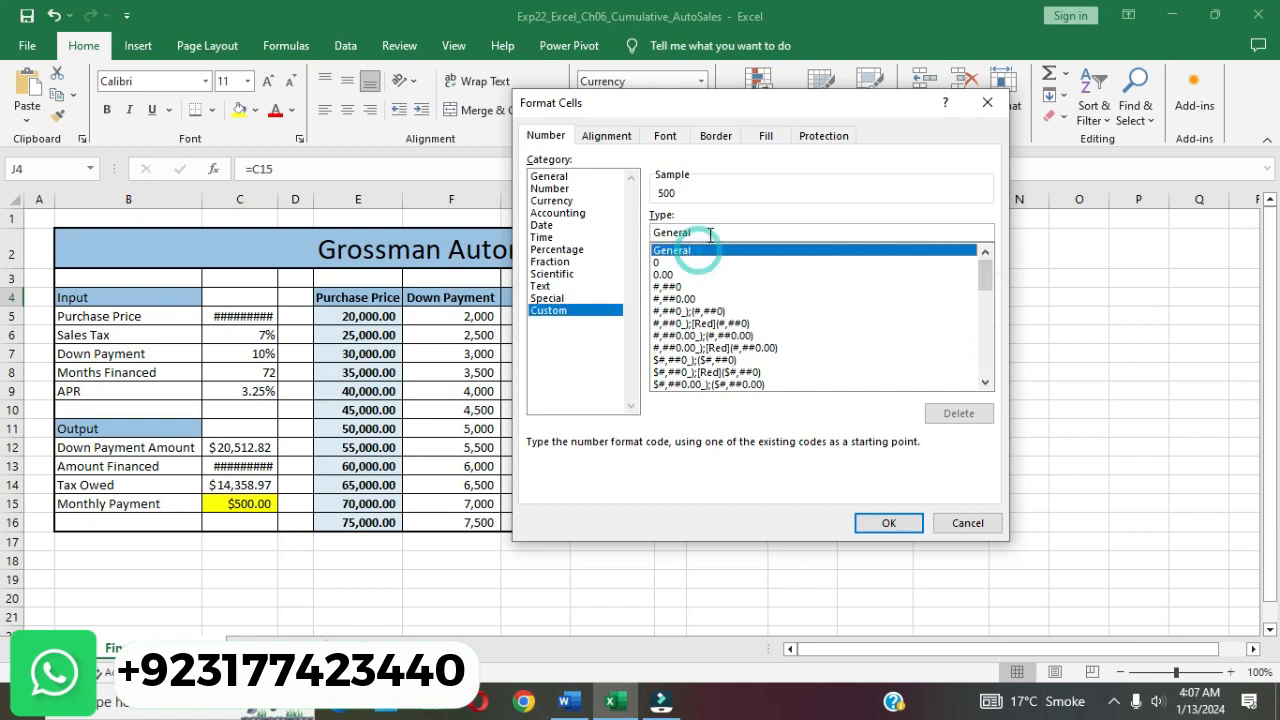
pyautogui.click(710, 233)
pyautogui.press('BackSpace')
pyautogui.press('BackSpace')
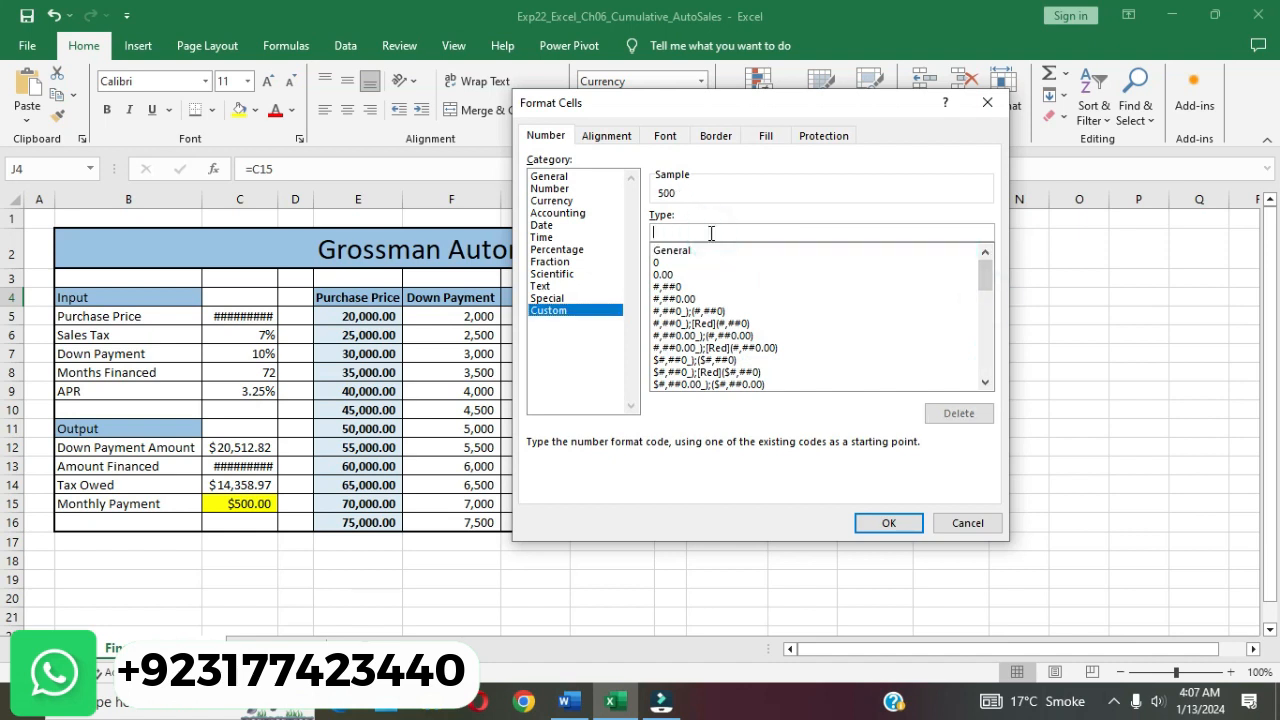
pyautogui.write('"Purchase Price"')
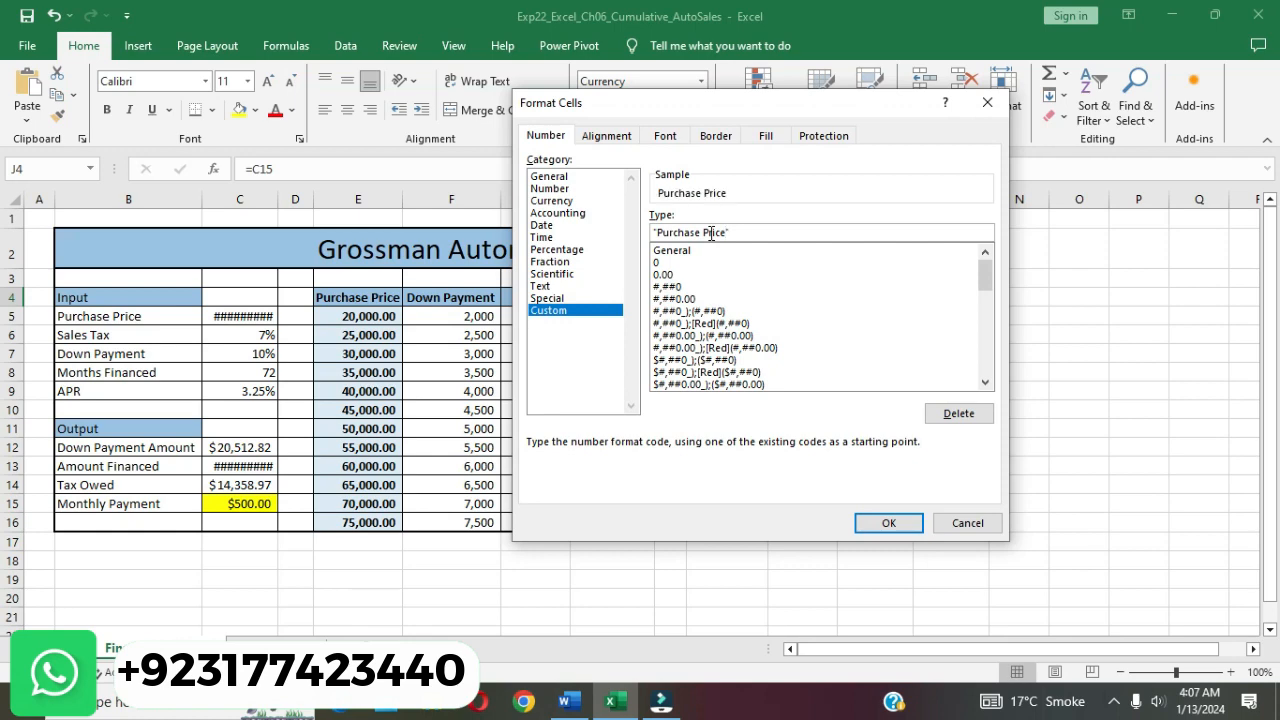
pyautogui.click(877, 522)
pyautogui.click(1003, 573)
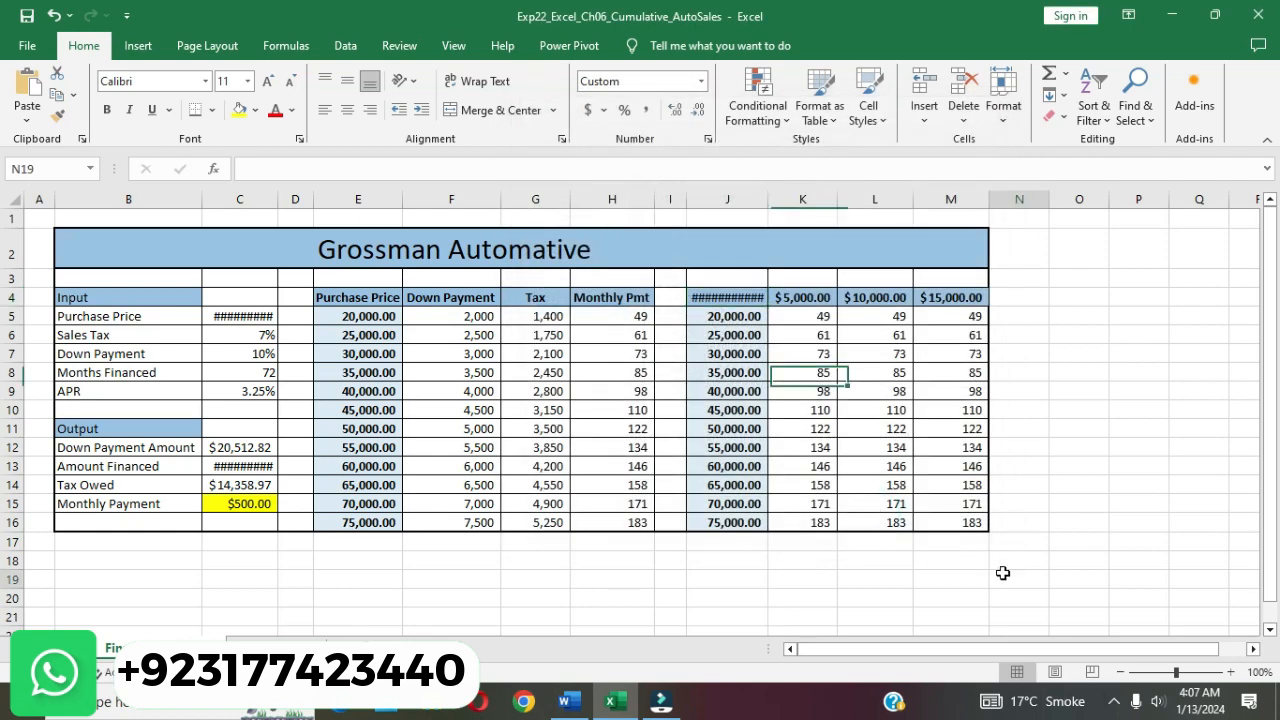
# - Select step 15's sentence about bolding the headings in Word, and switch to Excel to select the headings in J4:M4
pyautogui.click(567, 701)
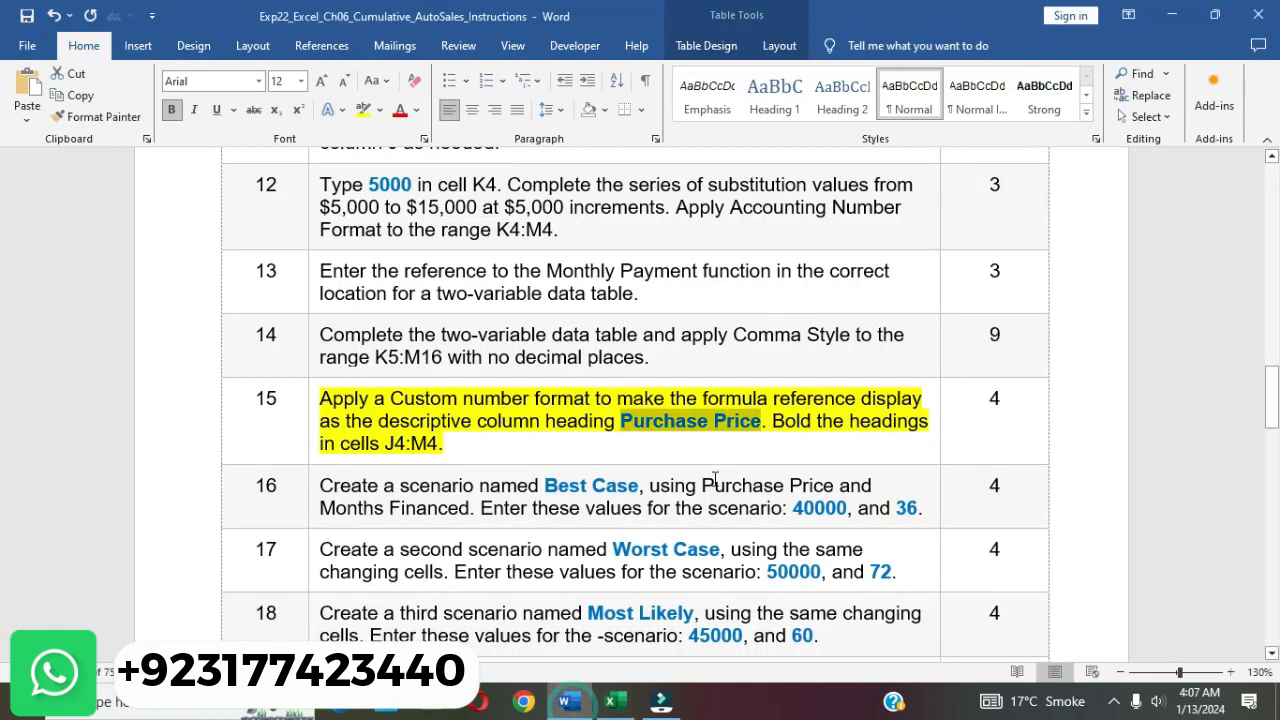
pyautogui.click(782, 440)
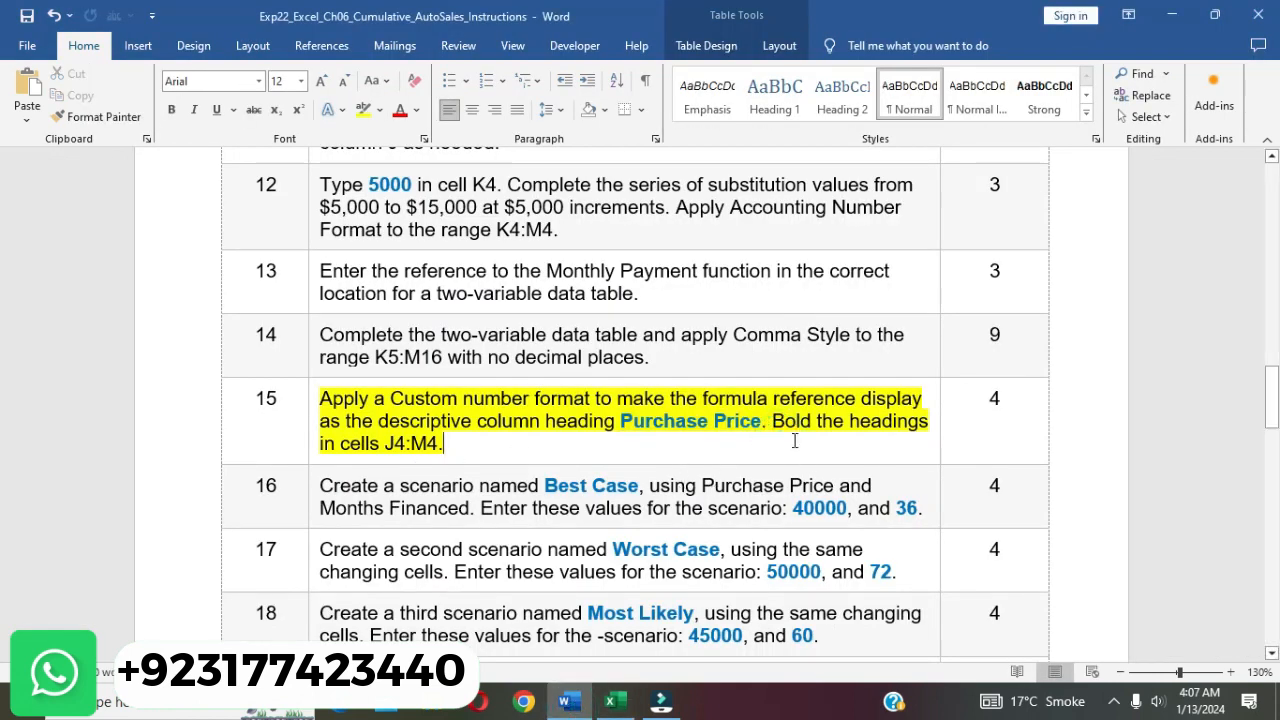
pyautogui.keyDown('shift'); pyautogui.click(776, 421); pyautogui.keyUp('shift')
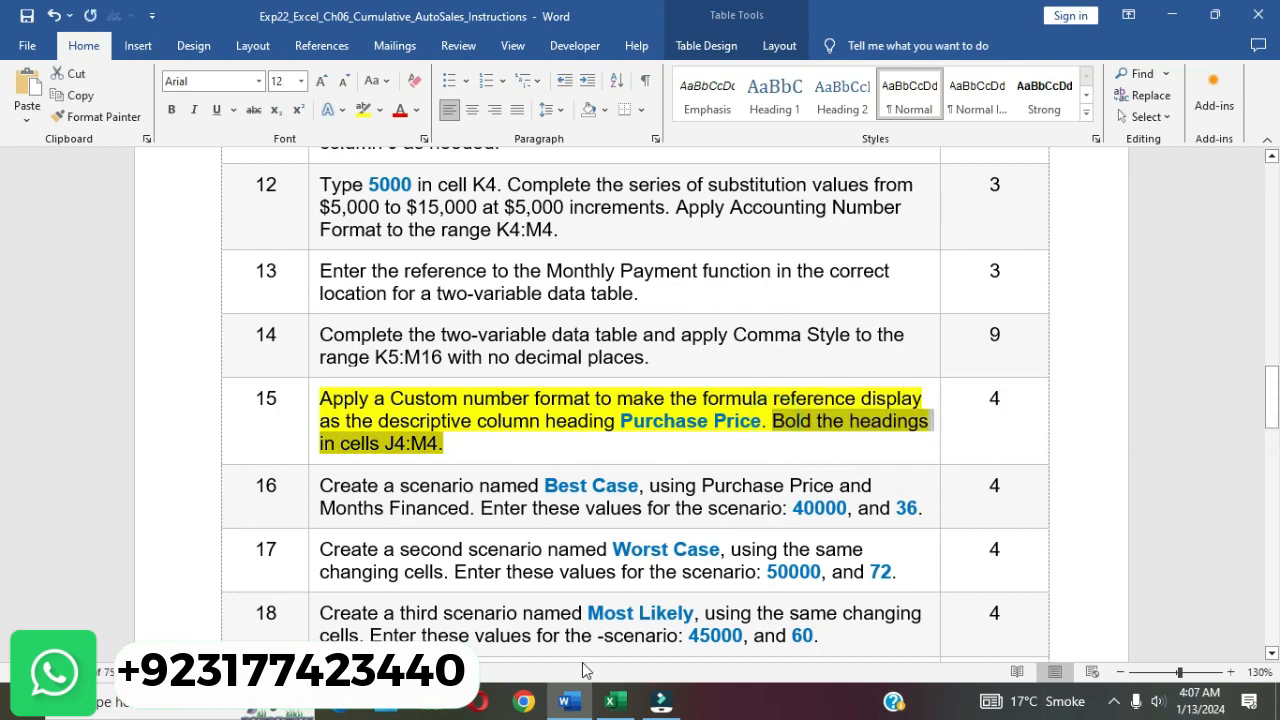
pyautogui.click(614, 702)
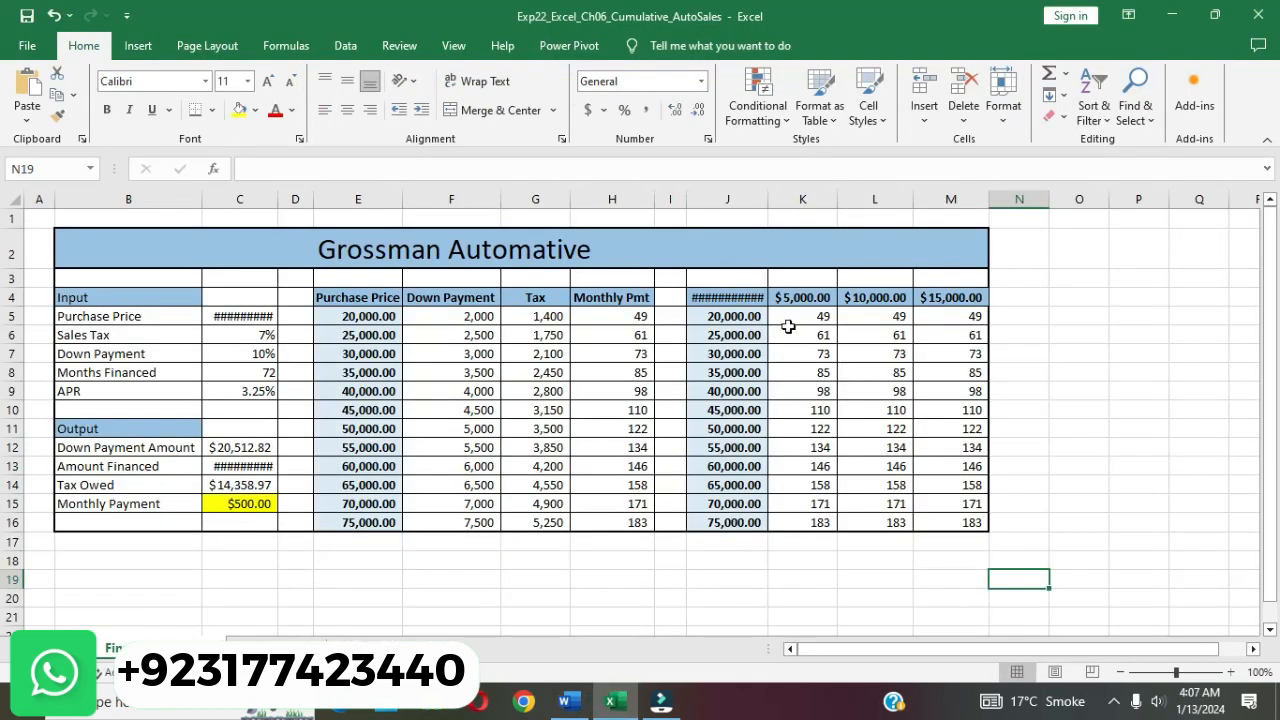
pyautogui.moveTo(740, 301); pyautogui.dragTo(948, 298)
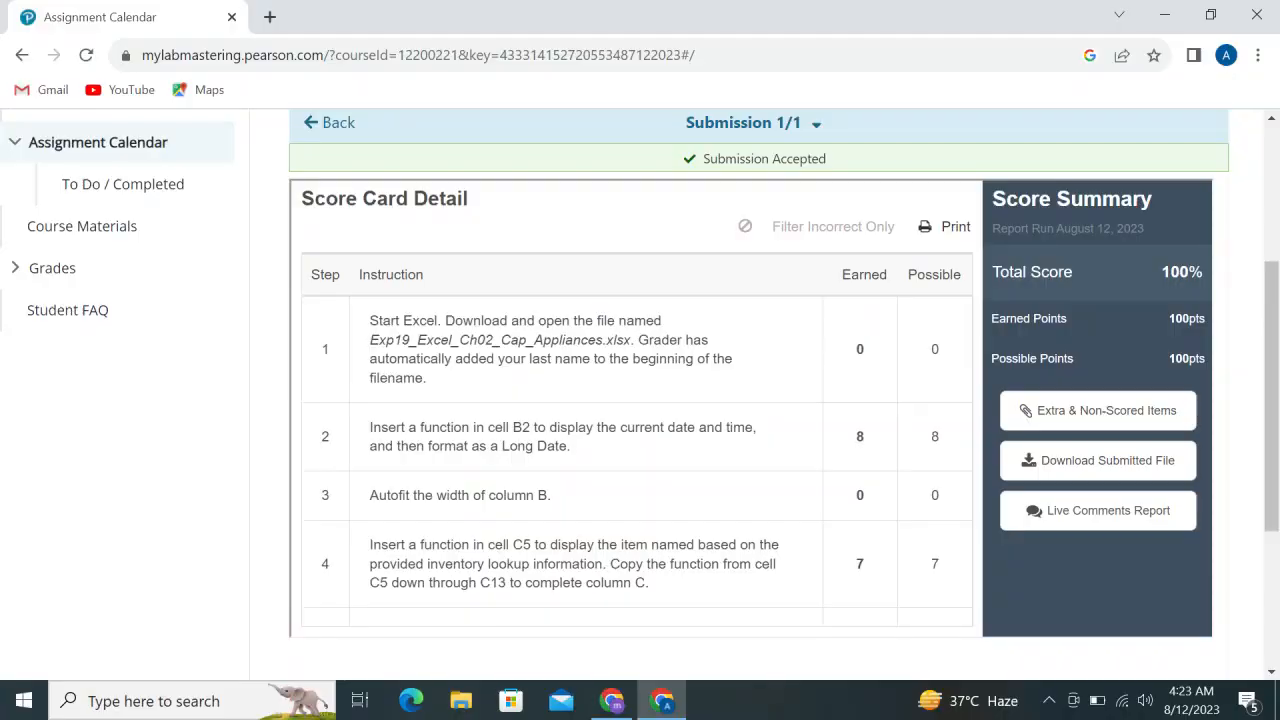